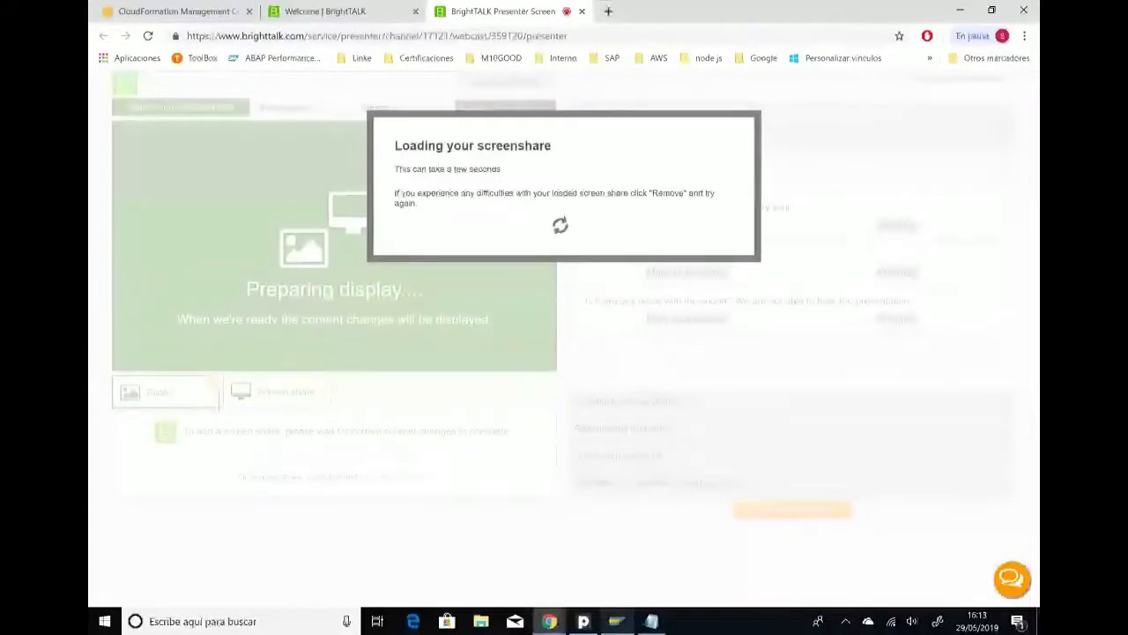
# Step: Switch to SAP Logon, open the Q01 - Calidad Producto connection and maximize its logon window
pyautogui.click(617, 621)
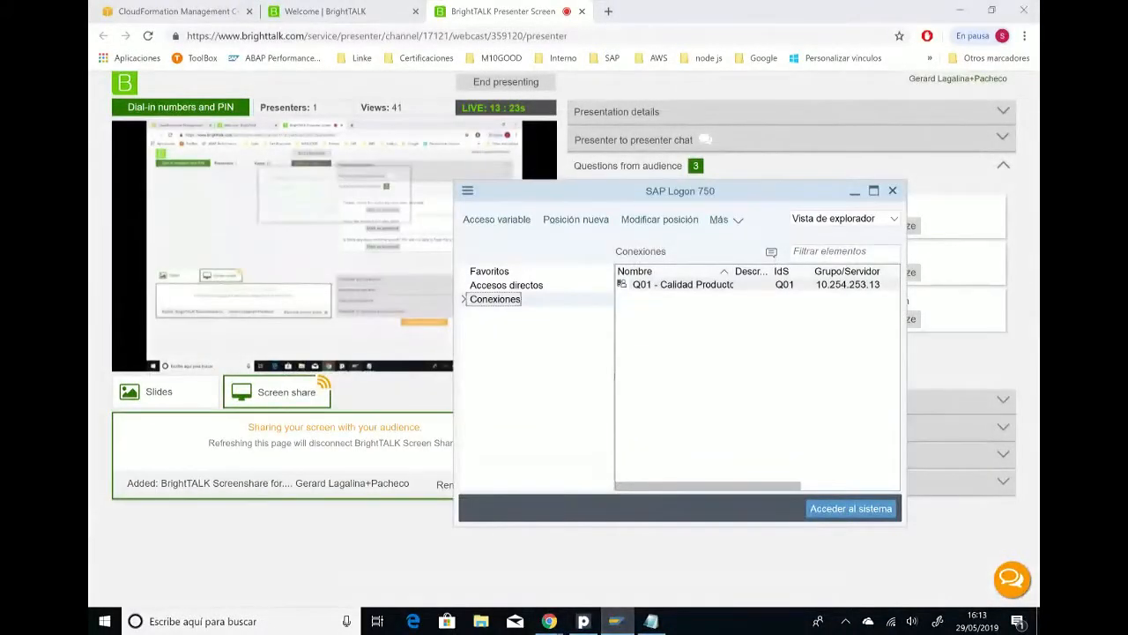
pyautogui.doubleClick(683, 284)
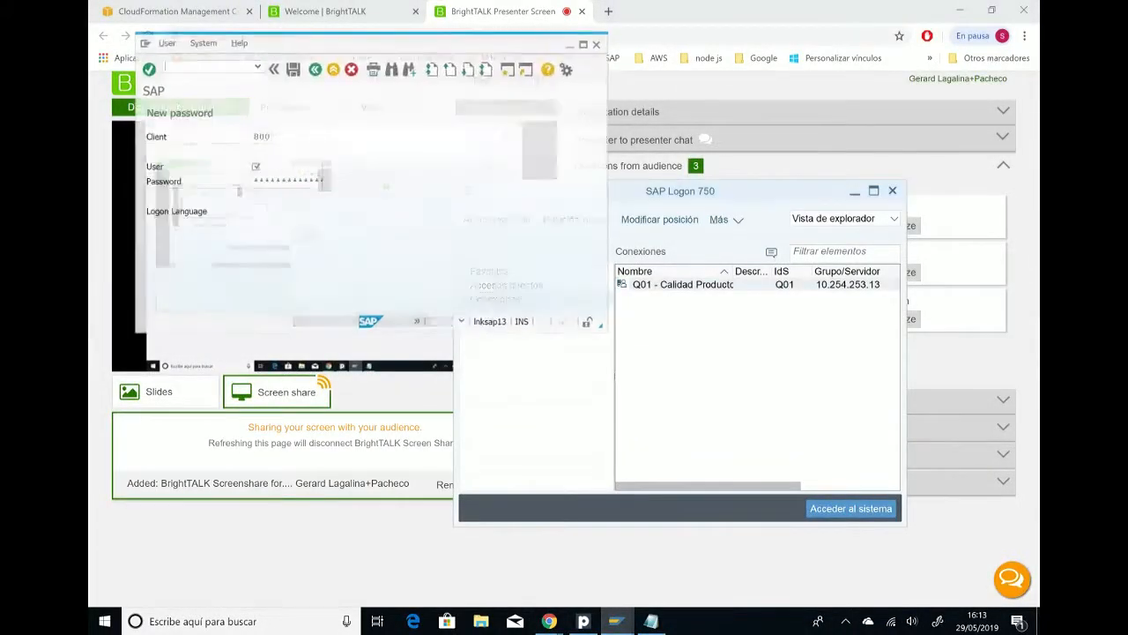
pyautogui.click(583, 43)
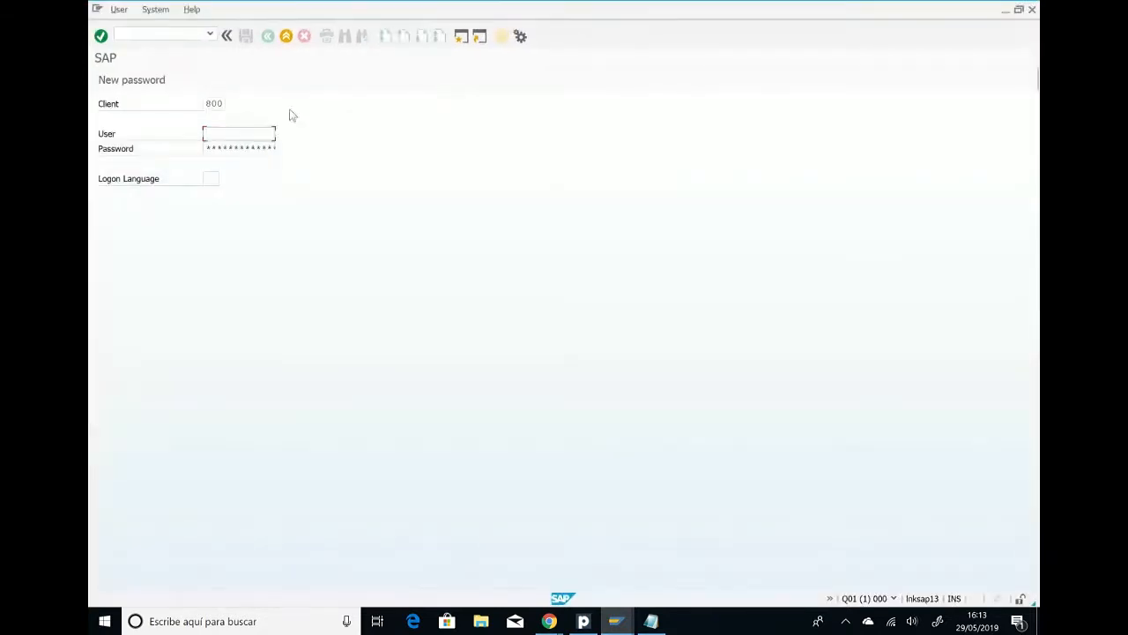
# Step: Log on to client 000 as user LINKE, entering the account password
pyautogui.click(211, 103)
pyautogui.press('BackSpace')
pyautogui.write('0')
pyautogui.press('Tab')
pyautogui.write('linke')
pyautogui.press('Tab')
pyautogui.write('******')
pyautogui.press('Return')
pyautogui.press('Return')
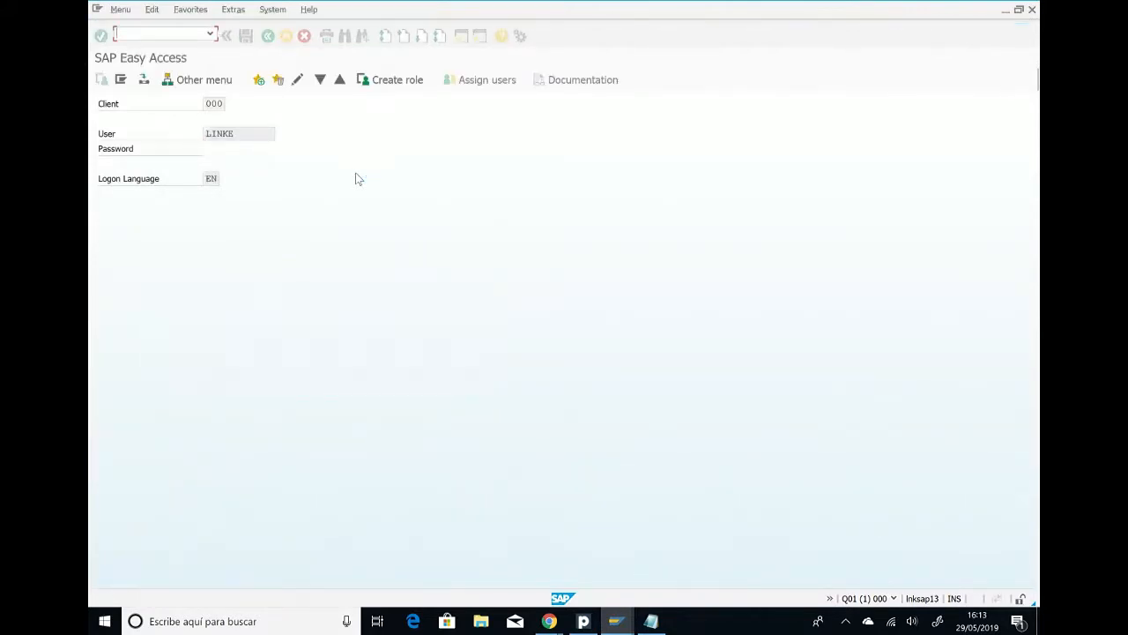
# Step: Run transaction saint and dismiss the missing maintenance certificate notice
pyautogui.write('saint')
pyautogui.press('Return')
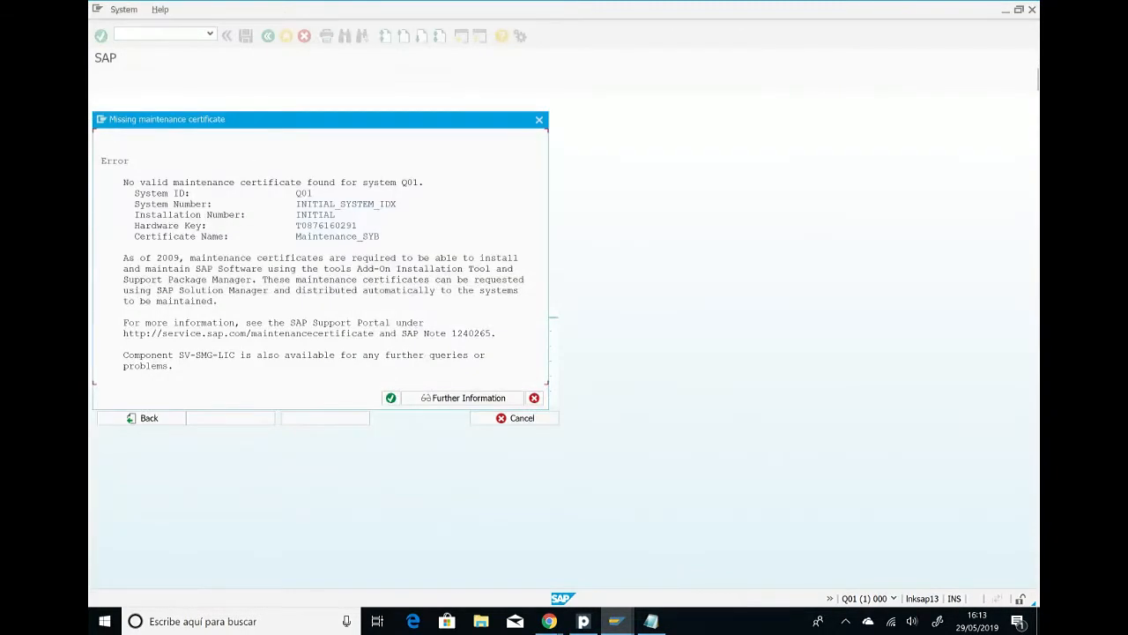
pyautogui.press('Return')
# Step: Load the installation packages from the application server's EPS inbox, check the SAPK-174COINLNKAWS entry and return to the installed add-ons overview
pyautogui.click(148, 9)
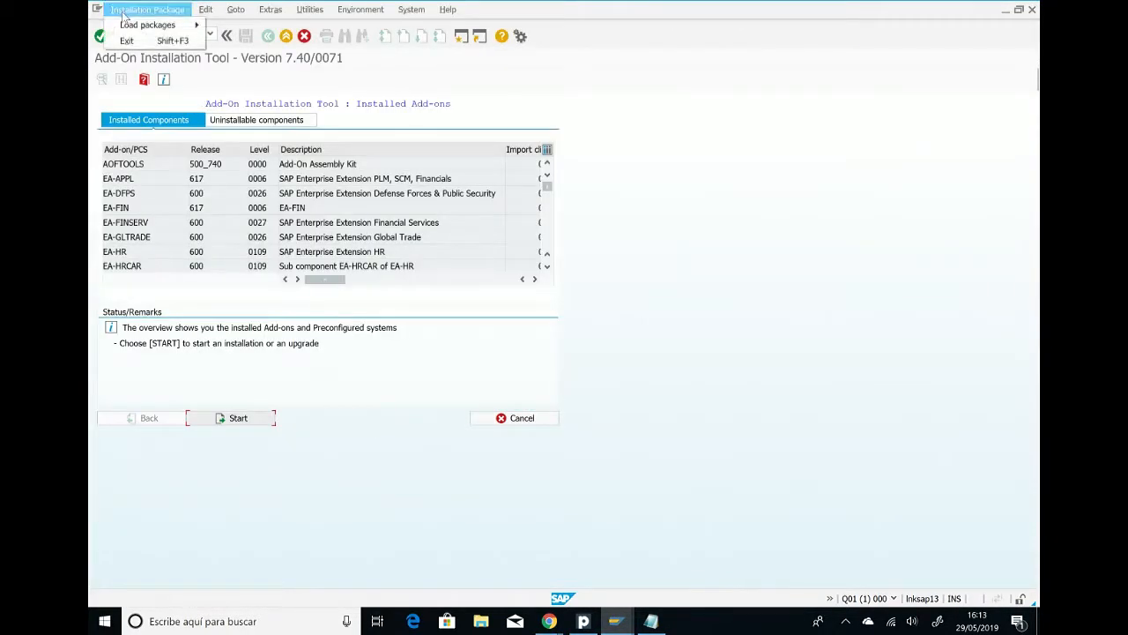
pyautogui.moveTo(187, 27)
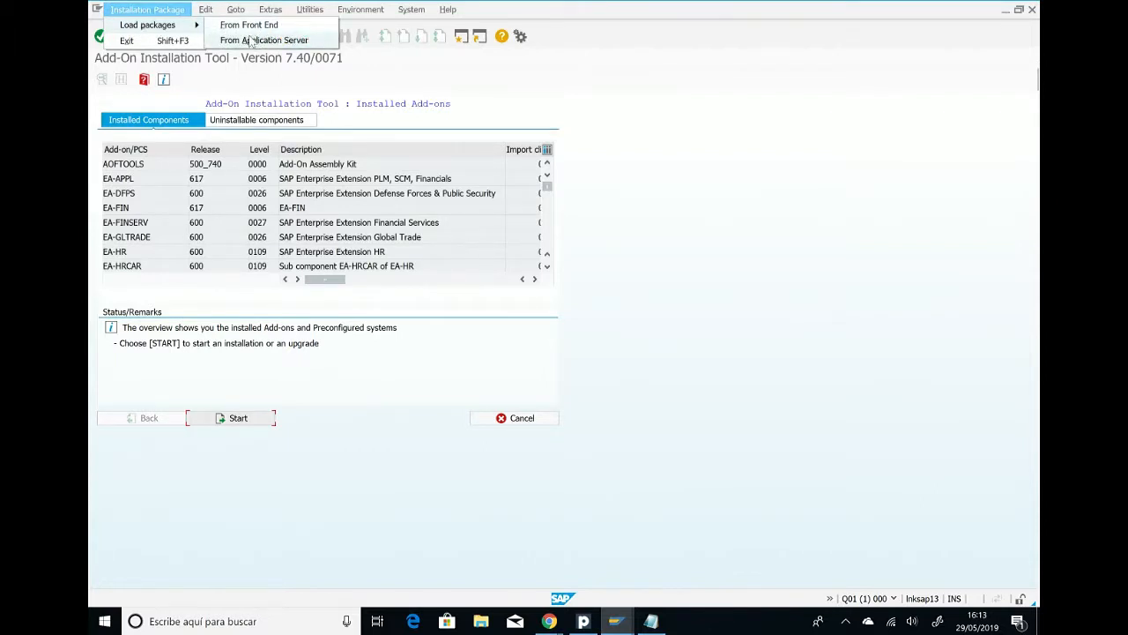
pyautogui.click(251, 41)
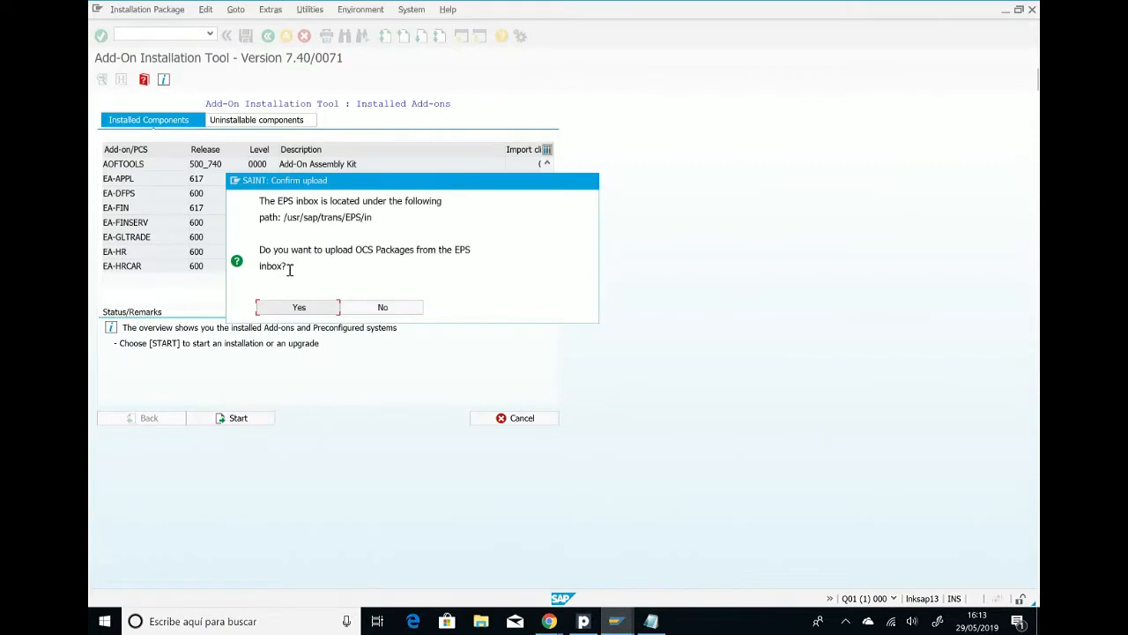
pyautogui.click(296, 306)
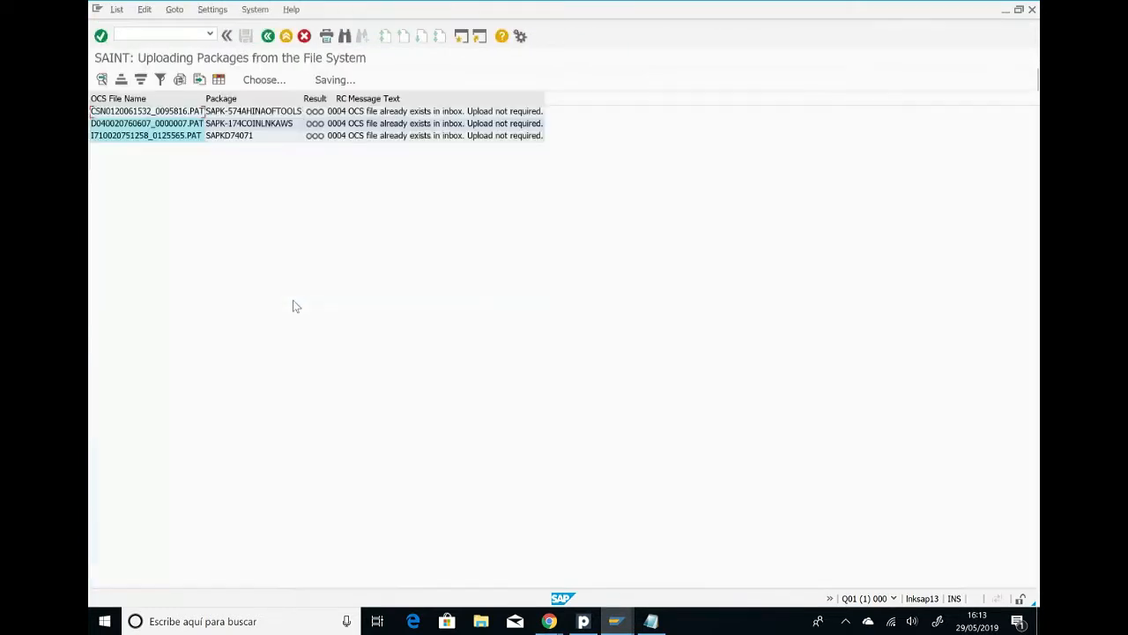
pyautogui.click(184, 124)
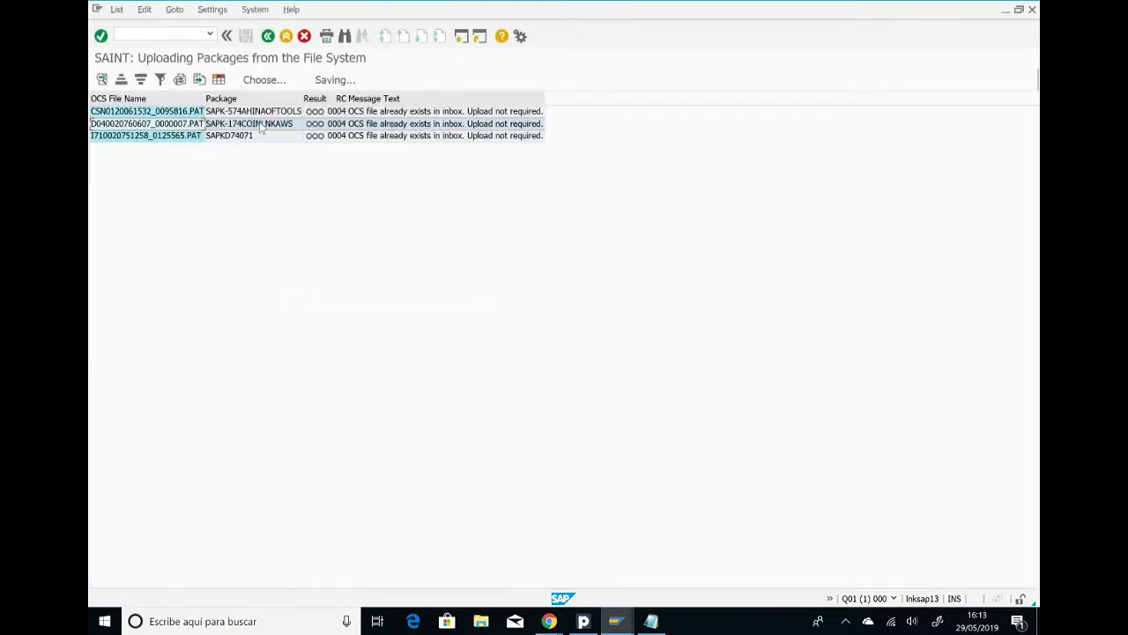
pyautogui.click(268, 35)
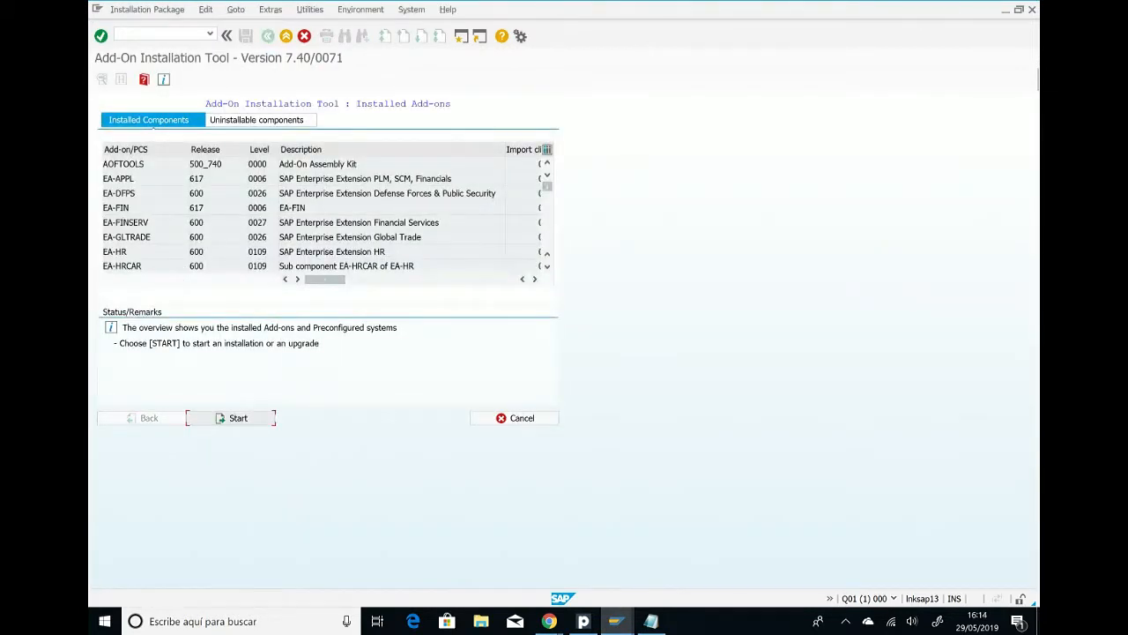
# Step: Start an installation of the LNKAWS 100_740 add-on and calculate its queue without selecting further Support Packages
pyautogui.click(232, 417)
pyautogui.click(103, 165)
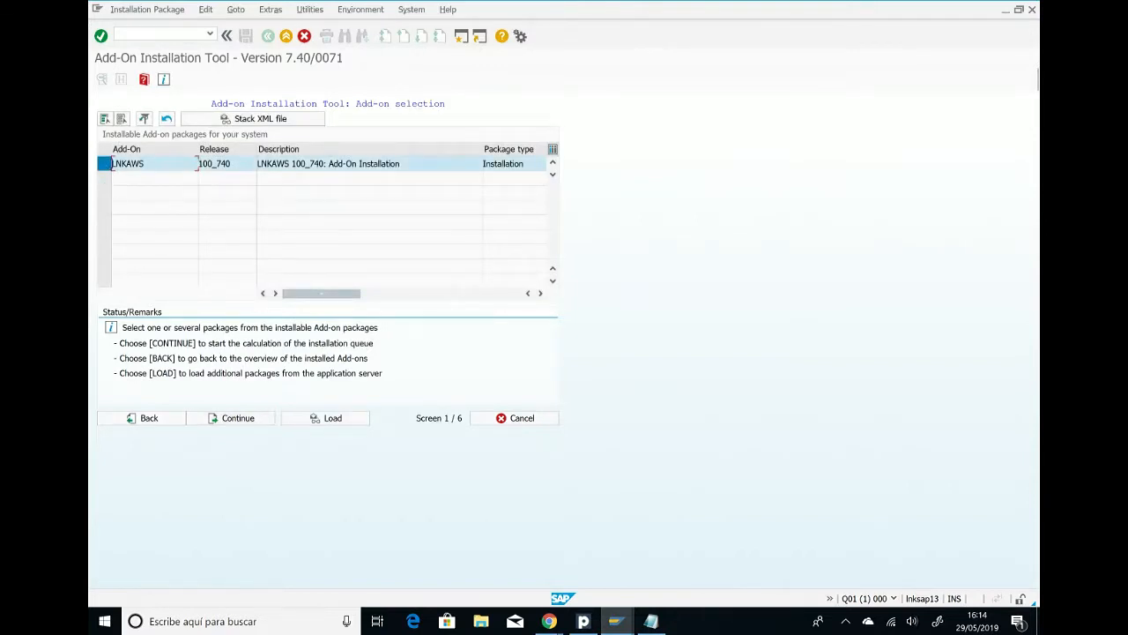
pyautogui.click(230, 418)
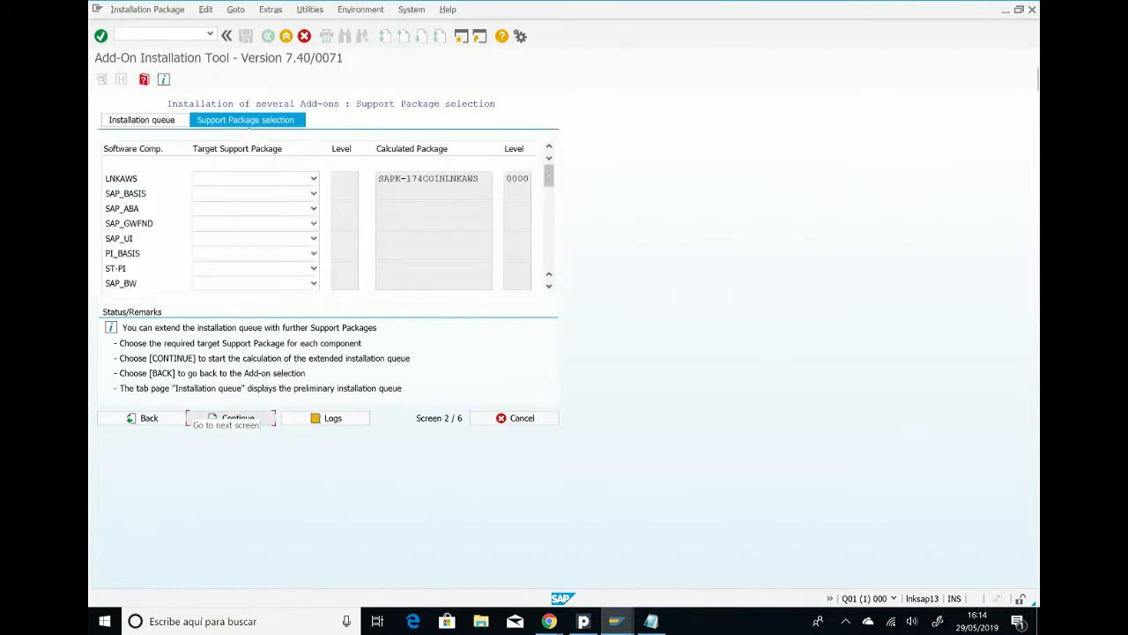
pyautogui.click(231, 418)
# Step: Agree to add Modification Adjustment Transports and start importing the LNKAWS queue with the default start options
pyautogui.click(231, 418)
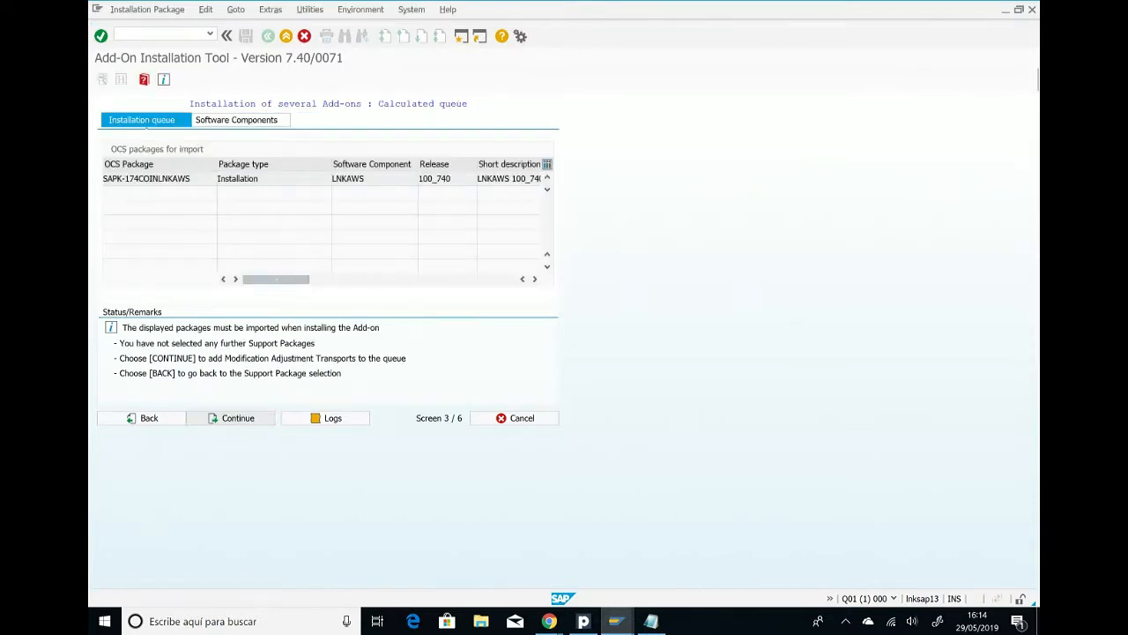
pyautogui.click(305, 263)
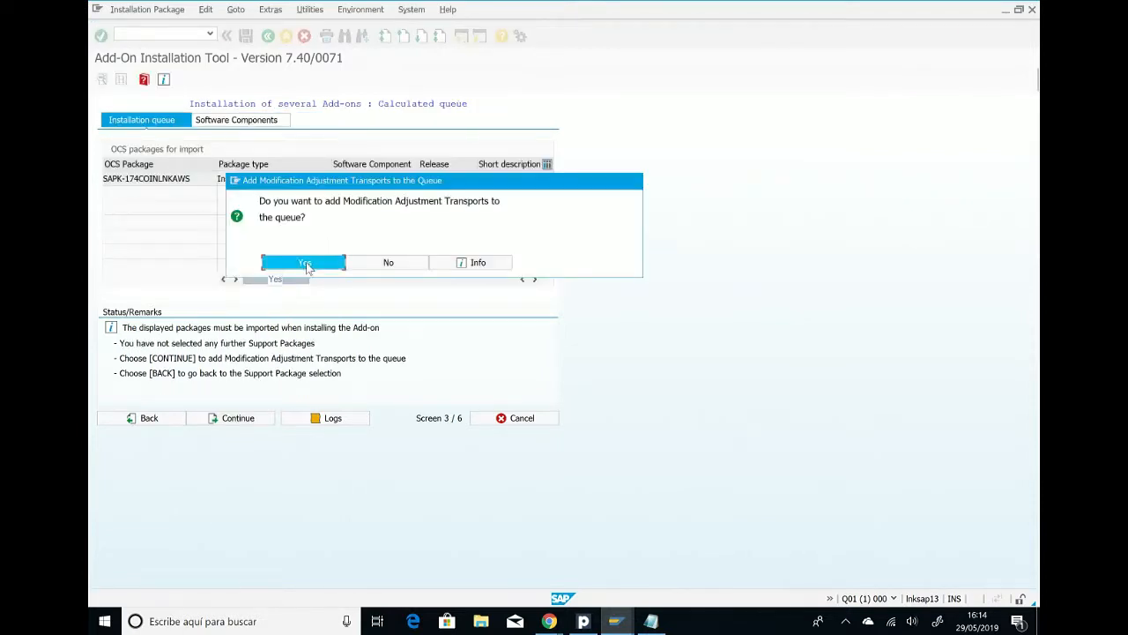
pyautogui.click(231, 418)
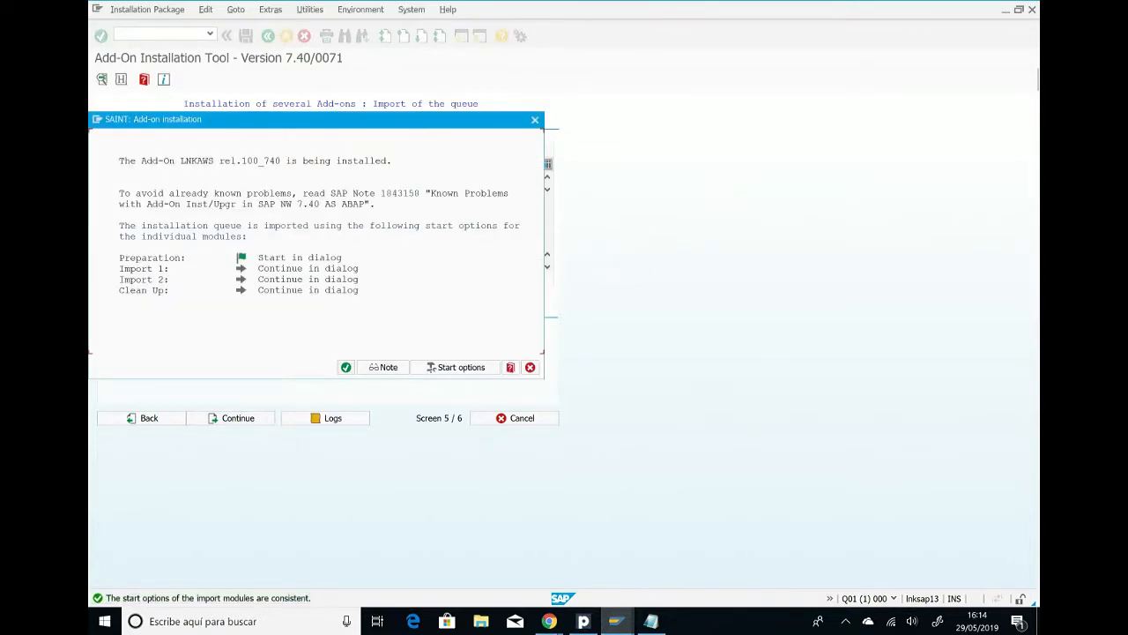
pyautogui.click(346, 368)
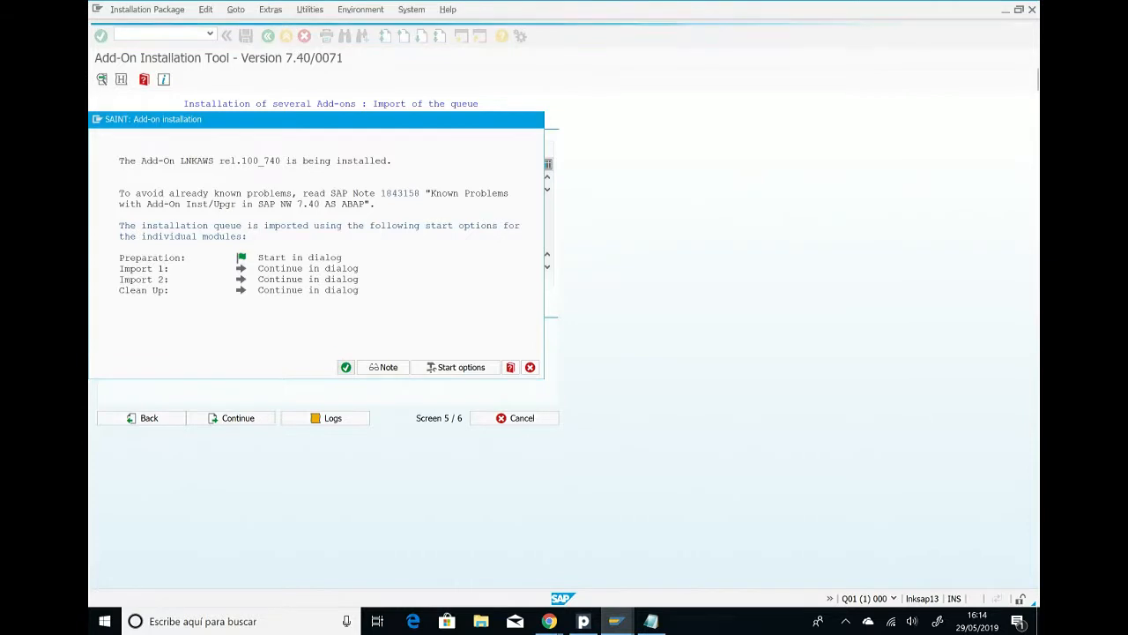
# Step: Switch to the AWS console in Chrome and open the CloudFormation service
pyautogui.moveTo(549, 622)
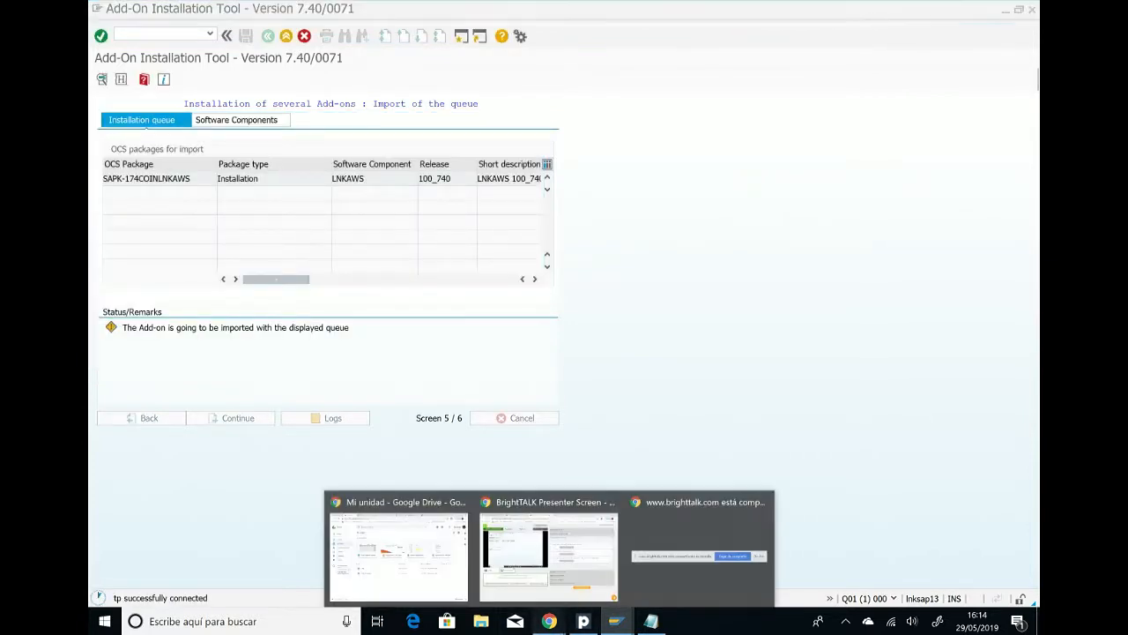
pyautogui.moveTo(549, 554)
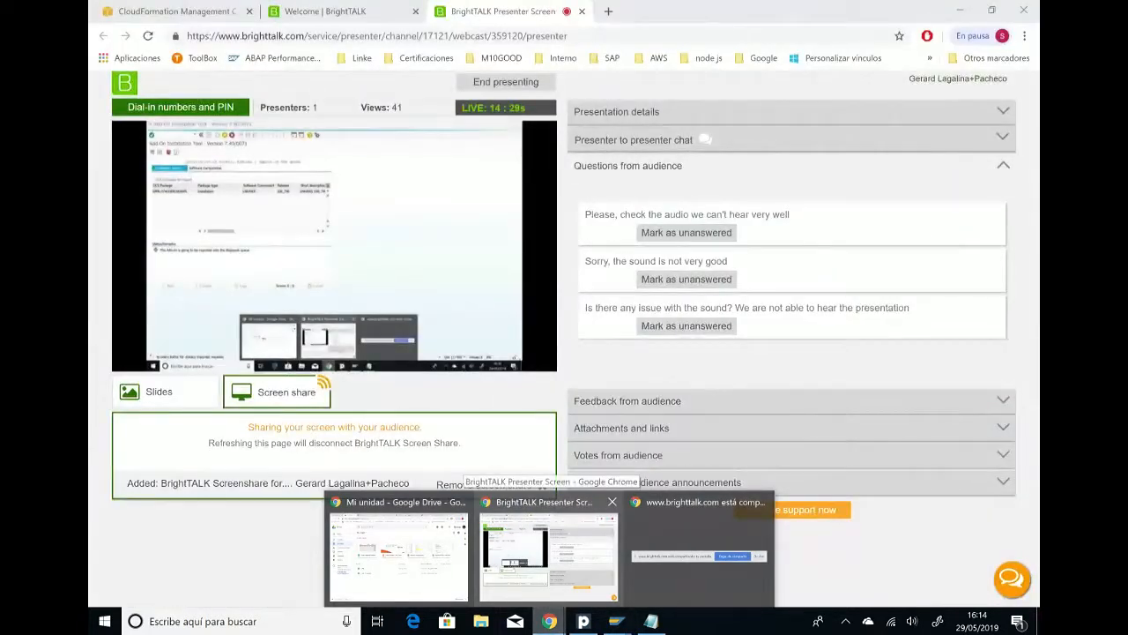
pyautogui.click(549, 553)
pyautogui.click(172, 13)
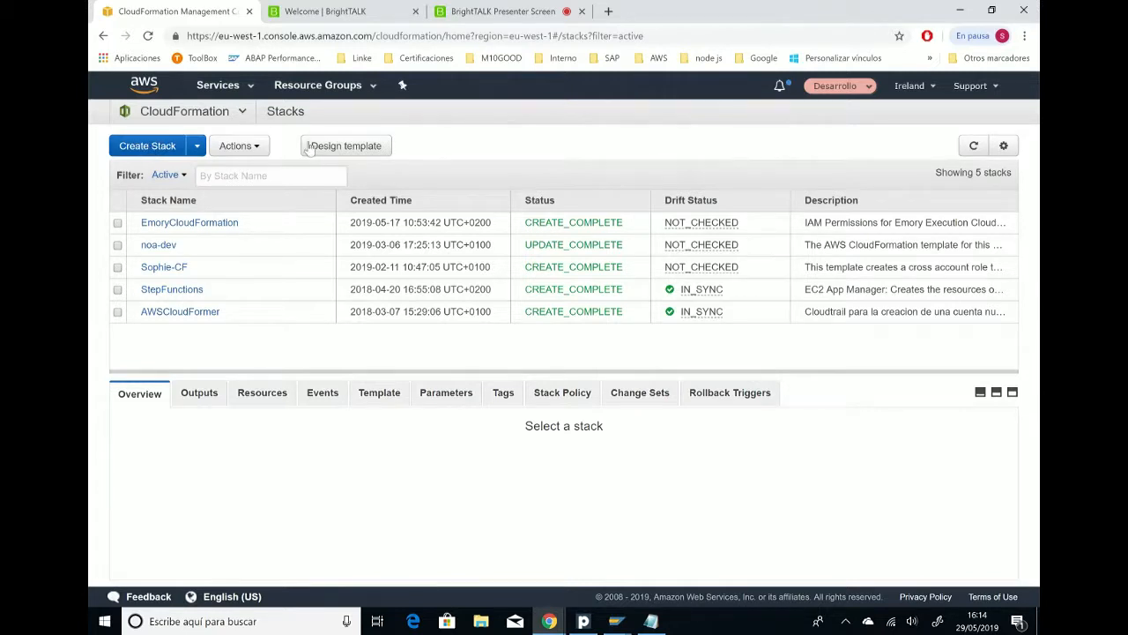
pyautogui.click(251, 91)
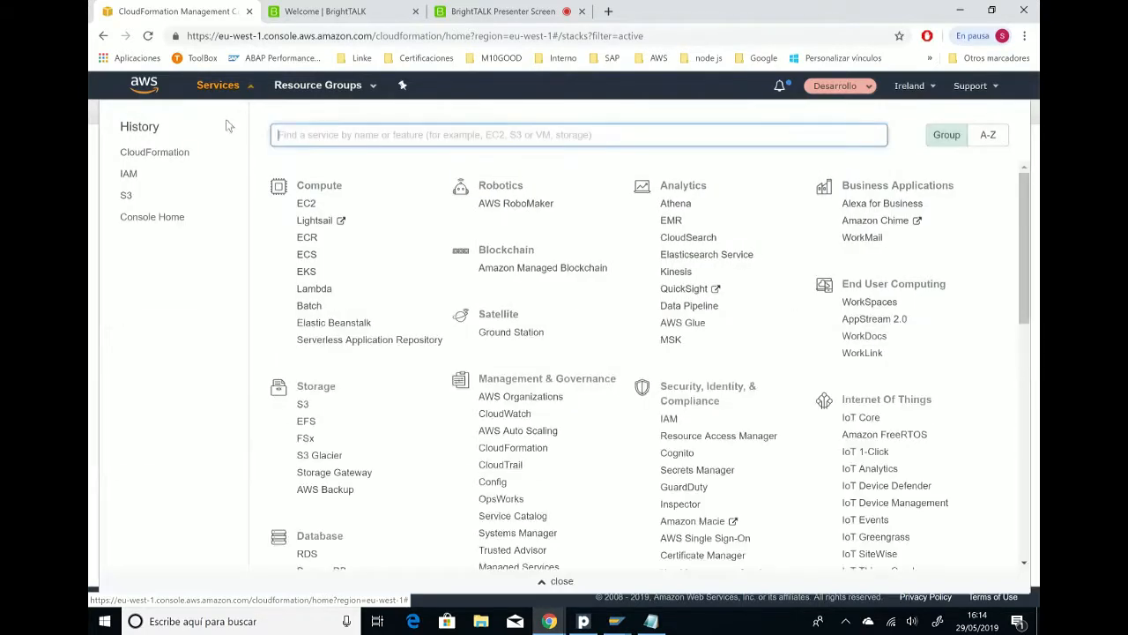
pyautogui.click(185, 154)
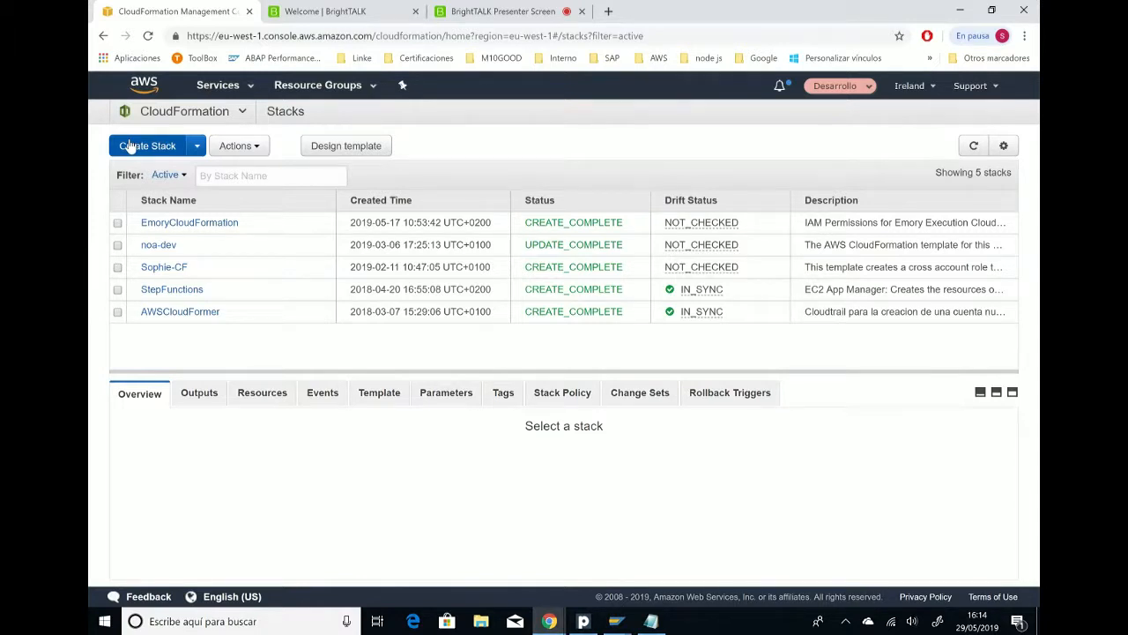
# Step: Create a stack, uploading AWSConnectorCloudformation.yaml from the desktop's Linke\Producto\Webinar\CloudFormation folder as its template, and proceed to the stack details
pyautogui.click(129, 146)
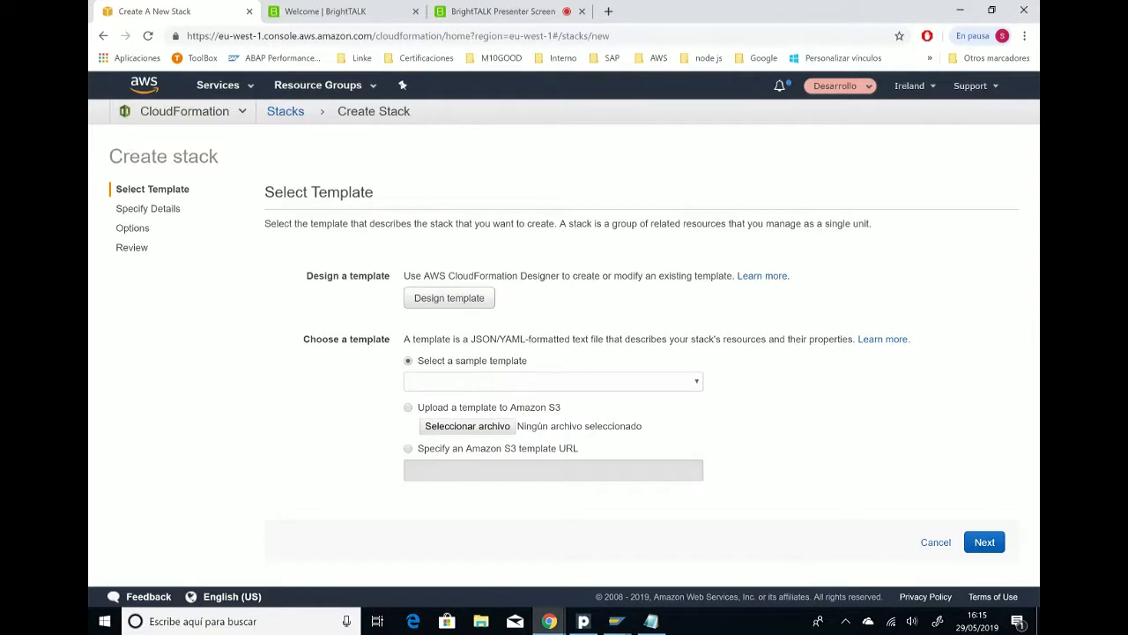
pyautogui.click(408, 407)
pyautogui.click(467, 425)
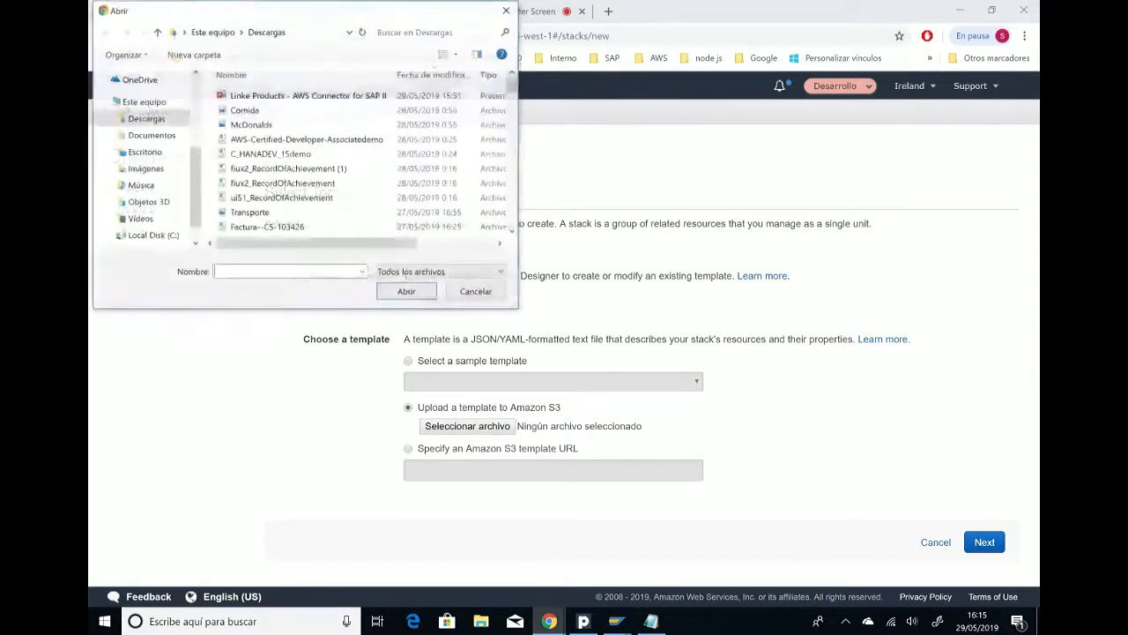
pyautogui.click(143, 151)
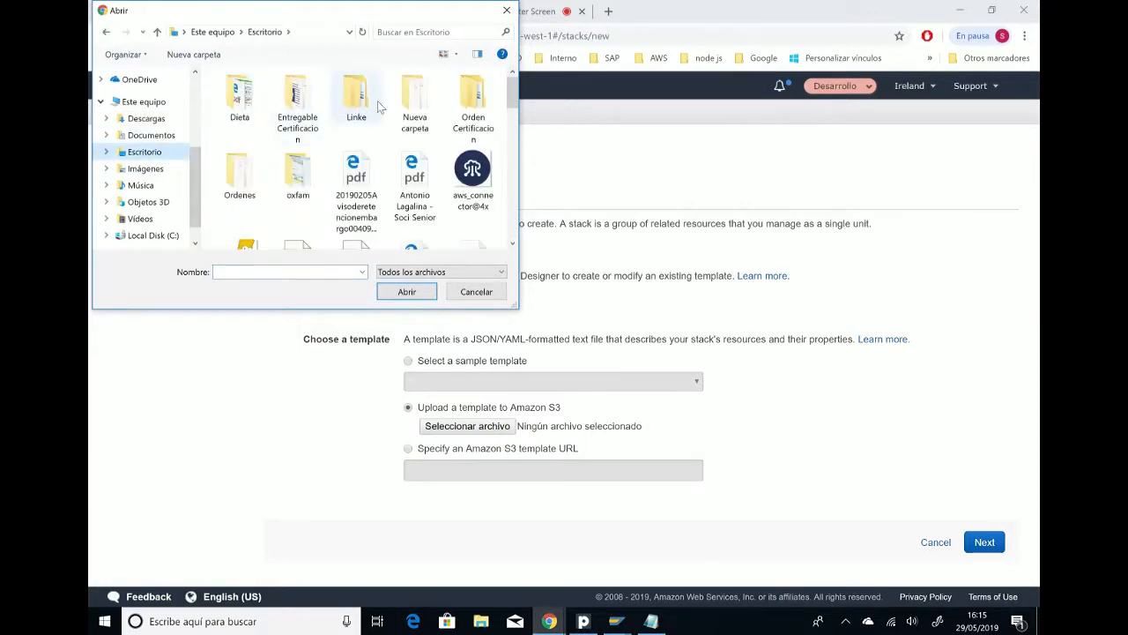
pyautogui.doubleClick(358, 103)
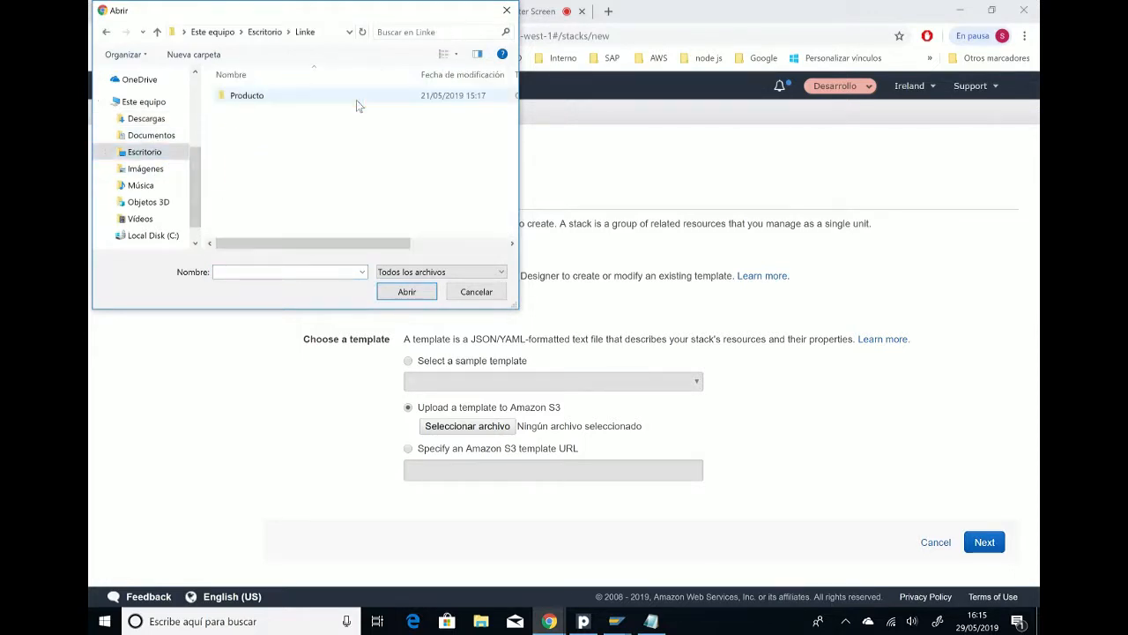
pyautogui.doubleClick(262, 98)
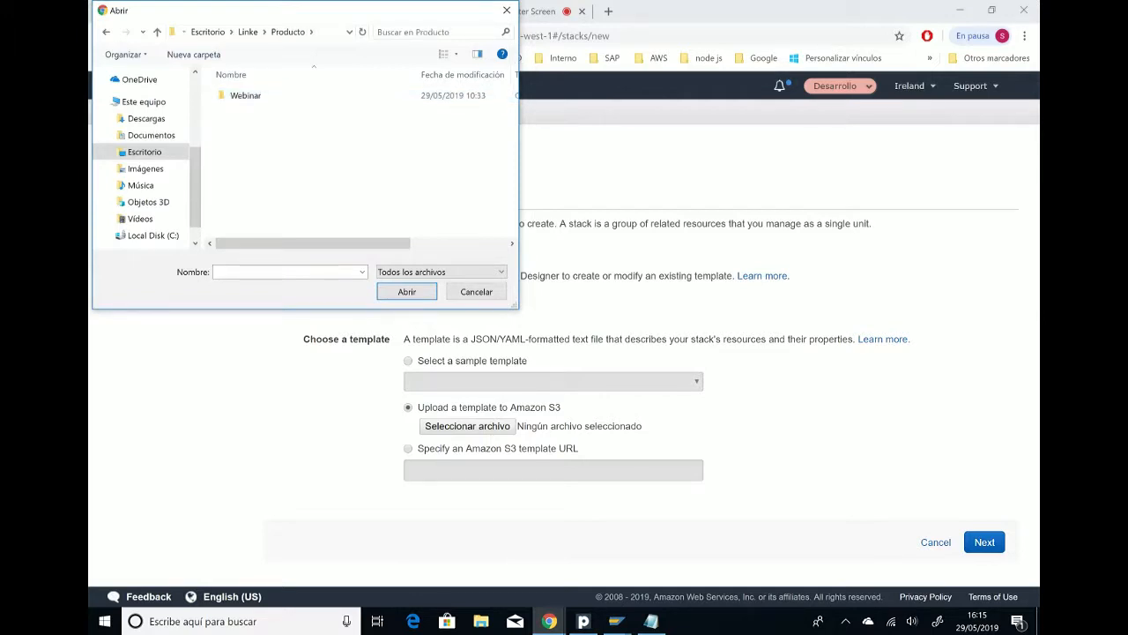
pyautogui.doubleClick(256, 98)
pyautogui.doubleClick(256, 97)
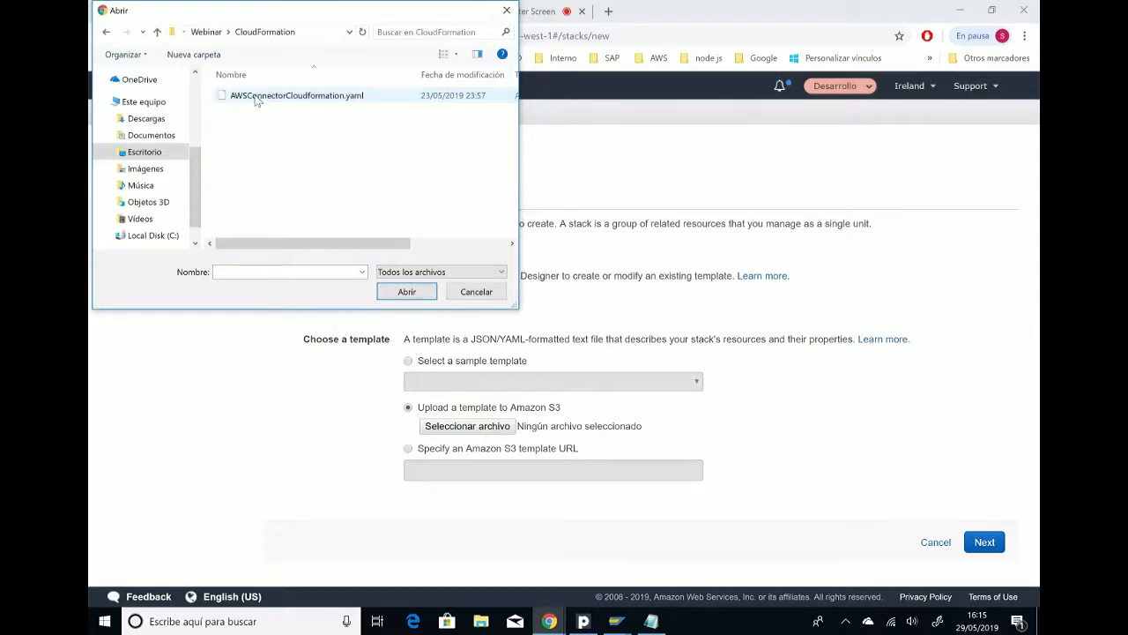
pyautogui.click(257, 96)
pyautogui.click(406, 292)
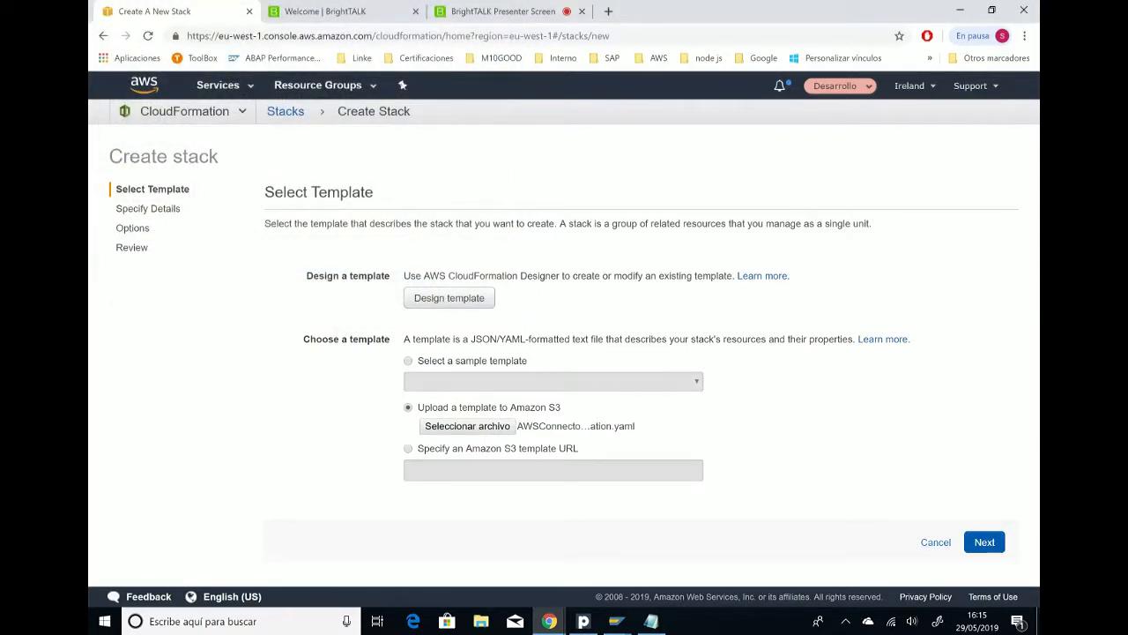
pyautogui.click(984, 542)
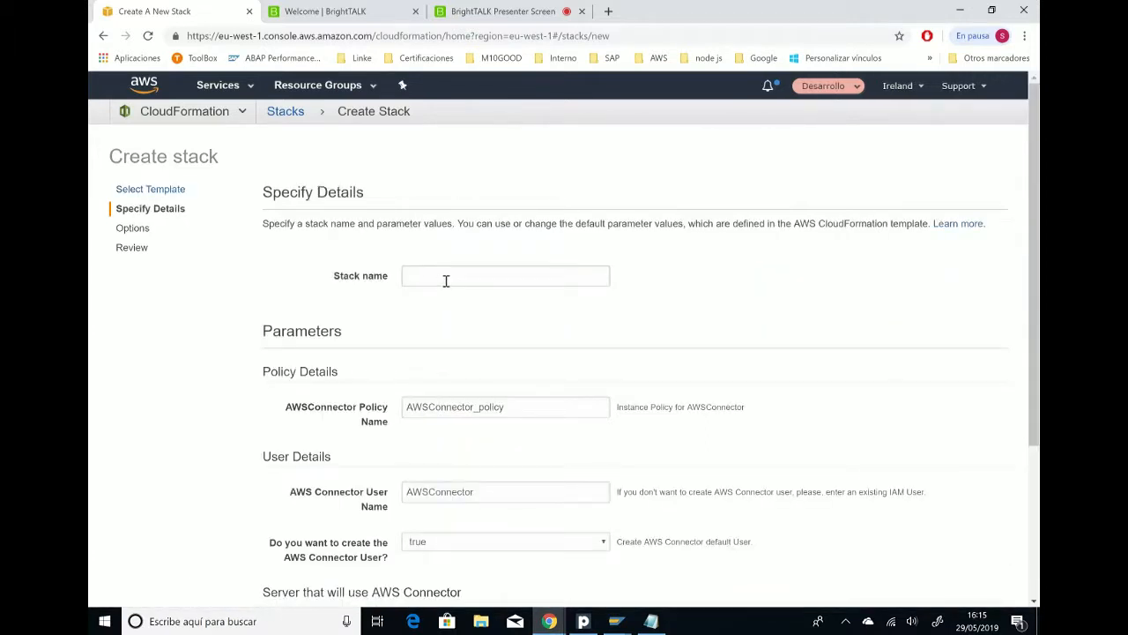
# Step: Name the stack AWSConnectorCloudFormation
pyautogui.click(446, 280)
pyautogui.write('AWS')
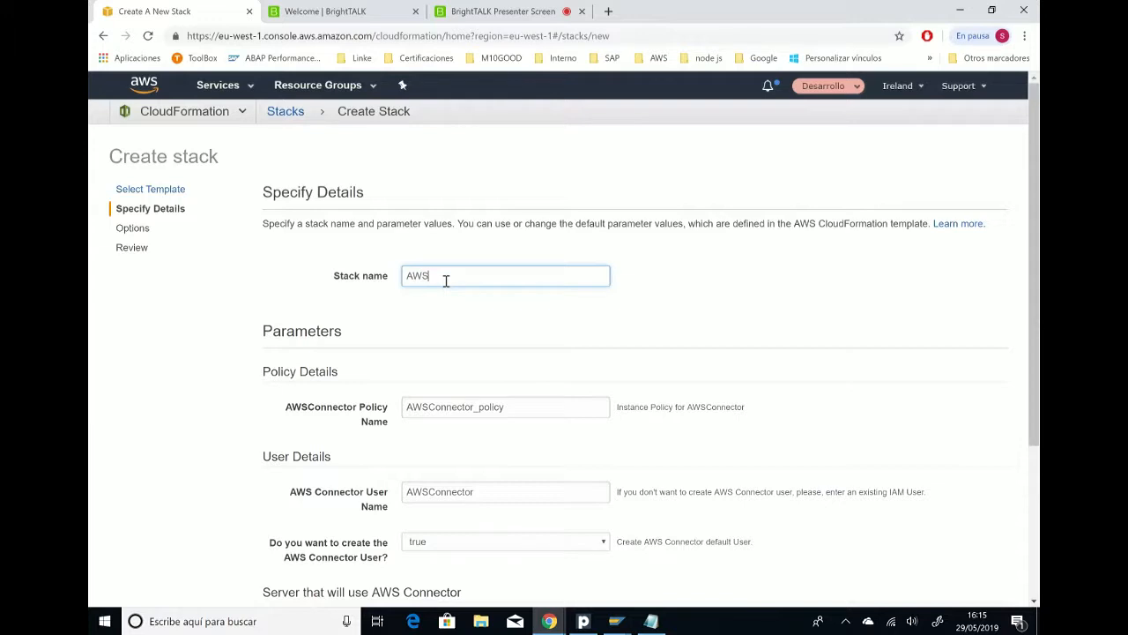
pyautogui.write('ConnectorCloudFornat')
pyautogui.press('BackSpace')
pyautogui.write('mation')
# Step: Set the first SAP SID parameter to q01, keep the default policy and user parameters, and continue to the stack options
pyautogui.scroll(-2, 446, 281)
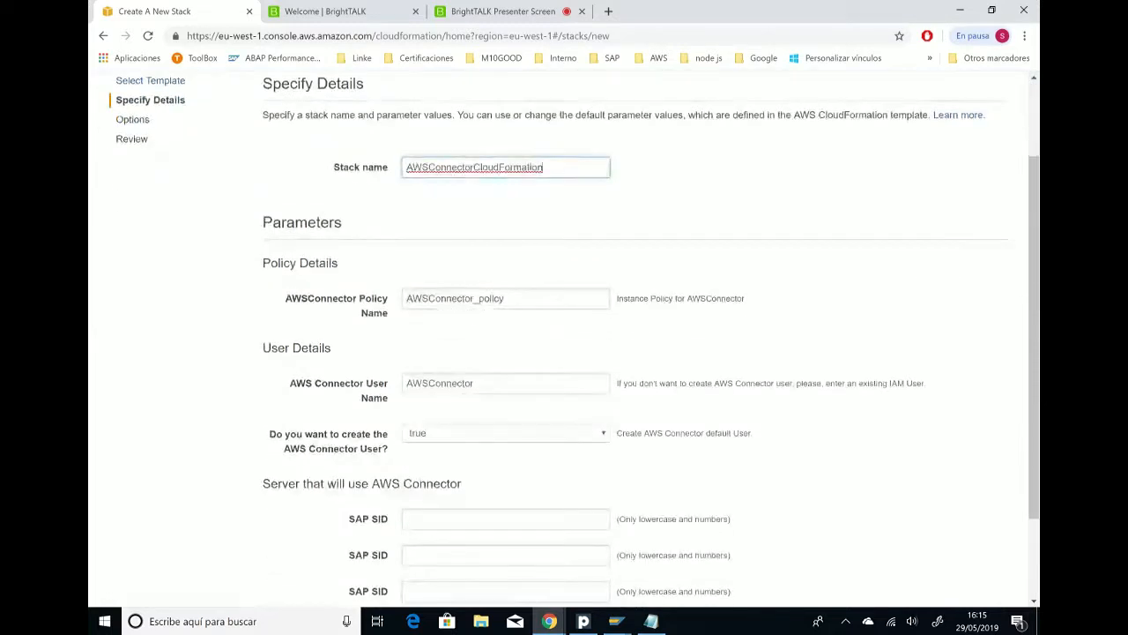
pyautogui.scroll(1, 521, 262)
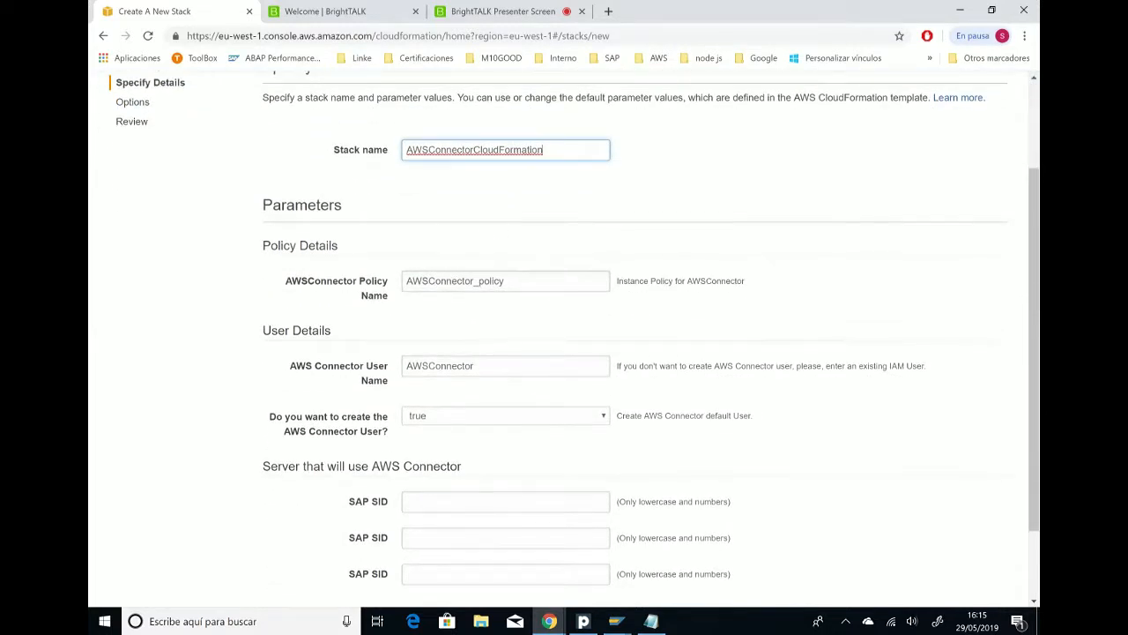
pyautogui.scroll(-1, 564, 334)
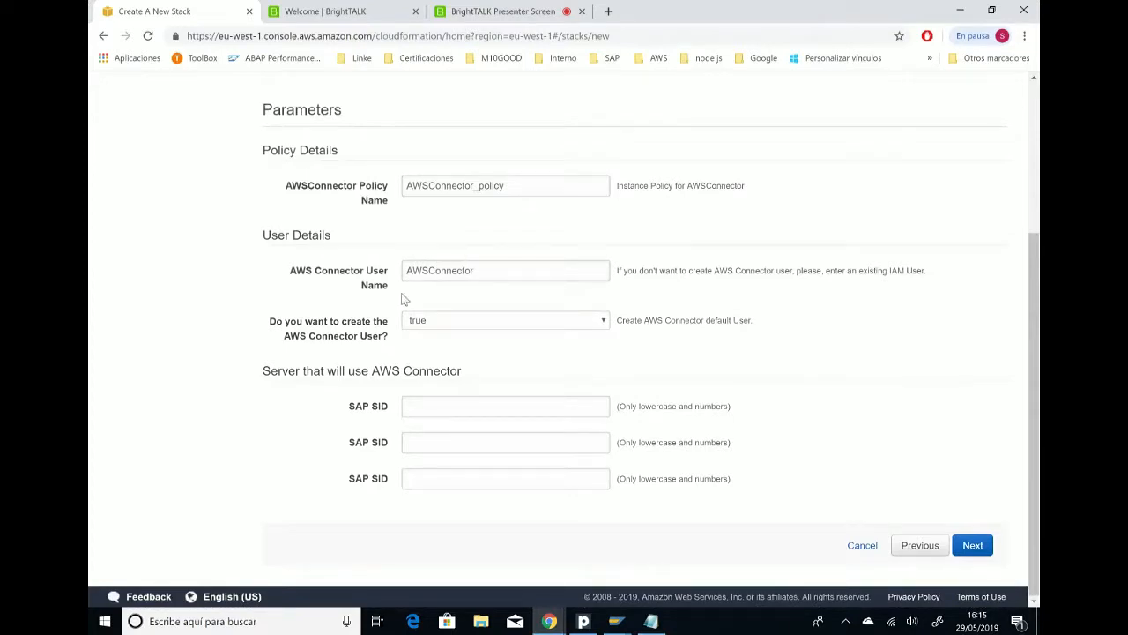
pyautogui.click(505, 407)
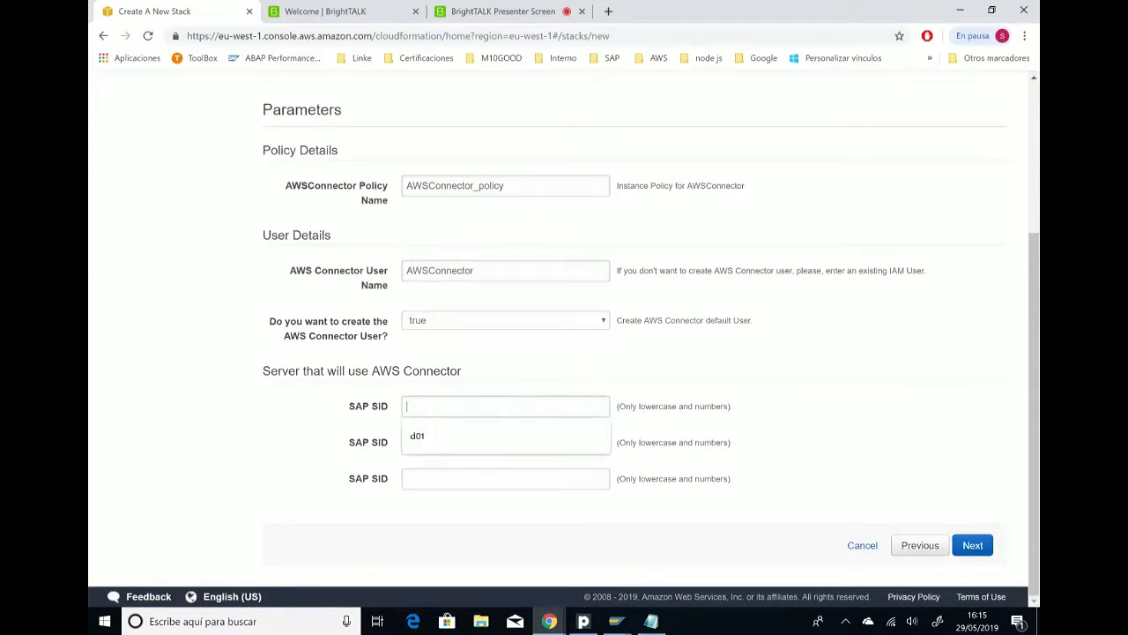
pyautogui.write('d')
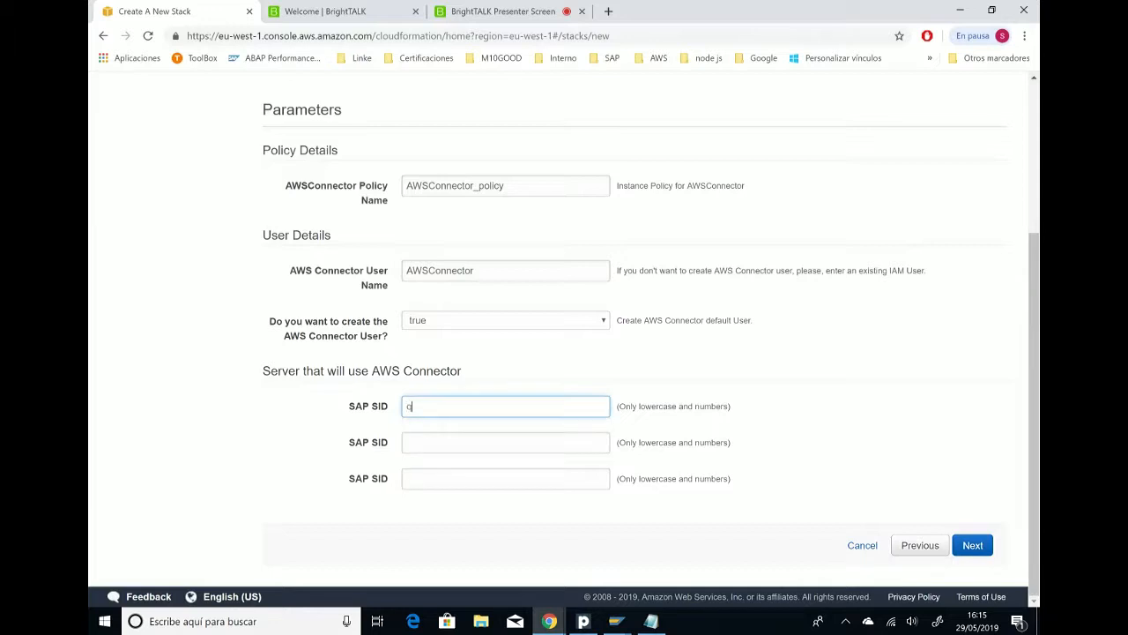
pyautogui.write('01')
pyautogui.click(972, 545)
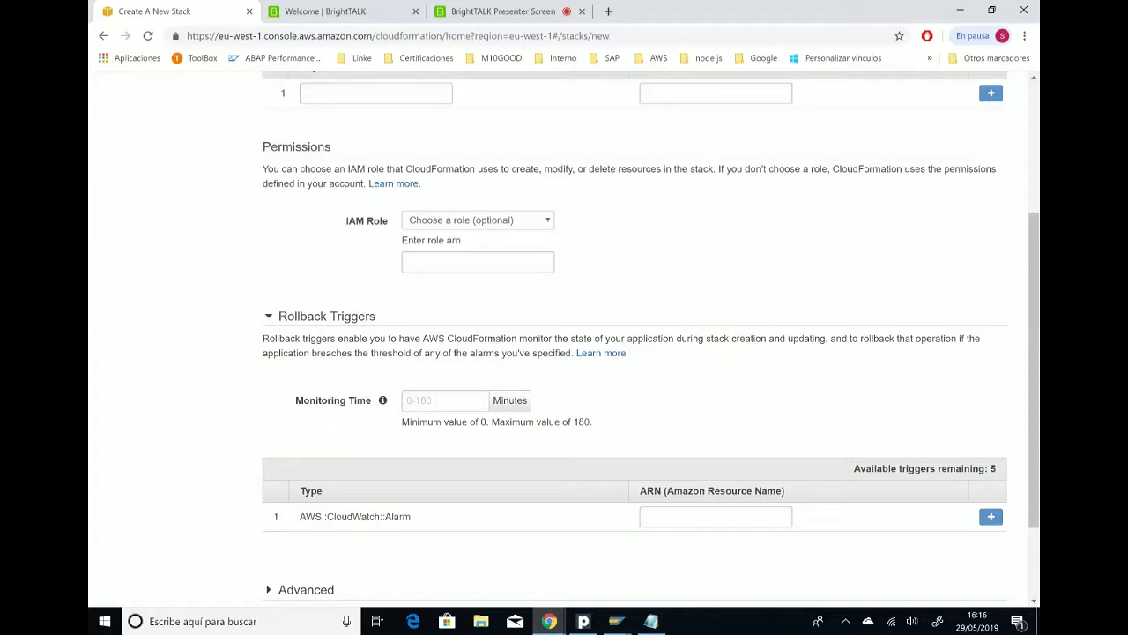
# Step: Keep the default stack options, acknowledge the creation of IAM resources with custom names, and create the stack
pyautogui.scroll(-3, 634, 339)
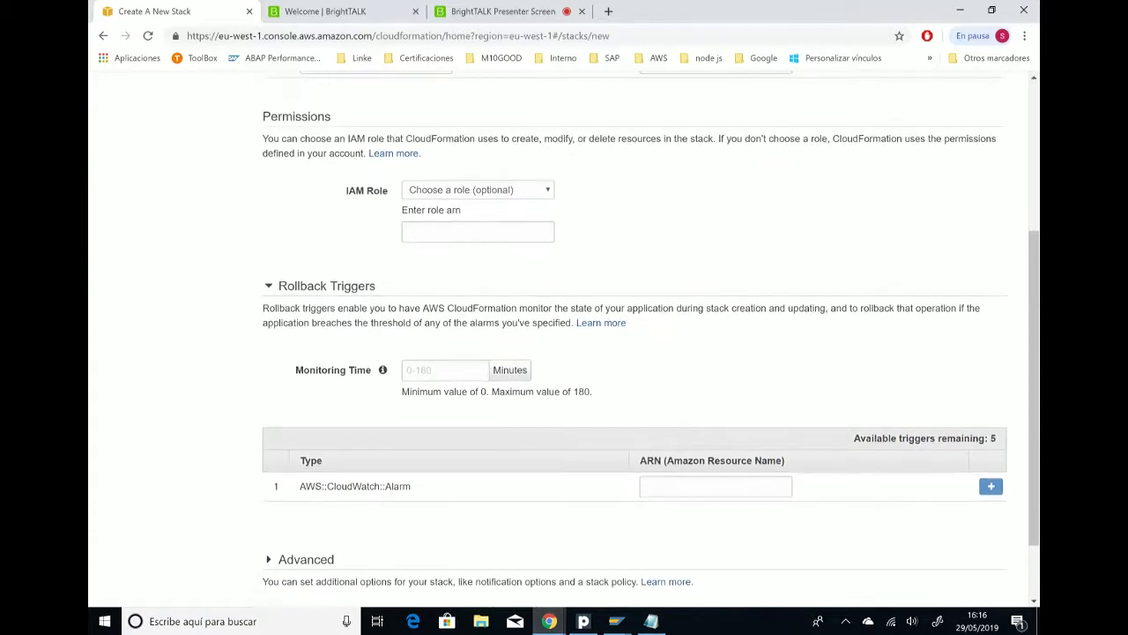
pyautogui.click(972, 545)
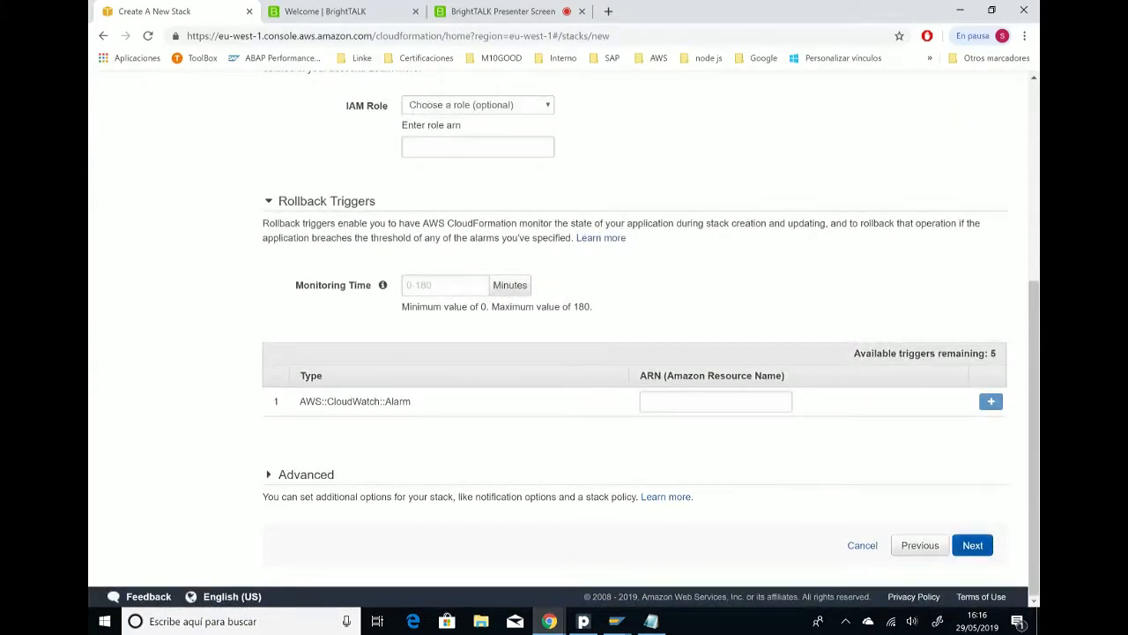
pyautogui.scroll(-3, 564, 340)
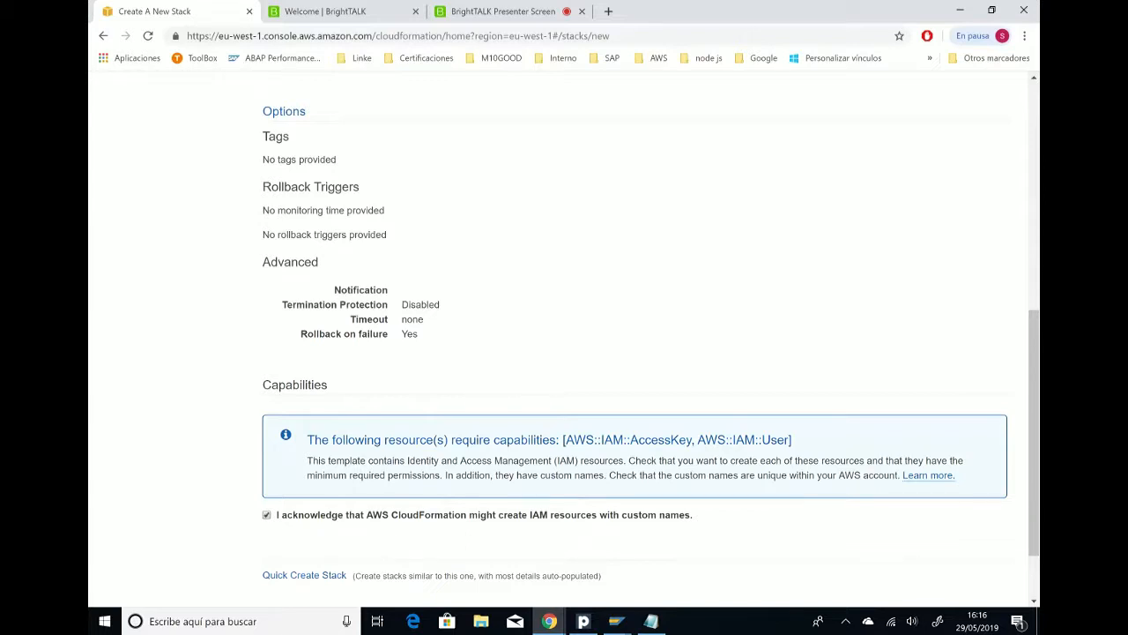
pyautogui.scroll(-1, 564, 339)
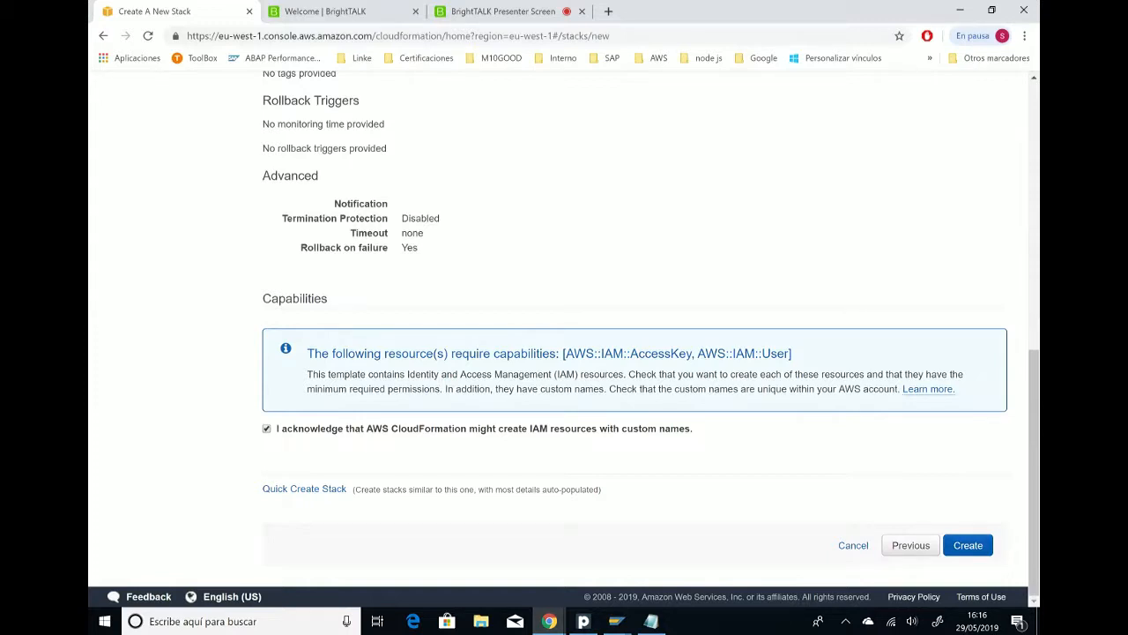
pyautogui.click(968, 545)
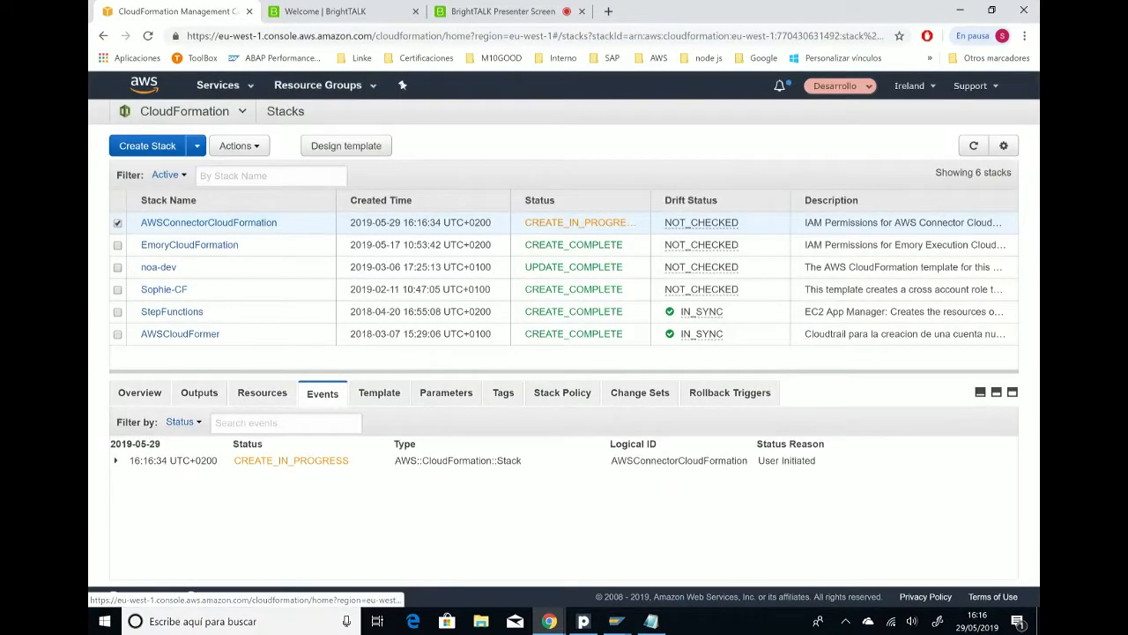
# Step: Check the resources of the AWSConnectorCloudFormation stack, refreshing their creation status and highlighting the user, managed policy and access key types
pyautogui.click(262, 393)
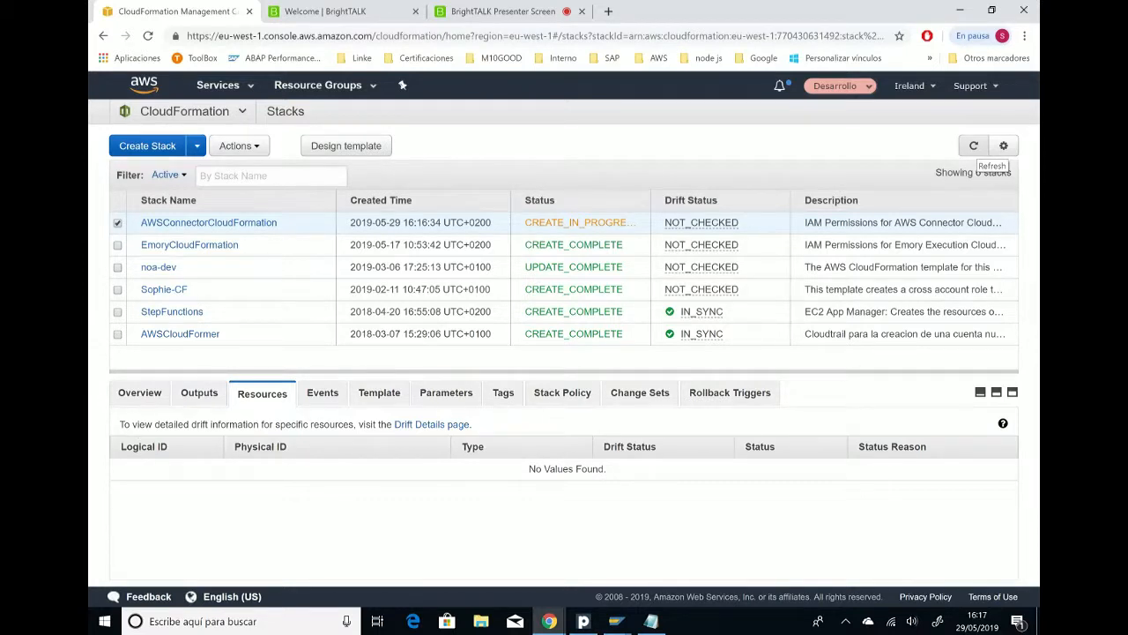
pyautogui.click(974, 146)
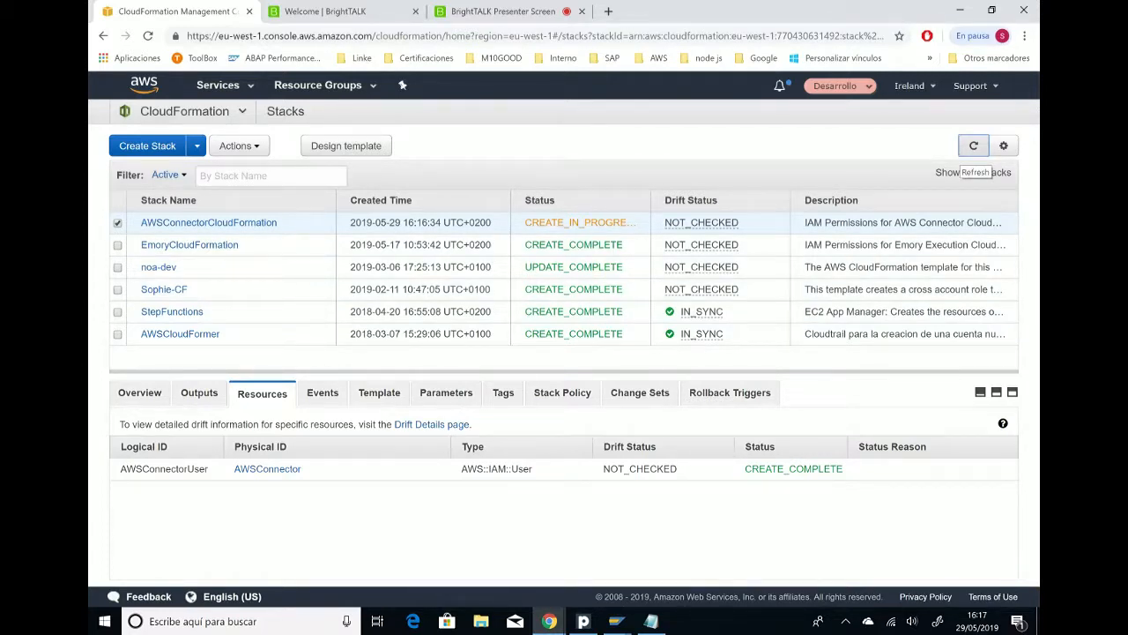
pyautogui.click(972, 147)
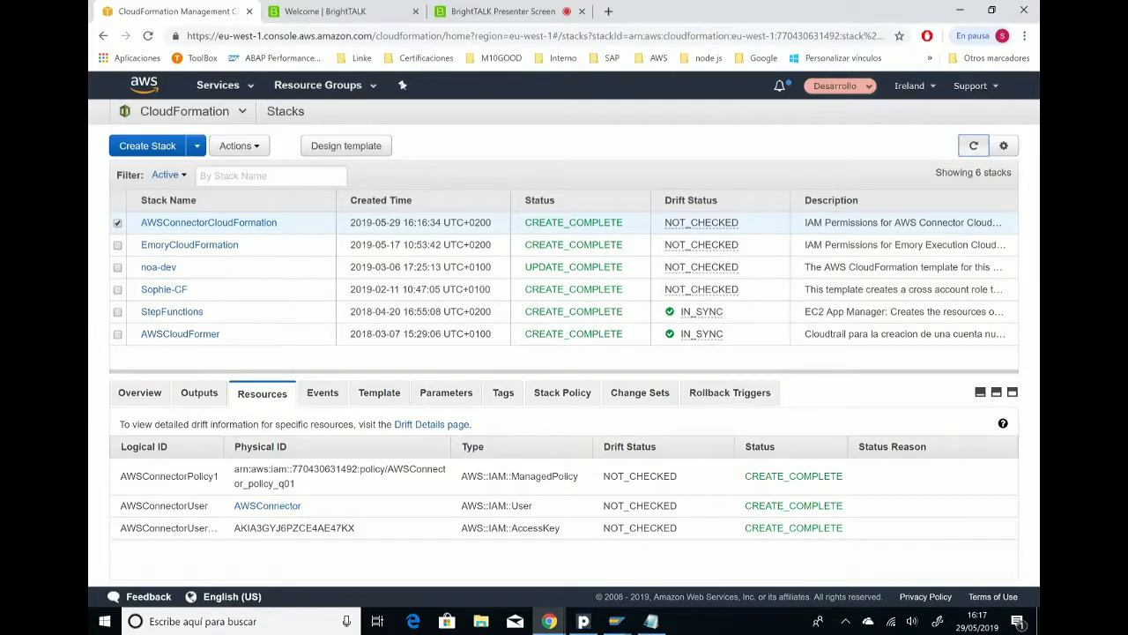
pyautogui.moveTo(461, 505); pyautogui.dragTo(530, 506)
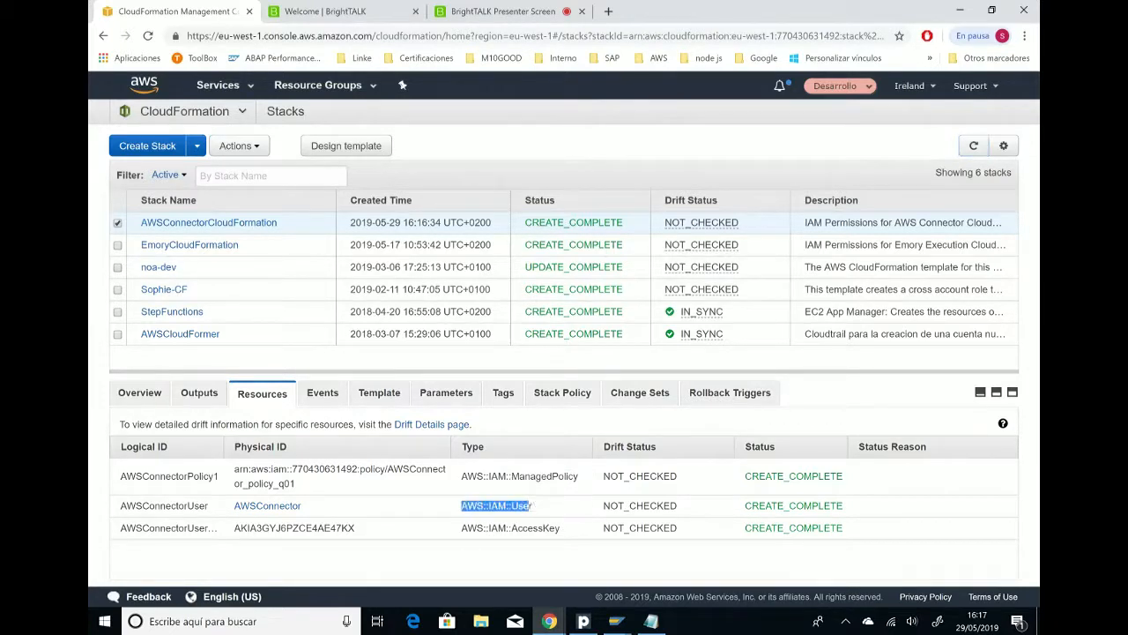
pyautogui.moveTo(578, 476); pyautogui.dragTo(460, 476)
pyautogui.moveTo(560, 527); pyautogui.dragTo(461, 527)
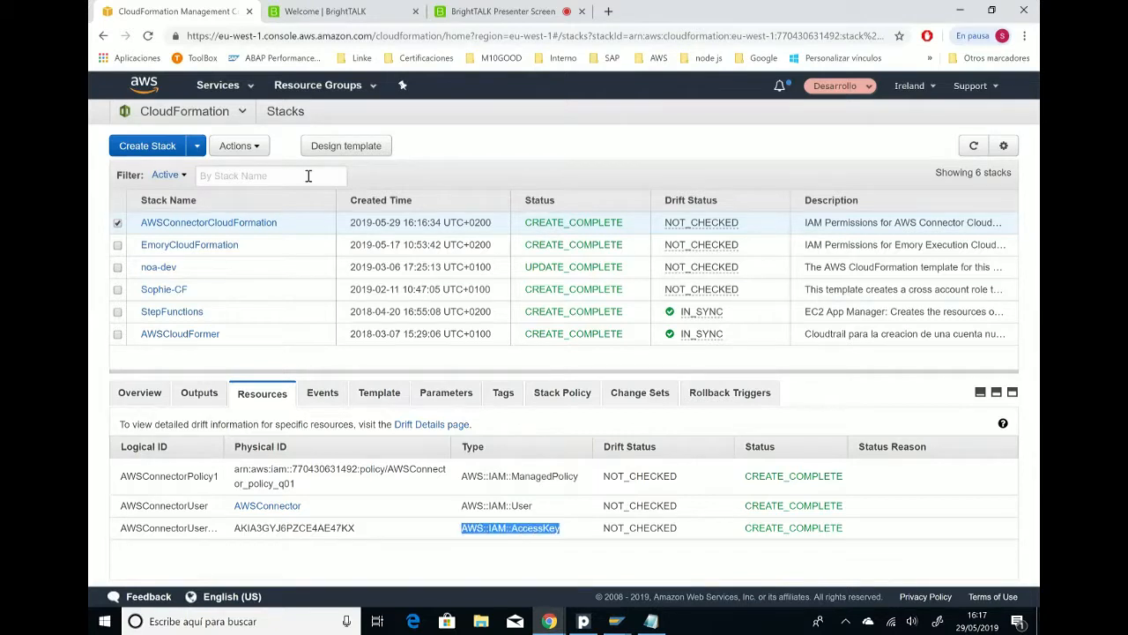
# Step: Open the IAM service and display the AWSConnector user's summary
pyautogui.click(250, 90)
pyautogui.click(132, 174)
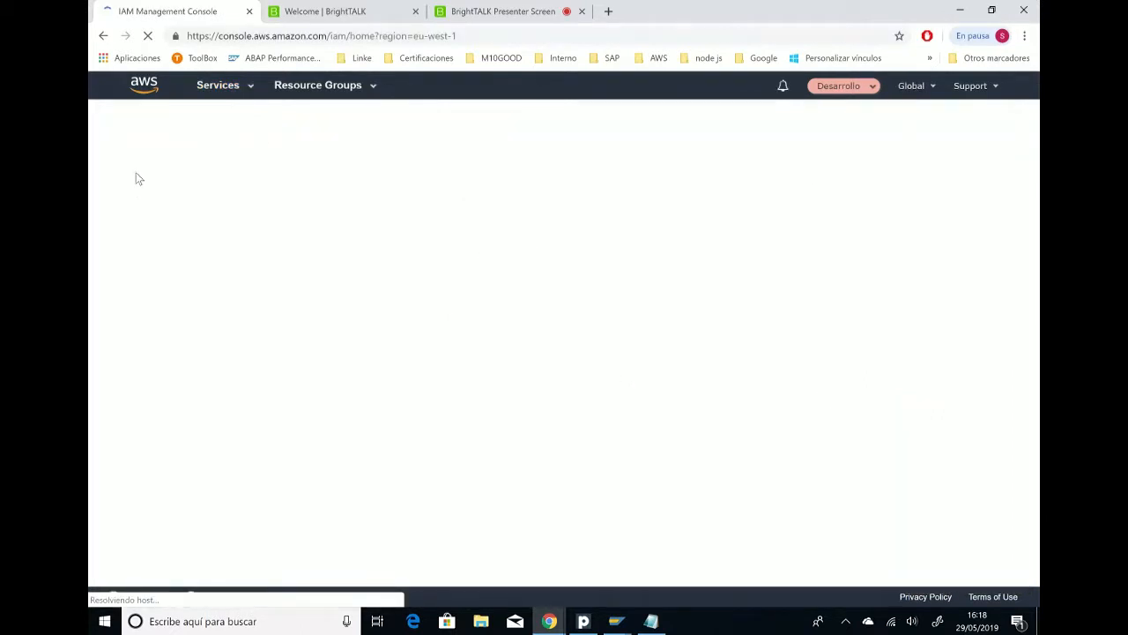
pyautogui.click(125, 203)
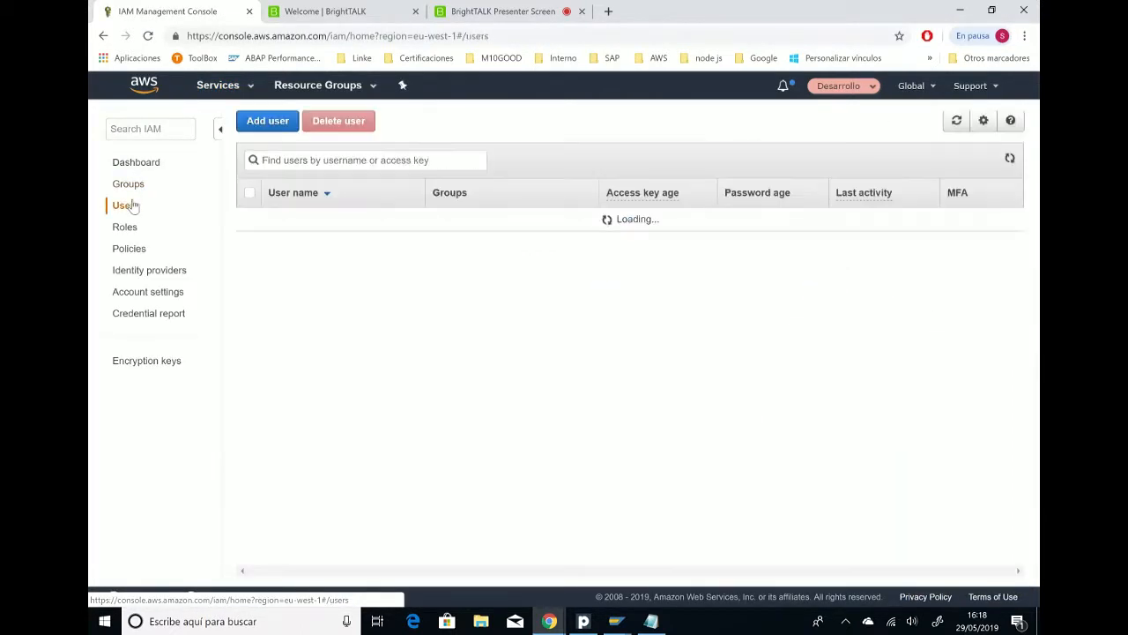
pyautogui.click(300, 219)
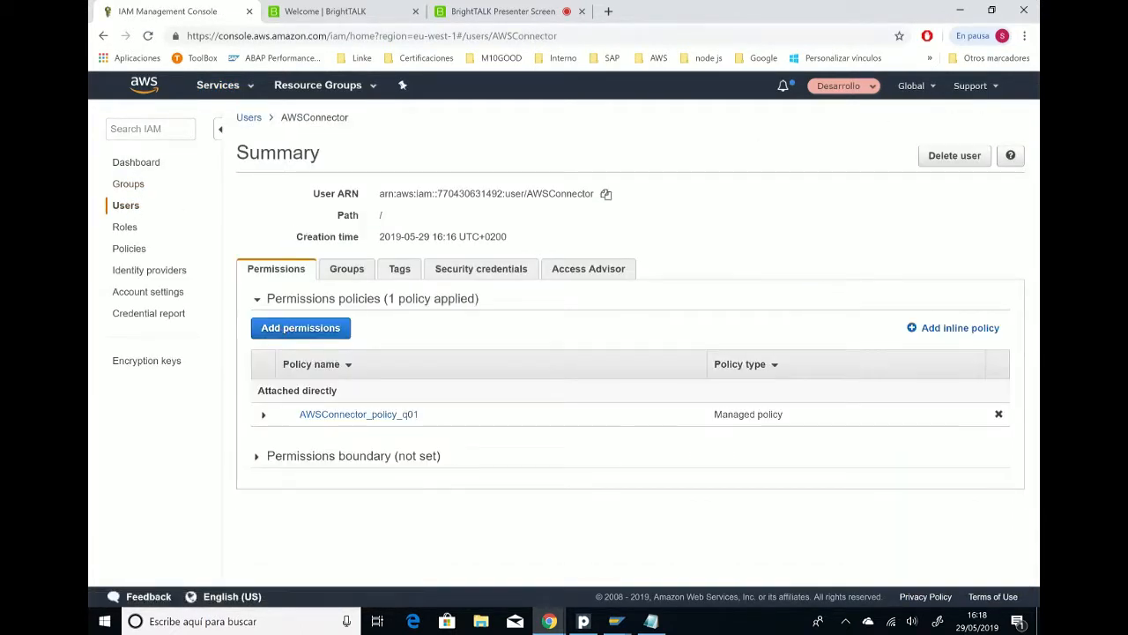
# Step: Expand AWSConnector_policy_q01 and examine the S3 and IAM permissions in its JSON
pyautogui.click(262, 413)
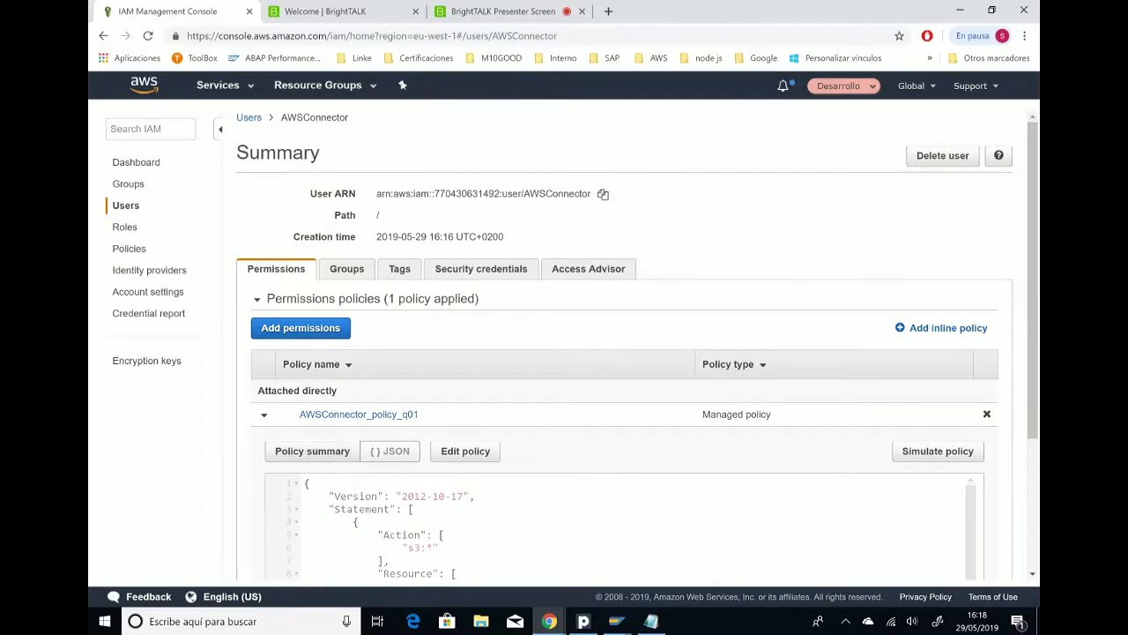
pyautogui.scroll(-3, 1032, 280)
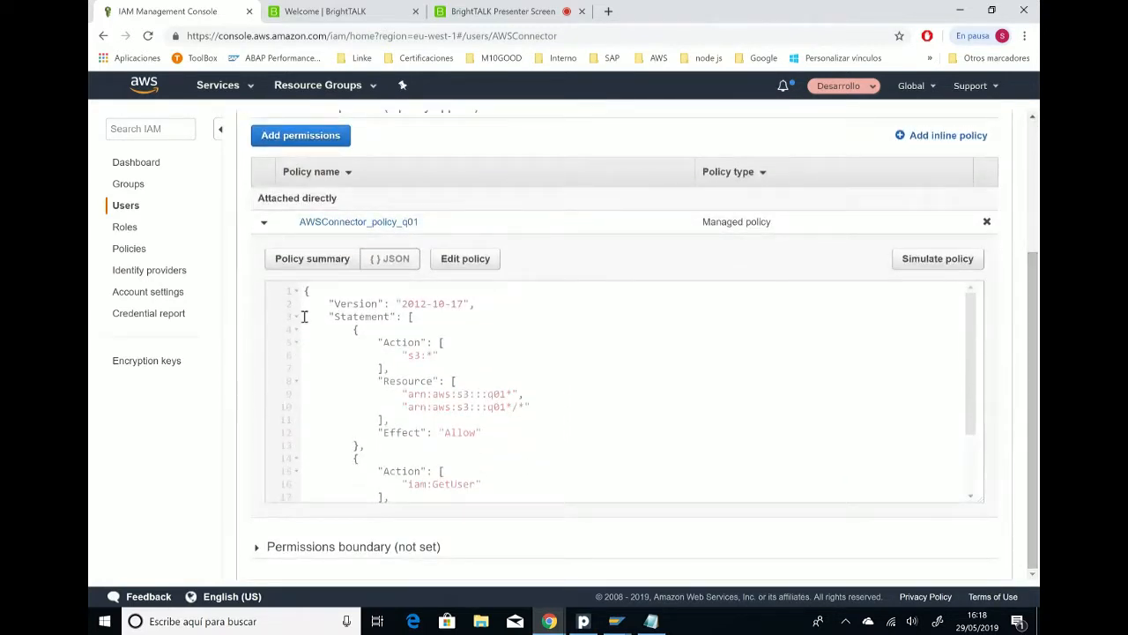
pyautogui.moveTo(304, 292); pyautogui.dragTo(333, 486)
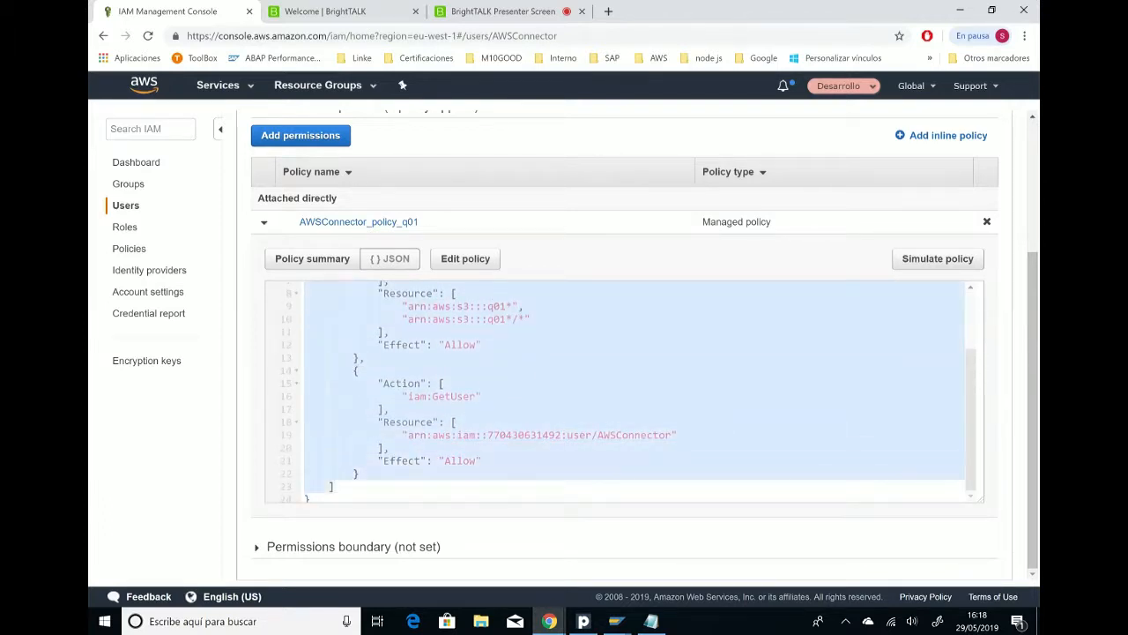
pyautogui.scroll(2, 617, 392)
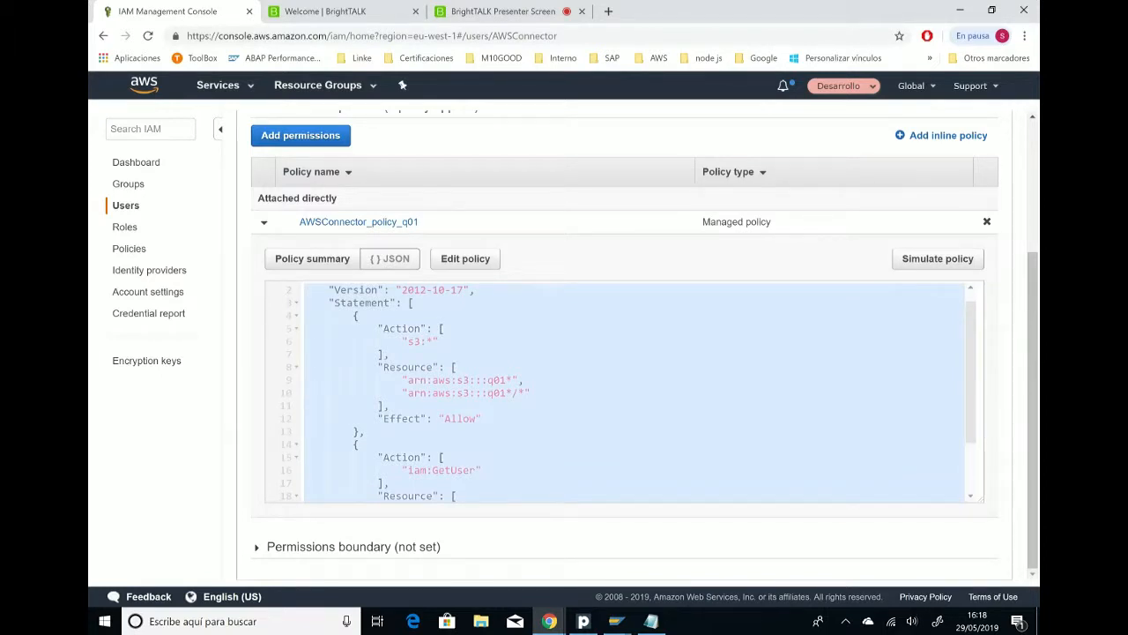
pyautogui.scroll(-1, 634, 392)
pyautogui.scroll(2, 635, 392)
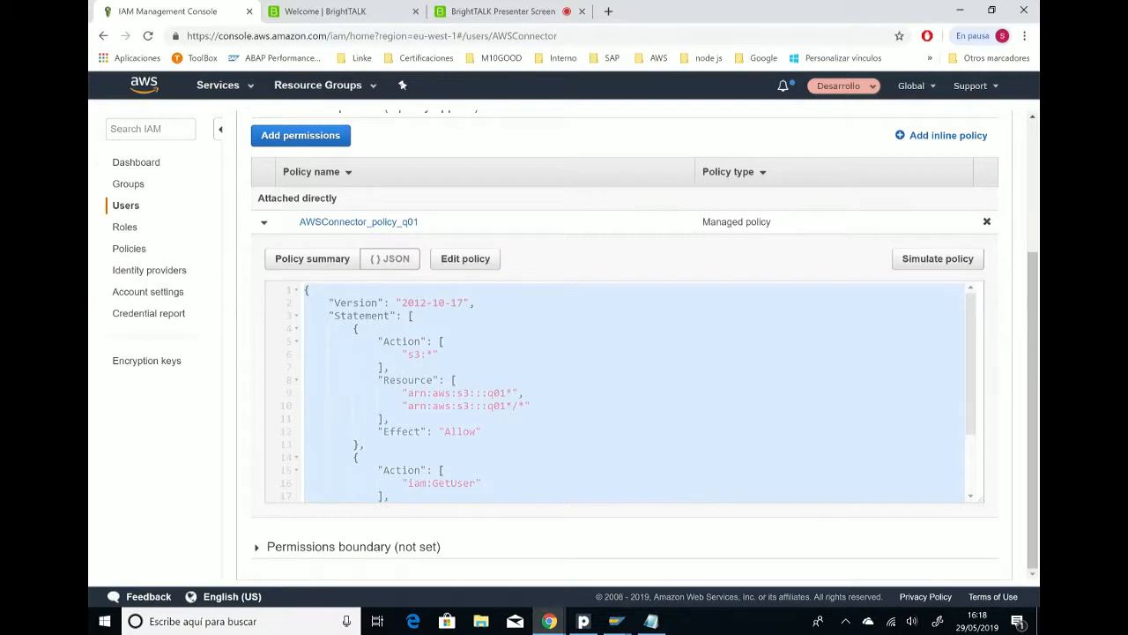
pyautogui.scroll(-3, 635, 392)
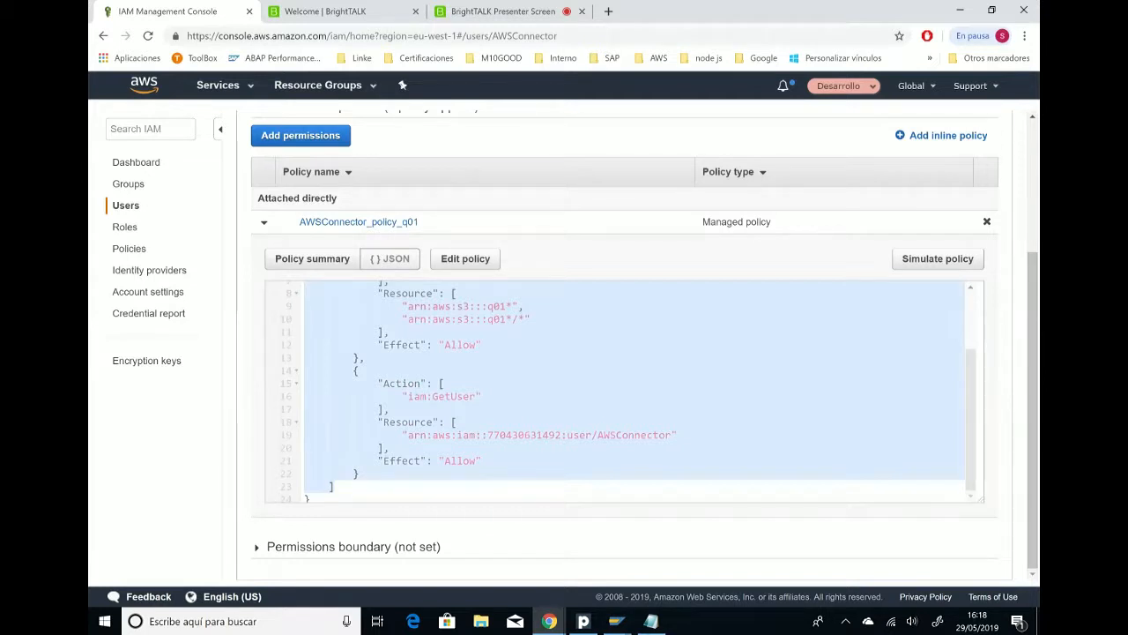
# Step: Switch to the SAP Add-On Installation Tool and finish the LNKAWS installation without sending the runtime analysis data
pyautogui.moveTo(616, 621)
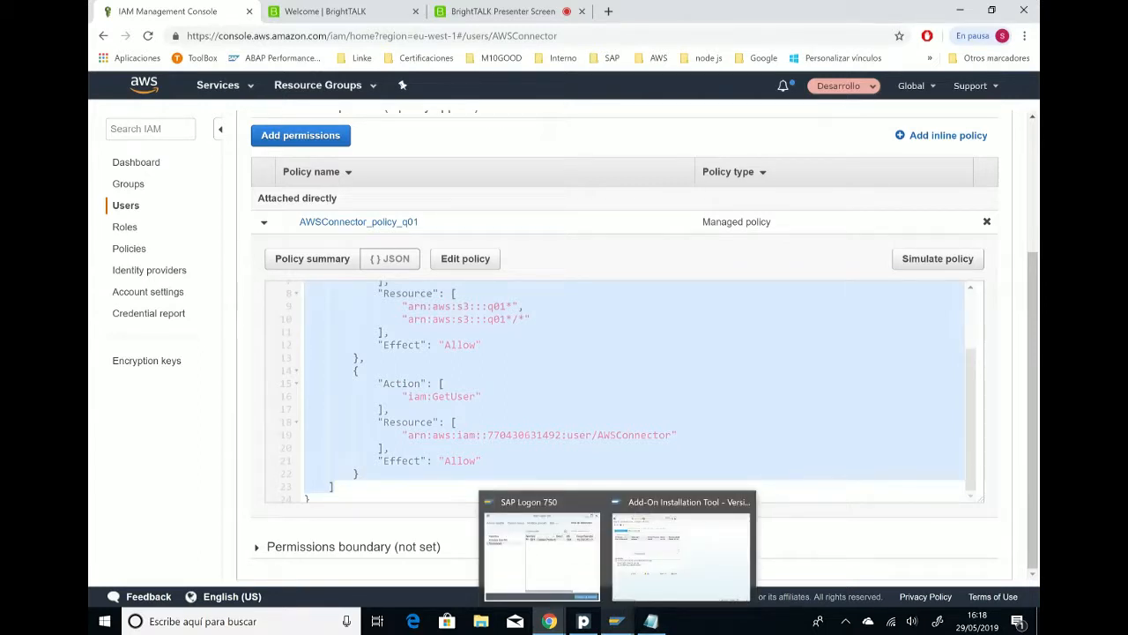
pyautogui.moveTo(681, 556)
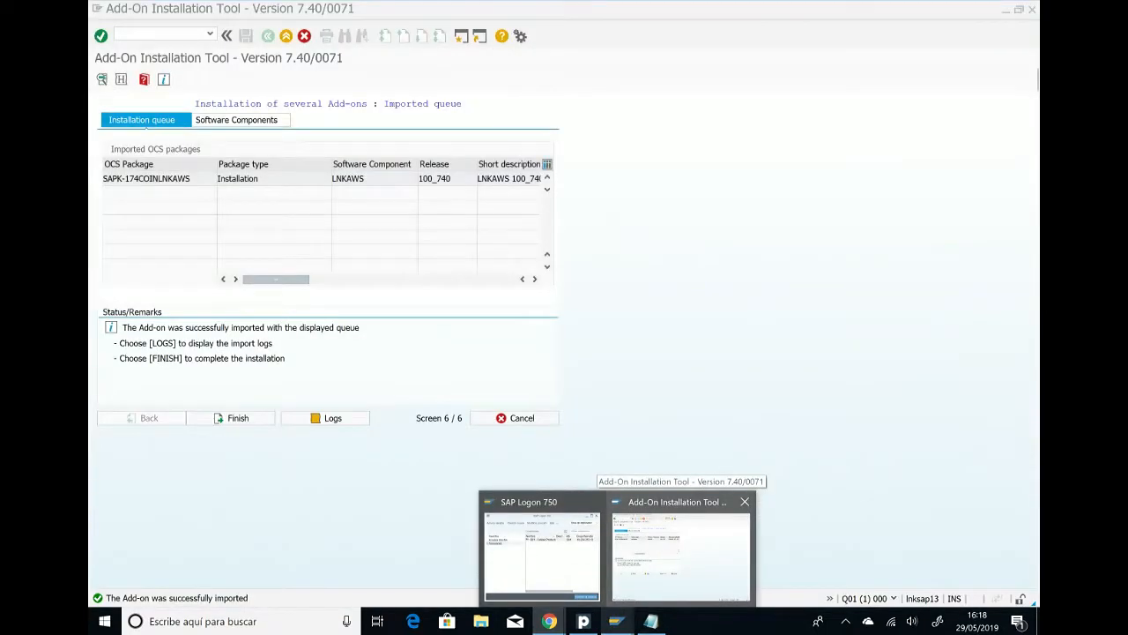
pyautogui.click(682, 556)
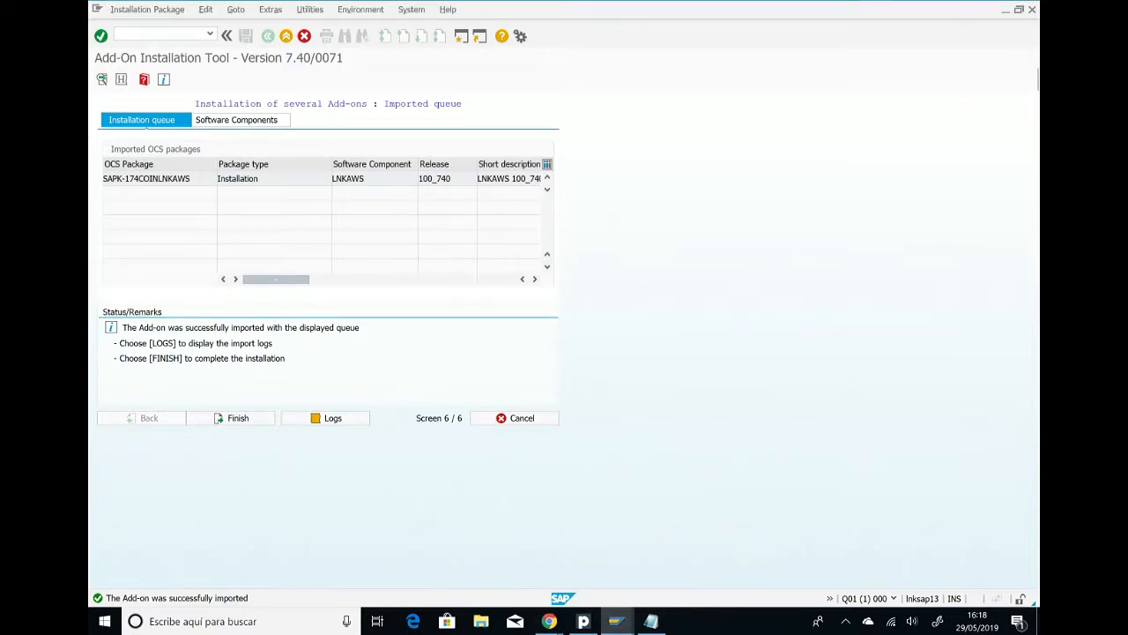
pyautogui.click(231, 418)
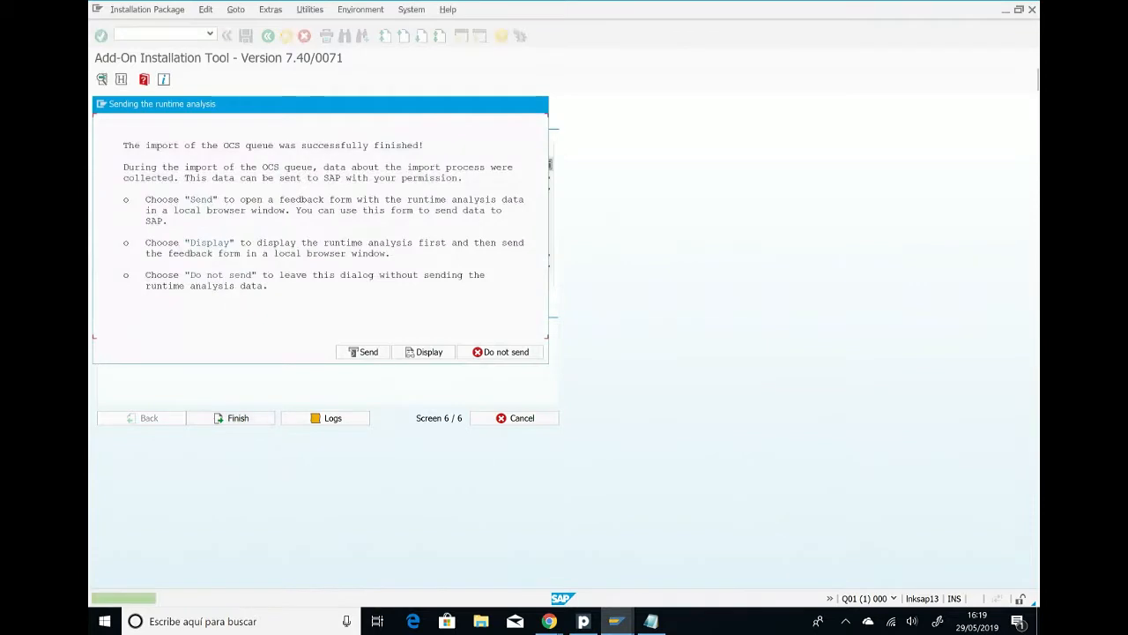
pyautogui.click(501, 351)
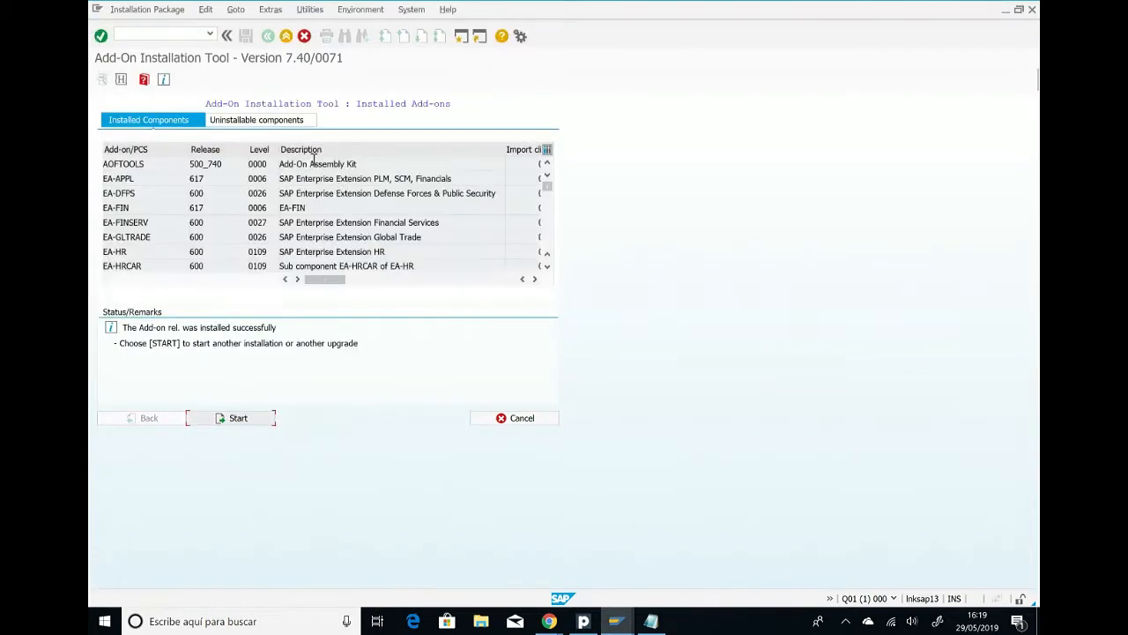
# Step: Check the LNKAWS add-on among the uninstallable components, and return to SAP Easy Access
pyautogui.click(282, 124)
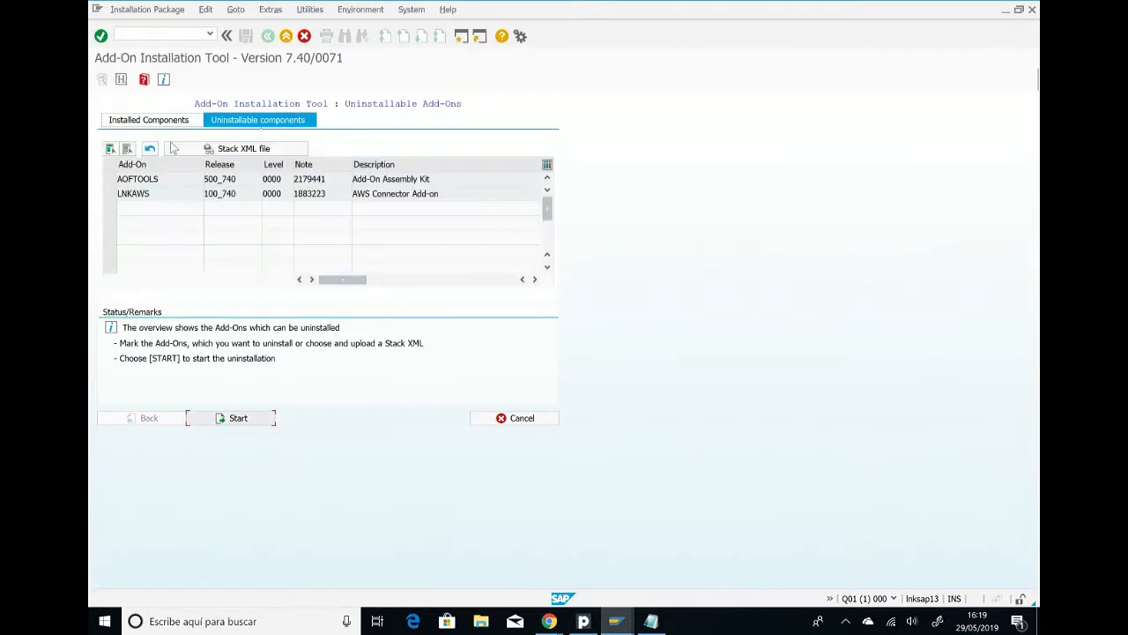
pyautogui.click(109, 194)
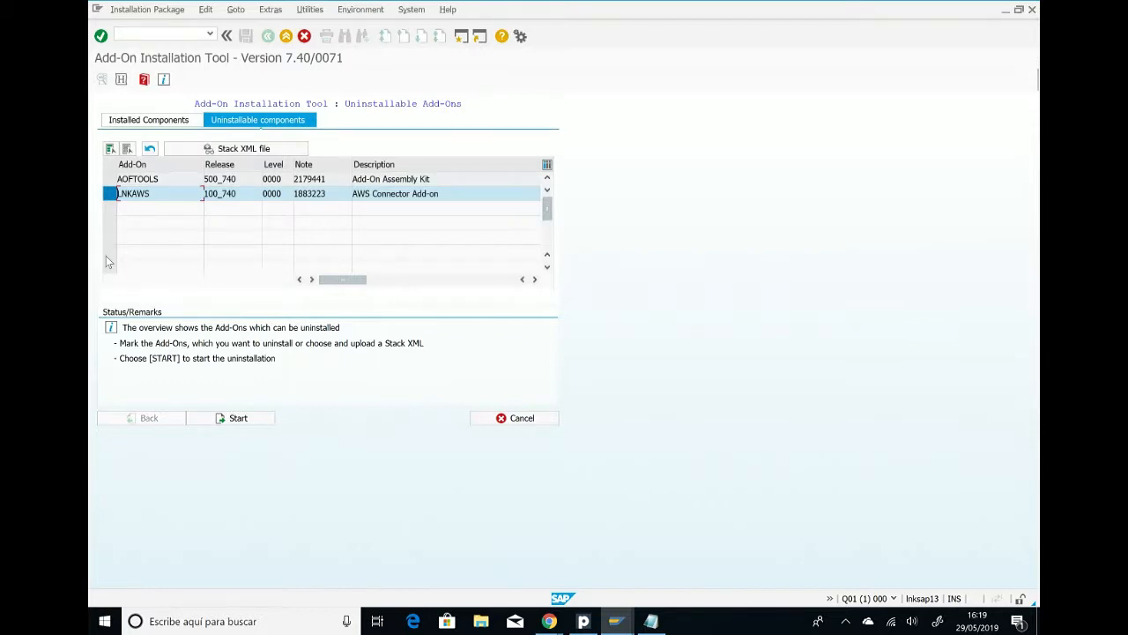
pyautogui.click(286, 36)
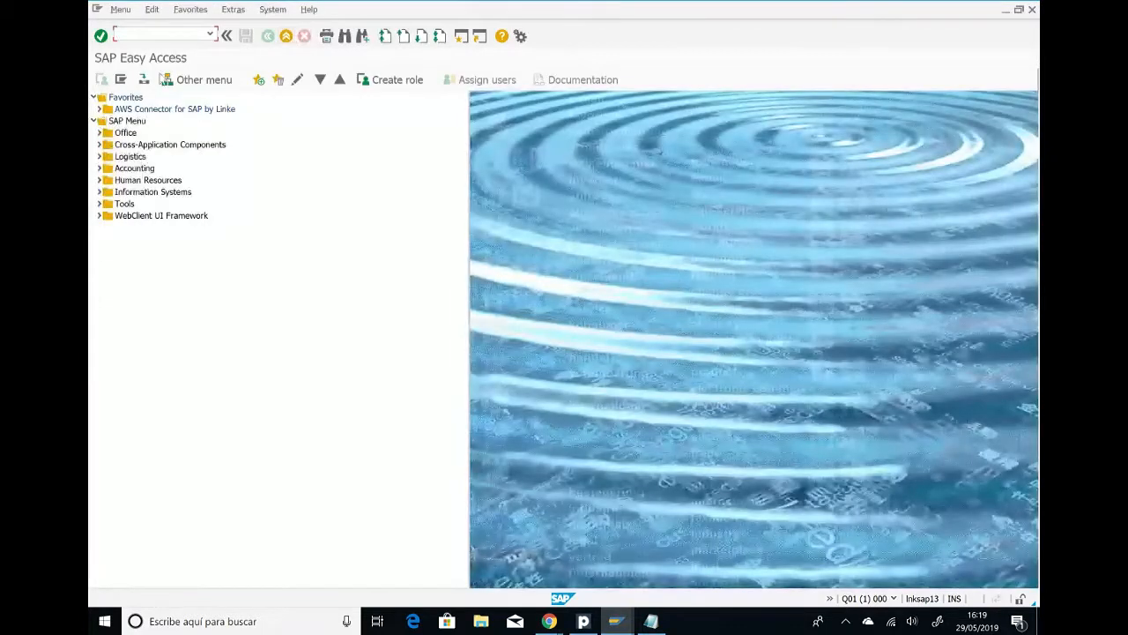
# Step: Expand the AWS Connector for SAP by Linke favorites folder and open the ICM Monitor with transaction SMICM
pyautogui.click(99, 108)
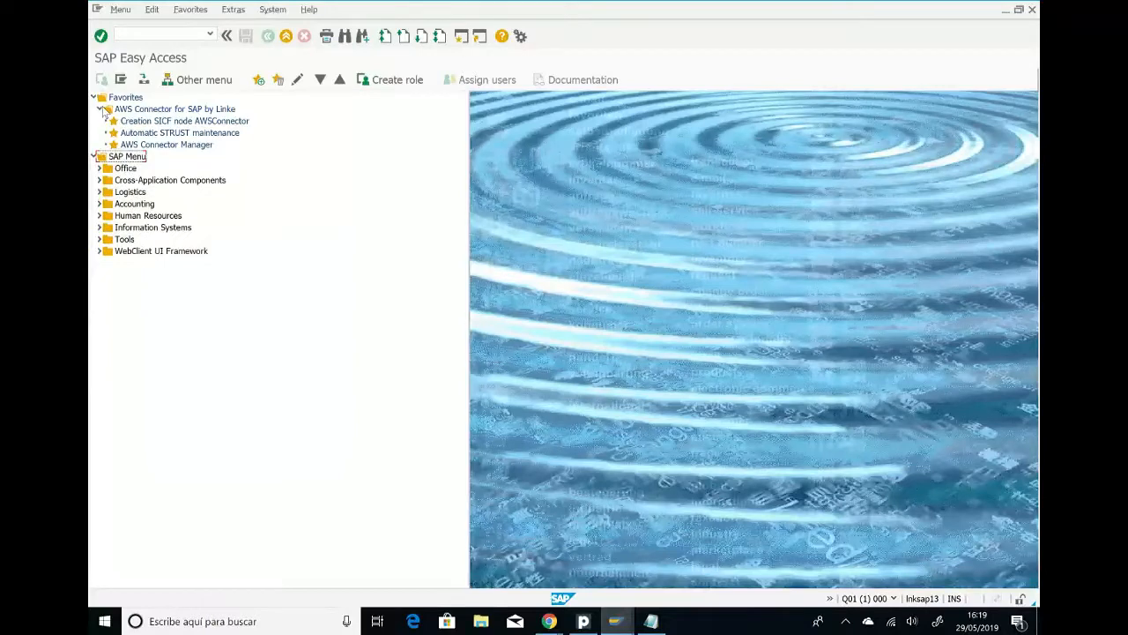
pyautogui.click(155, 32)
pyautogui.write('SMICM')
pyautogui.press('Return')
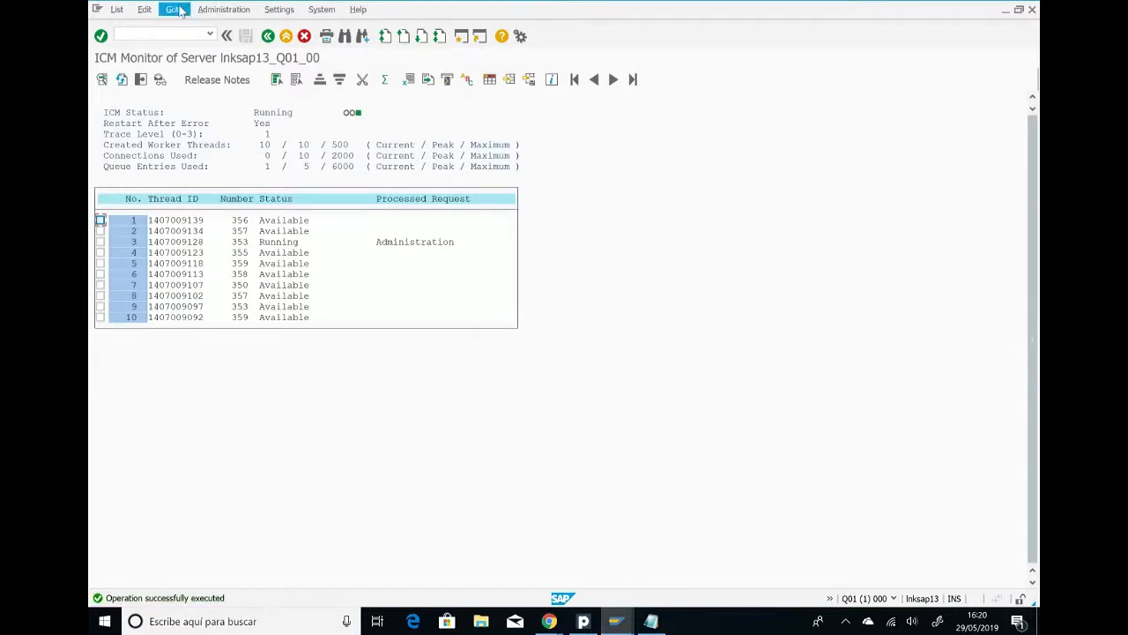
# Step: Check the active HTTP and HTTPS services in the ICM Monitor, and return to SAP Easy Access
pyautogui.click(181, 10)
pyautogui.click(200, 118)
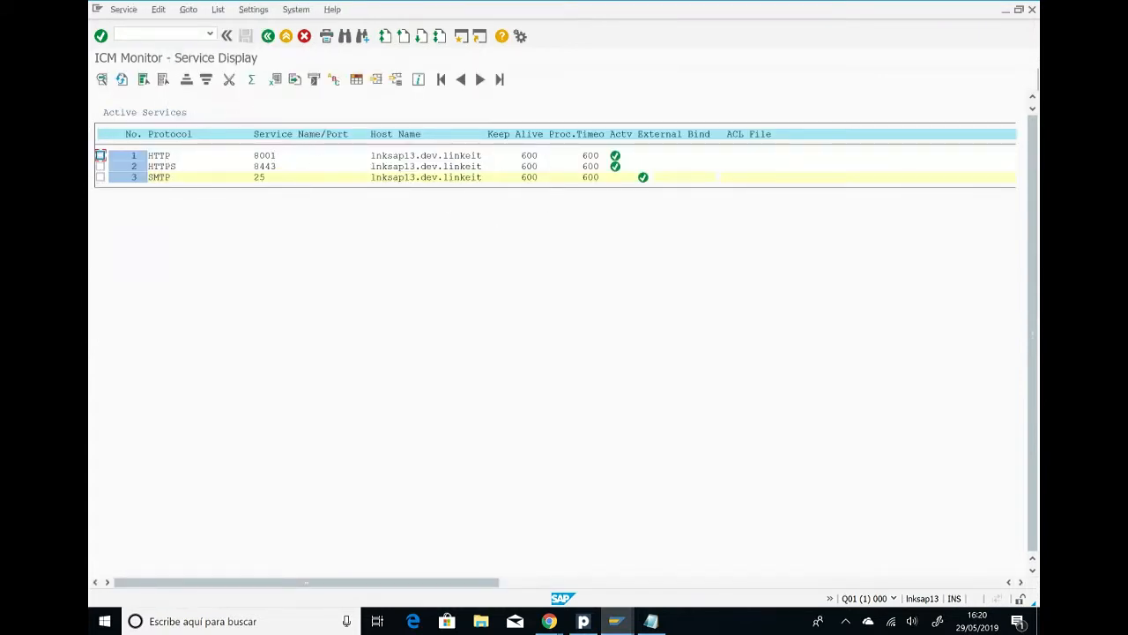
pyautogui.click(286, 36)
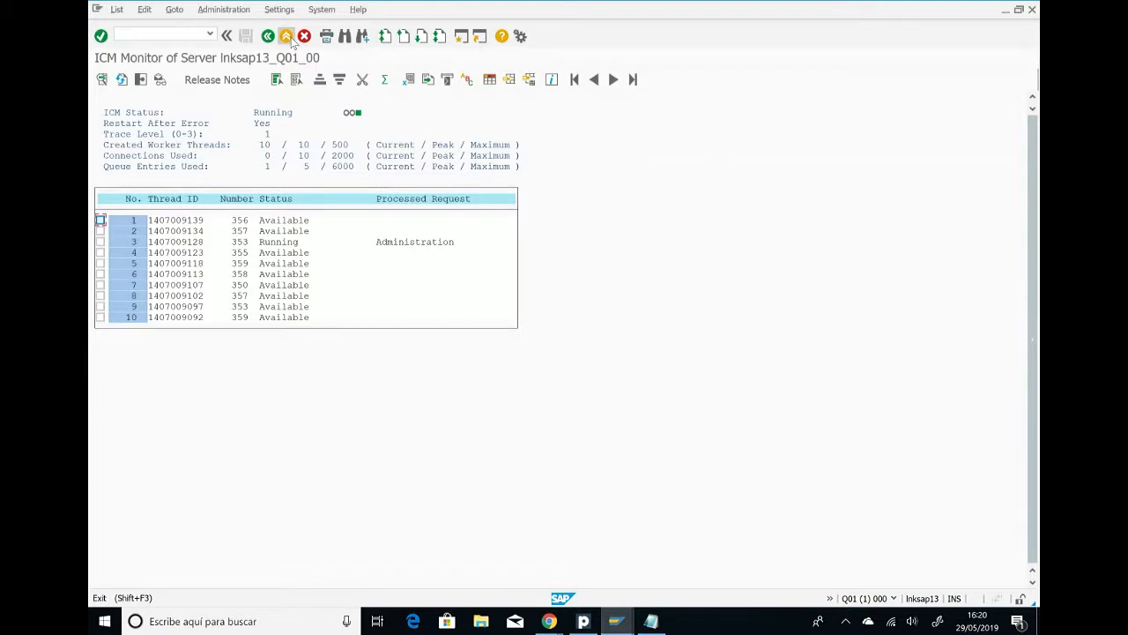
pyautogui.click(287, 36)
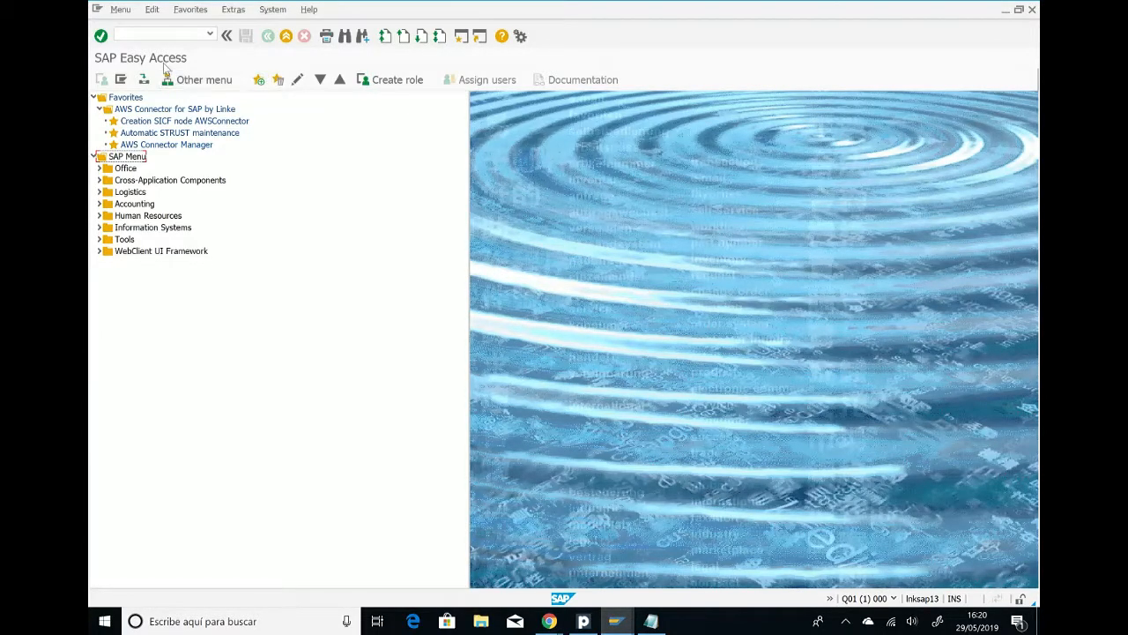
# Step: Open the external operating system commands with transaction SM69 and look through the existing command list
pyautogui.click(141, 35)
pyautogui.write('SM69')
pyautogui.press('Return')
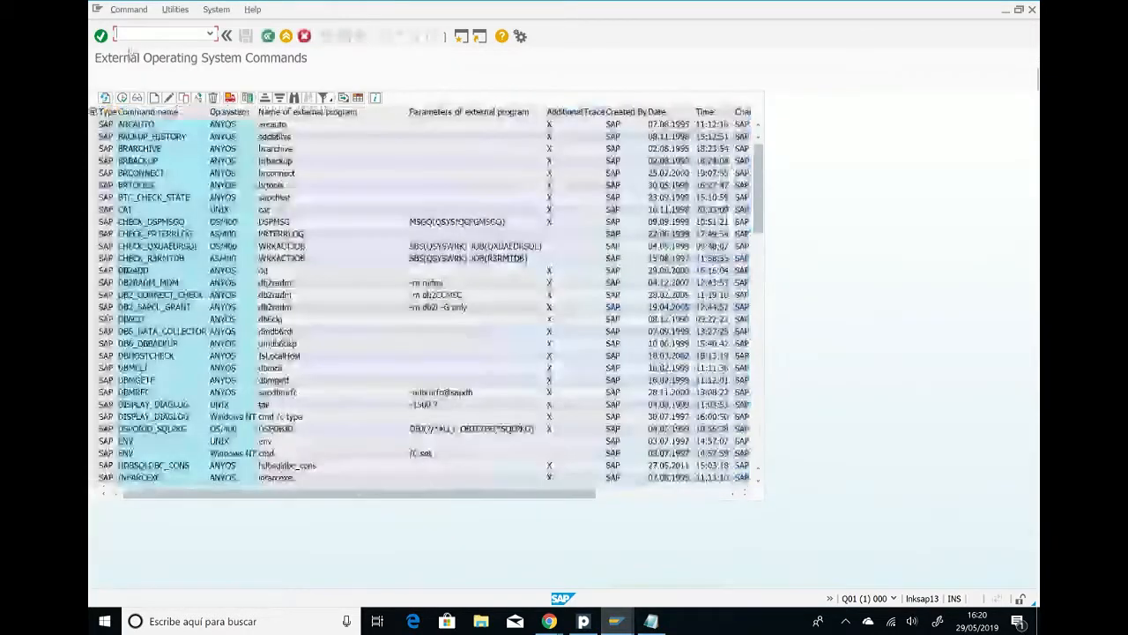
pyautogui.scroll(-3, 166, 264)
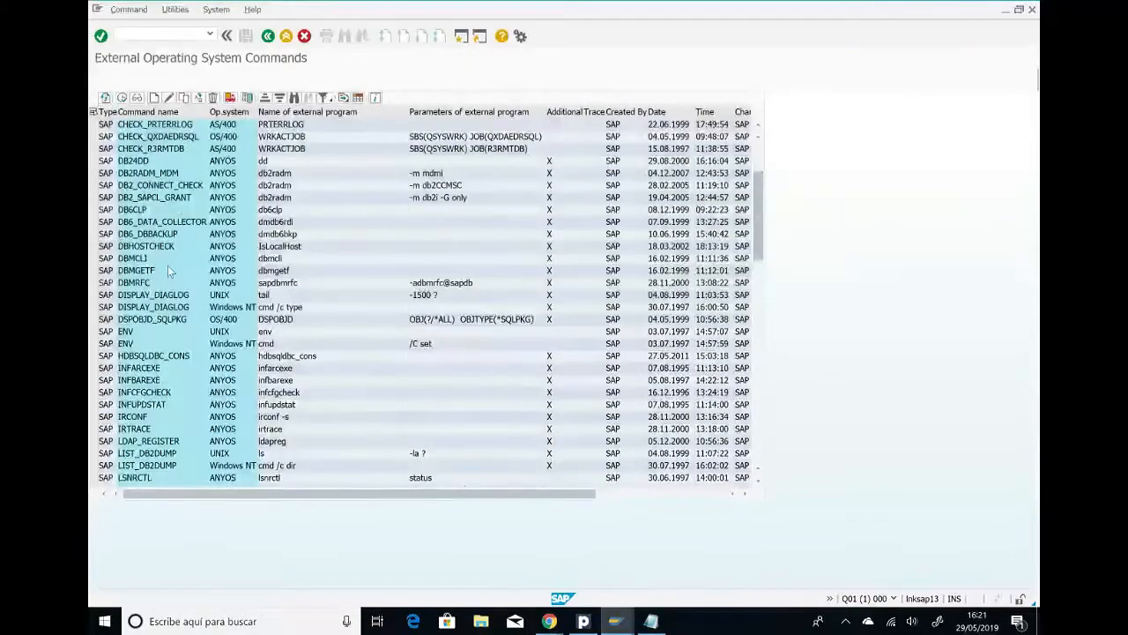
pyautogui.scroll(-3, 167, 266)
pyautogui.scroll(-12, 168, 266)
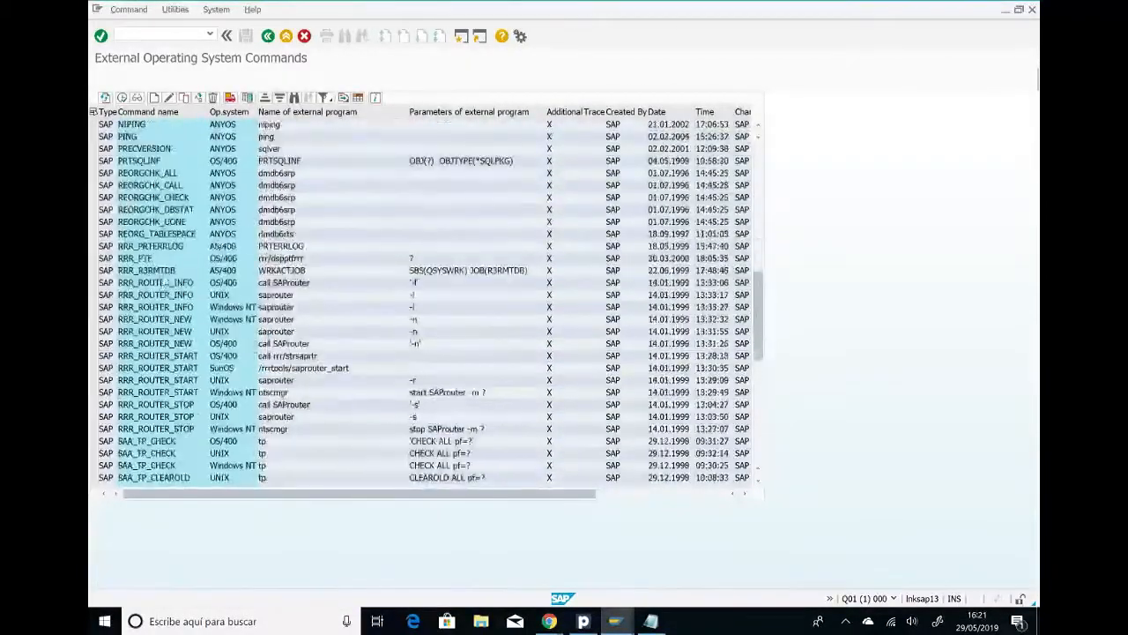
pyautogui.scroll(-7, 171, 280)
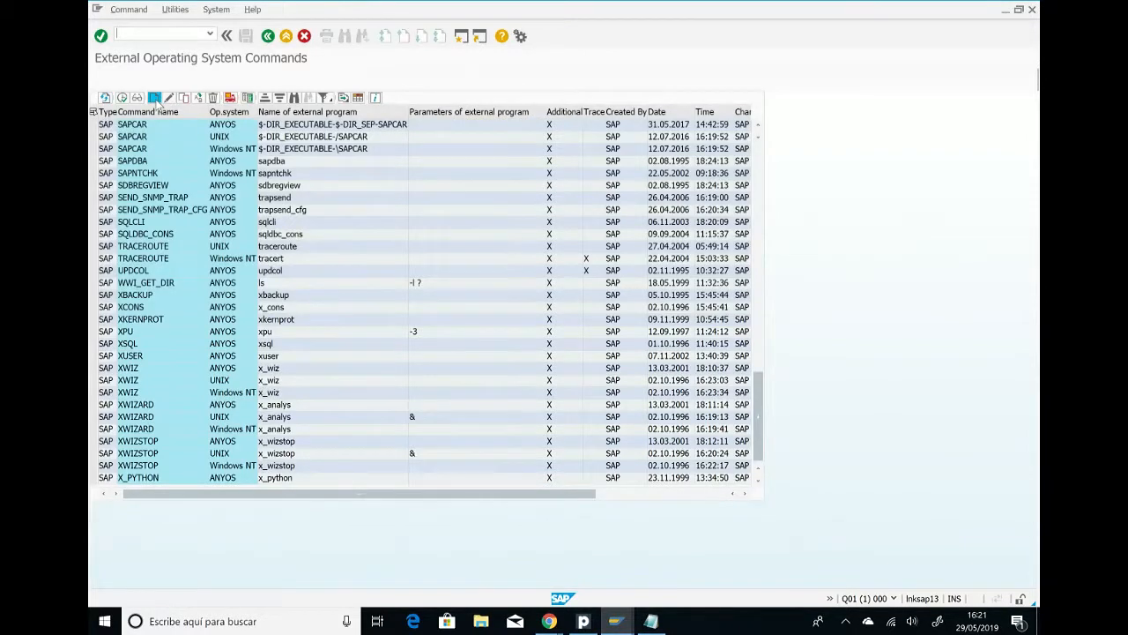
# Step: Create and save an external command named ZOPENSSL for the operating system command openssl, and return to the command list
pyautogui.click(155, 98)
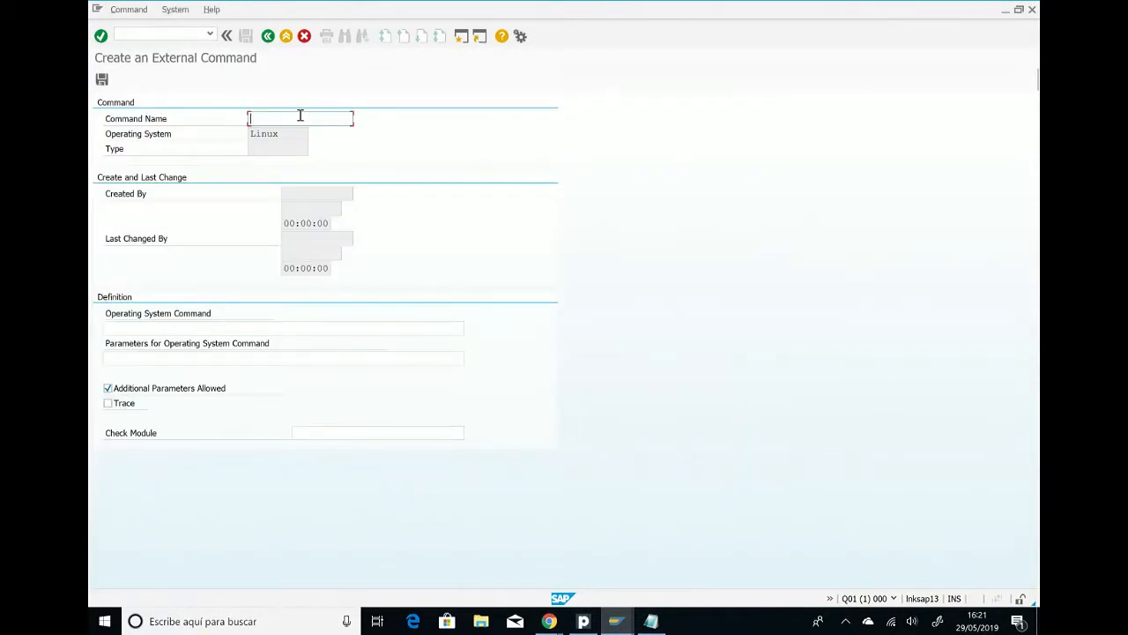
pyautogui.write('ZO')
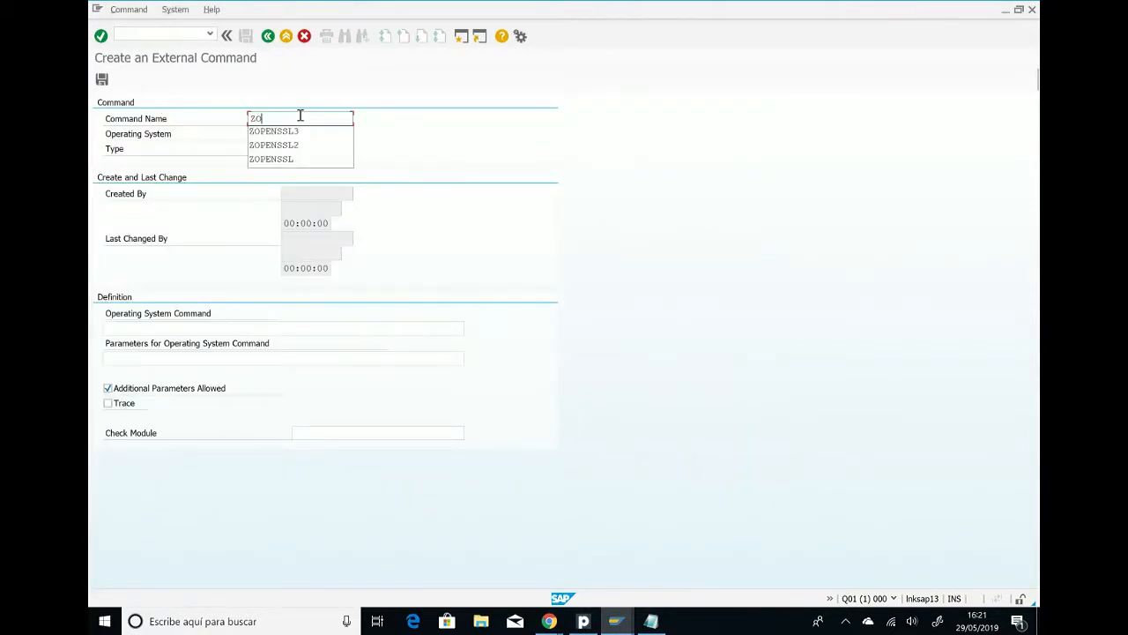
pyautogui.press('Down')
pyautogui.press('Down')
pyautogui.press('Down')
pyautogui.press('Return')
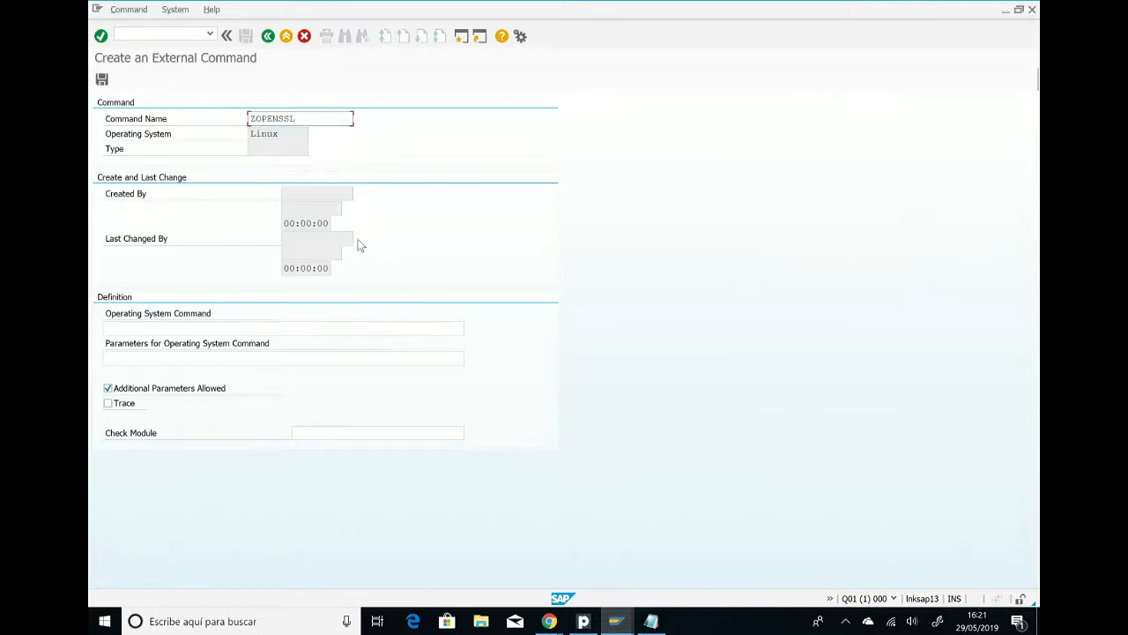
pyautogui.click(195, 328)
pyautogui.write('openssl')
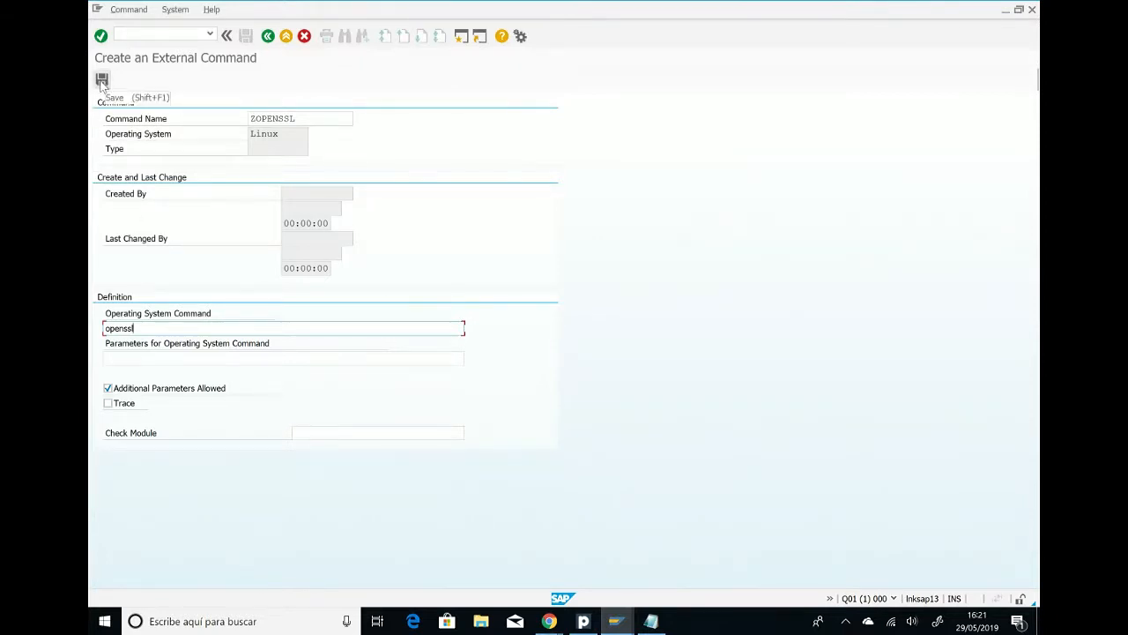
pyautogui.click(102, 82)
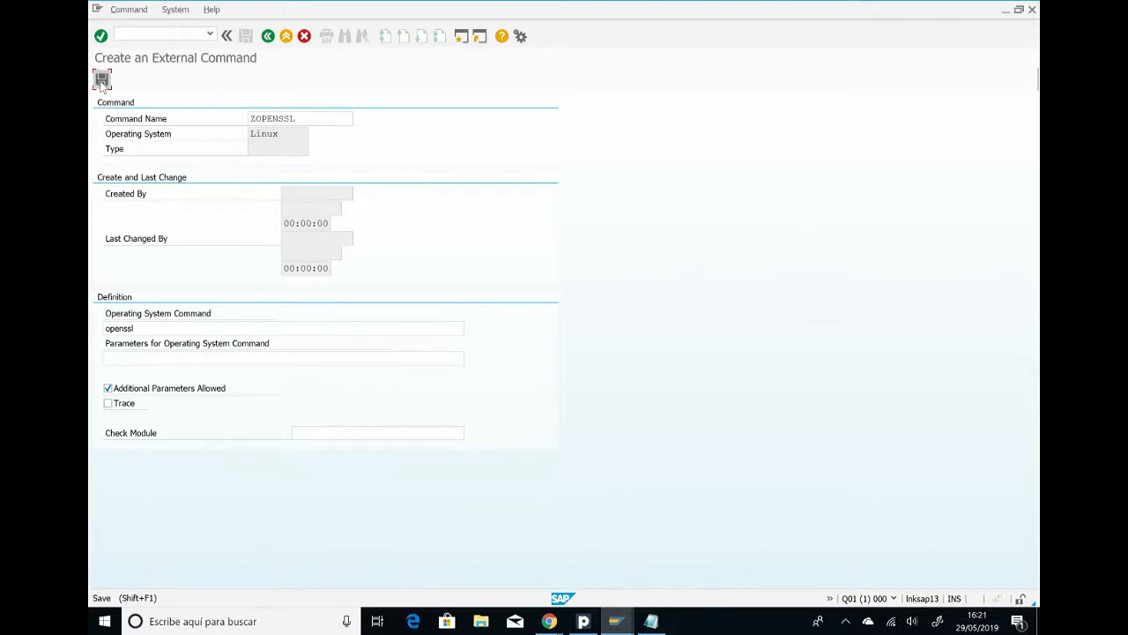
pyautogui.click(102, 81)
pyautogui.click(268, 37)
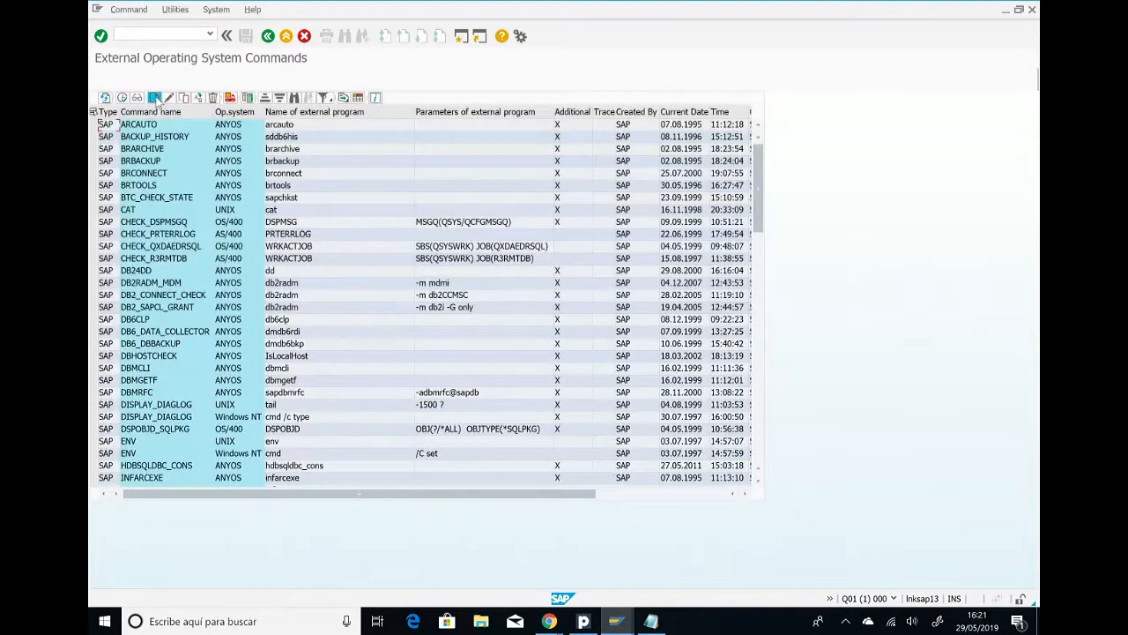
# Step: Create and save an external command named ZWGET for the operating system command wget, and return to SAP Easy Access
pyautogui.click(154, 98)
pyautogui.write('Z')
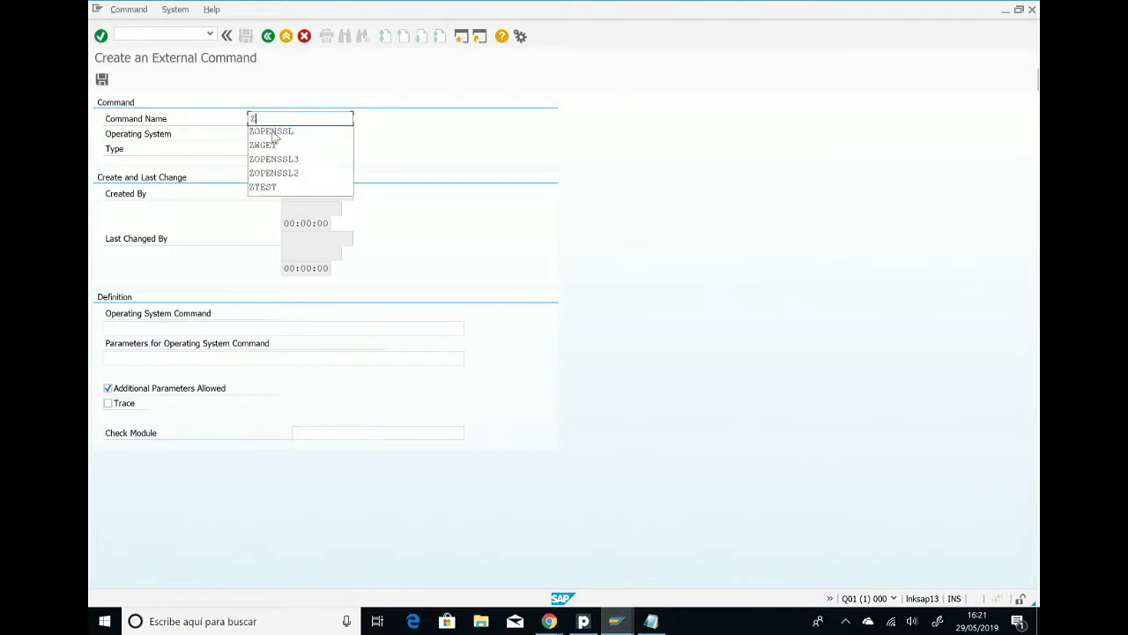
pyautogui.click(264, 144)
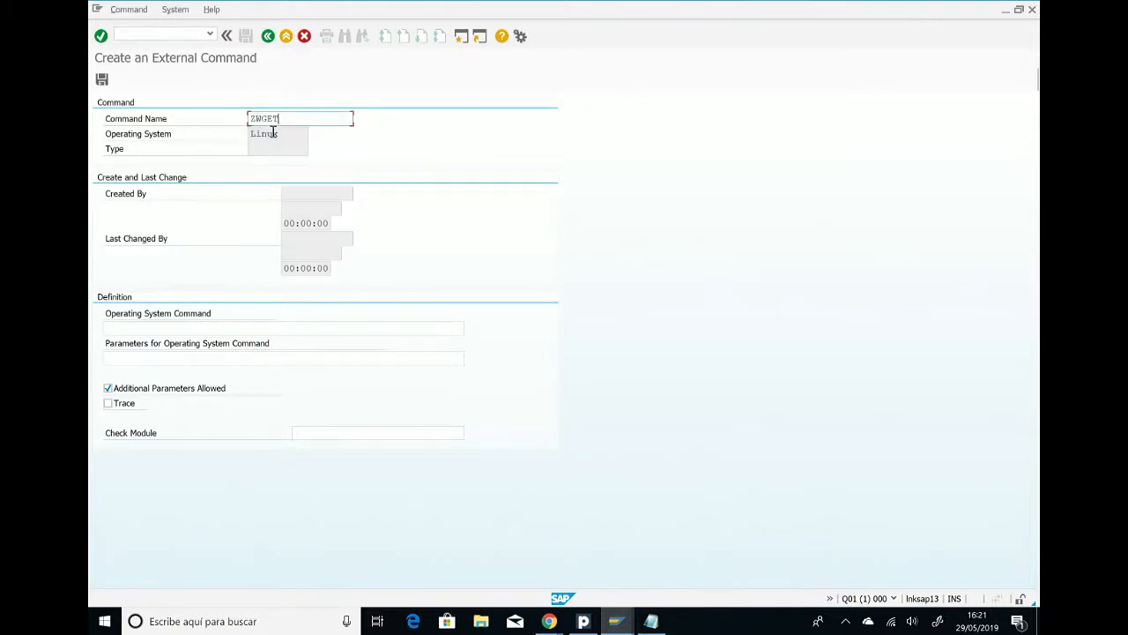
pyautogui.click(109, 328)
pyautogui.write('wget')
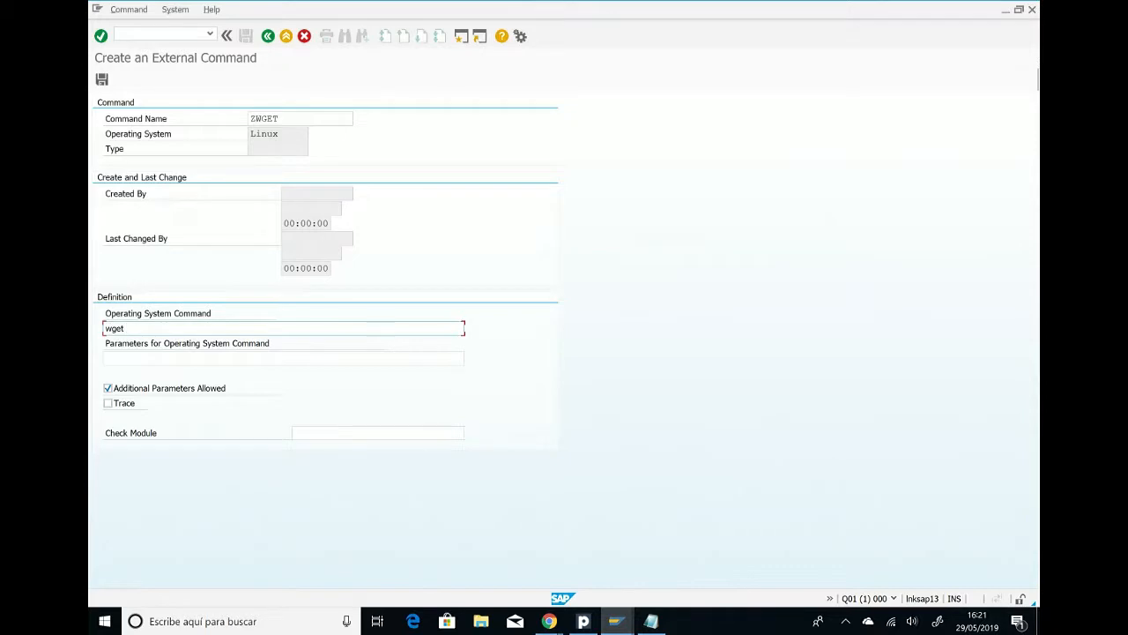
pyautogui.click(102, 79)
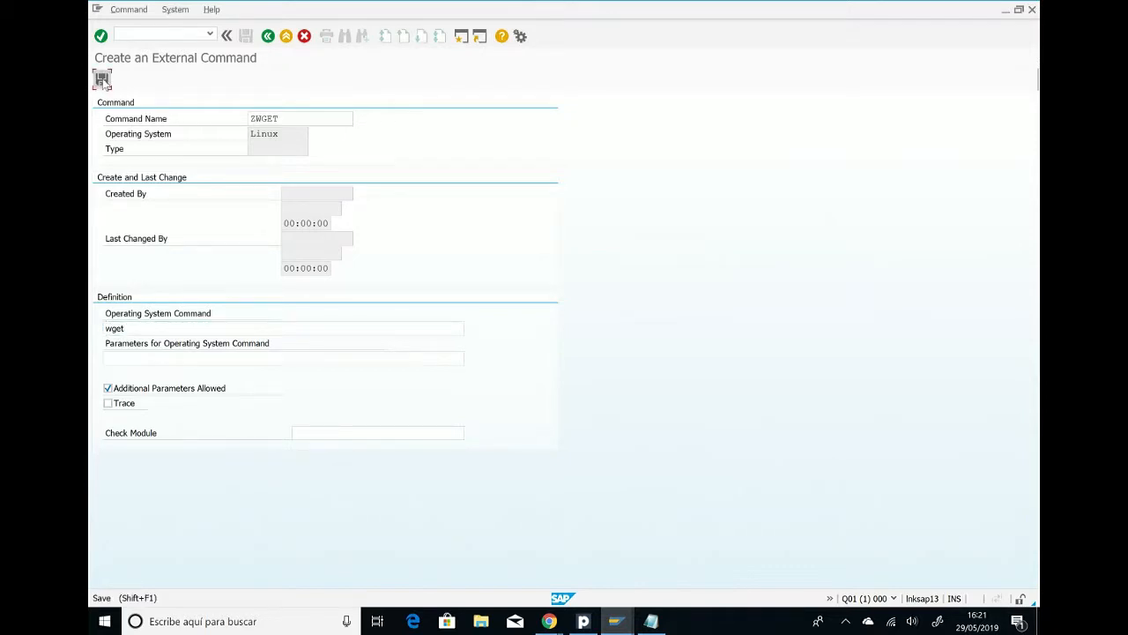
pyautogui.click(265, 39)
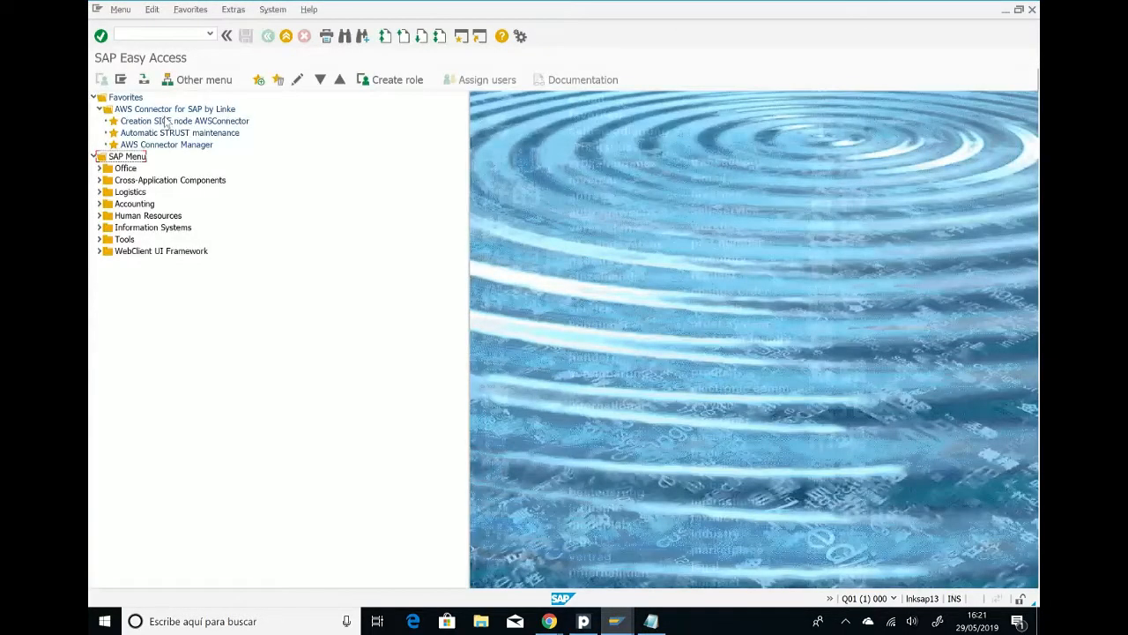
# Step: Open Automatic STRUST maintenance from the favorites and review the AWS endpoints in the Endpoint multiple selection, keeping all of them
pyautogui.click(176, 134)
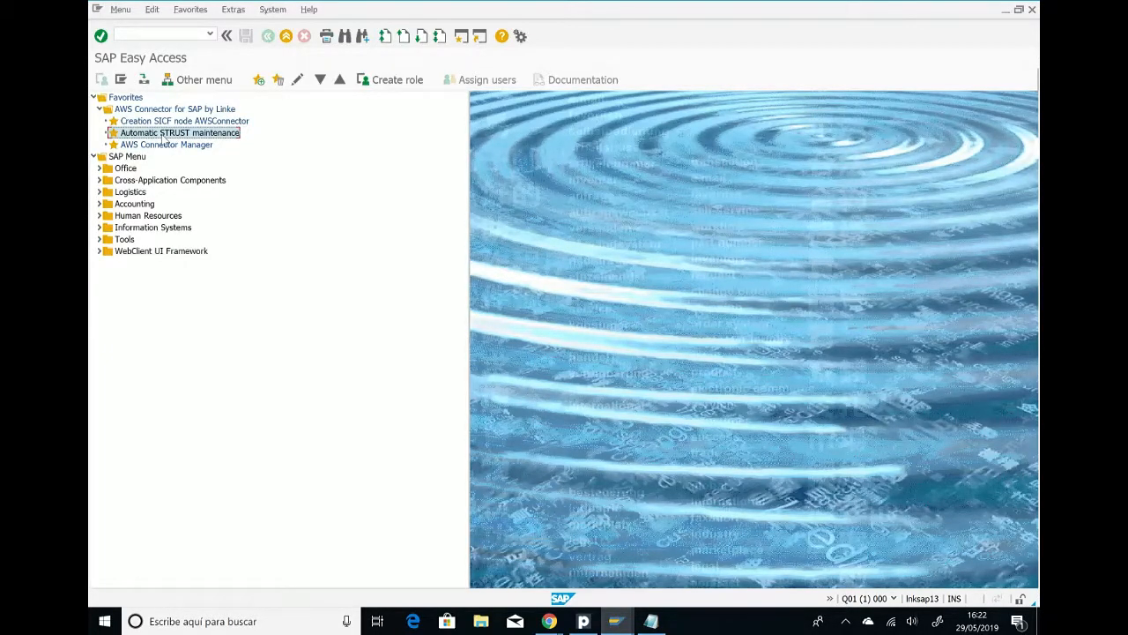
pyautogui.doubleClick(163, 134)
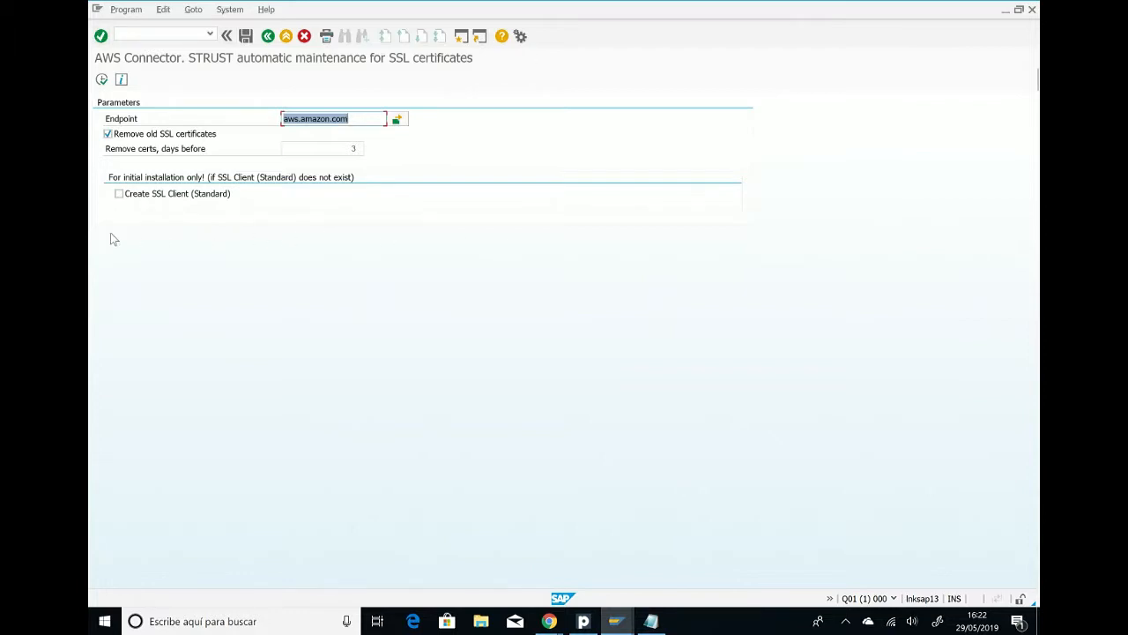
pyautogui.click(397, 119)
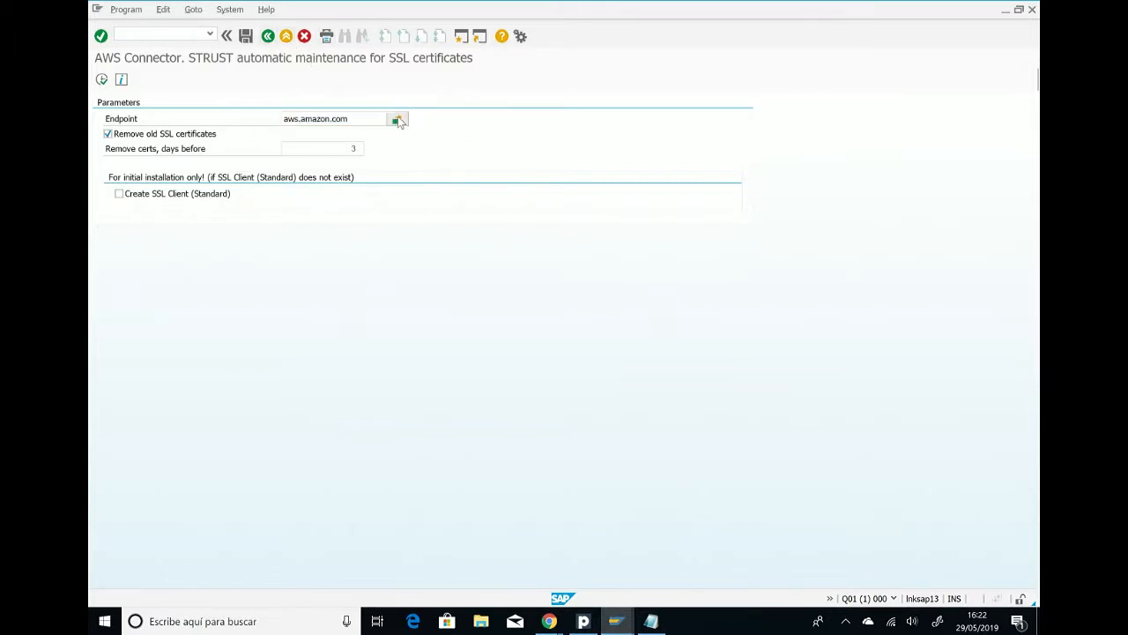
pyautogui.scroll(-1, 346, 236)
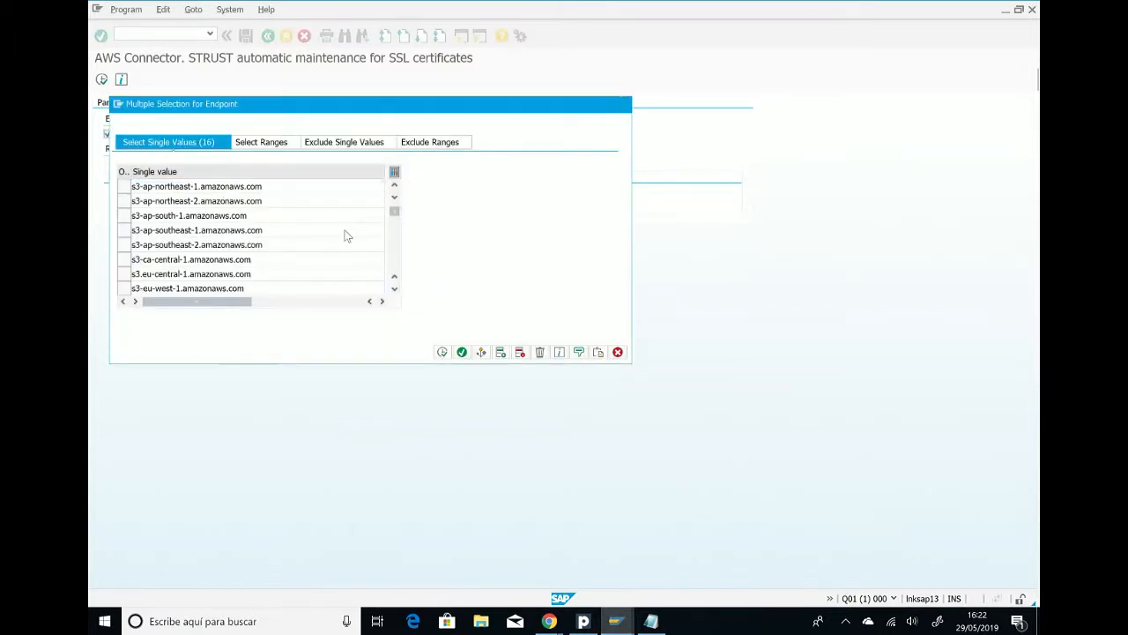
pyautogui.scroll(-2, 346, 233)
pyautogui.scroll(-1, 350, 225)
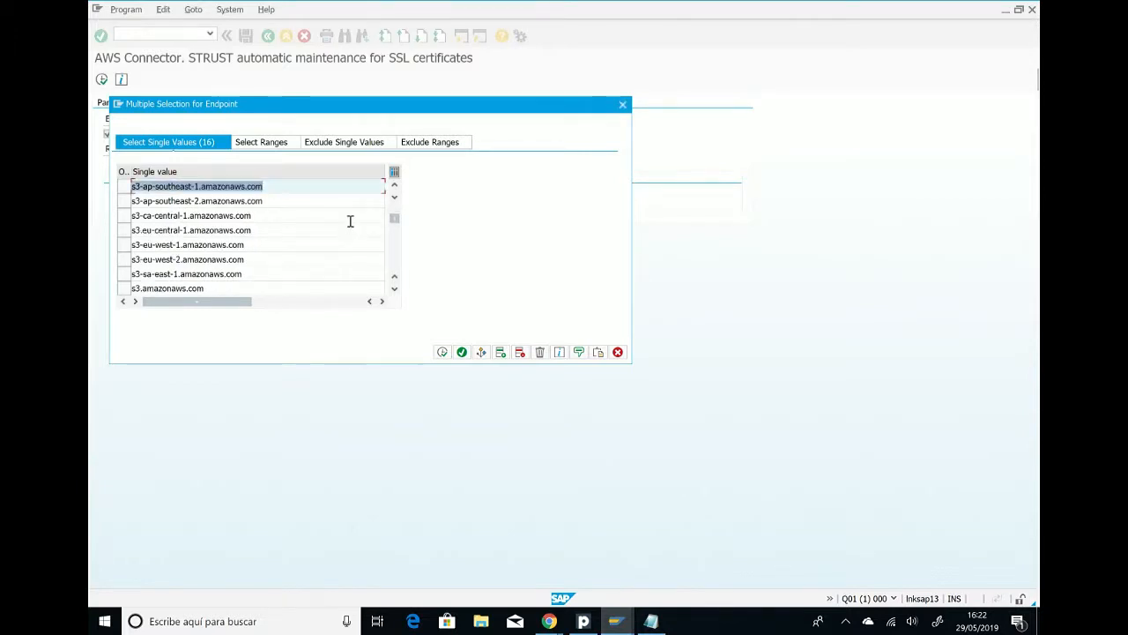
pyautogui.scroll(-2, 349, 225)
pyautogui.scroll(-2, 349, 225)
pyautogui.scroll(-2, 349, 221)
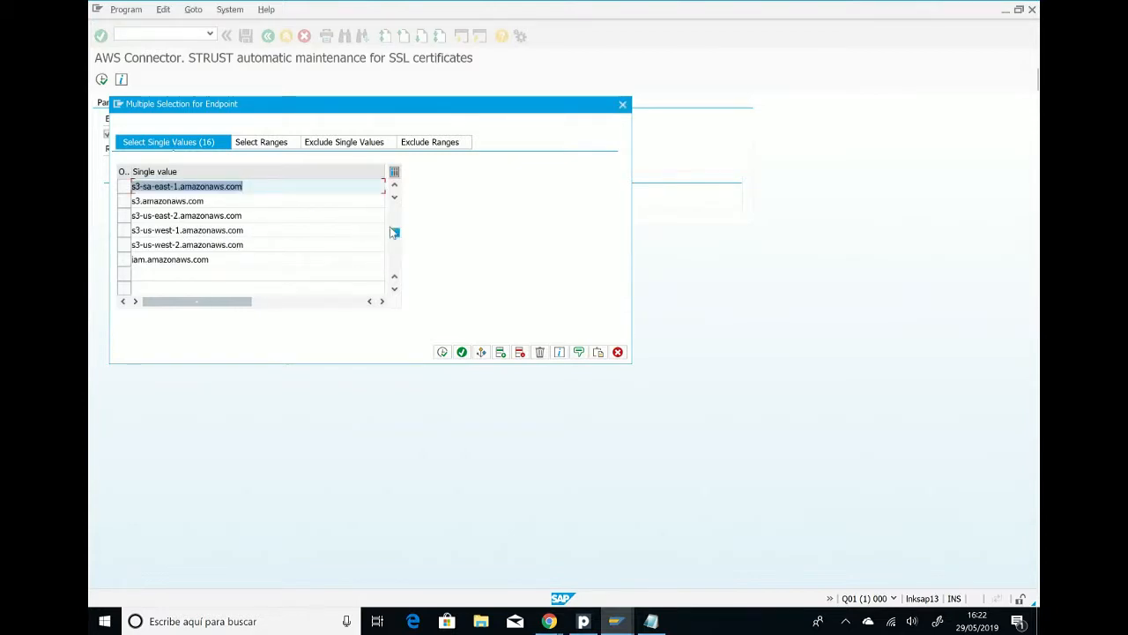
pyautogui.click(394, 186)
pyautogui.click(394, 185)
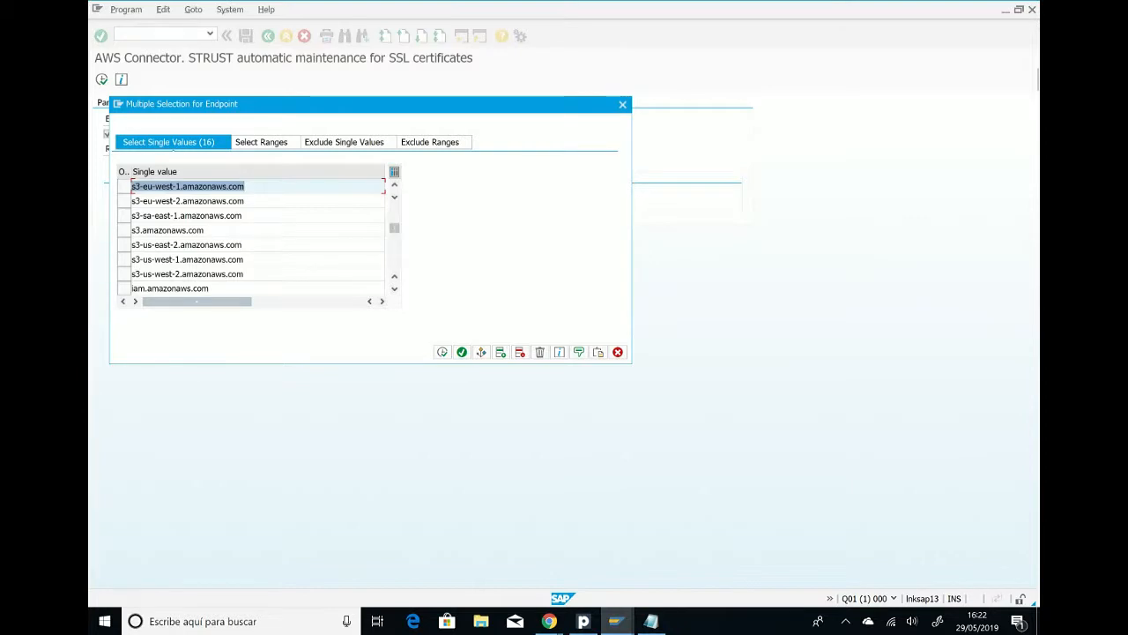
pyautogui.click(443, 352)
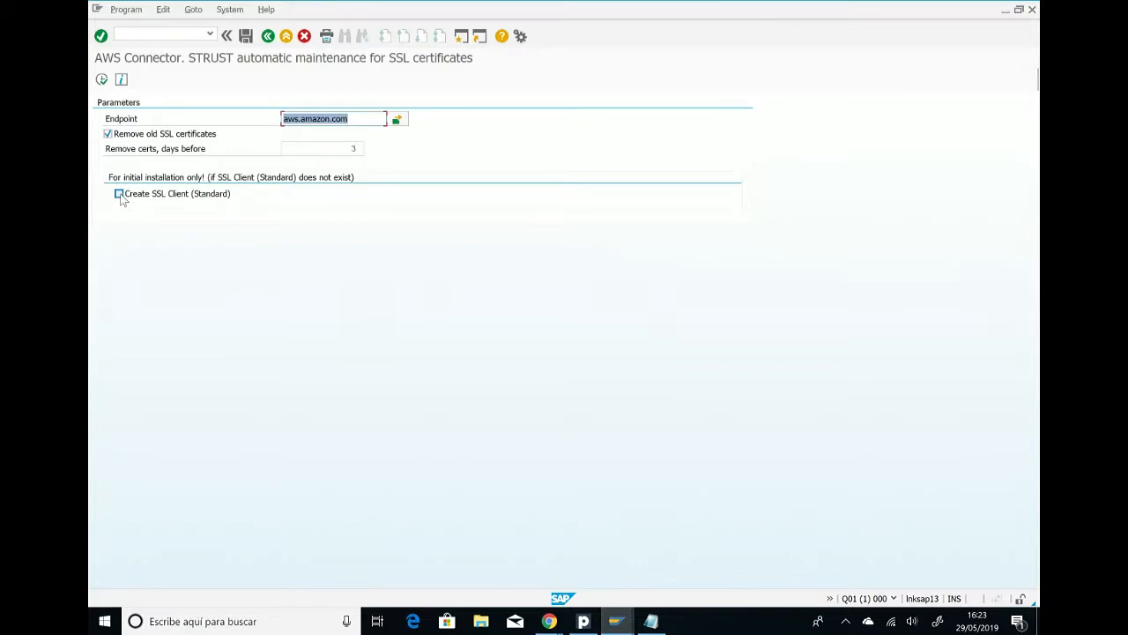
# Step: Run the automatic STRUST maintenance to import the SSL certificates for the selected AWS endpoints, and return to SAP Easy Access
pyautogui.click(120, 195)
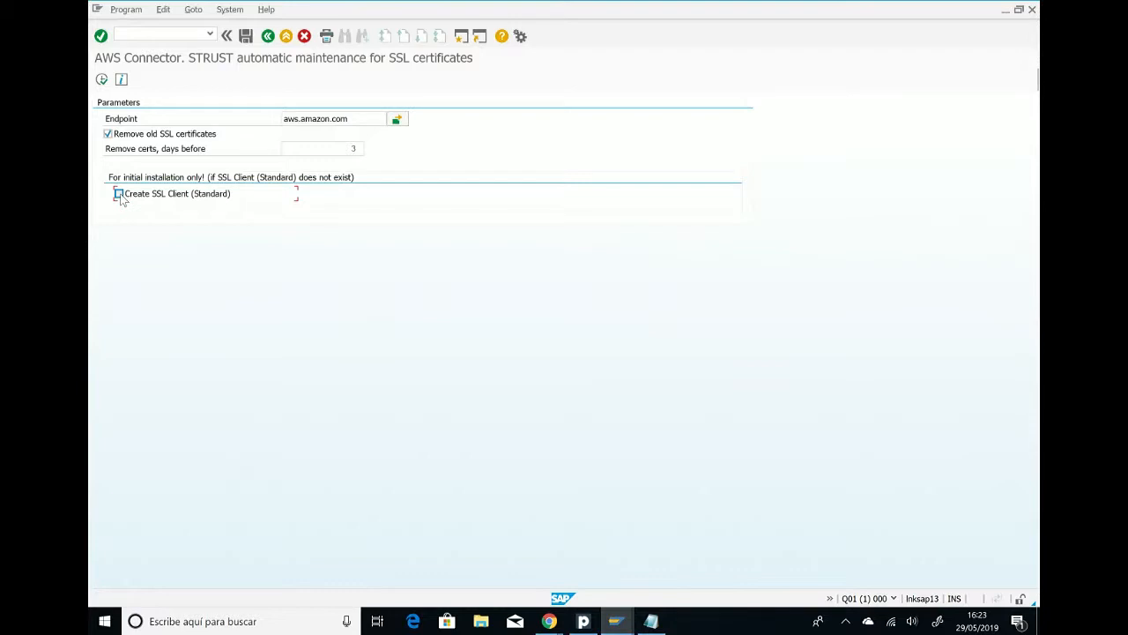
pyautogui.click(122, 199)
pyautogui.click(99, 79)
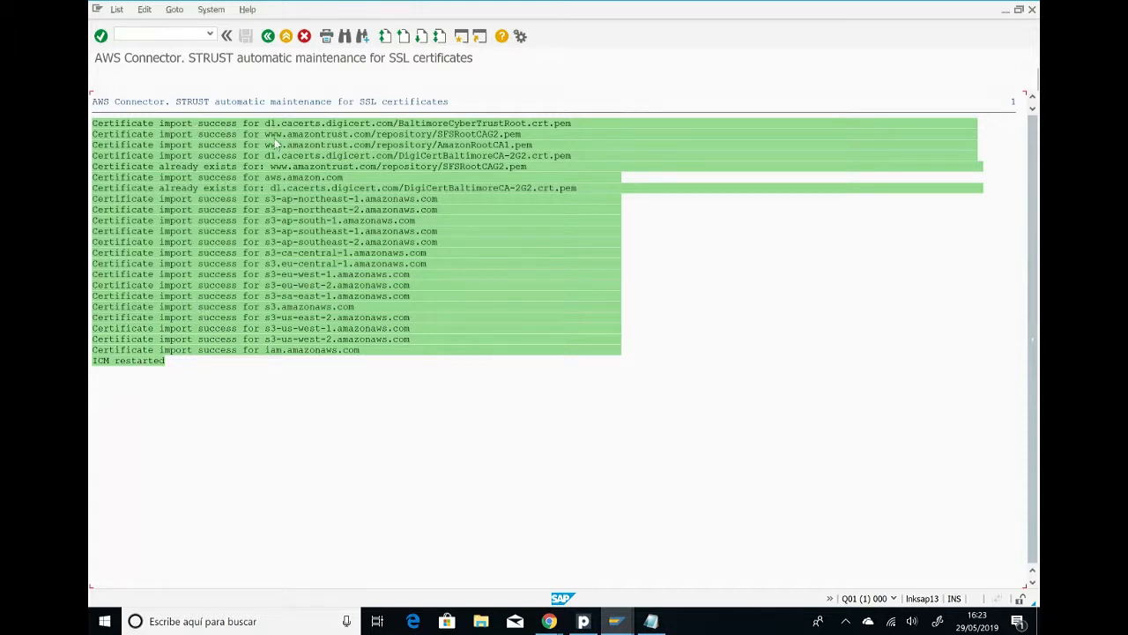
pyautogui.click(287, 38)
pyautogui.click(289, 39)
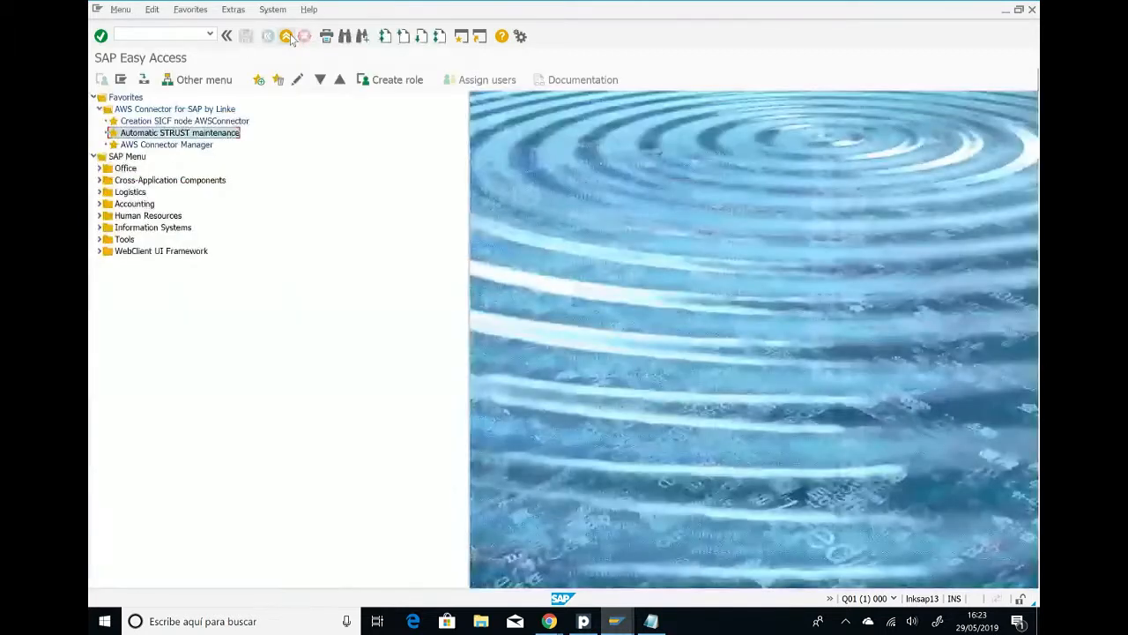
# Step: Open the Trust Manager with transaction STRUST
pyautogui.click(149, 35)
pyautogui.write('STRSUT')
pyautogui.press('BackSpace')
pyautogui.press('BackSpace')
pyautogui.press('BackSpace')
pyautogui.write('UST')
pyautogui.press('Return')
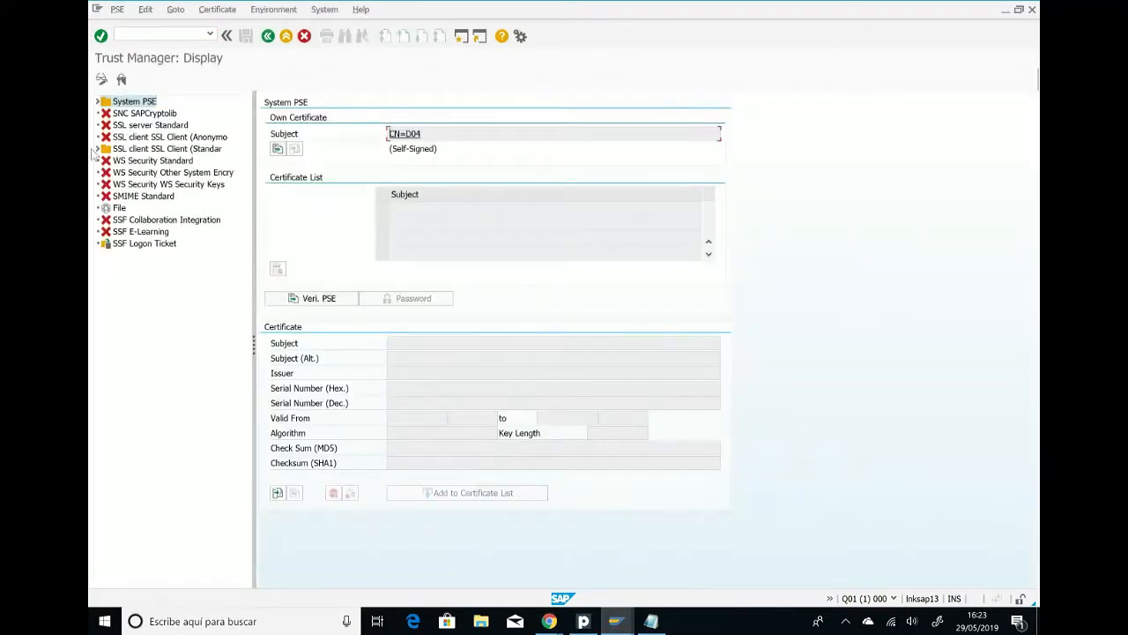
# Step: Expand SSL client SSL Client (Standard), display the lnksap13_Q01_00 entry, and examine its list of imported certificates
pyautogui.click(98, 148)
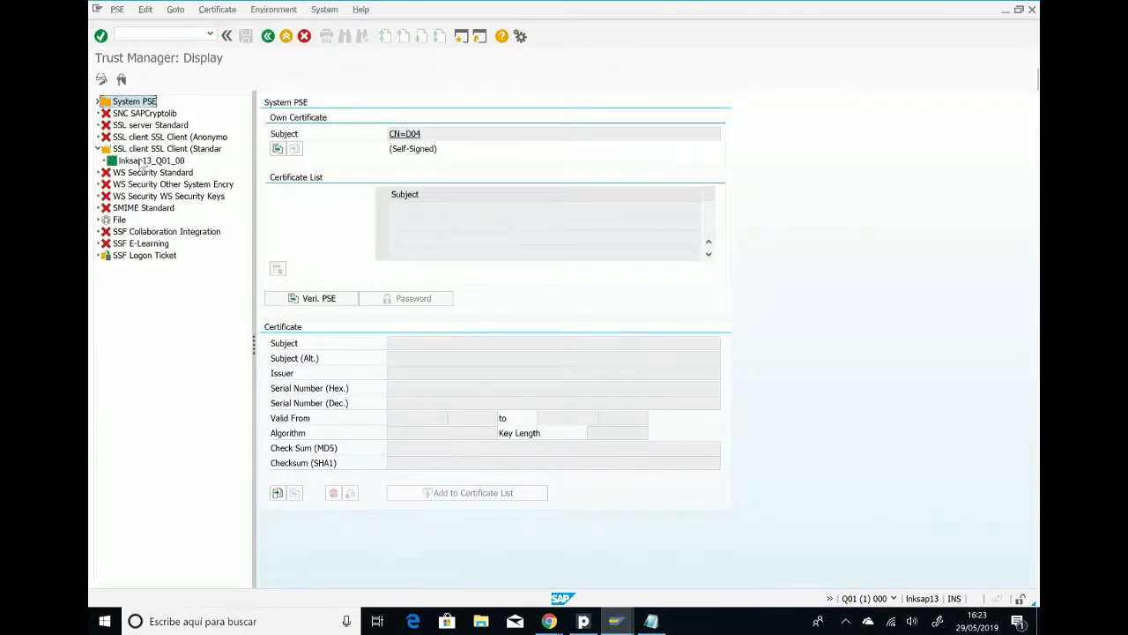
pyautogui.doubleClick(141, 163)
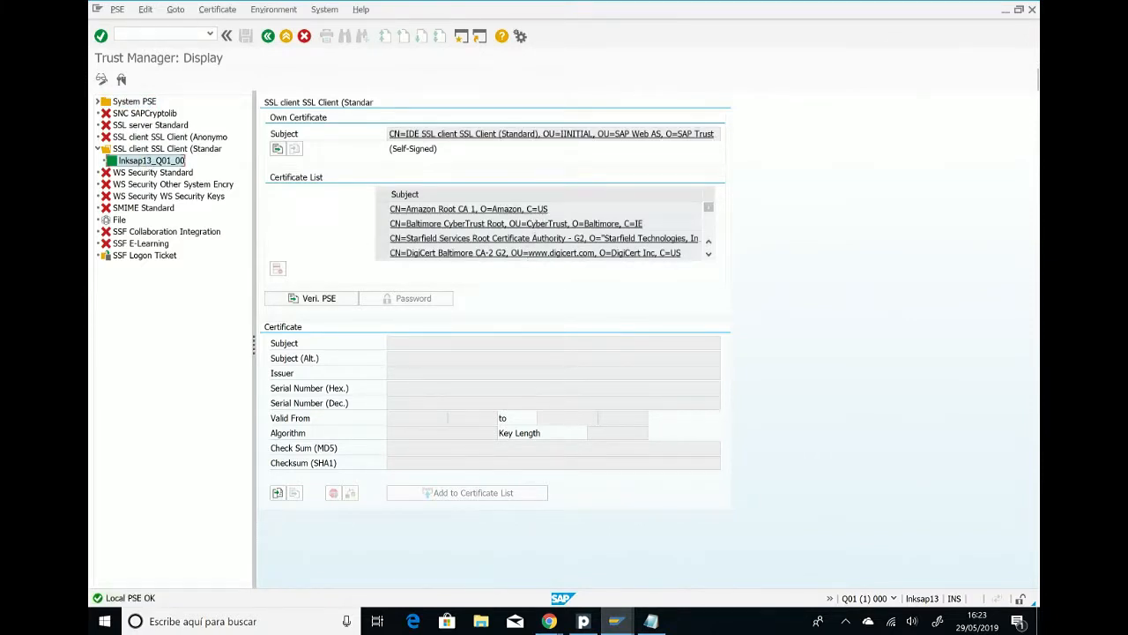
pyautogui.click(708, 254)
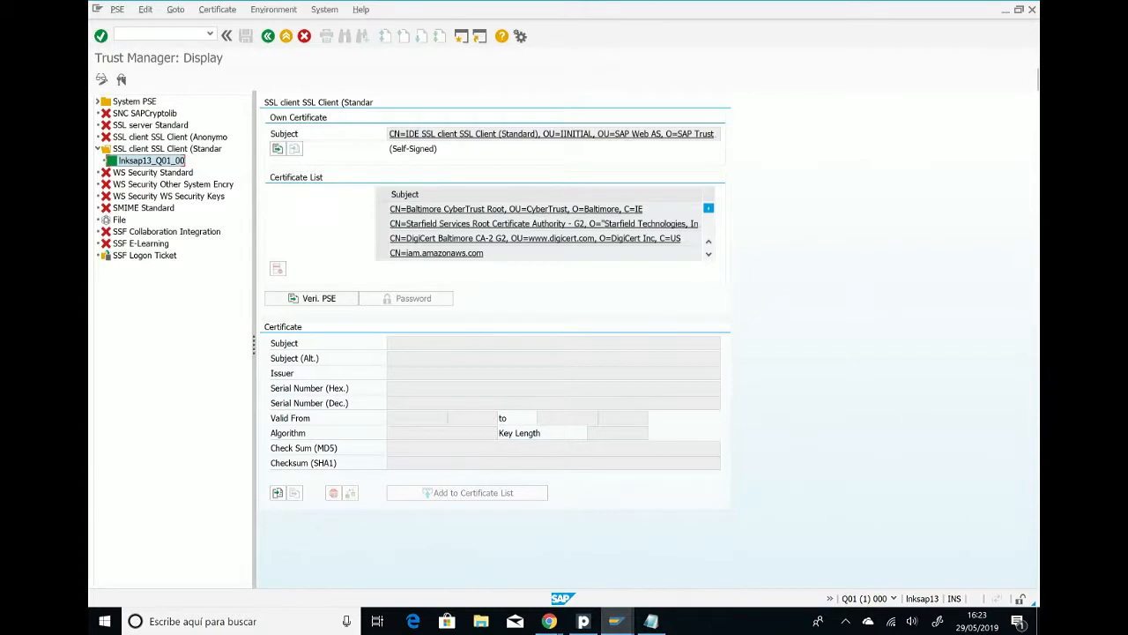
pyautogui.click(708, 254)
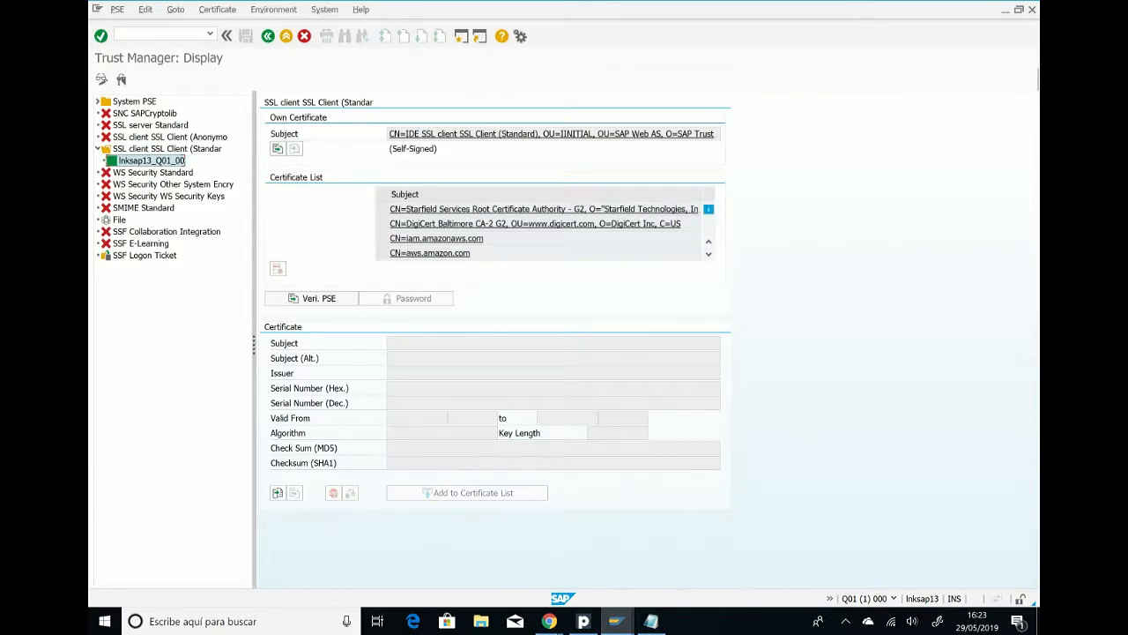
pyautogui.click(709, 254)
pyautogui.click(708, 254)
pyautogui.click(708, 254)
pyautogui.click(709, 254)
pyautogui.click(708, 254)
pyautogui.click(708, 254)
pyautogui.click(709, 254)
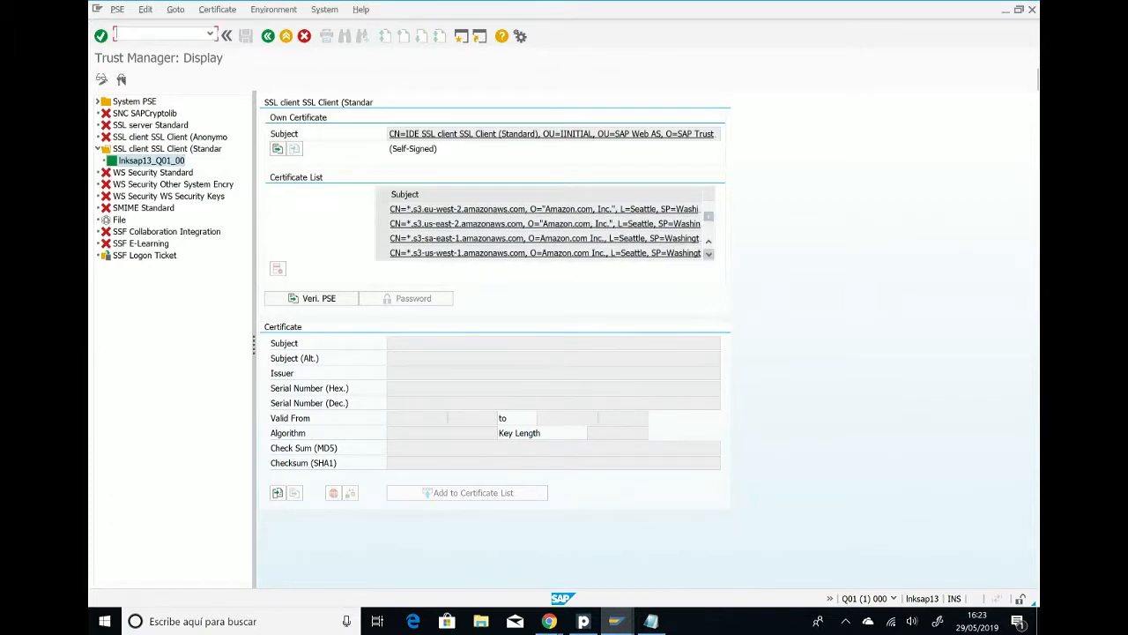
# Step: Examine the remaining Amazon S3 certificates in the lnksap13_Q01_00 certificate list and return to SAP Easy Access
pyautogui.click(708, 254)
pyautogui.click(708, 254)
pyautogui.moveTo(709, 219); pyautogui.dragTo(709, 223)
pyautogui.click(646, 253)
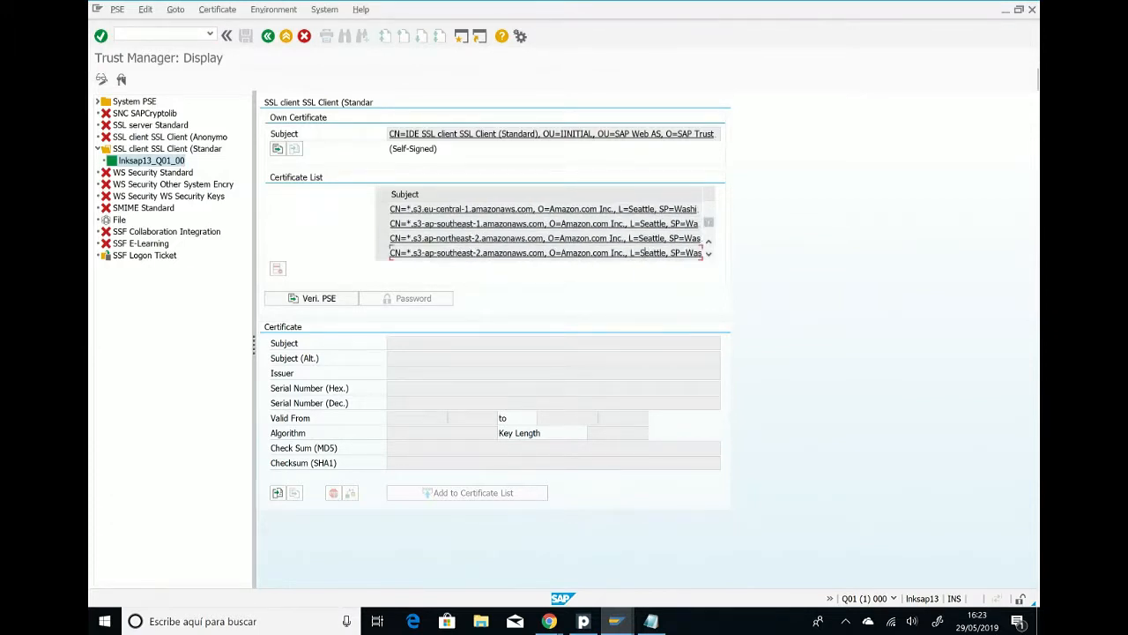
pyautogui.click(708, 253)
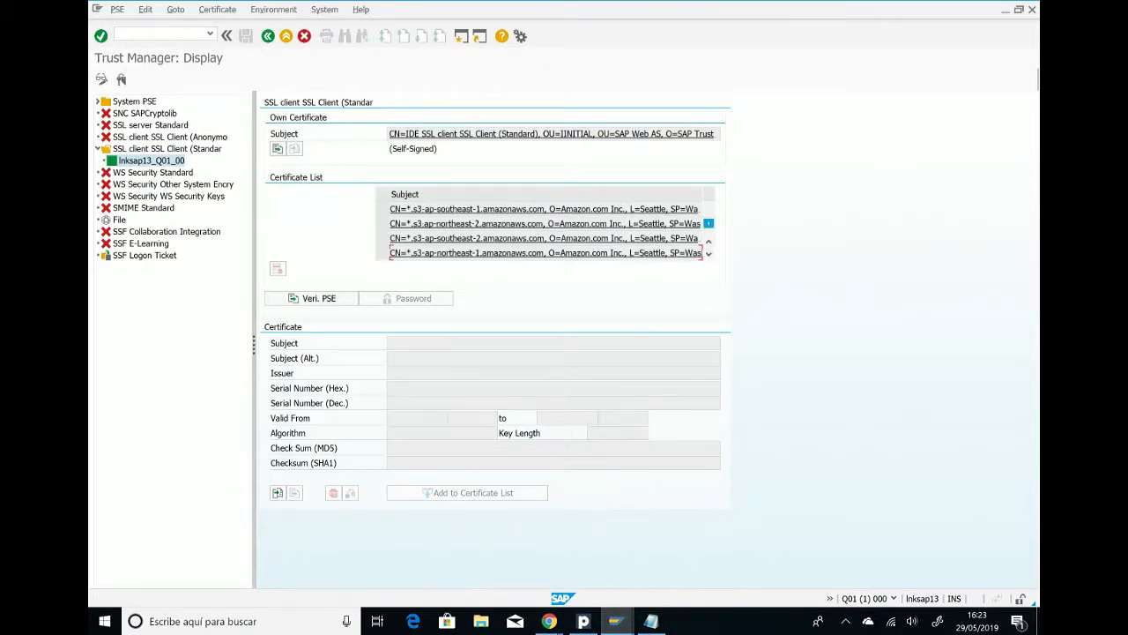
pyautogui.click(709, 254)
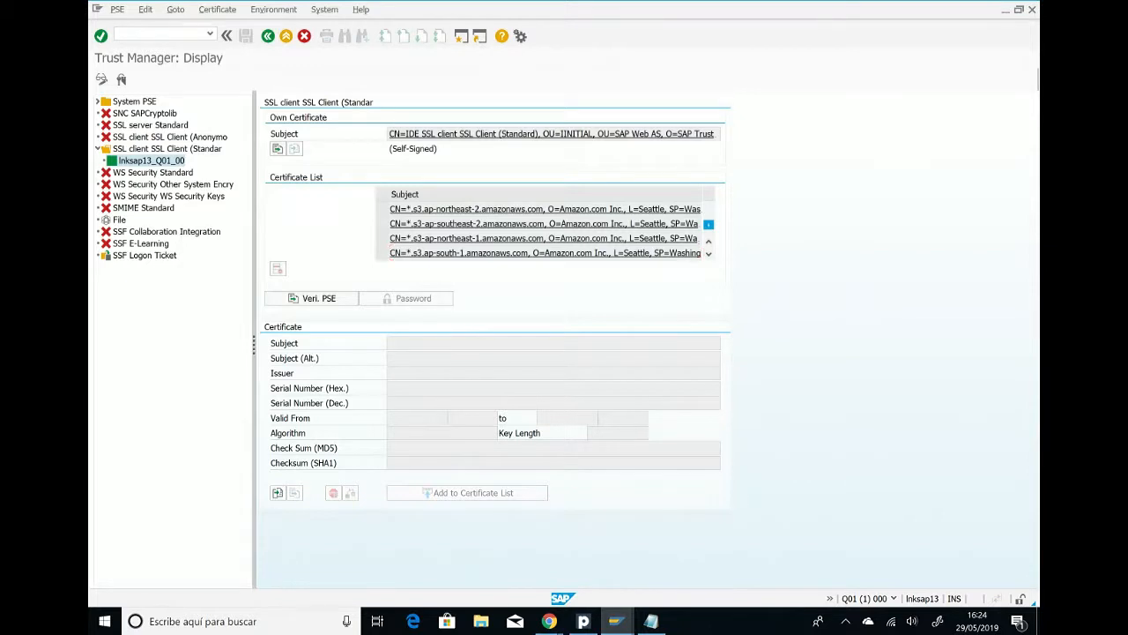
pyautogui.click(709, 254)
pyautogui.click(709, 254)
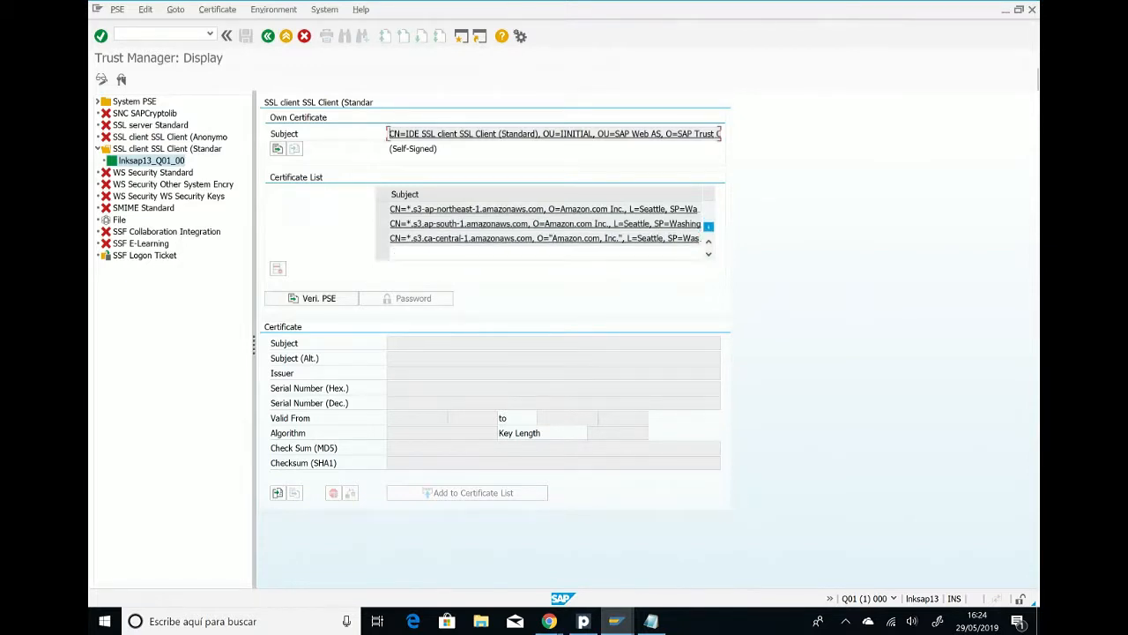
pyautogui.click(709, 241)
pyautogui.click(708, 240)
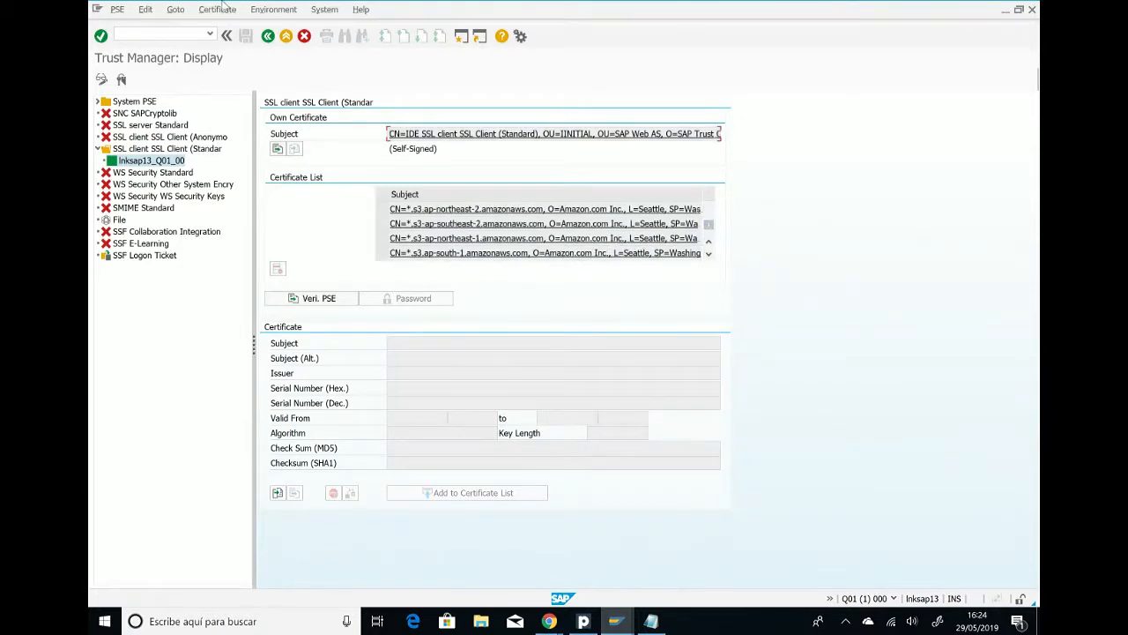
pyautogui.click(267, 37)
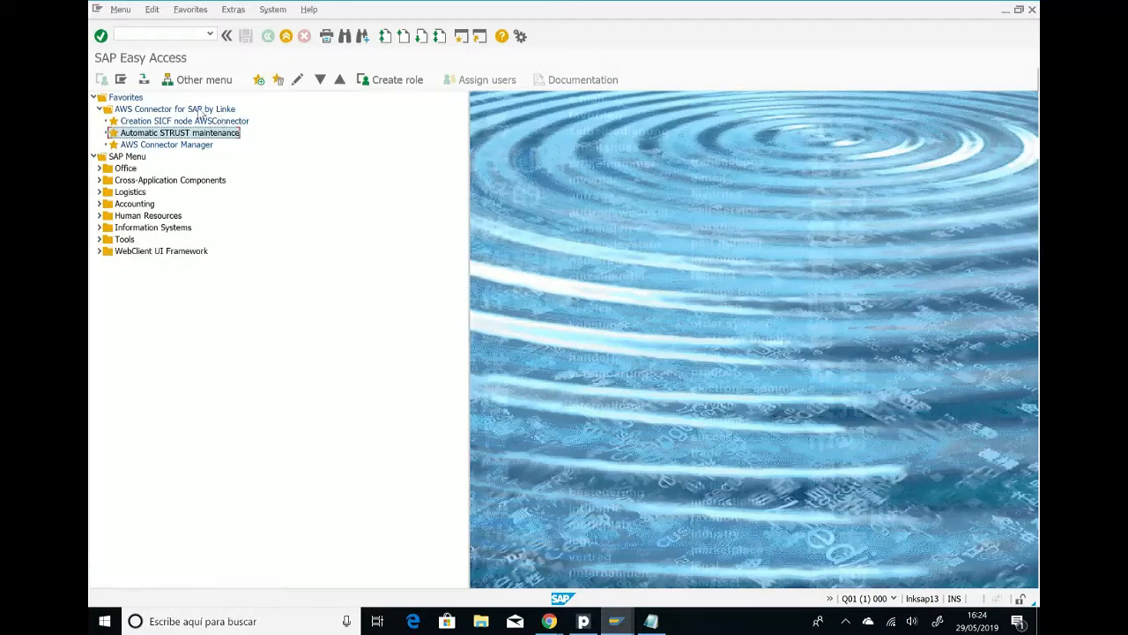
# Step: Open Define Background Job with transaction SM36 and name the job /LNKAWS/AWS_STRUST
pyautogui.click(173, 34)
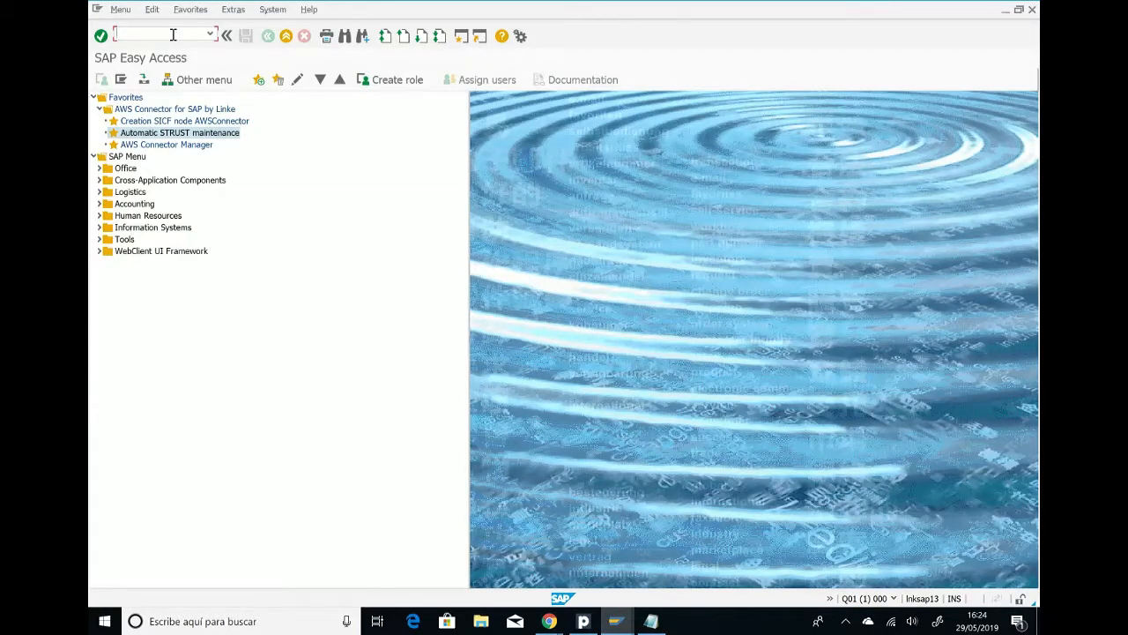
pyautogui.write('sm36')
pyautogui.press('BackSpace')
pyautogui.press('BackSpace')
pyautogui.press('BackSpace')
pyautogui.press('BackSpace')
pyautogui.write('sm36')
pyautogui.press('Return')
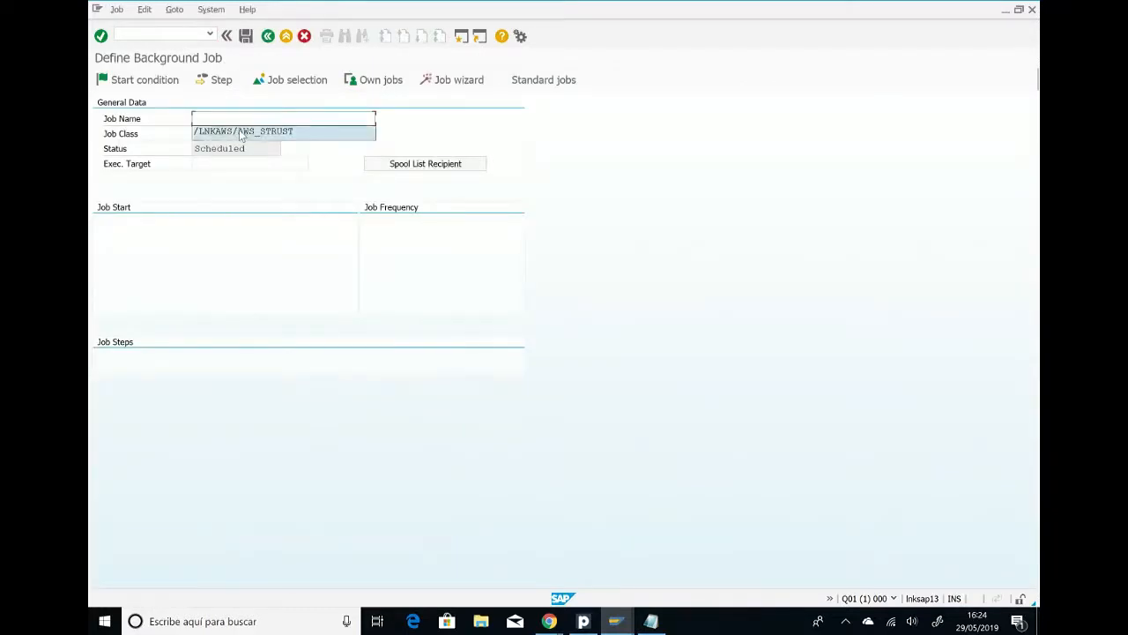
pyautogui.click(244, 132)
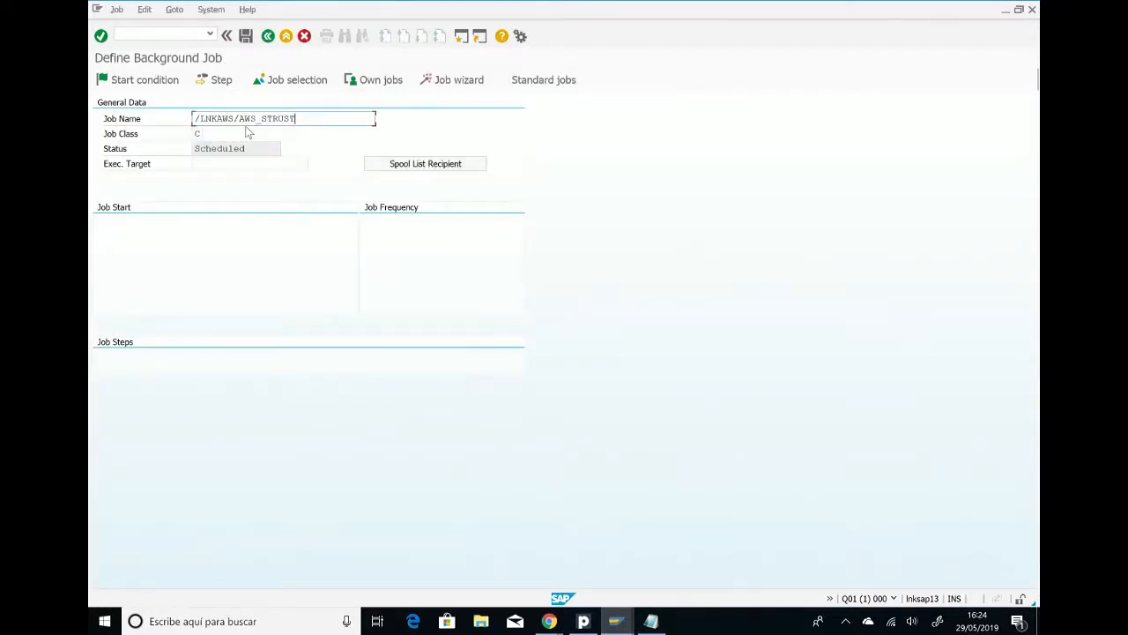
# Step: Add a job step that runs the ABAP program /LNKAWS/AWS_STRUST, save it, and return to the job definition
pyautogui.click(222, 80)
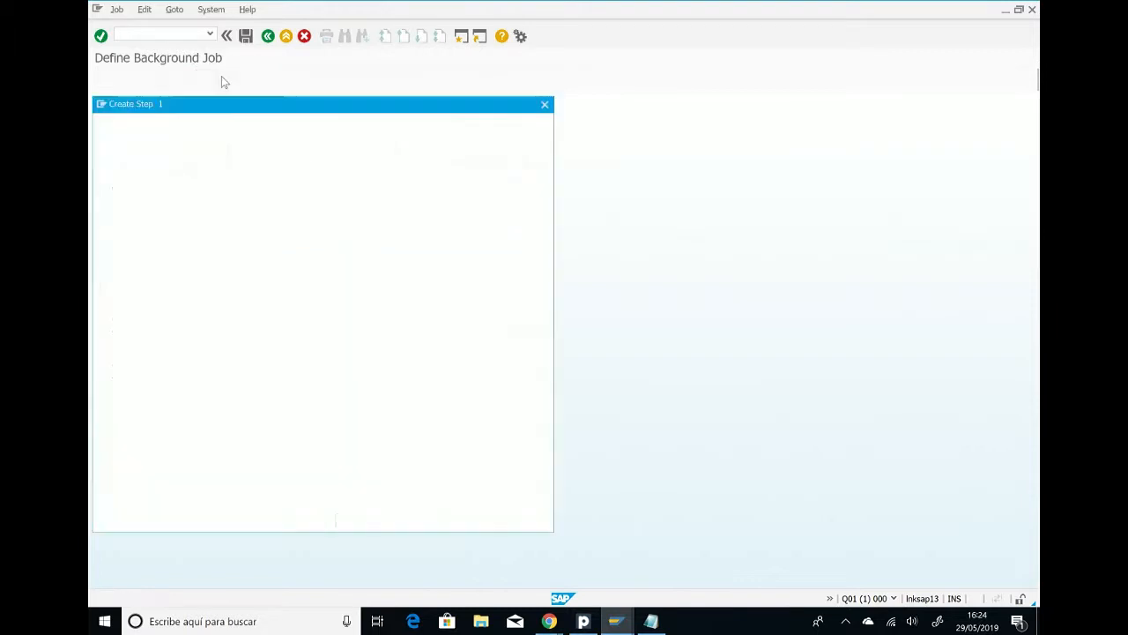
pyautogui.click(253, 252)
pyautogui.click(262, 256)
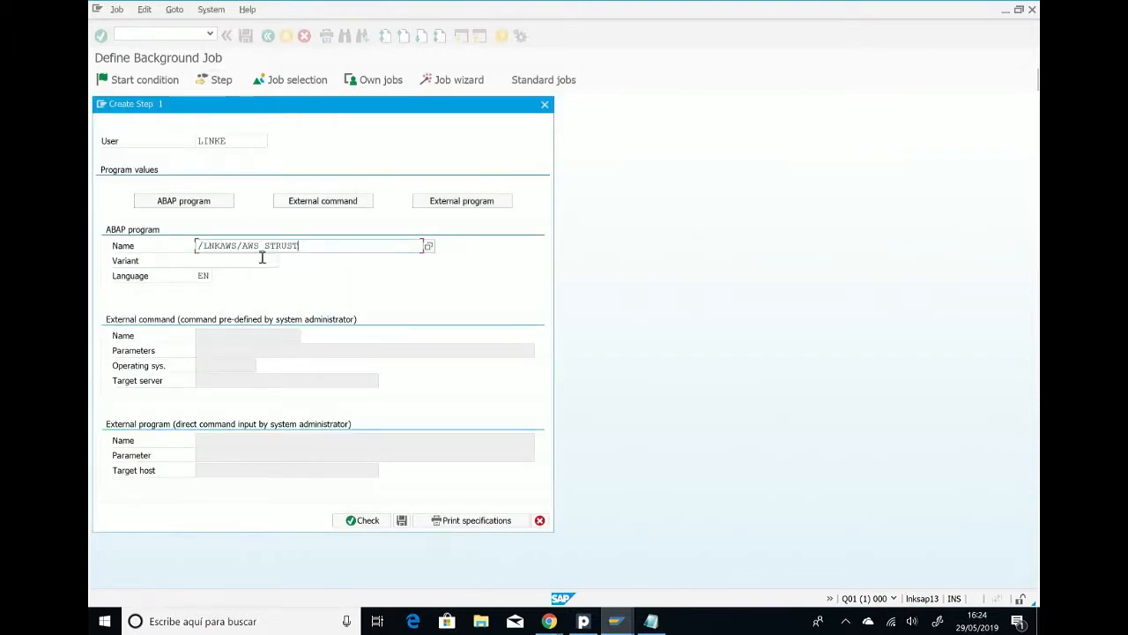
pyautogui.click(401, 520)
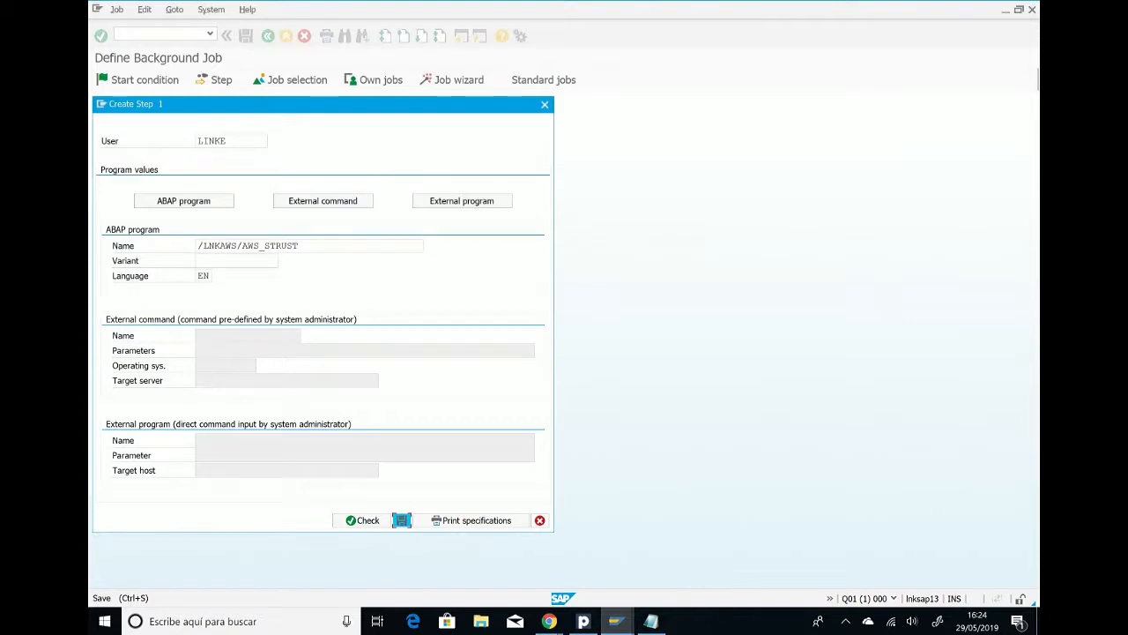
pyautogui.click(401, 520)
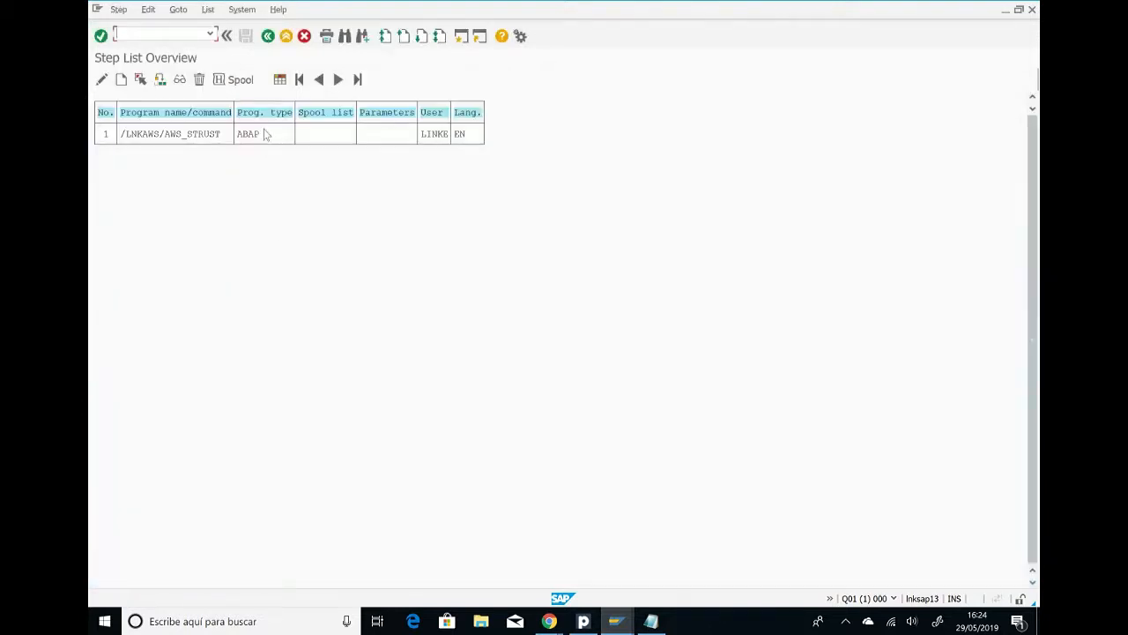
pyautogui.click(267, 36)
# Step: Set the job's start condition to date 30.05.2019 and time 09:00:00
pyautogui.click(159, 84)
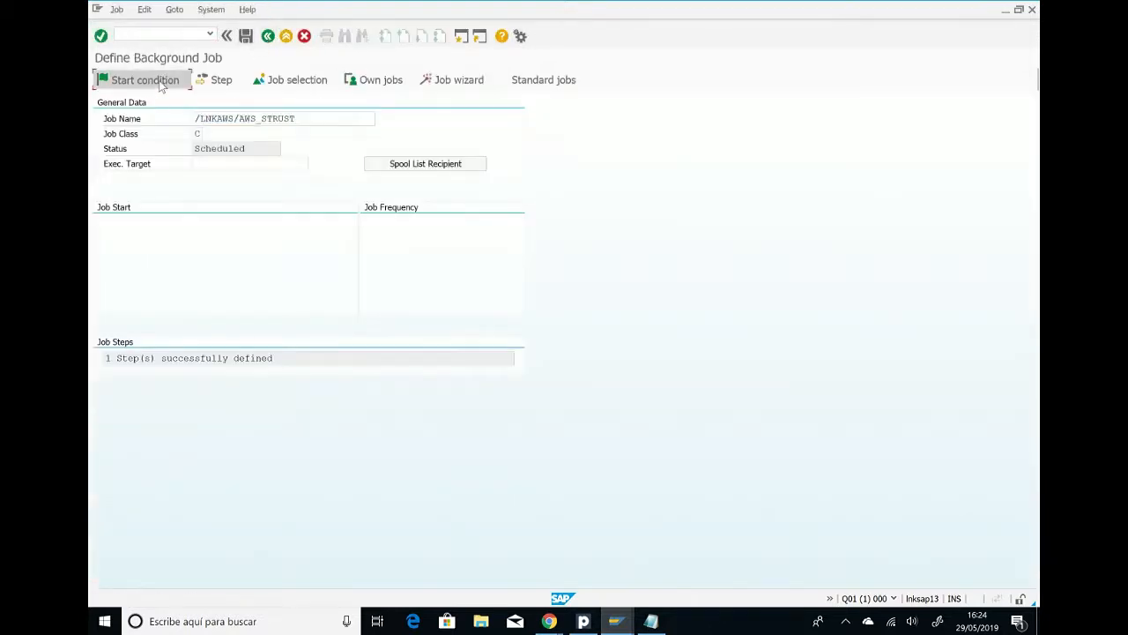
pyautogui.click(212, 146)
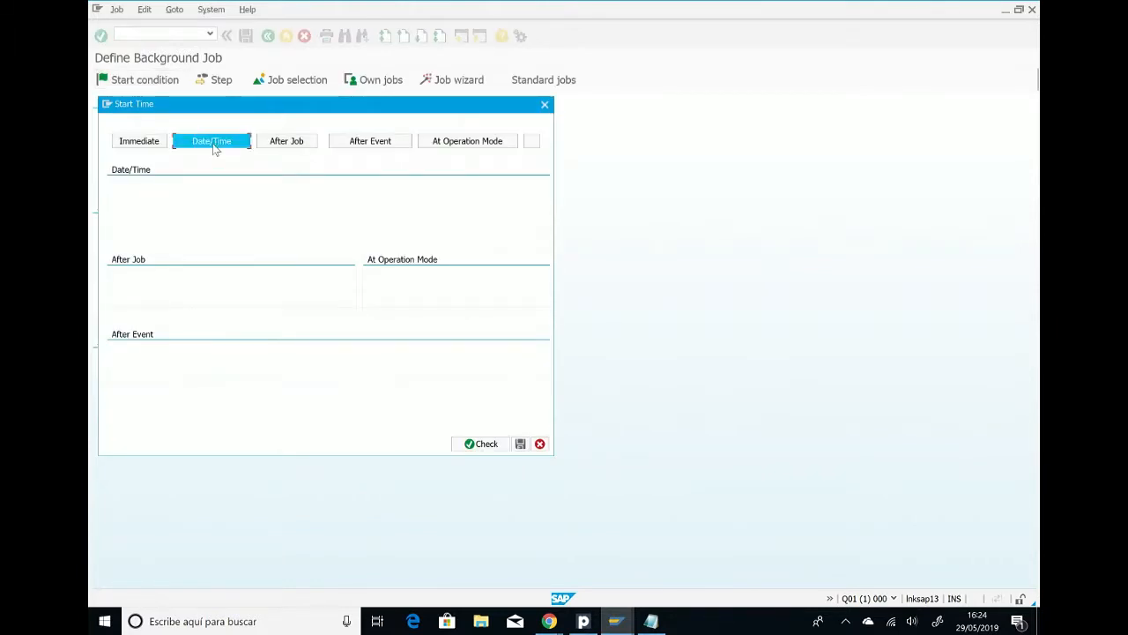
pyautogui.click(324, 186)
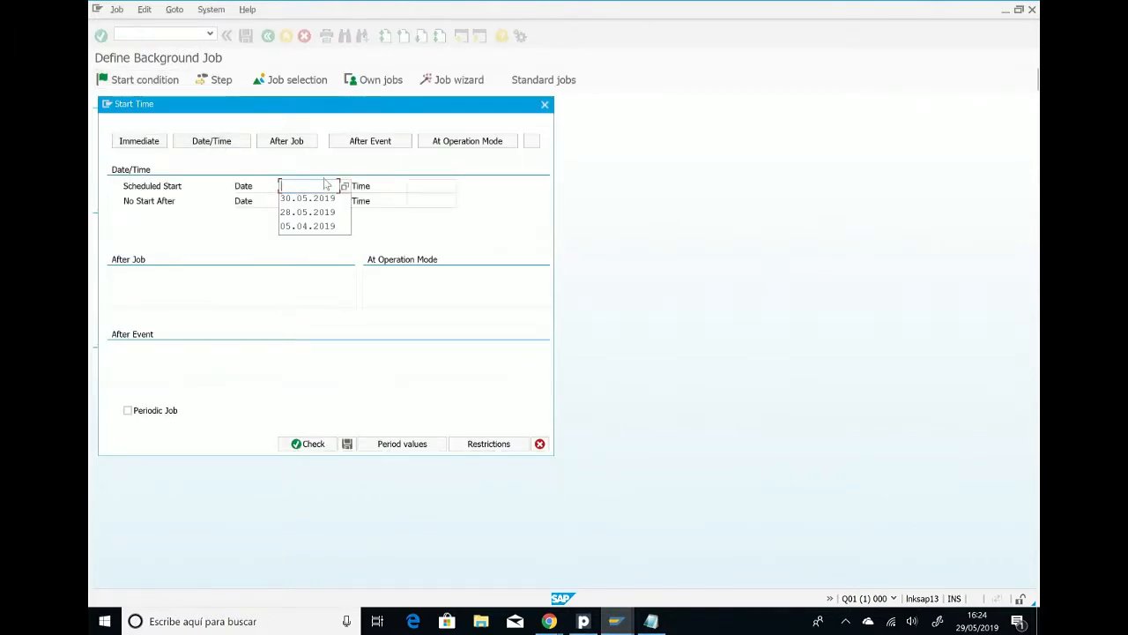
pyautogui.press('Down')
pyautogui.press('Return')
pyautogui.press('Tab')
pyautogui.press('Down')
pyautogui.press('Down')
pyautogui.press('Return')
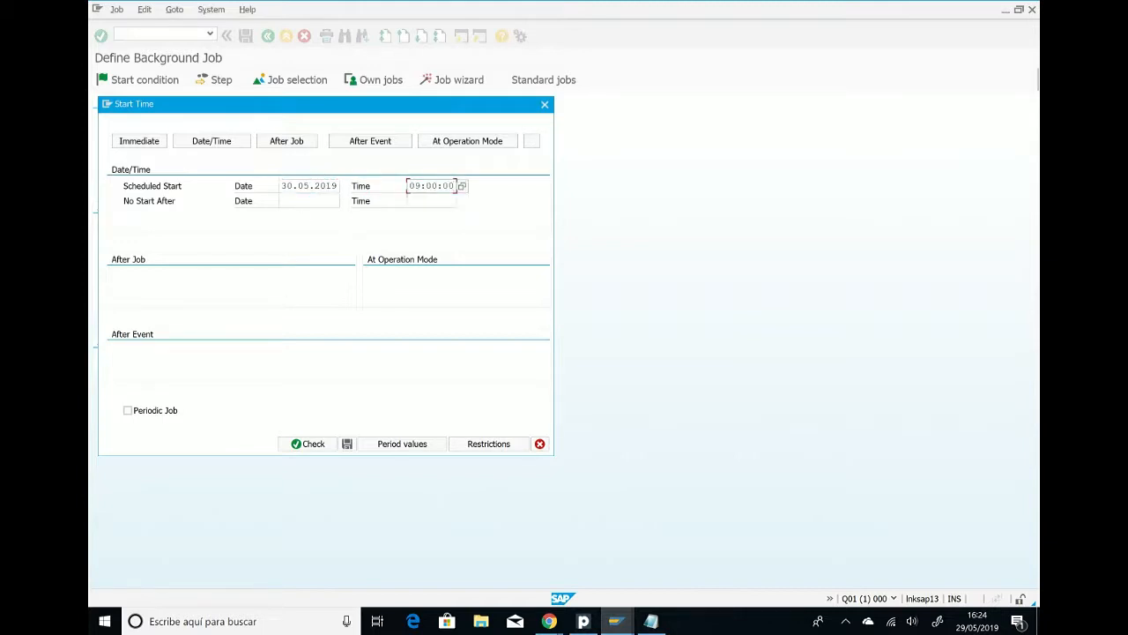
# Step: Make the job periodic with a Daily period, save the start condition and the job, and return to SAP Easy Access
pyautogui.click(401, 443)
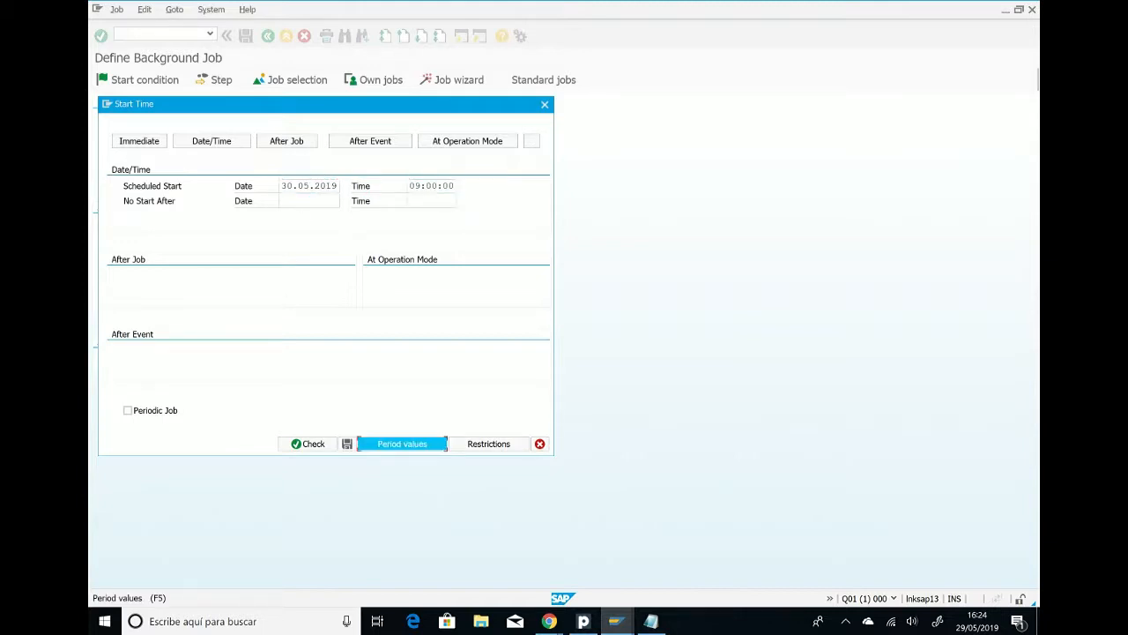
pyautogui.click(128, 411)
pyautogui.click(401, 443)
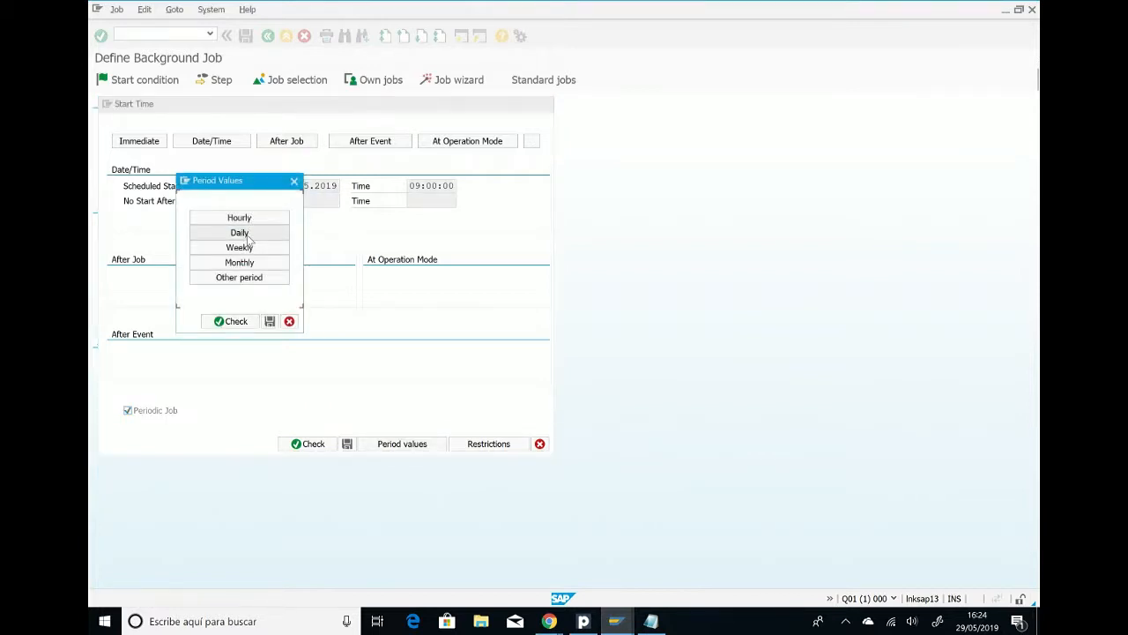
pyautogui.click(239, 232)
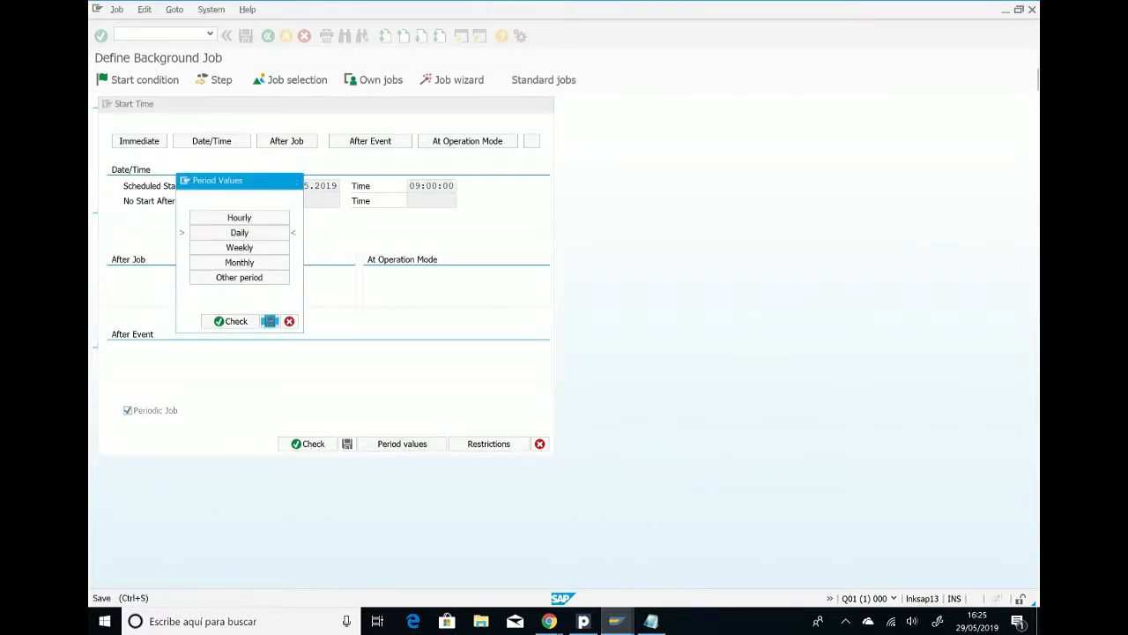
pyautogui.click(270, 321)
pyautogui.click(346, 443)
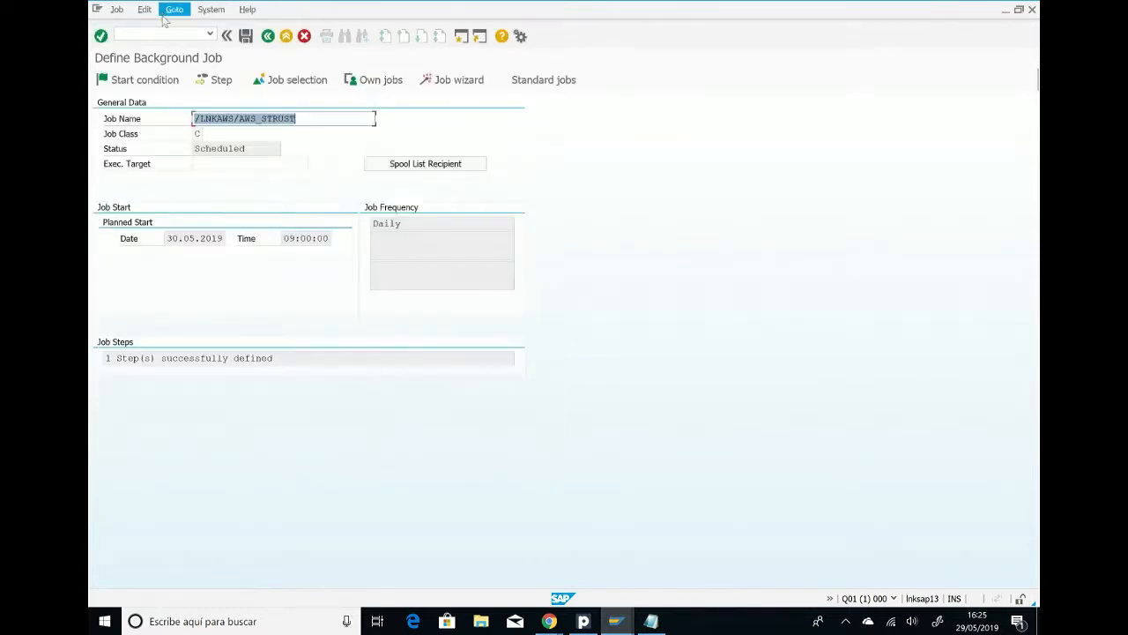
pyautogui.click(248, 37)
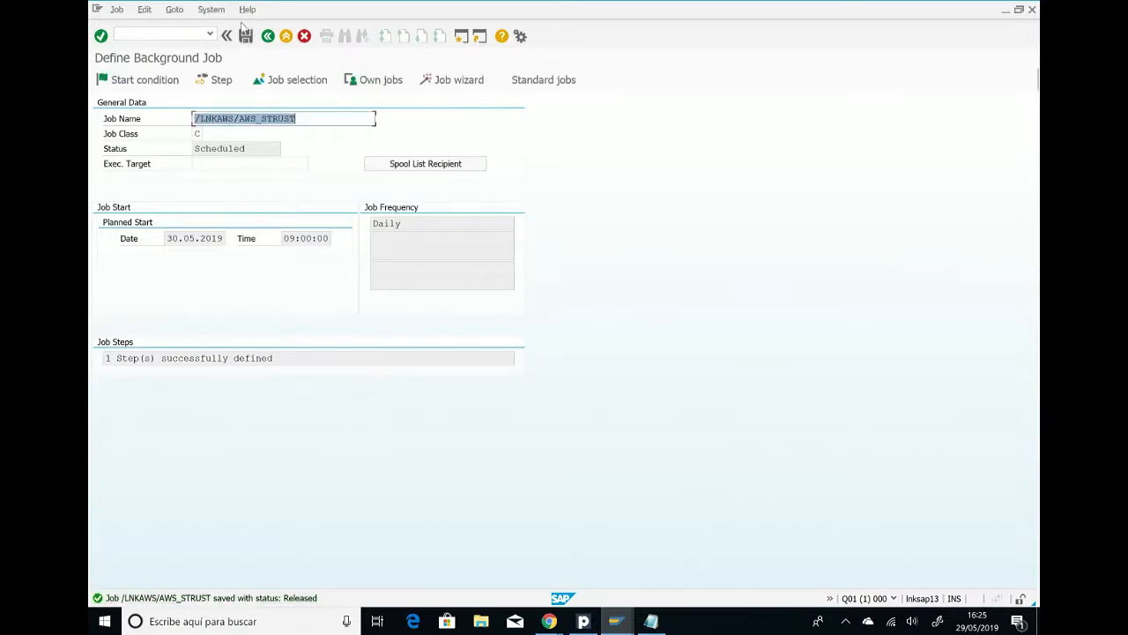
pyautogui.click(288, 37)
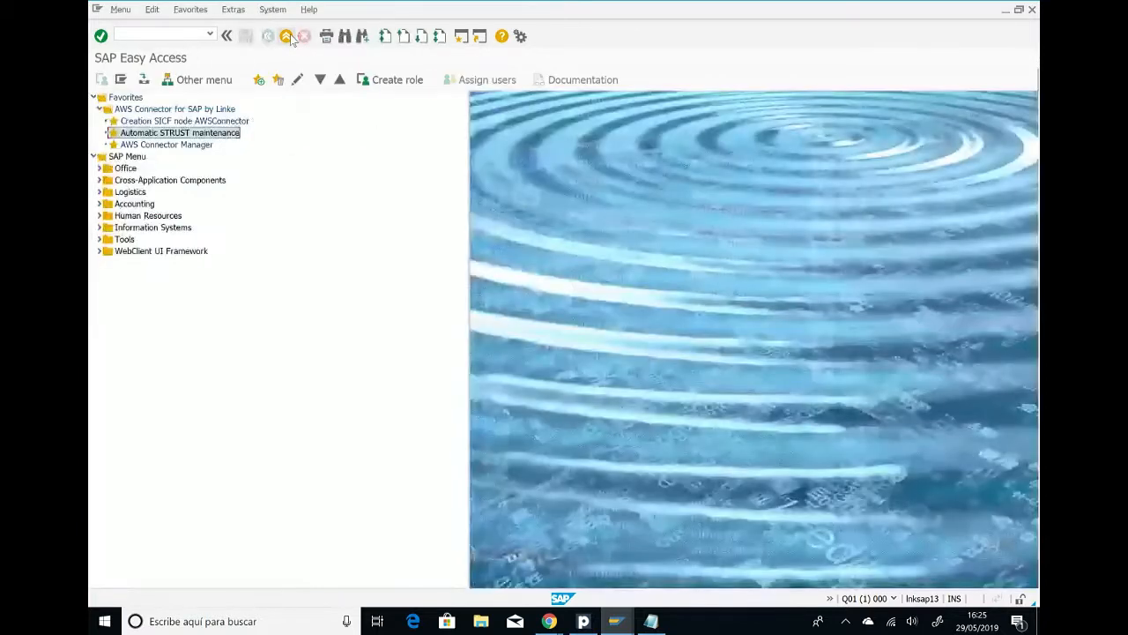
# Step: Open Creation SICF node AWSConnector from the favorites and review the user options, keeping User proposal
pyautogui.click(222, 122)
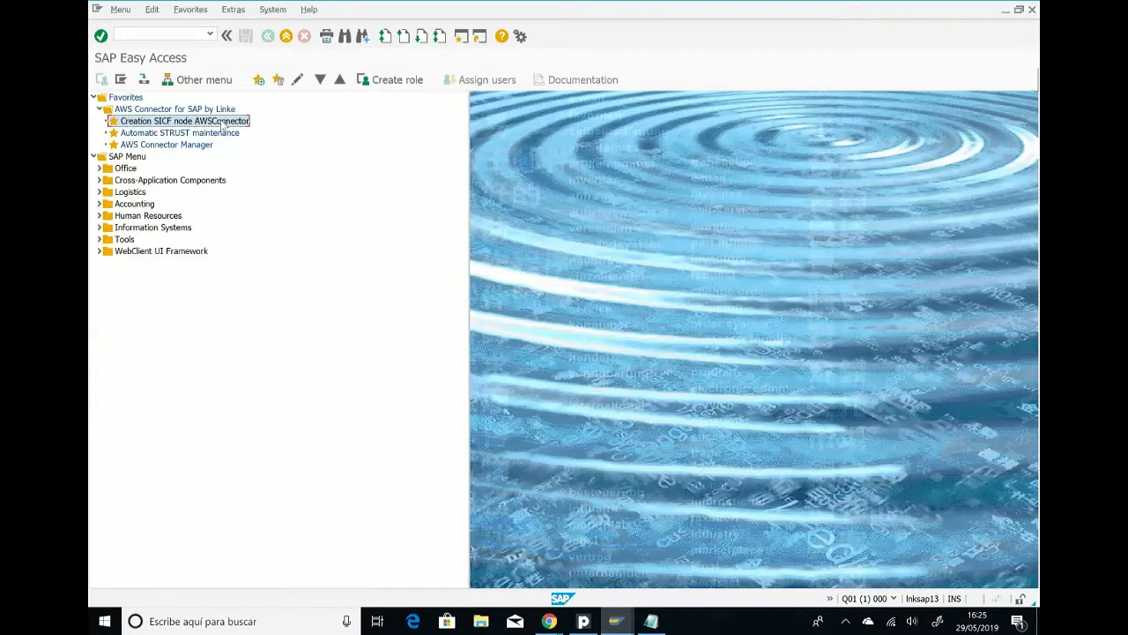
pyautogui.doubleClick(224, 123)
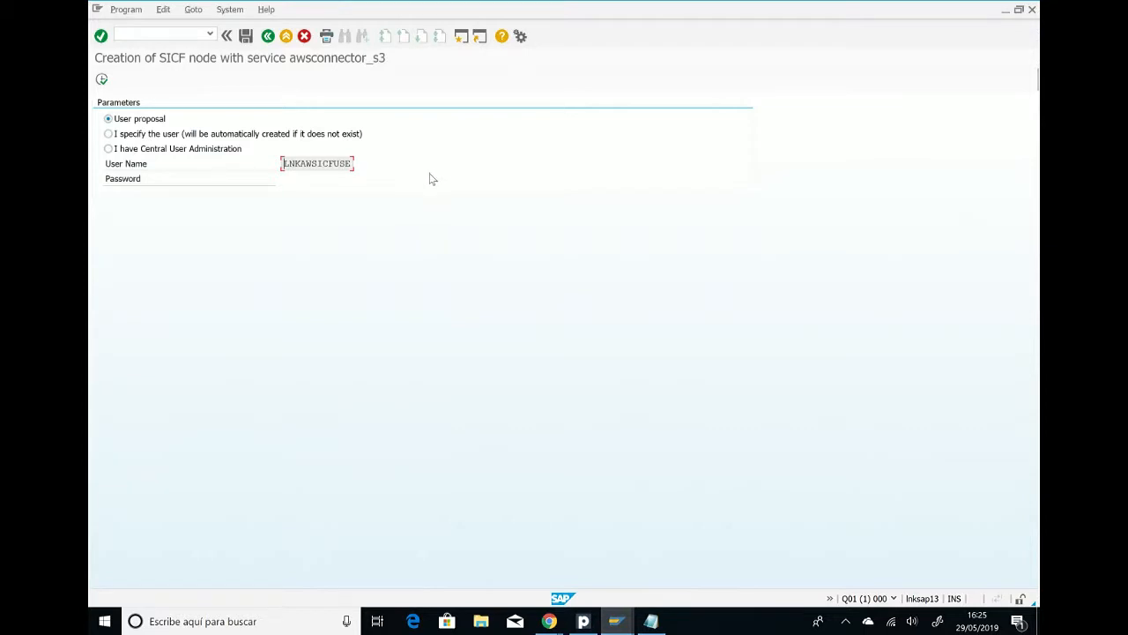
pyautogui.click(159, 139)
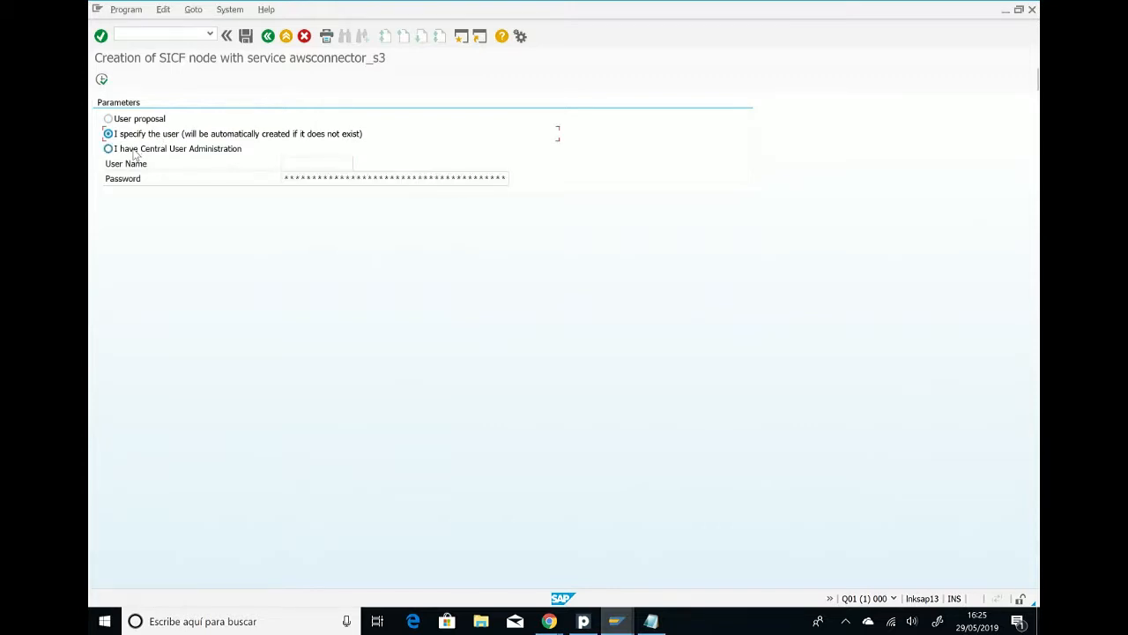
pyautogui.click(134, 151)
pyautogui.click(138, 120)
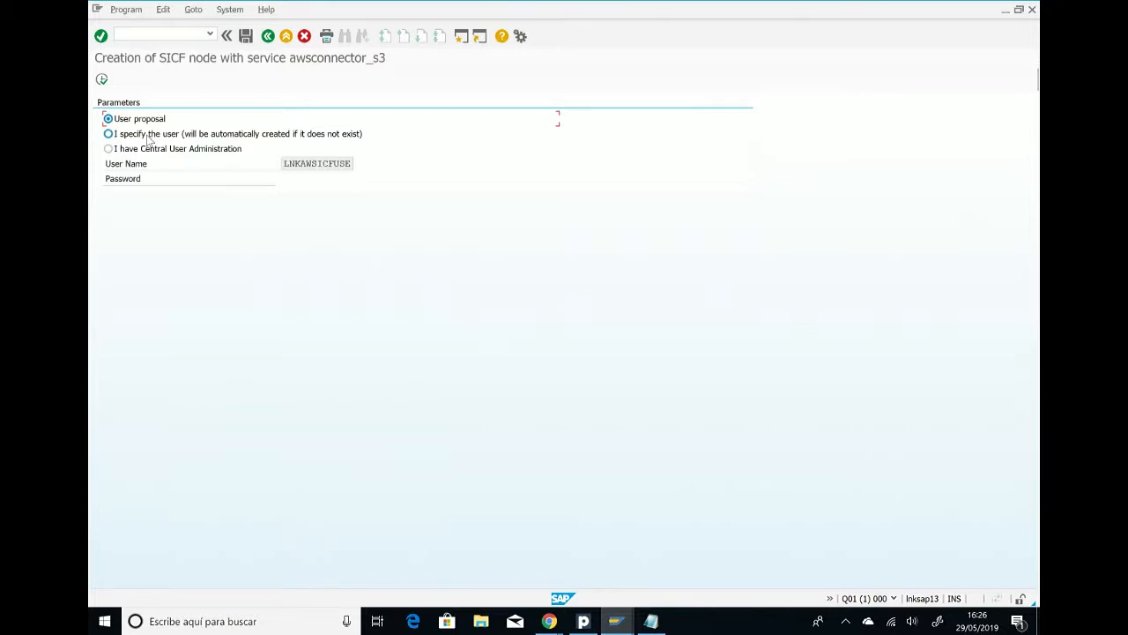
pyautogui.click(149, 136)
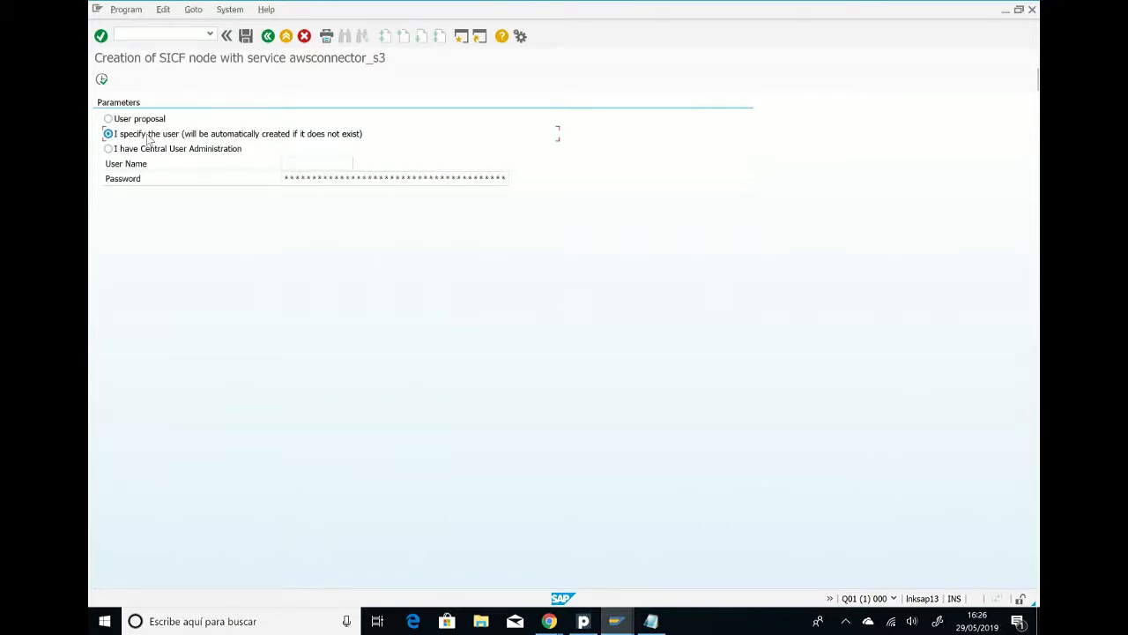
pyautogui.click(161, 152)
pyautogui.click(143, 120)
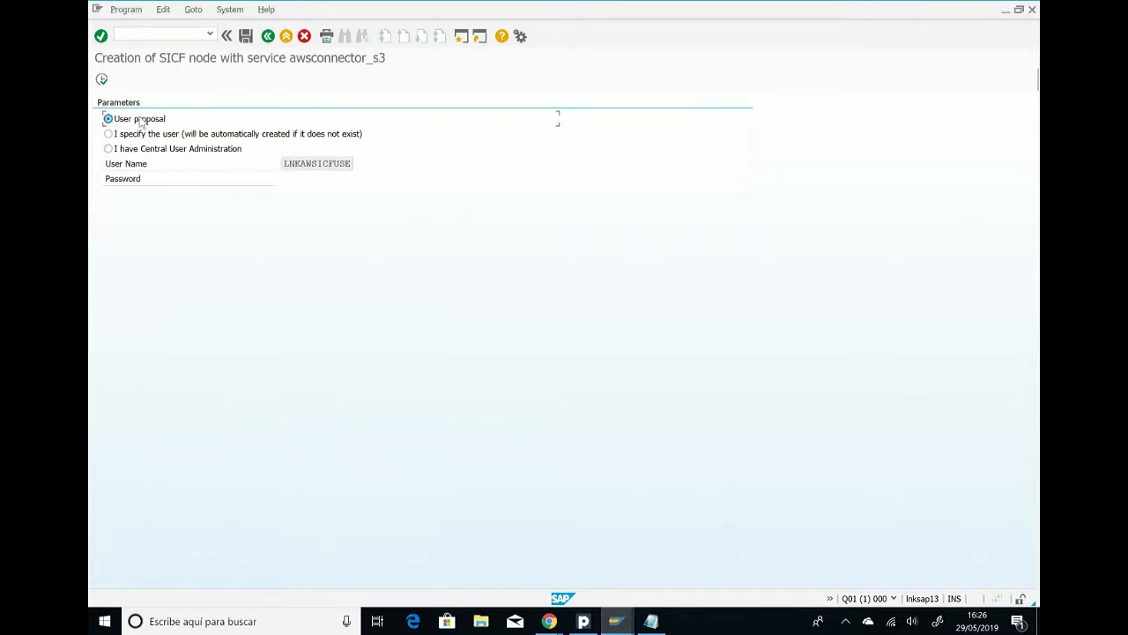
# Step: Run the creation of the SICF node awsconnector_s3 with the proposed user and return to SAP Easy Access
pyautogui.click(102, 80)
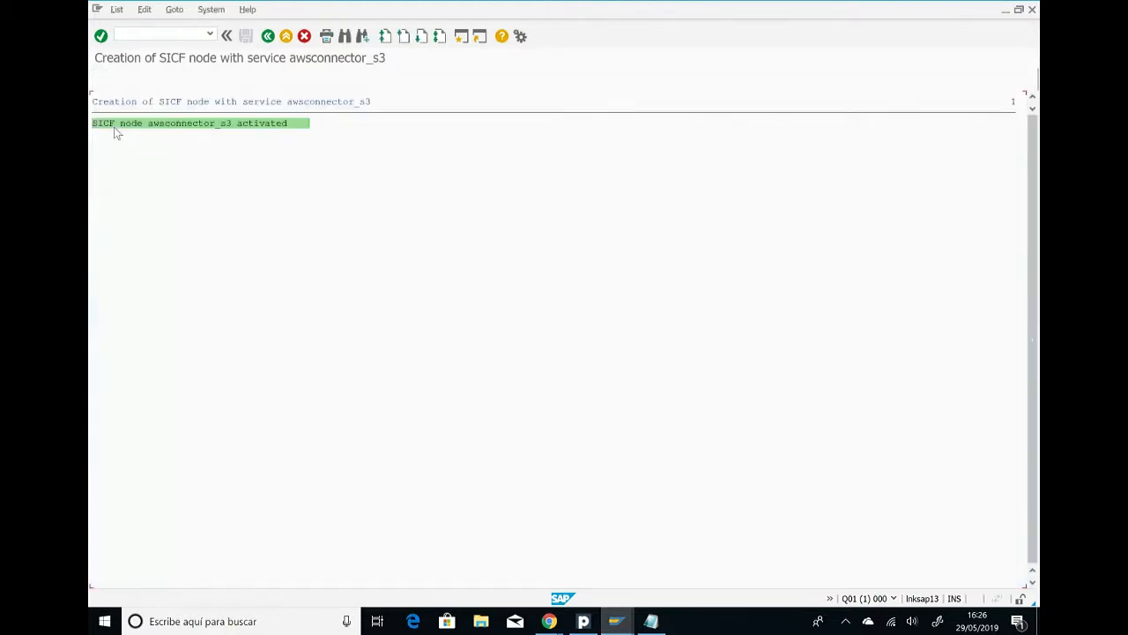
pyautogui.click(286, 37)
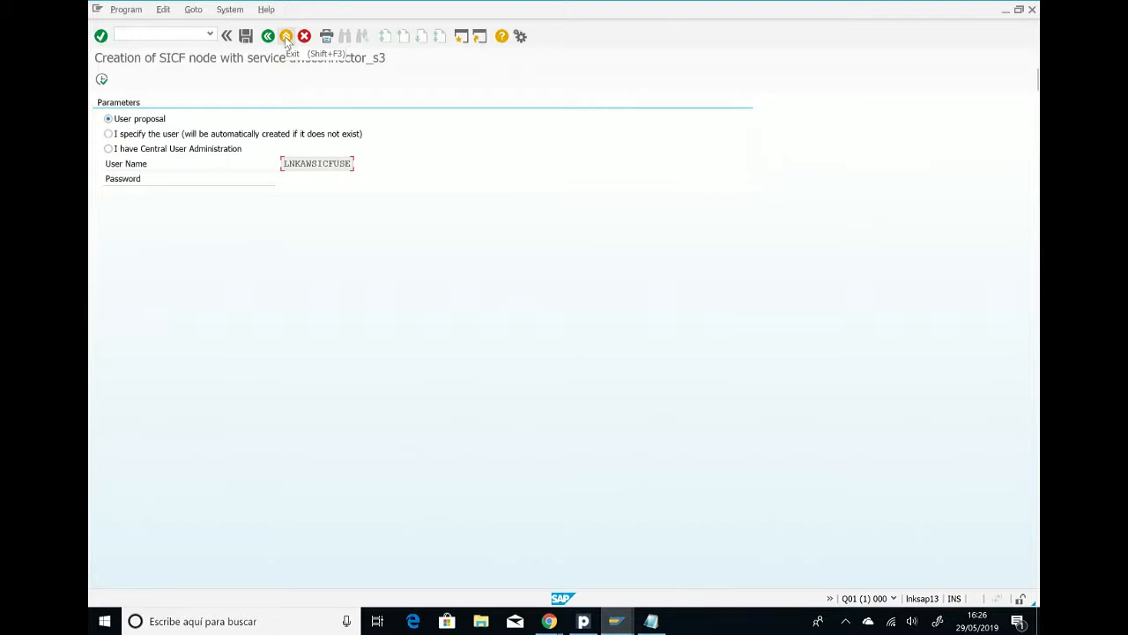
pyautogui.click(287, 37)
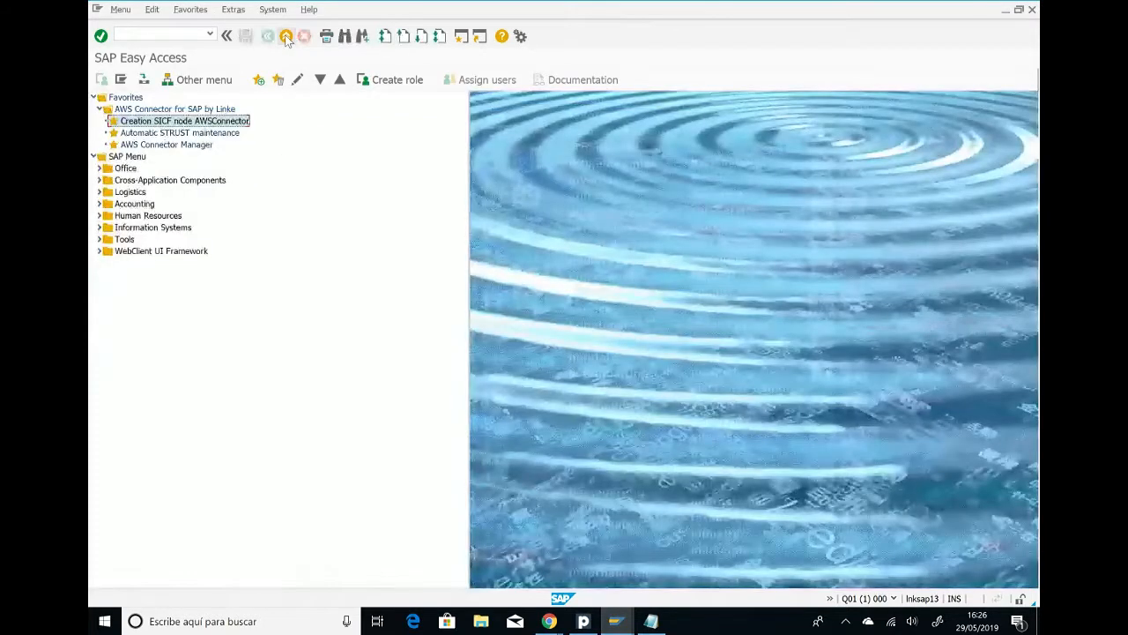
# Step: Open User Maintenance with transaction SU01 and display the assigned authorization profiles of user LNKAWSICFUSE
pyautogui.click(144, 32)
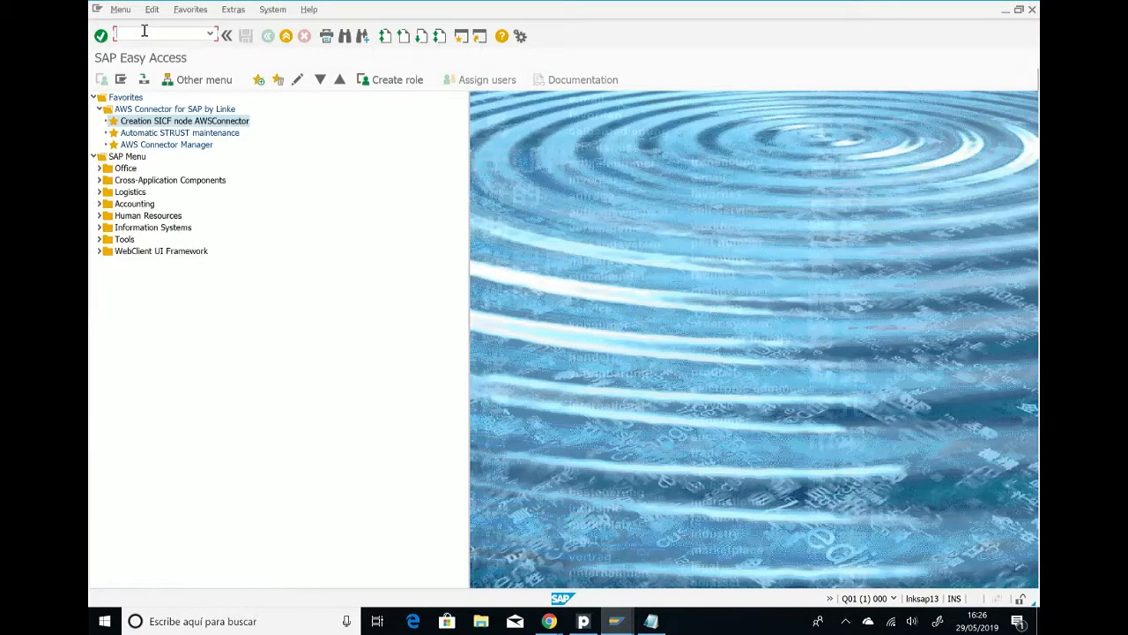
pyautogui.write('s')
pyautogui.write('01')
pyautogui.press('Return')
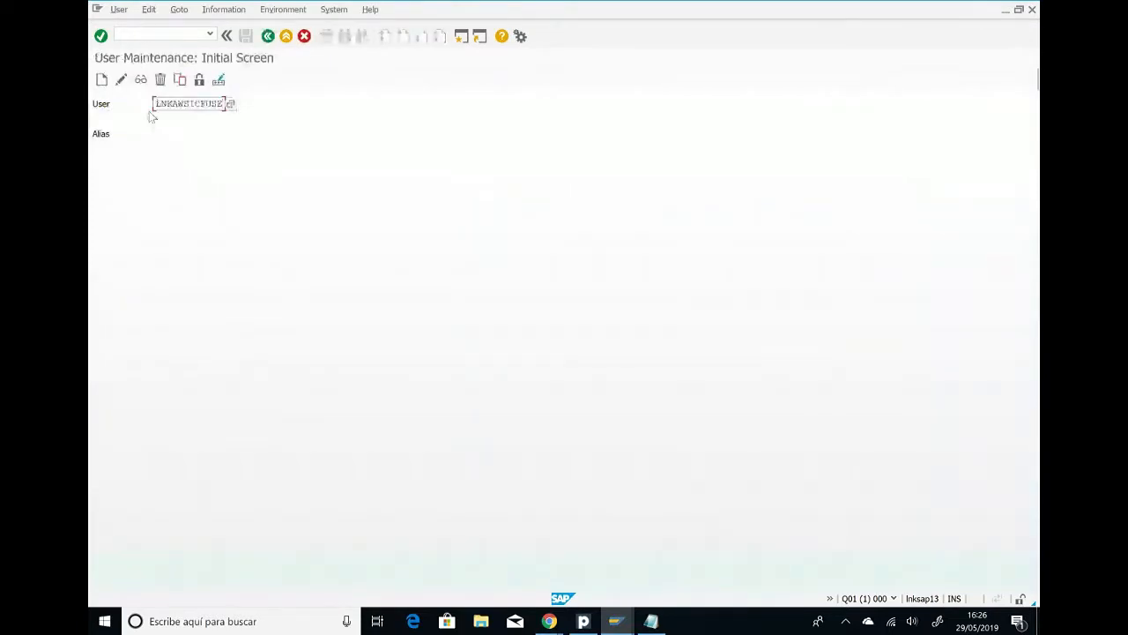
pyautogui.click(141, 80)
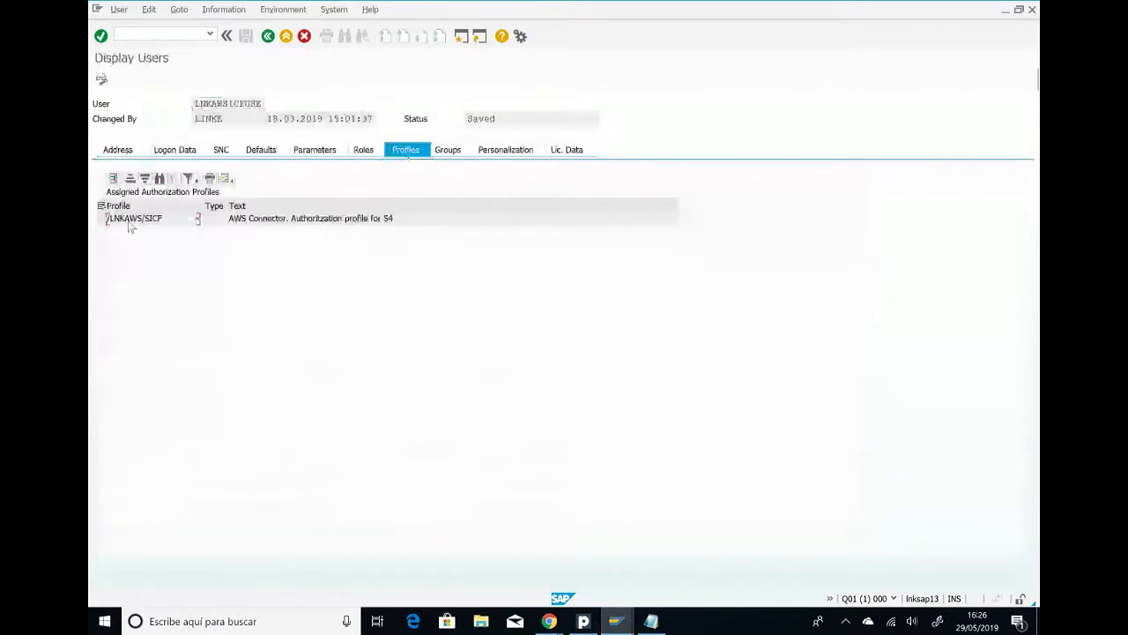
# Step: Leave User Maintenance and open the Maintain service screen with transaction SICF
pyautogui.click(292, 39)
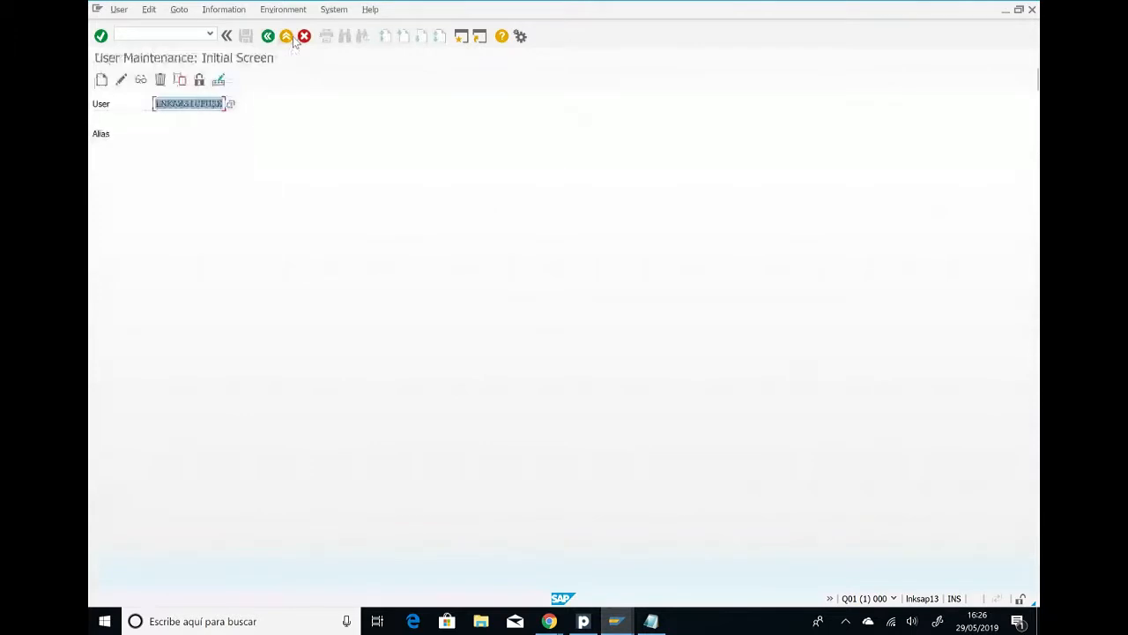
pyautogui.click(287, 39)
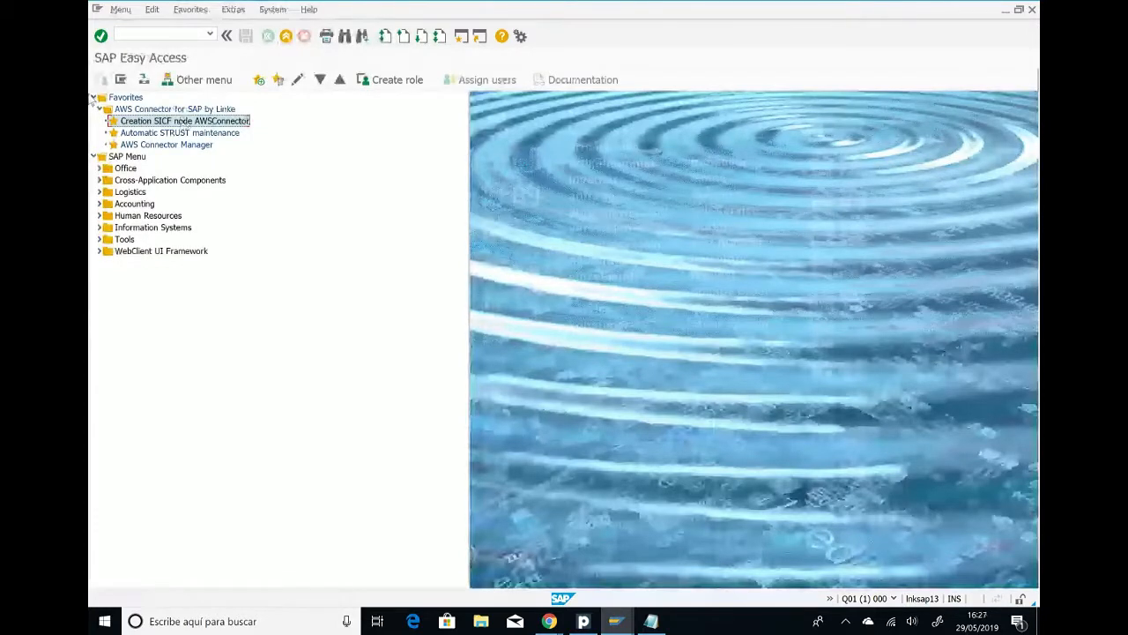
pyautogui.click(151, 35)
pyautogui.write('SICF')
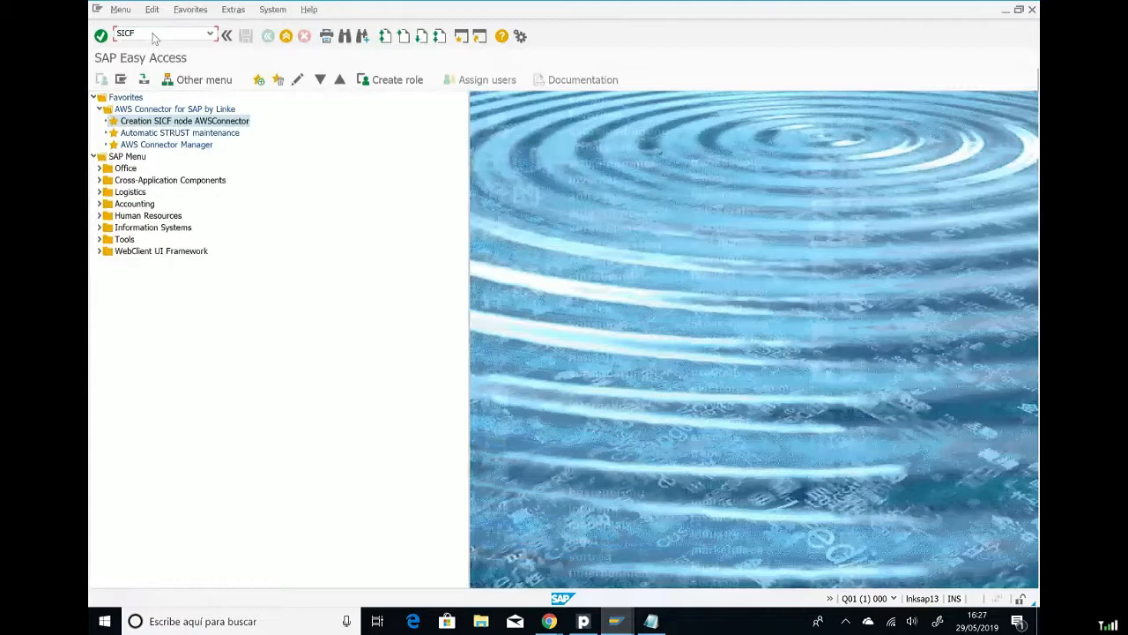
pyautogui.press('Return')
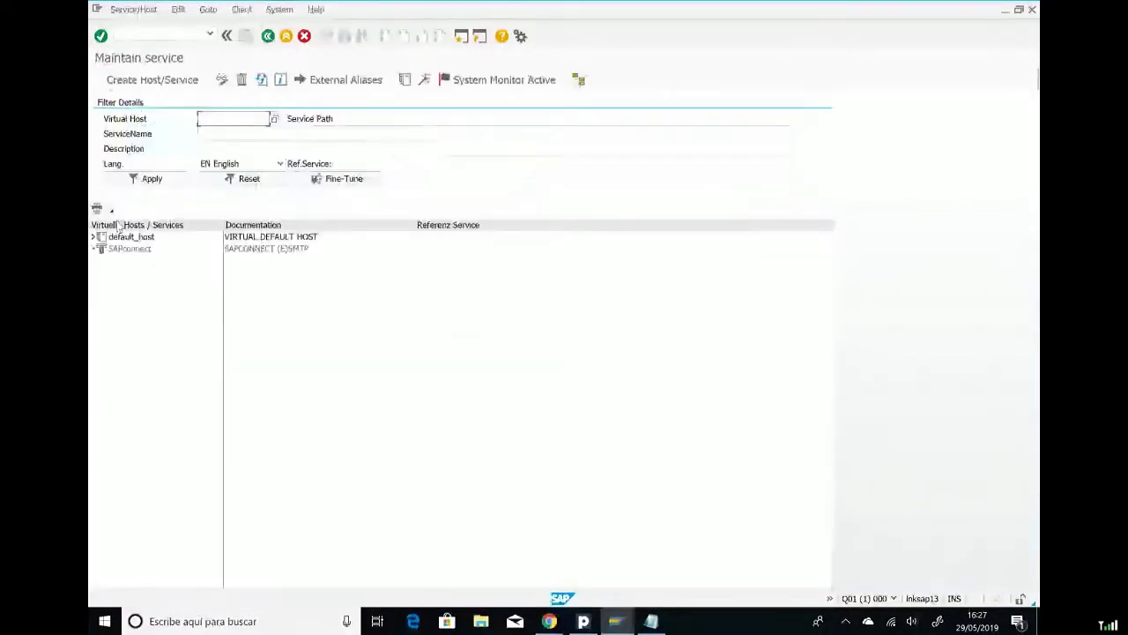
# Step: Activate the lnkaws service under default_host, sap, bc, webdynpro, and return to SAP Easy Access
pyautogui.click(94, 237)
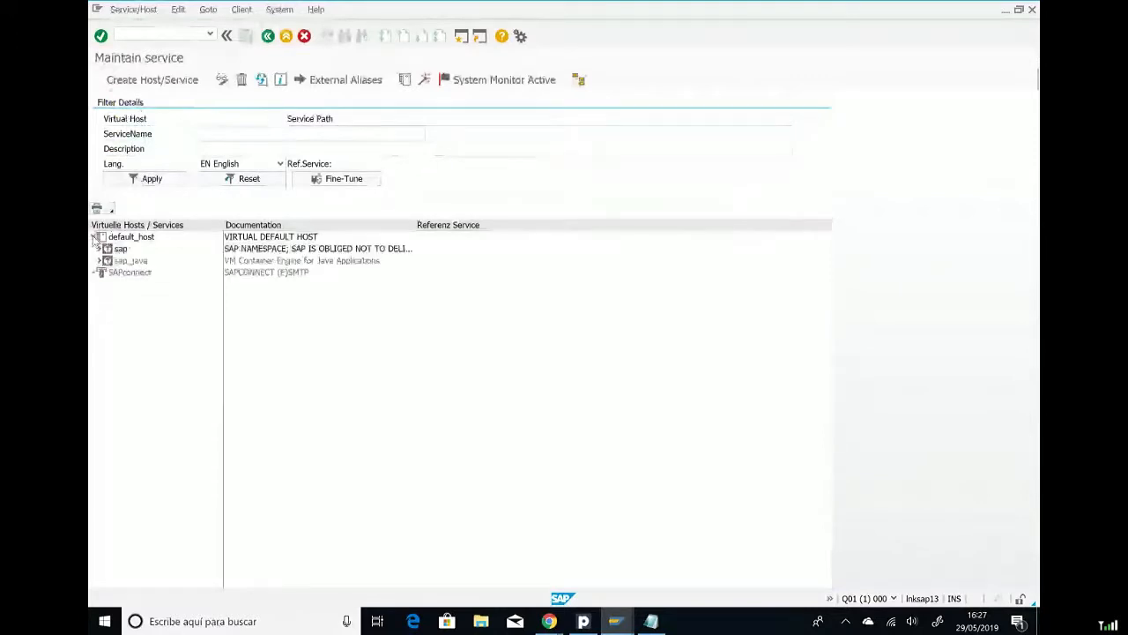
pyautogui.click(98, 249)
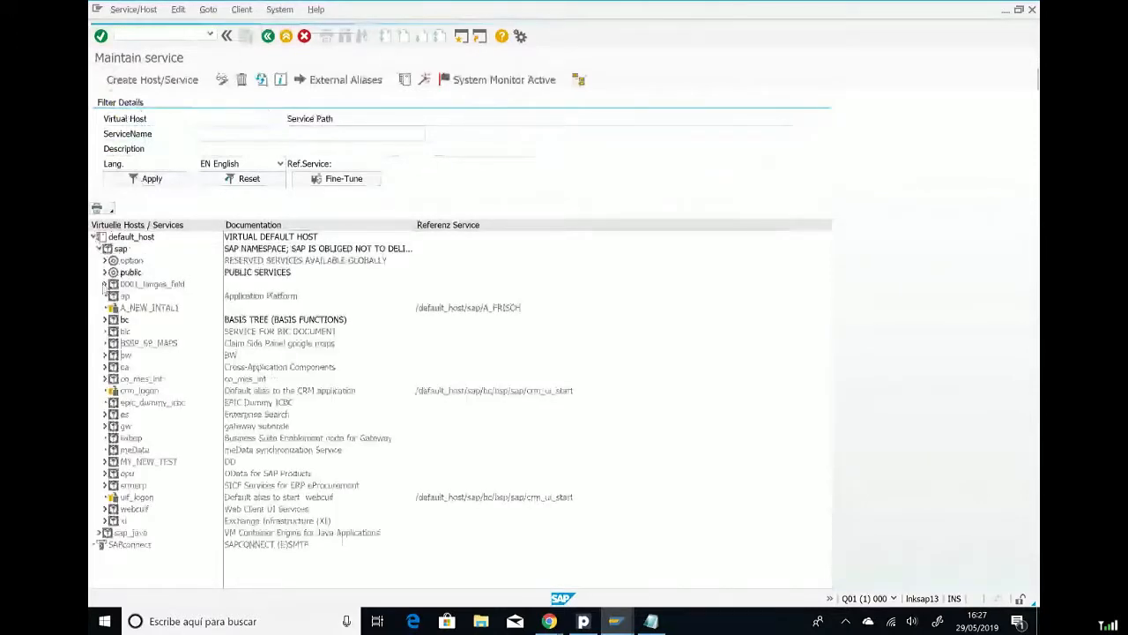
pyautogui.click(105, 320)
pyautogui.scroll(-10, 105, 320)
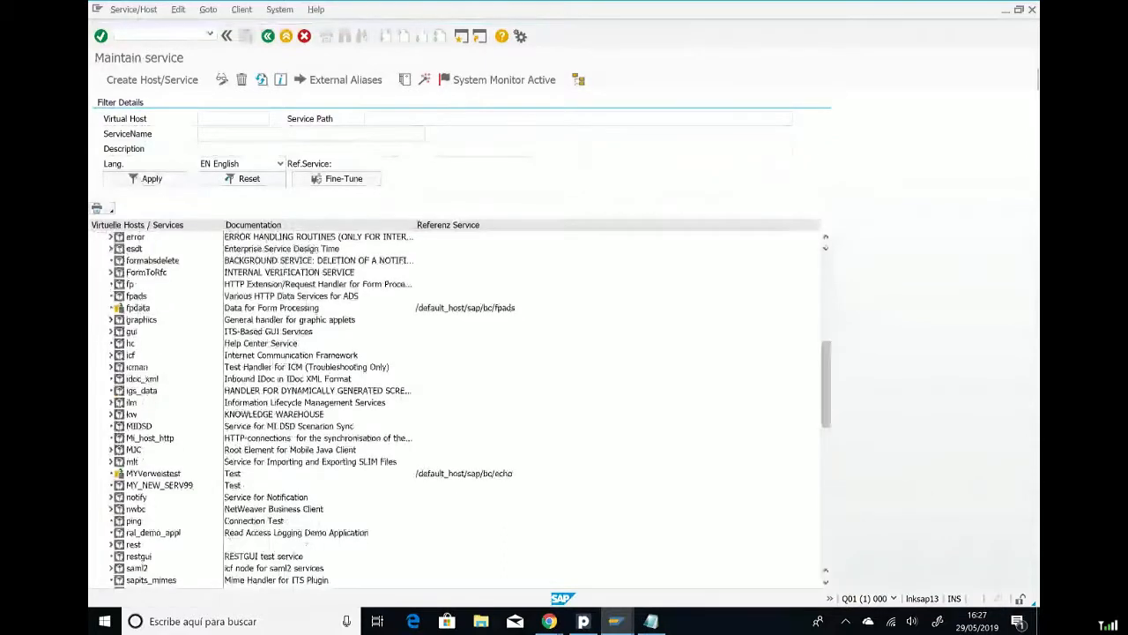
pyautogui.scroll(-1, 456, 405)
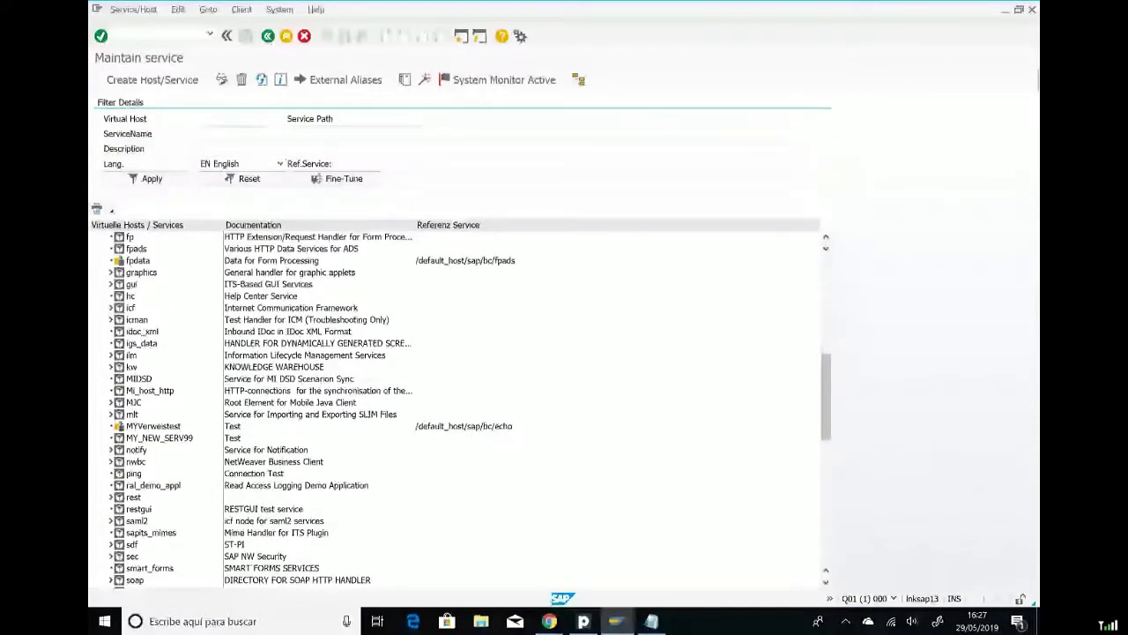
pyautogui.scroll(-10, 456, 405)
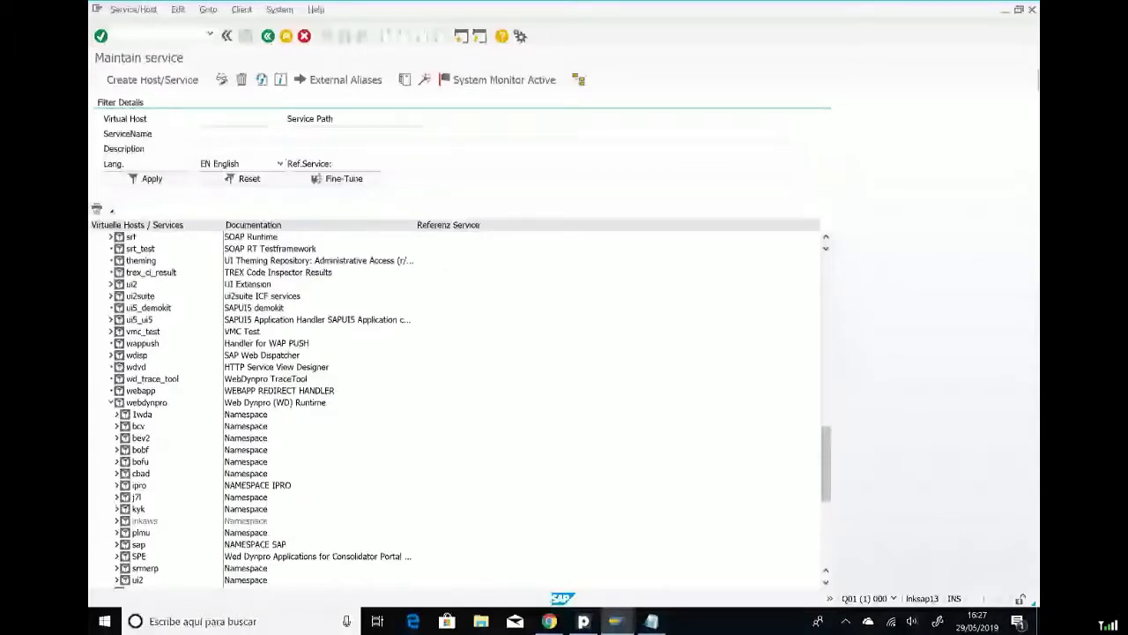
pyautogui.rightClick(154, 521)
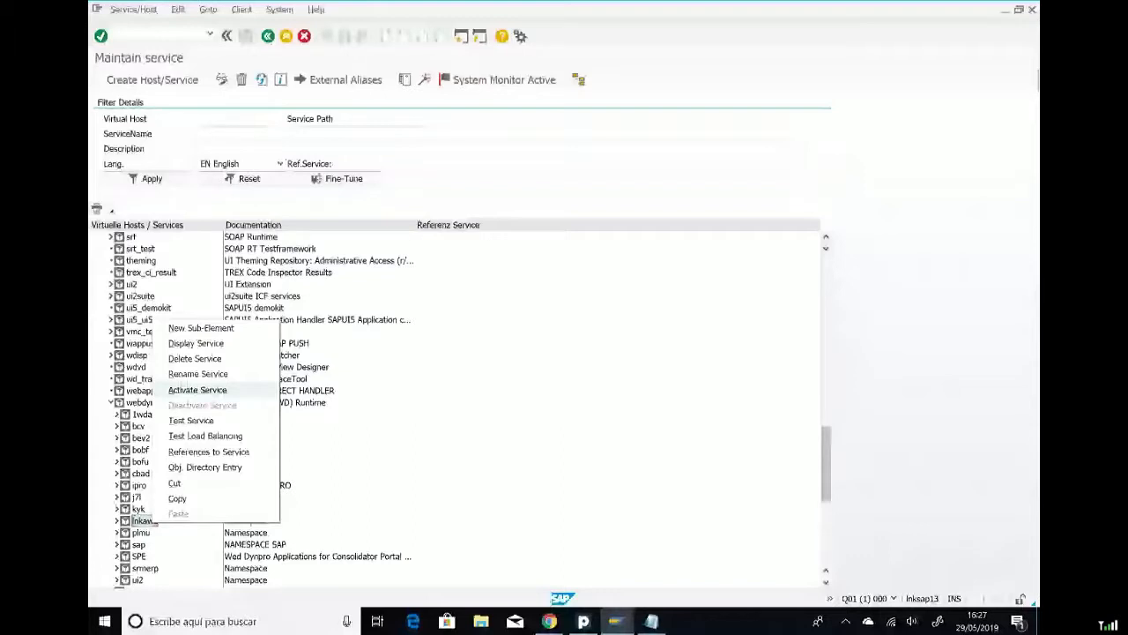
pyautogui.click(198, 390)
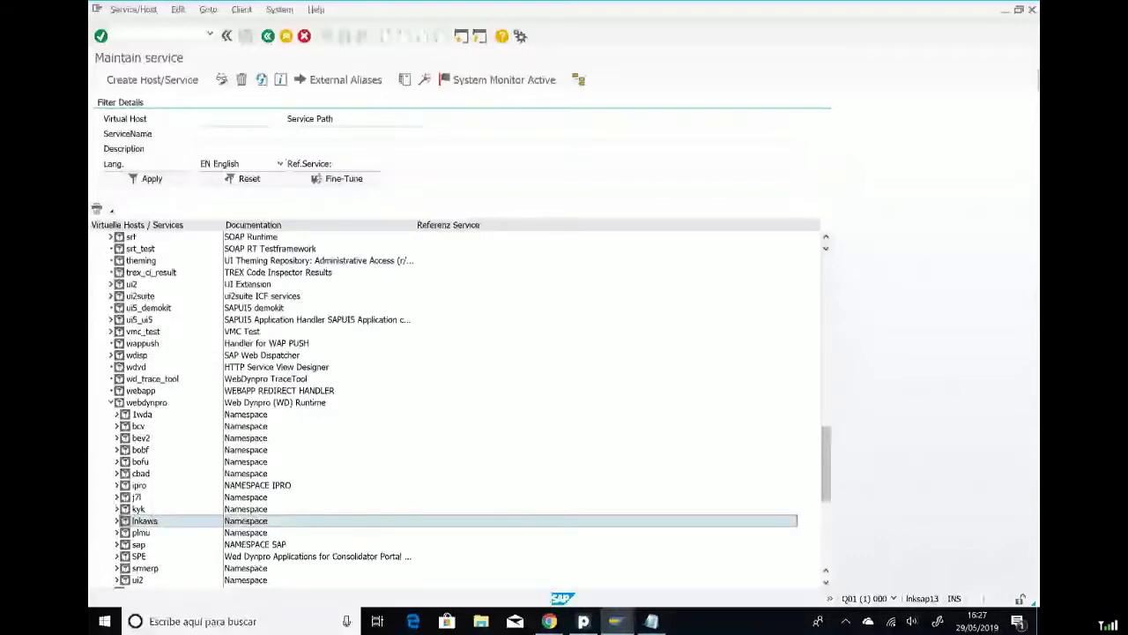
pyautogui.click(268, 36)
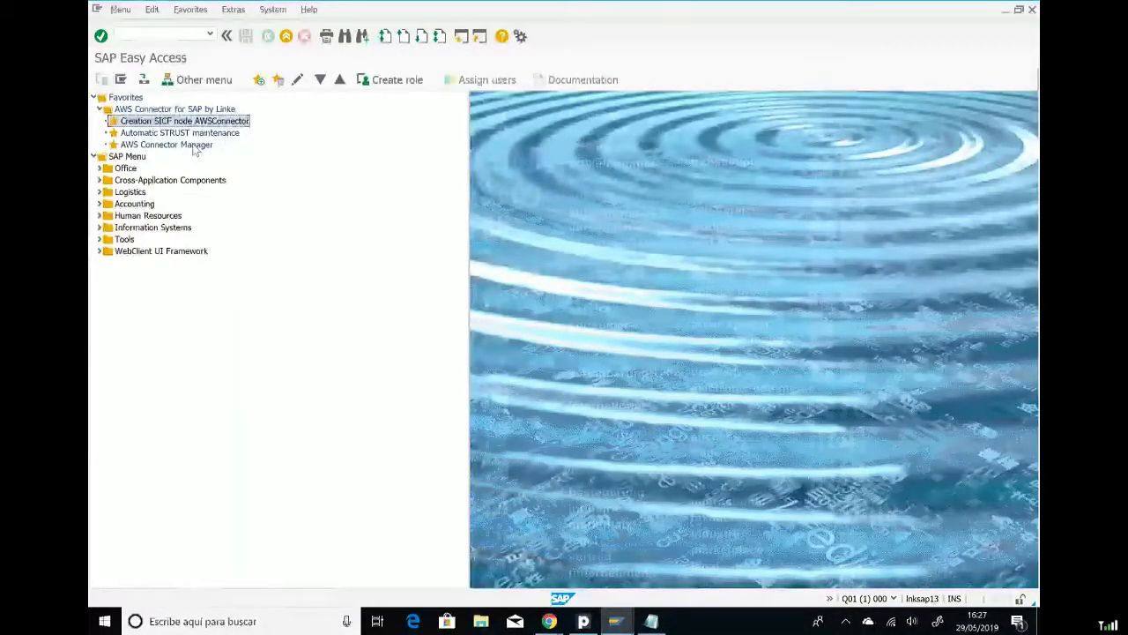
# Step: Open AWS Connector Manager from the favorites in a maximized browser window and check the STRUST job's entry in the system status
pyautogui.click(195, 146)
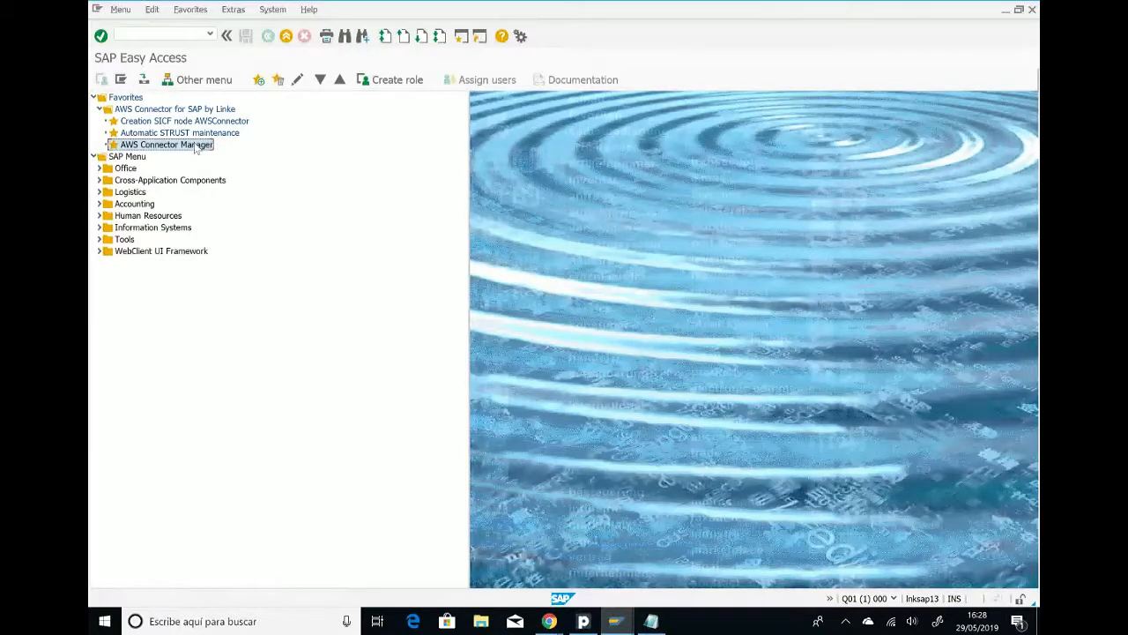
pyautogui.doubleClick(168, 144)
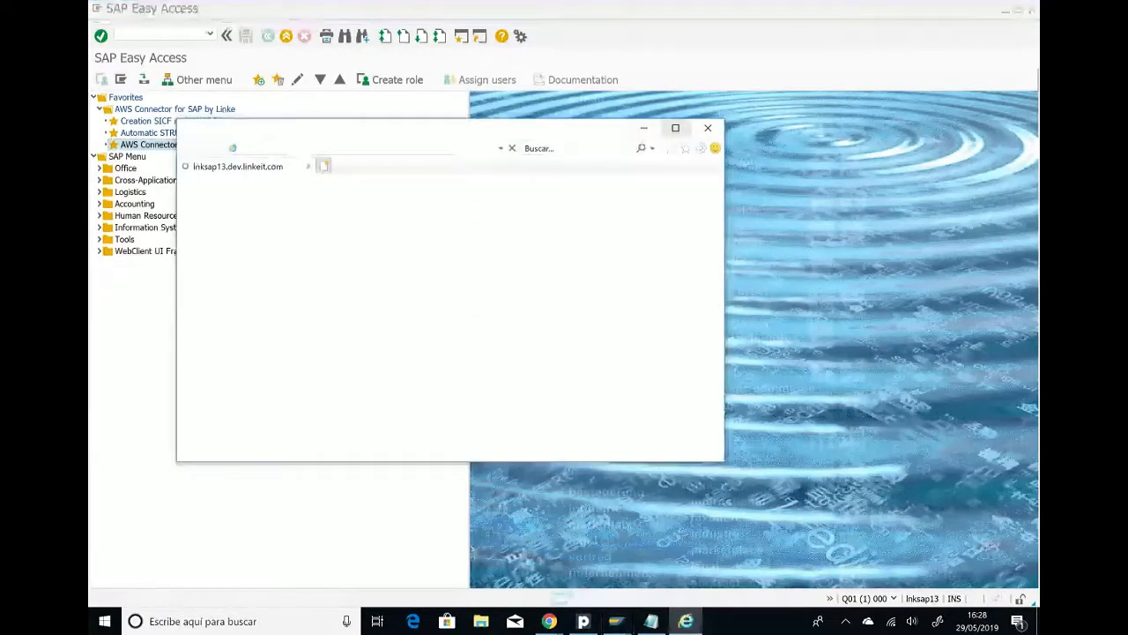
pyautogui.click(675, 128)
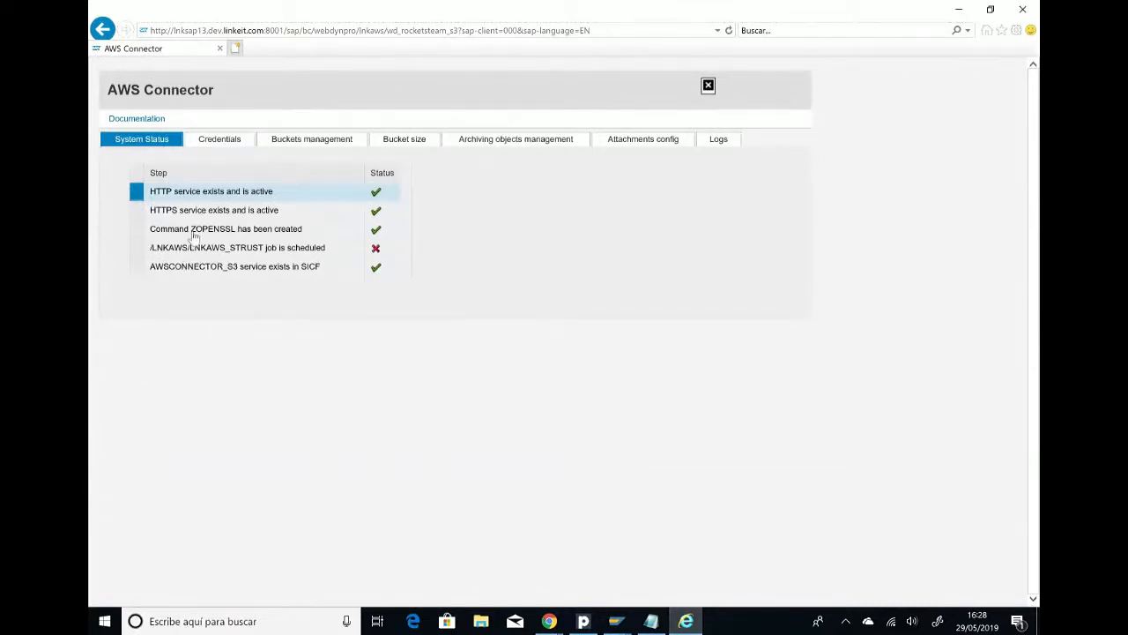
pyautogui.click(263, 249)
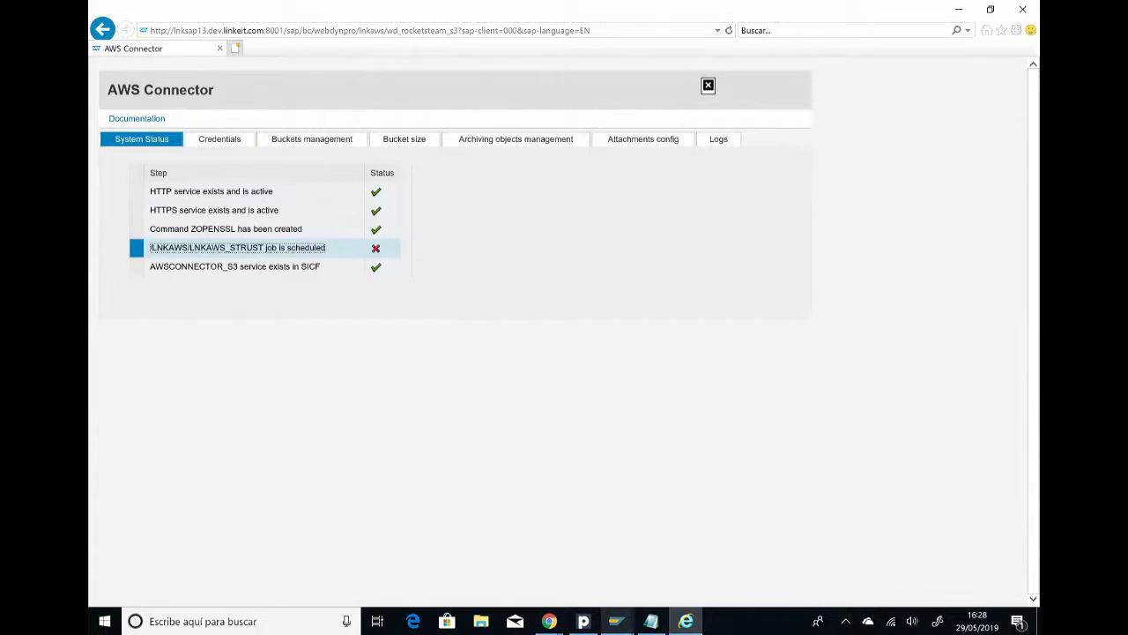
# Step: Switch back to SAP Easy Access, open transaction SM36 and name the new background job /LNKAWS/LNKAWS_STRUST
pyautogui.moveTo(616, 621)
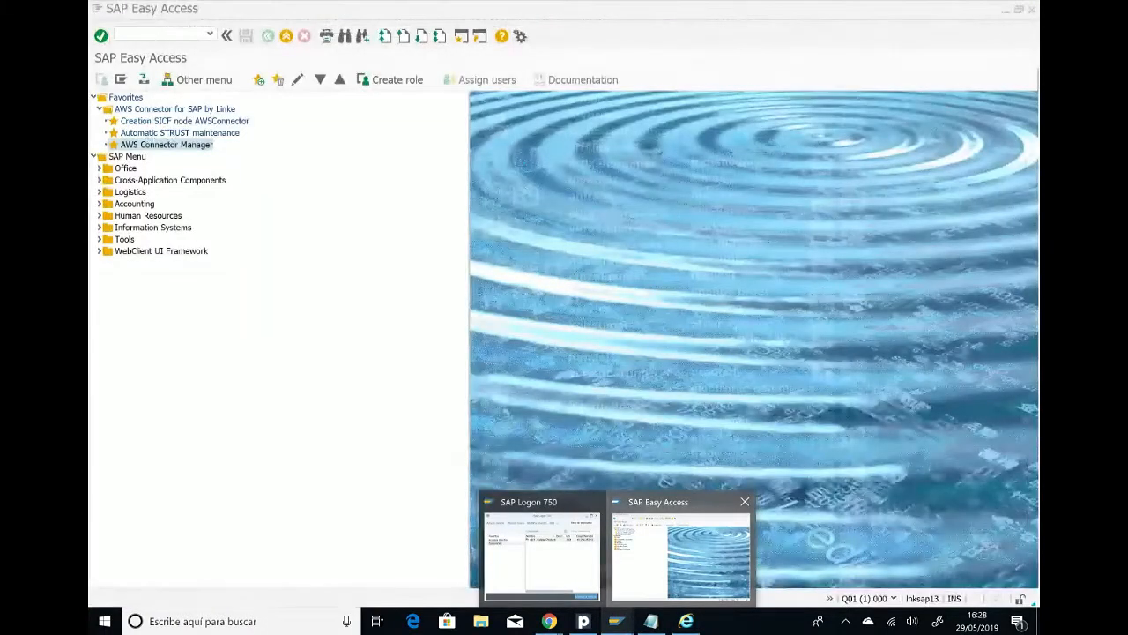
pyautogui.click(682, 551)
pyautogui.click(147, 36)
pyautogui.write('sm36')
pyautogui.press('Return')
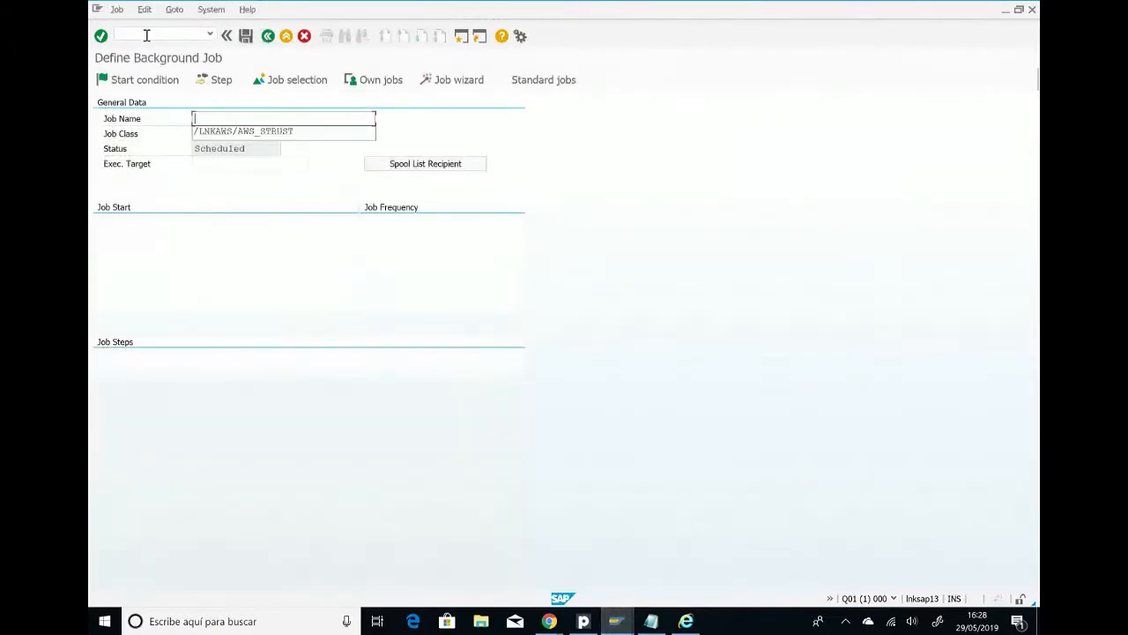
pyautogui.press('Return')
pyautogui.press('Left')
pyautogui.press('Left')
pyautogui.press('Left')
pyautogui.press('Left')
pyautogui.press('Left')
pyautogui.press('Left')
pyautogui.press('Left')
pyautogui.press('Left')
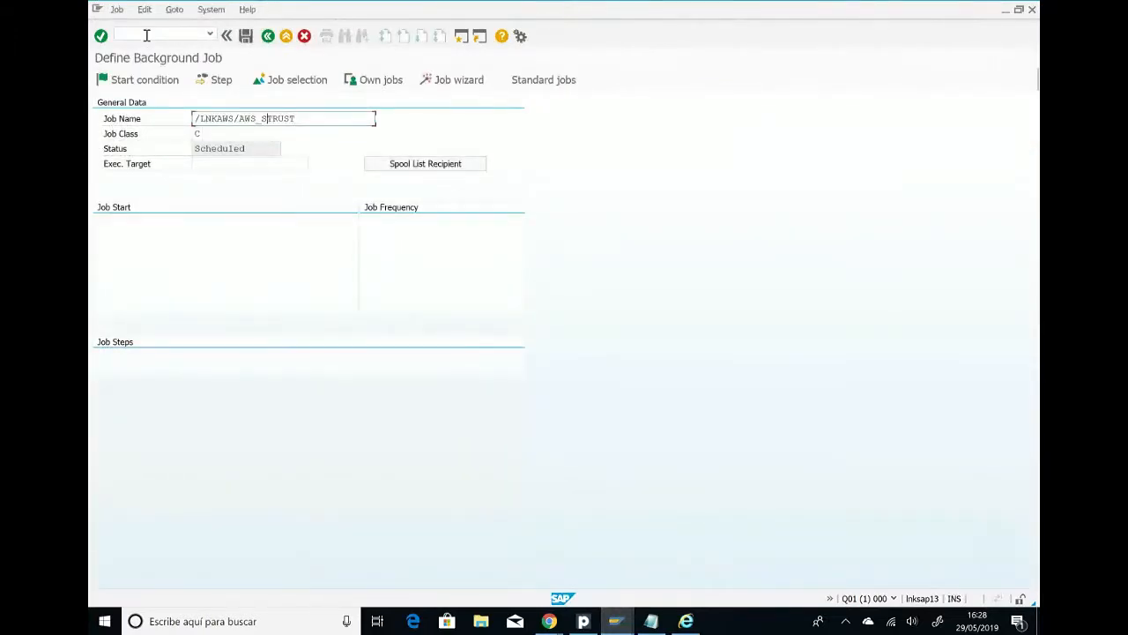
pyautogui.press('BackSpace')
pyautogui.press('BackSpace')
pyautogui.press('BackSpace')
pyautogui.write('LNKAWS')
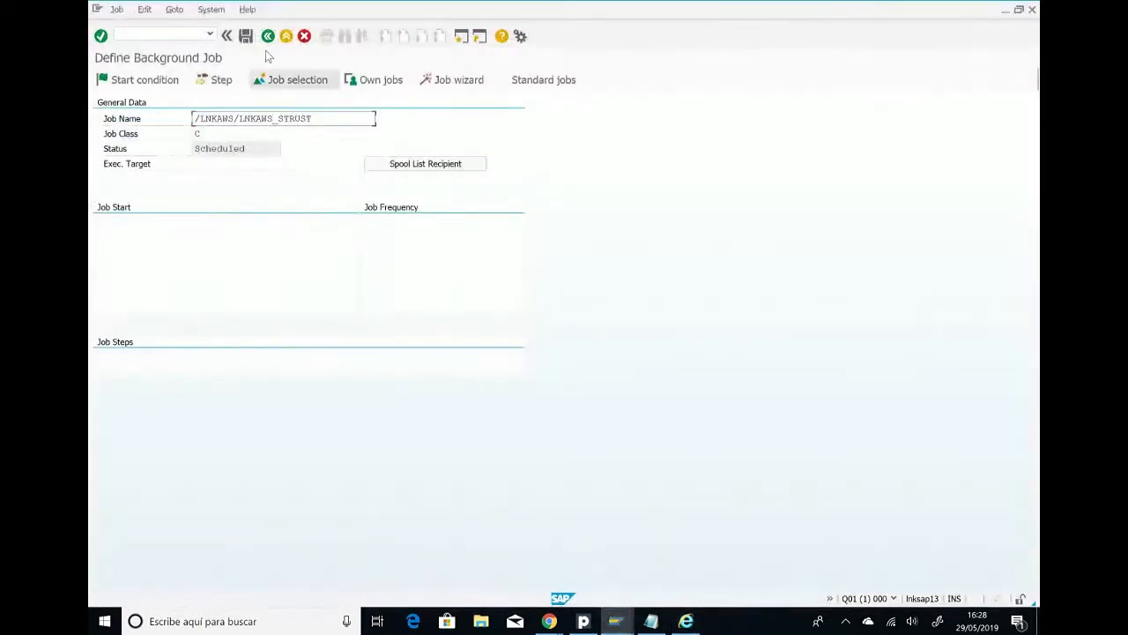
# Step: Add a job step that runs the ABAP program /LNKAWS/AWS_STRUST, save it and return to the job definition
pyautogui.click(217, 79)
pyautogui.click(220, 246)
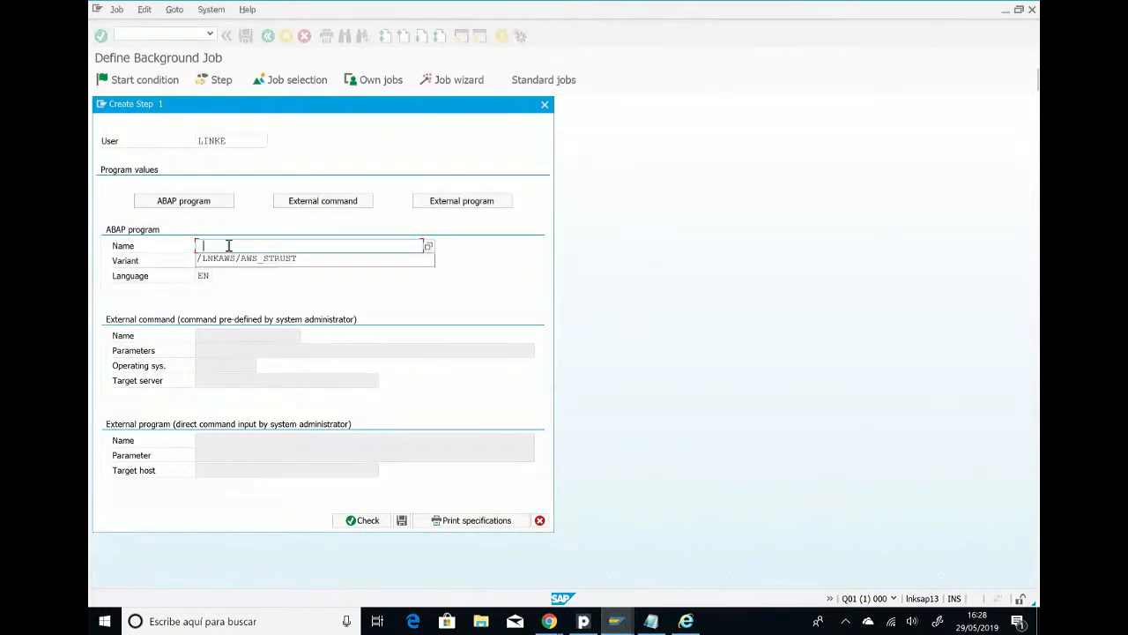
pyautogui.click(228, 257)
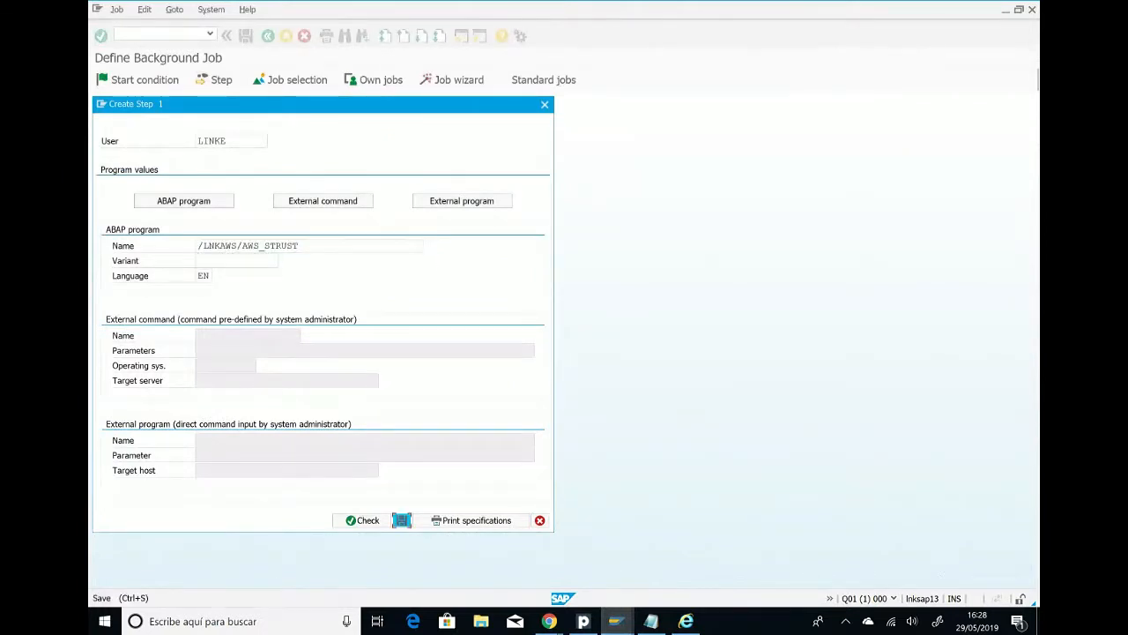
pyautogui.click(401, 520)
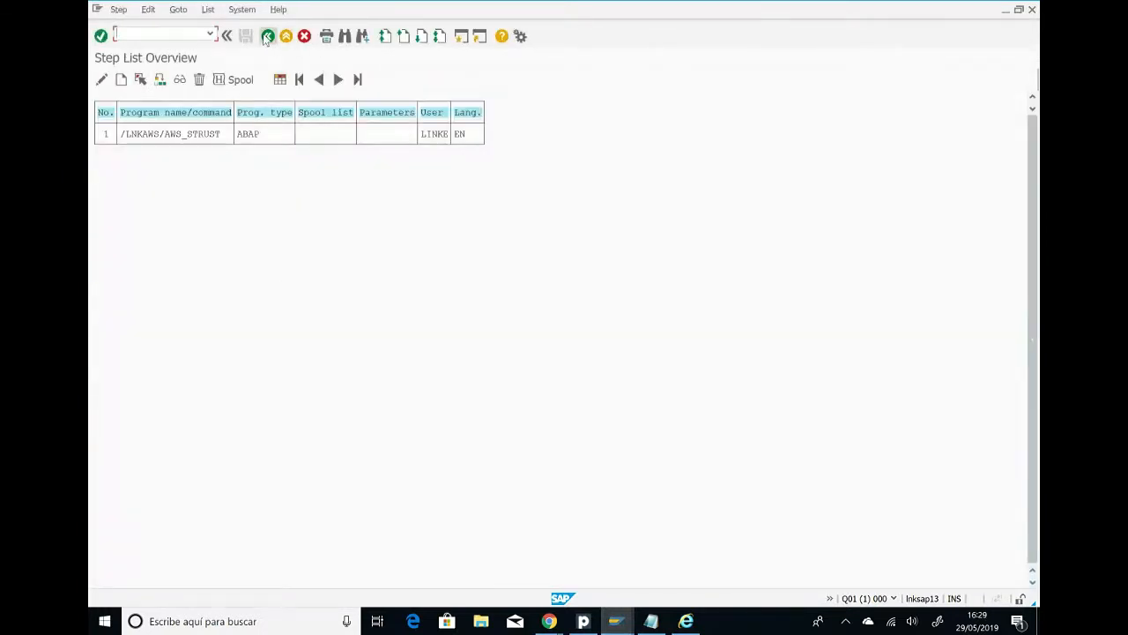
pyautogui.click(268, 36)
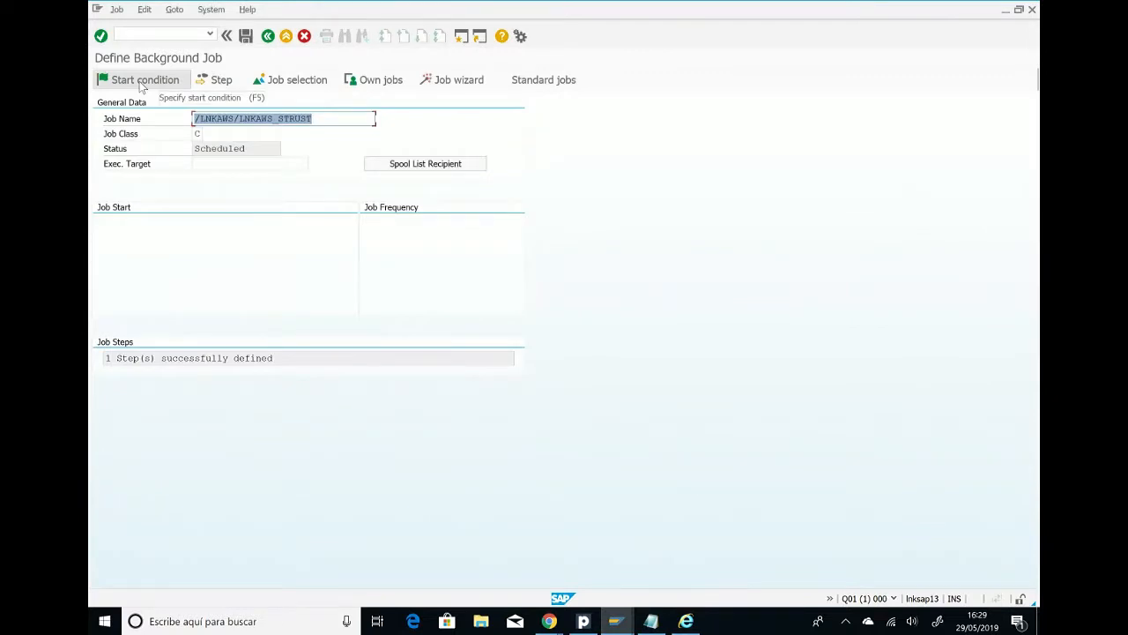
# Step: Set the job's scheduled start to 30.05.2019 at 09:00:00
pyautogui.click(141, 82)
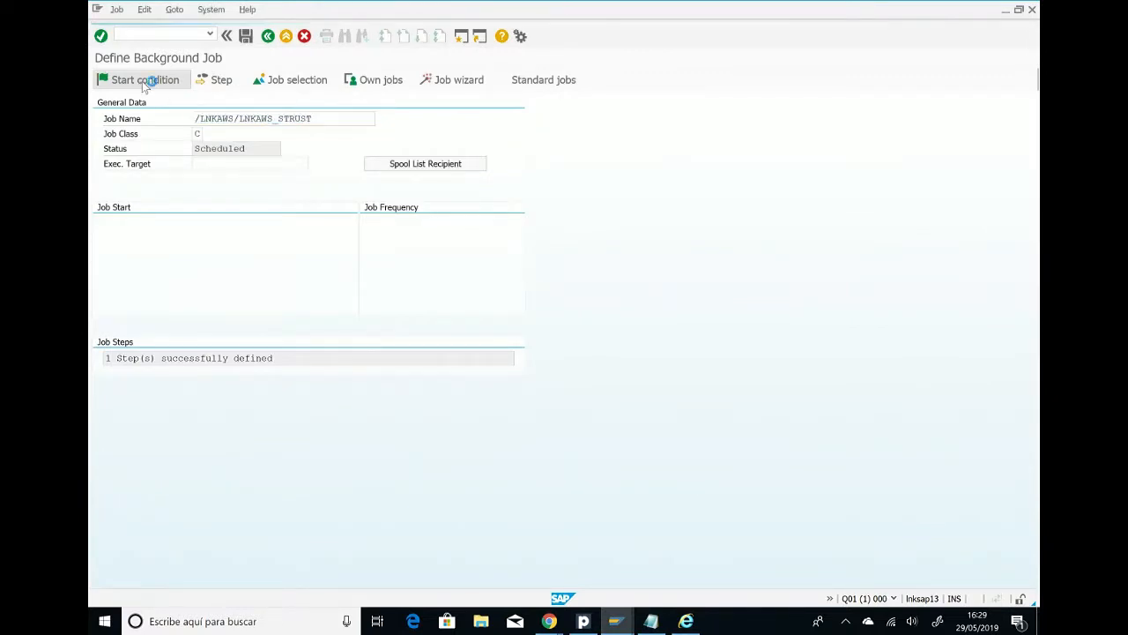
pyautogui.click(213, 141)
pyautogui.click(299, 186)
pyautogui.click(307, 198)
pyautogui.click(428, 185)
pyautogui.click(429, 198)
# Step: Make the /LNKAWS/LNKAWS_STRUST job periodic with a Daily period, save the start condition and the job, and leave the job definition
pyautogui.click(127, 410)
pyautogui.click(402, 443)
pyautogui.click(265, 236)
pyautogui.click(269, 320)
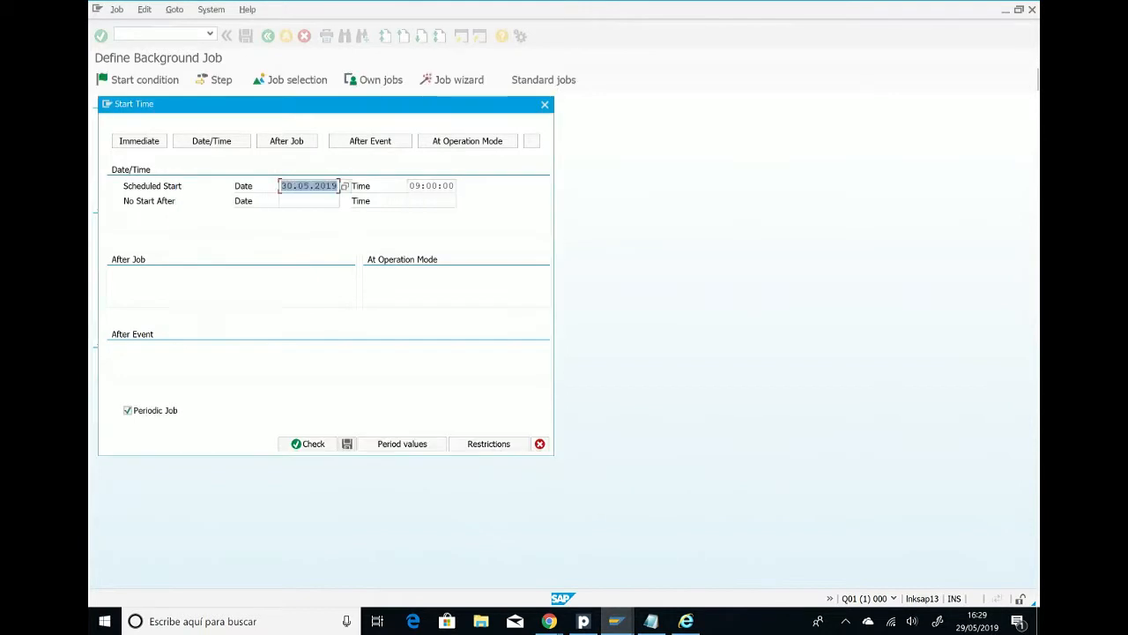
pyautogui.click(247, 36)
pyautogui.click(247, 37)
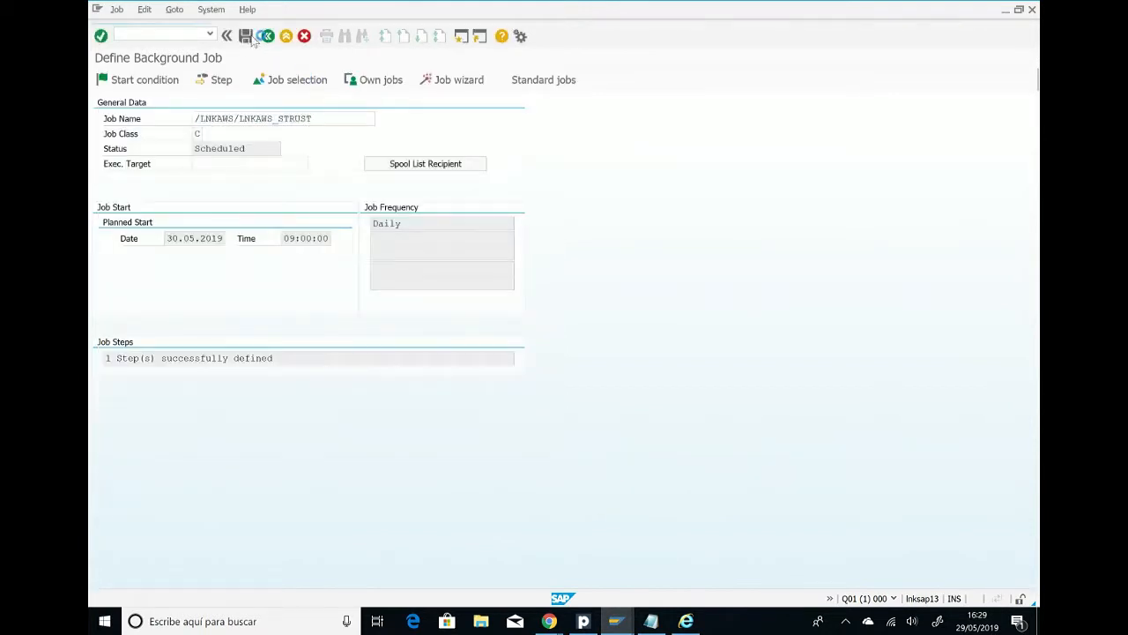
pyautogui.click(287, 36)
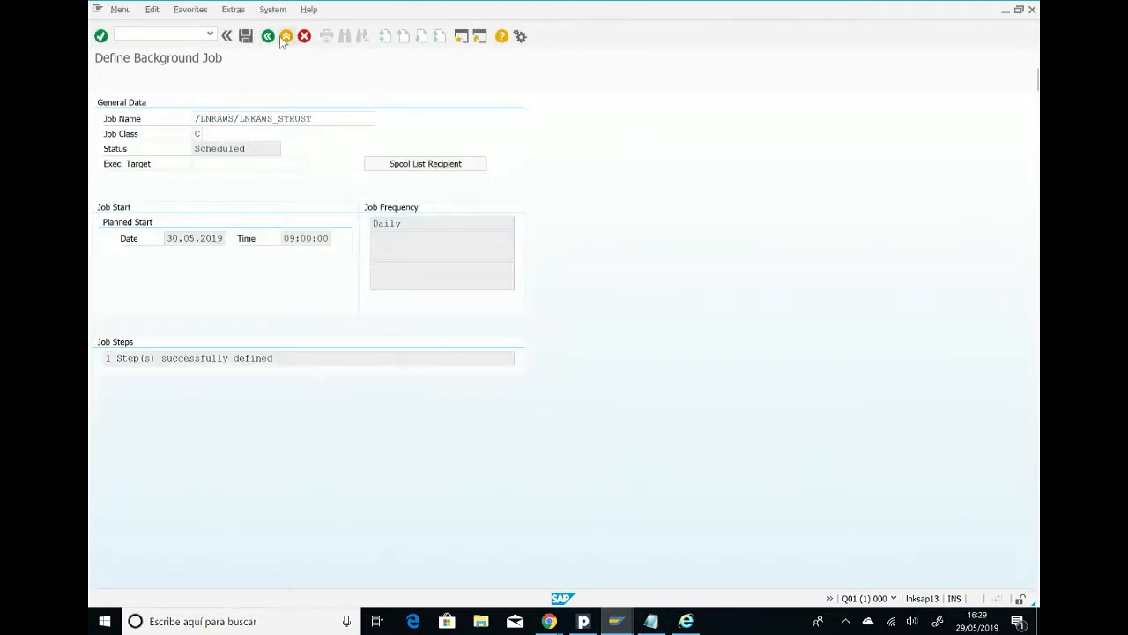
# Step: Switch to the AWS Connector page in the browser, reload it, and add a credentials entry with user name AWSConnector
pyautogui.click(686, 620)
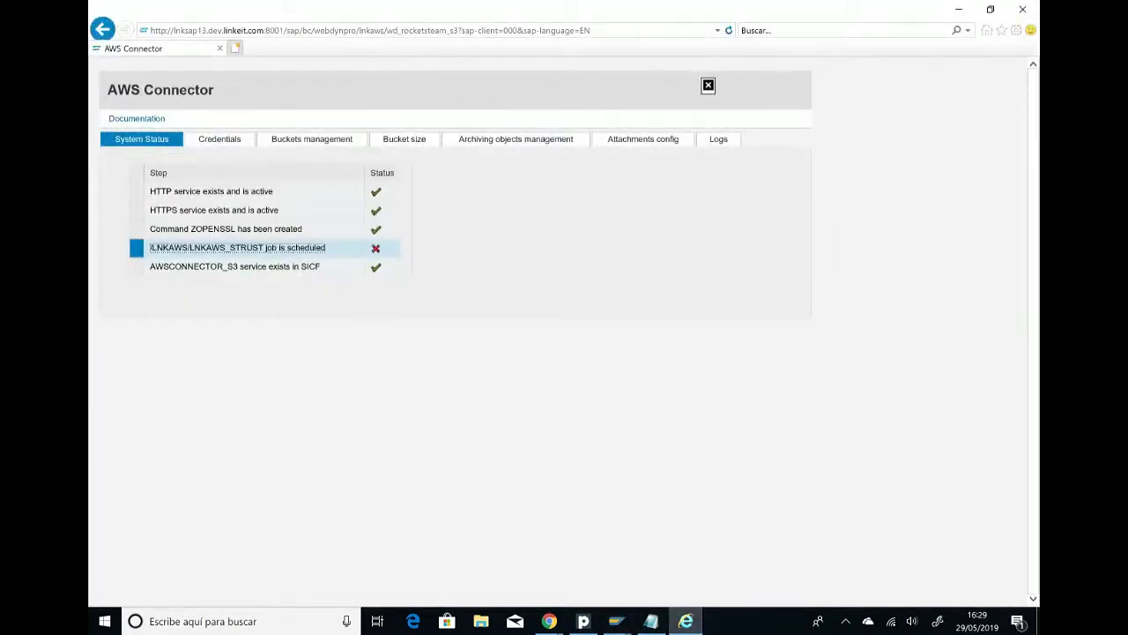
pyautogui.click(729, 30)
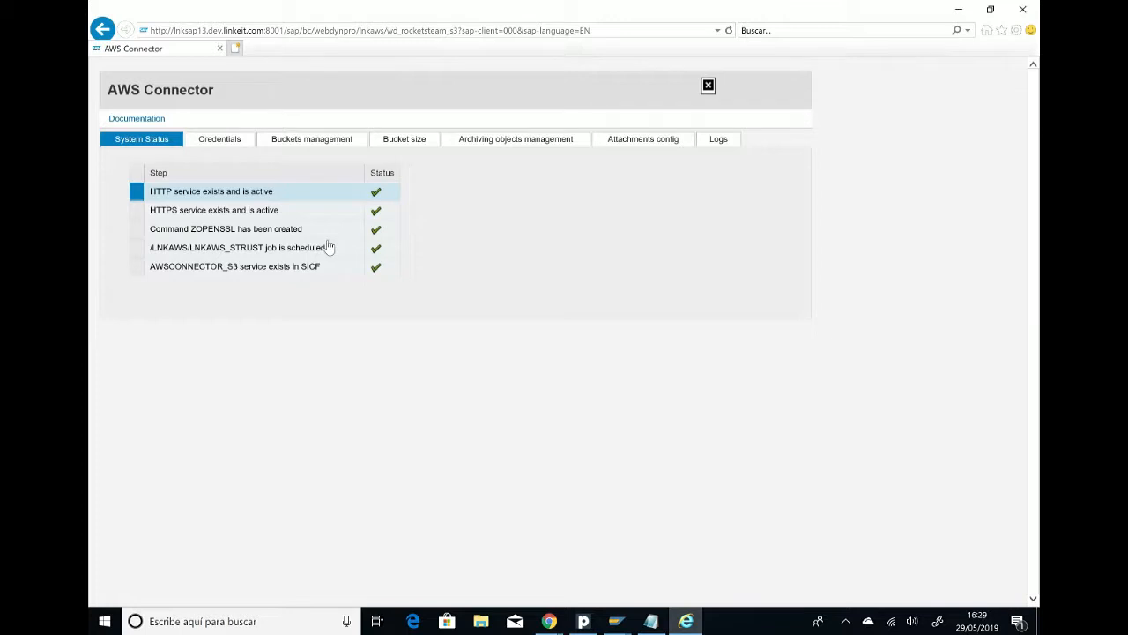
pyautogui.click(231, 143)
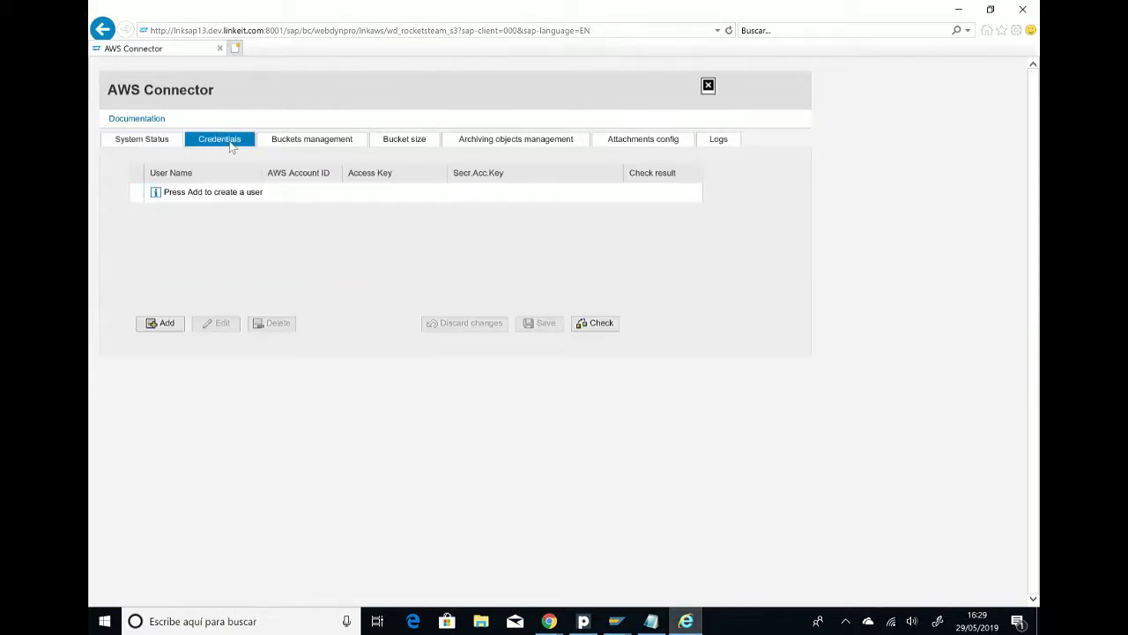
pyautogui.click(151, 323)
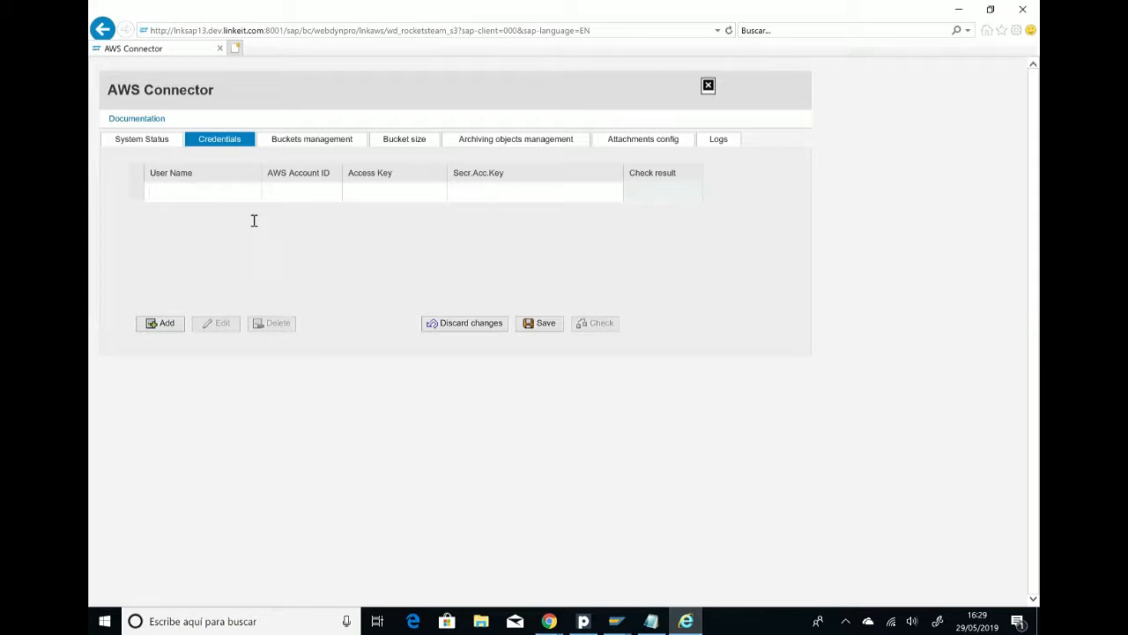
pyautogui.write('AWSCon')
pyautogui.press('Down')
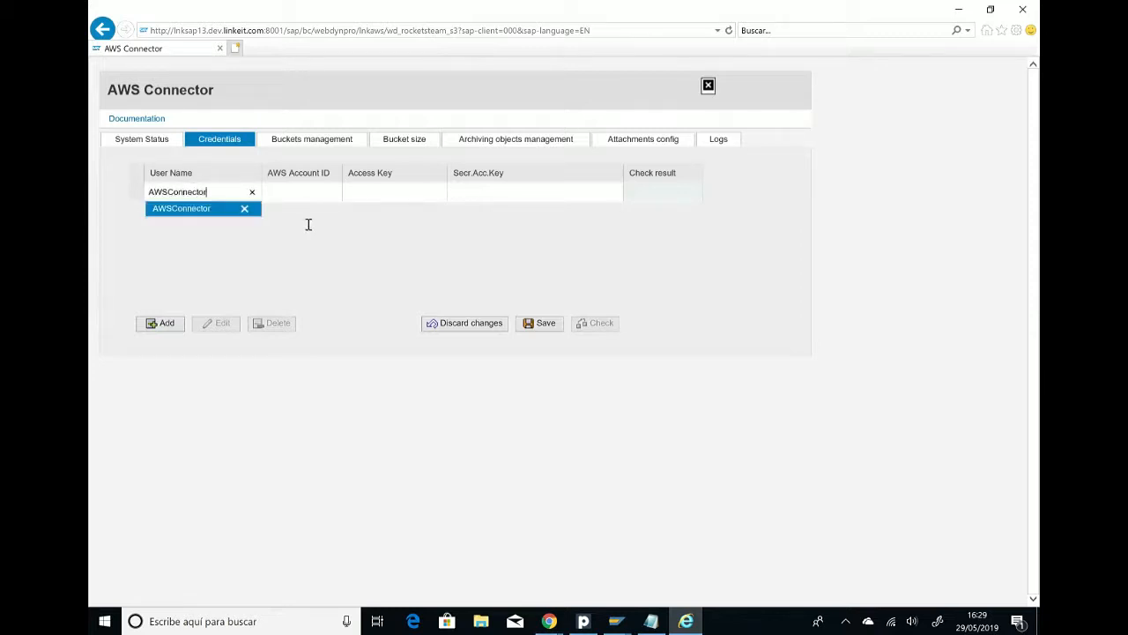
# Step: Copy the account ID from the Notepad note into the new entry's AWS Account ID field
pyautogui.press('Tab')
pyautogui.hotkey('alt', 'Tab')
pyautogui.hotkey('ctrl', 'shift', 'Left')
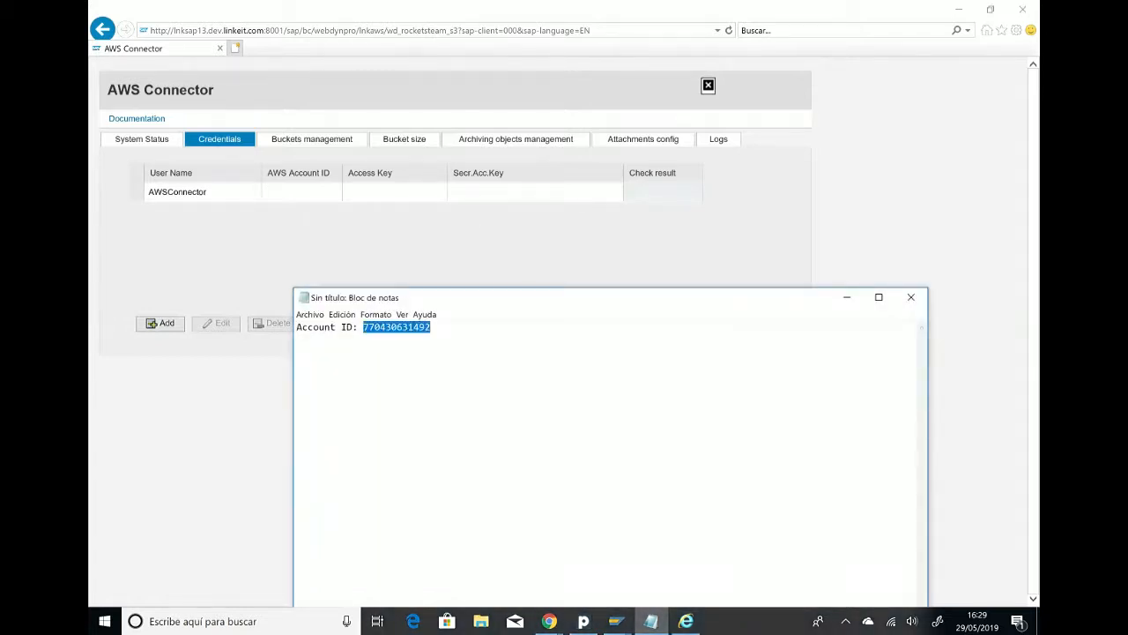
pyautogui.hotkey('ctrl', 'c')
pyautogui.click(846, 297)
pyautogui.hotkey('ctrl', 'v')
pyautogui.click(374, 191)
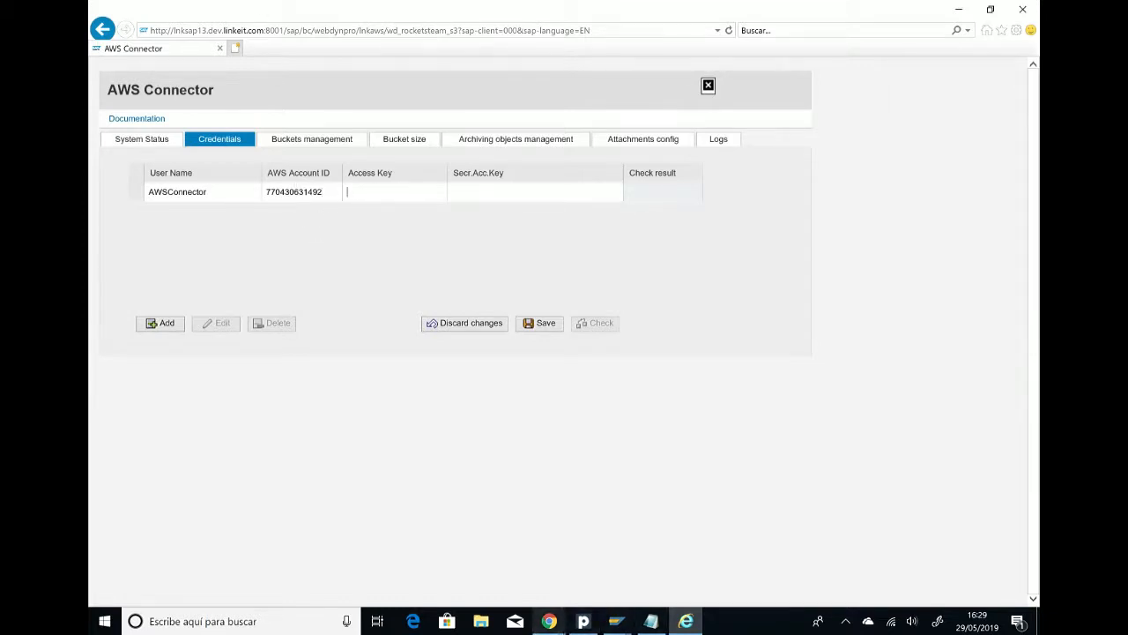
# Step: Switch to the AWS console in Chrome, open CloudFormation and show the outputs of the AWSConnectorCloudFormation stack
pyautogui.moveTo(549, 621)
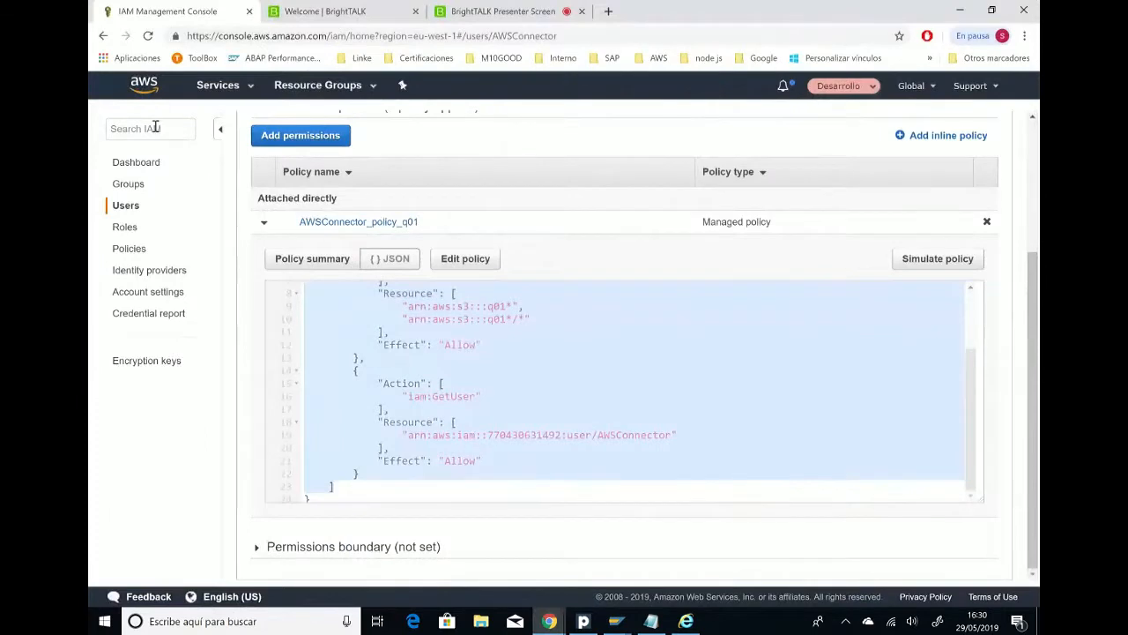
pyautogui.click(216, 85)
pyautogui.click(143, 182)
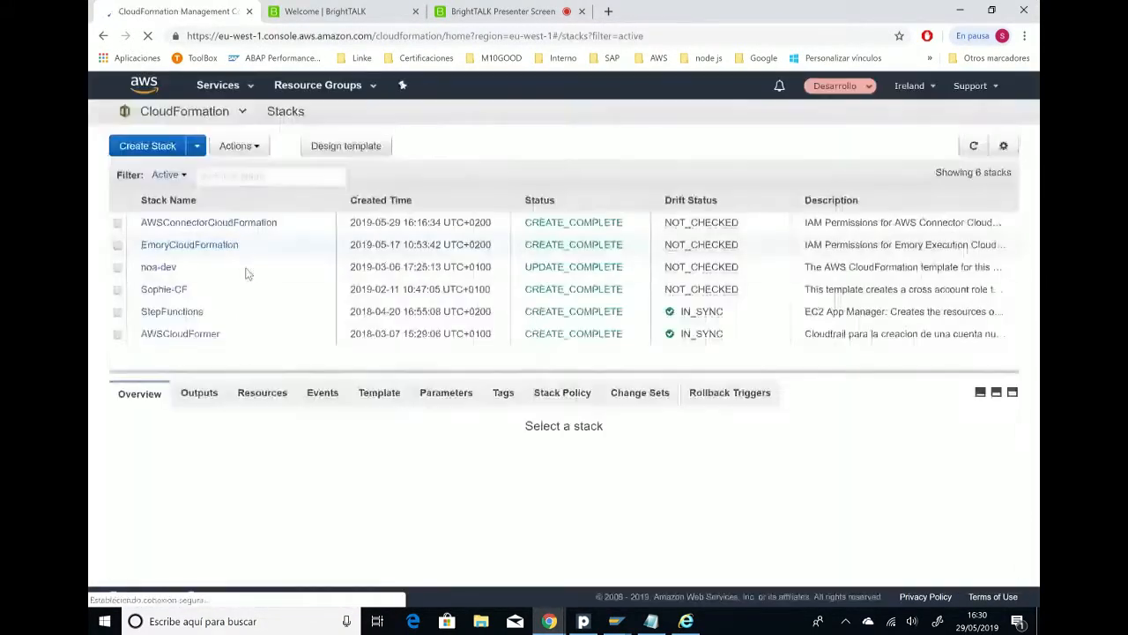
pyautogui.click(117, 223)
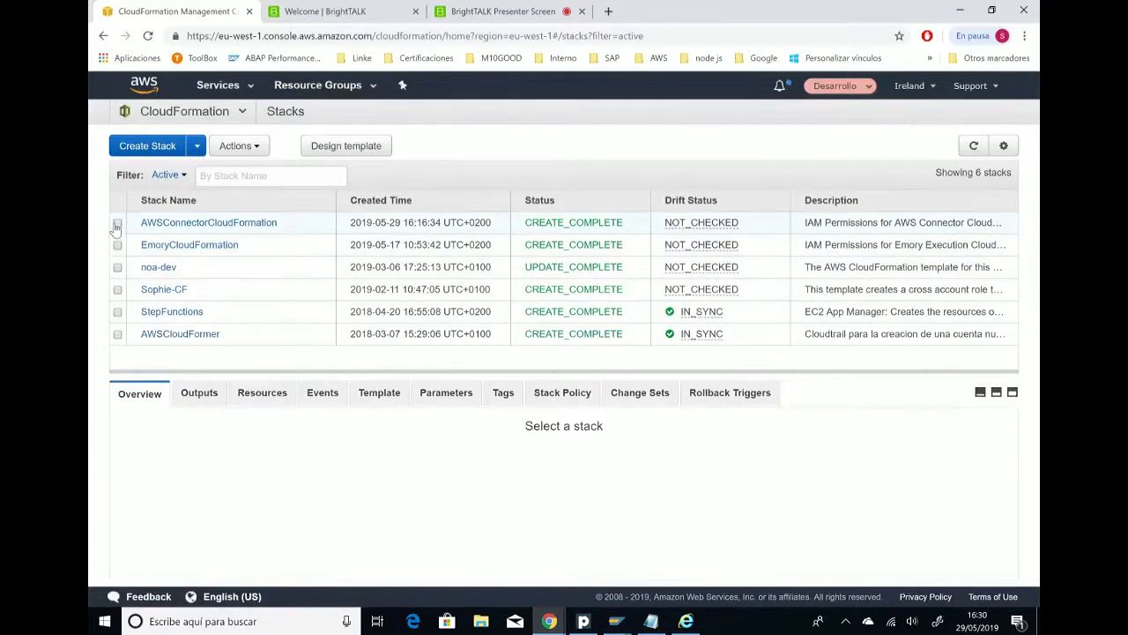
pyautogui.click(200, 393)
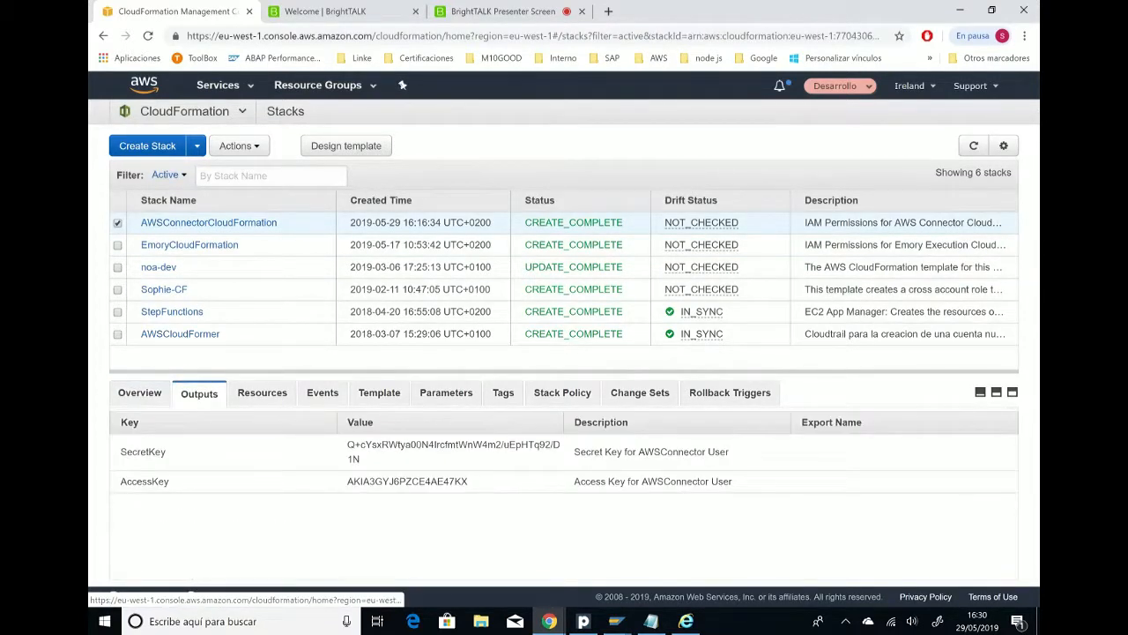
# Step: Copy the stack's AccessKey output into the Access Key field of the AWSConnector credentials entry in the AWS Connector page
pyautogui.moveTo(468, 481); pyautogui.dragTo(347, 481)
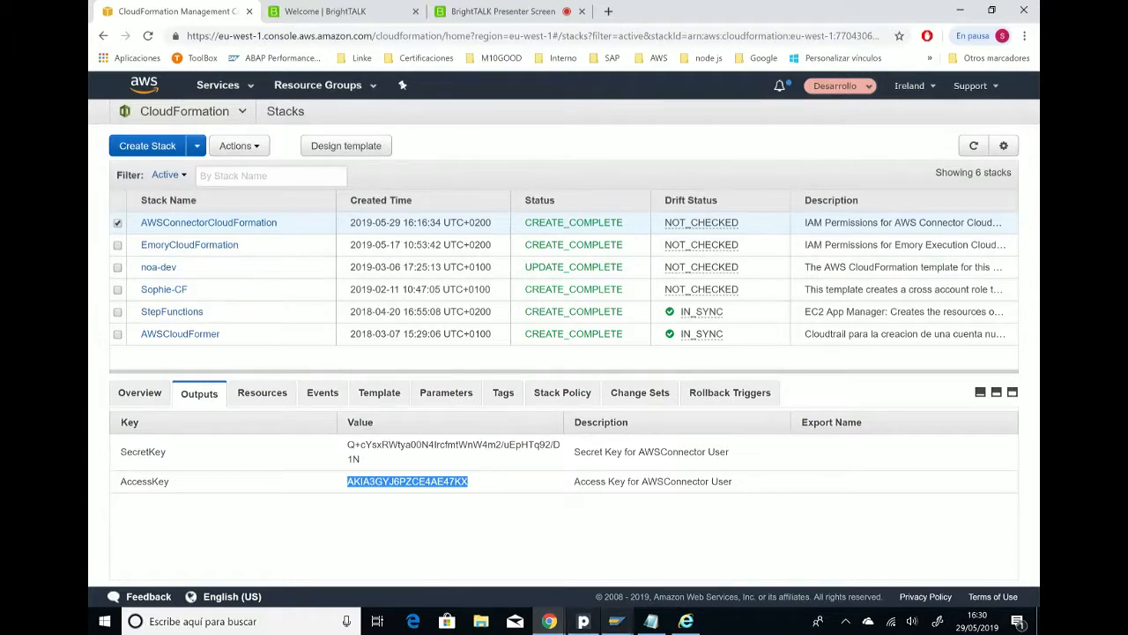
pyautogui.click(685, 620)
pyautogui.hotkey('ctrl', 'v')
# Step: Copy the stack's SecretKey output into the entry's Secr.Acc.Key field, and save and check the credentials
pyautogui.click(466, 194)
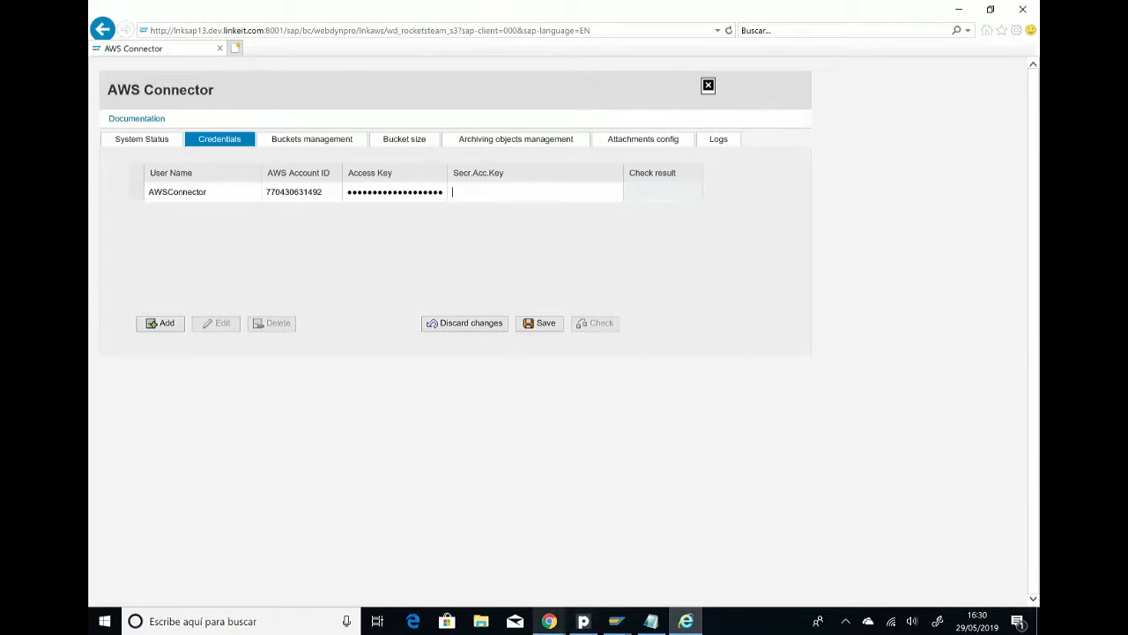
pyautogui.moveTo(549, 621)
pyautogui.click(546, 573)
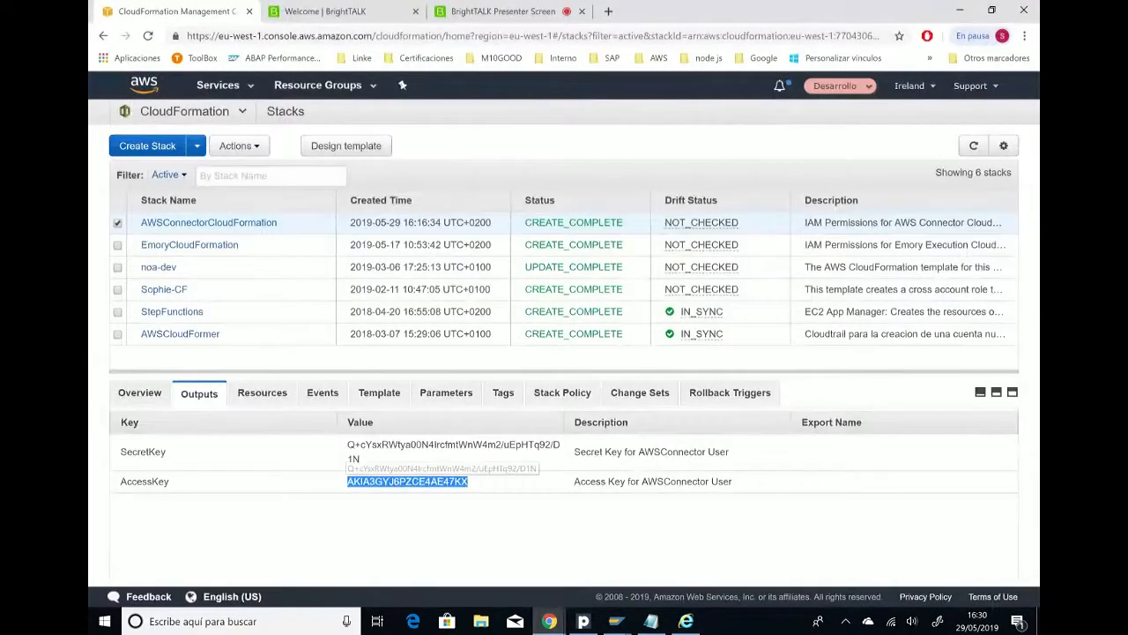
pyautogui.moveTo(347, 444); pyautogui.dragTo(362, 459)
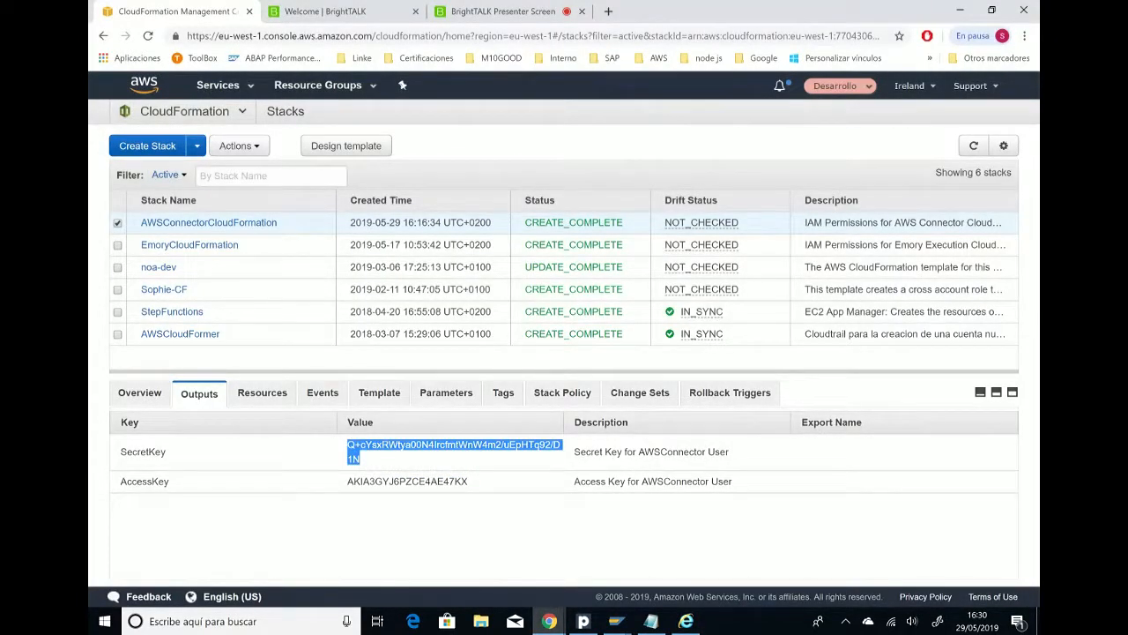
pyautogui.click(685, 620)
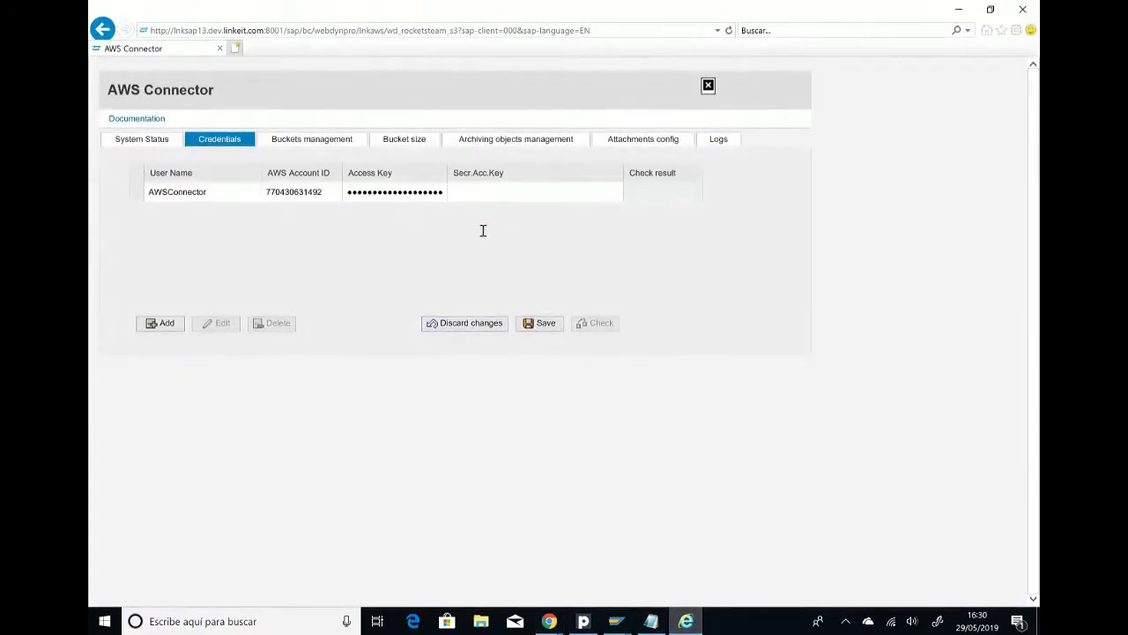
pyautogui.hotkey('ctrl', 'v')
pyautogui.click(539, 324)
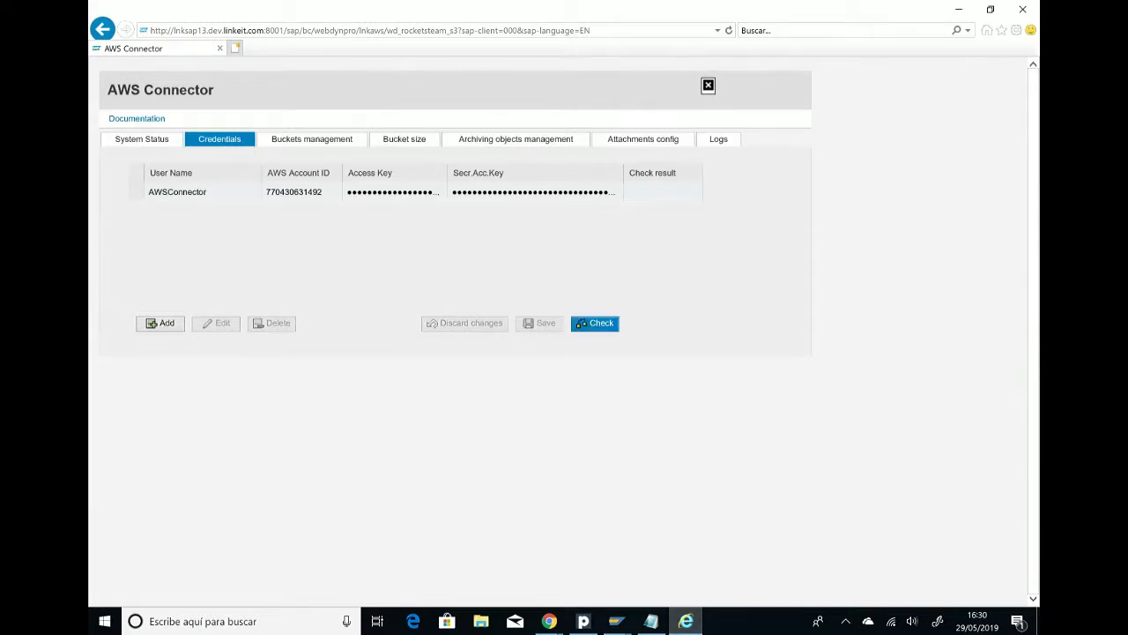
pyautogui.click(595, 322)
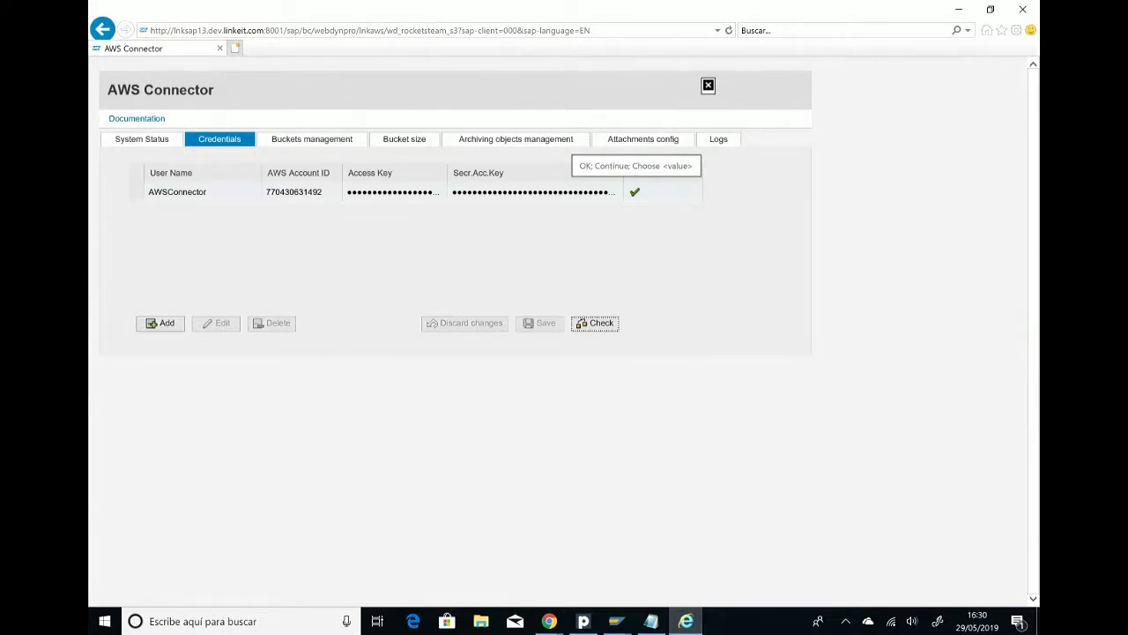
# Step: Add a first bucket entry named doc_storage in the connector's buckets management
pyautogui.click(341, 145)
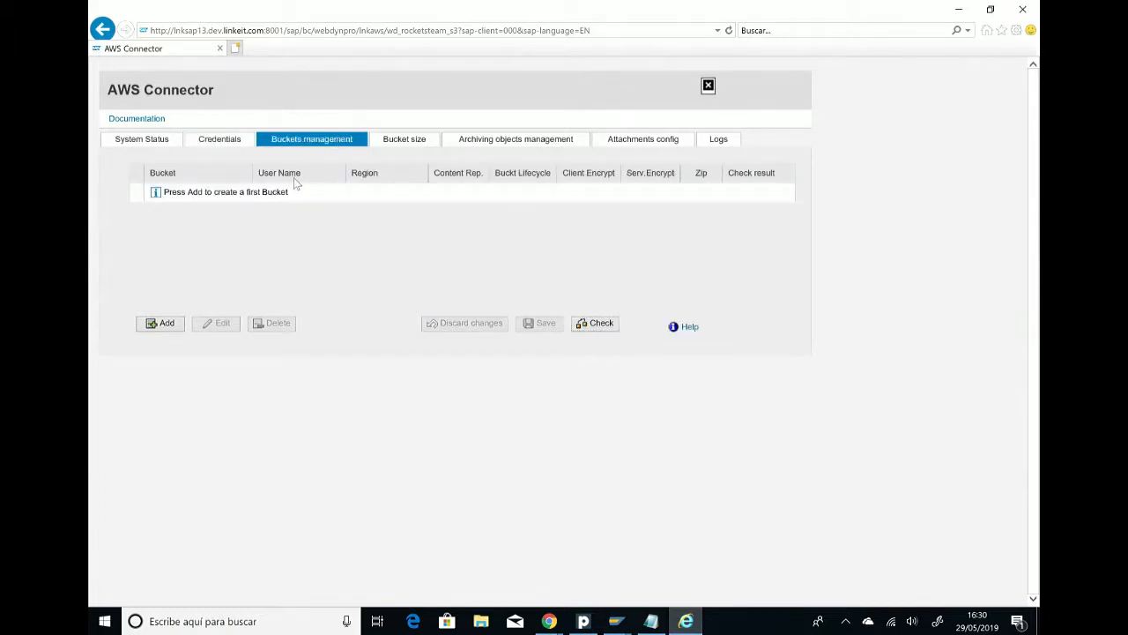
pyautogui.click(160, 323)
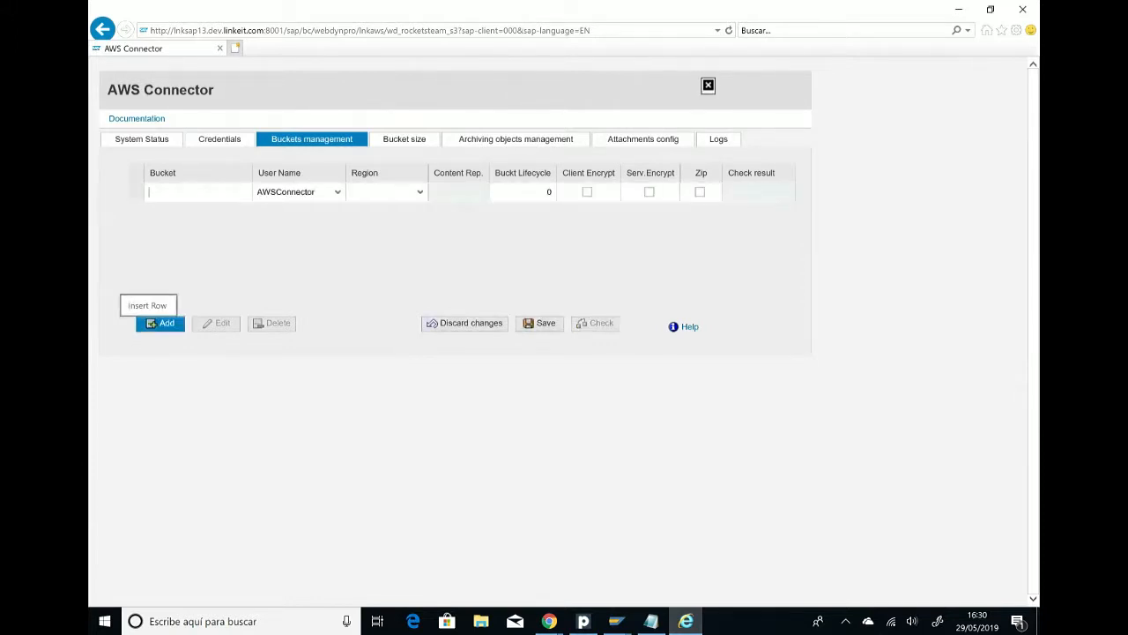
pyautogui.write('DOC')
pyautogui.press('BackSpace')
pyautogui.press('BackSpace')
pyautogui.press('BackSpace')
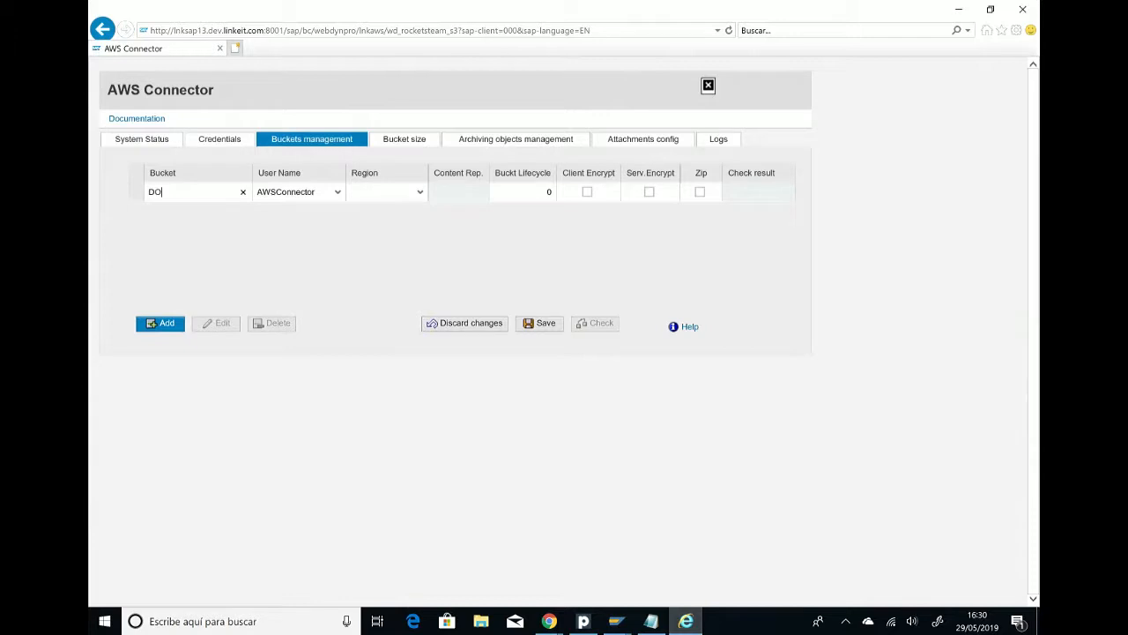
pyautogui.write('doc')
pyautogui.write('_storage')
# Step: Set the new bucket's region to EU (Ireland), enable server encryption and try to save it
pyautogui.click(419, 192)
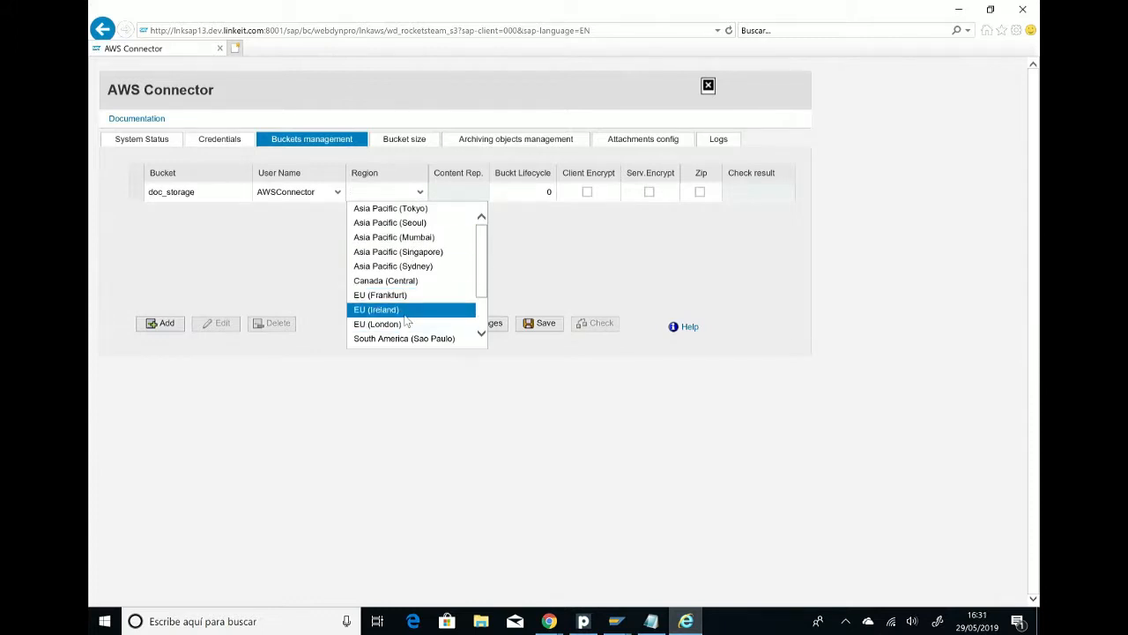
pyautogui.click(405, 315)
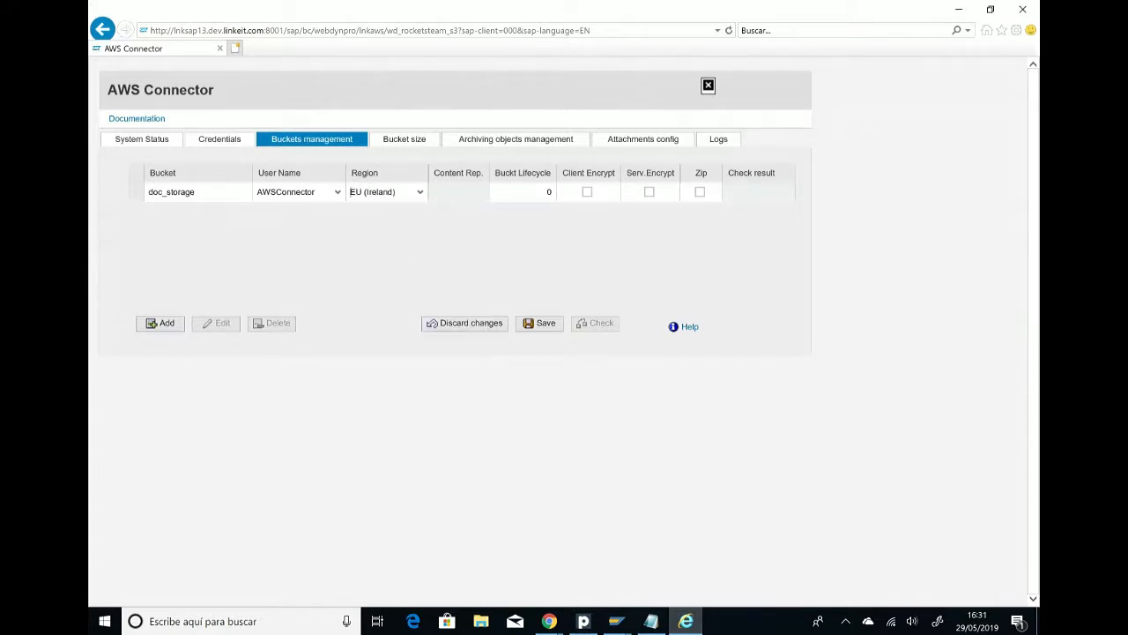
pyautogui.click(650, 191)
pyautogui.click(539, 323)
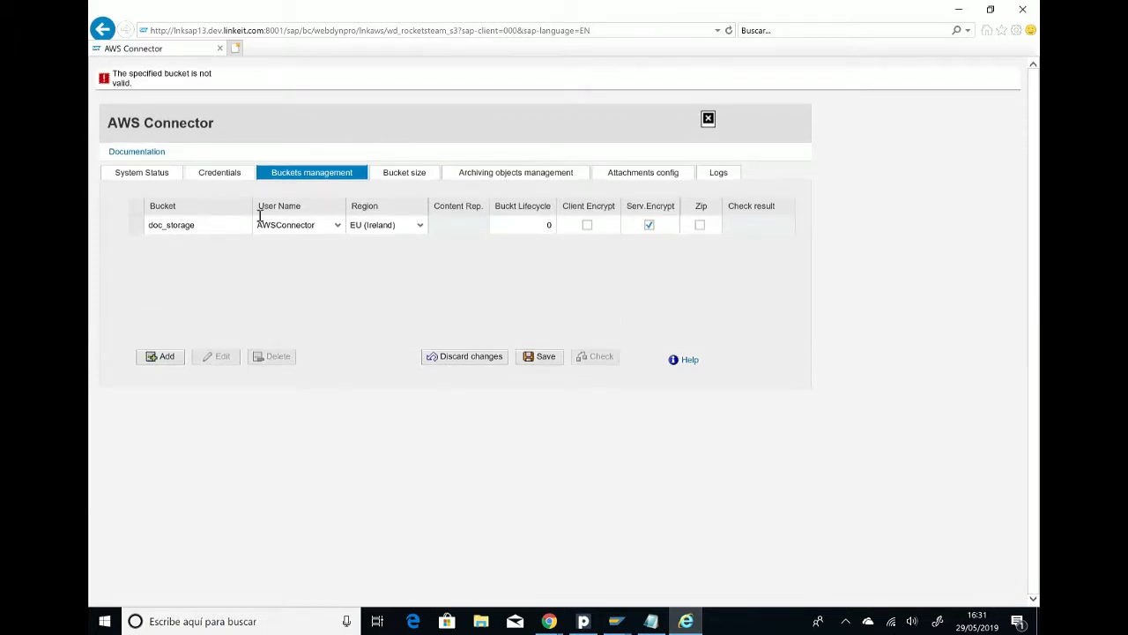
# Step: Rename the doc_storage bucket entry as docstorage and save it
pyautogui.doubleClick(185, 234)
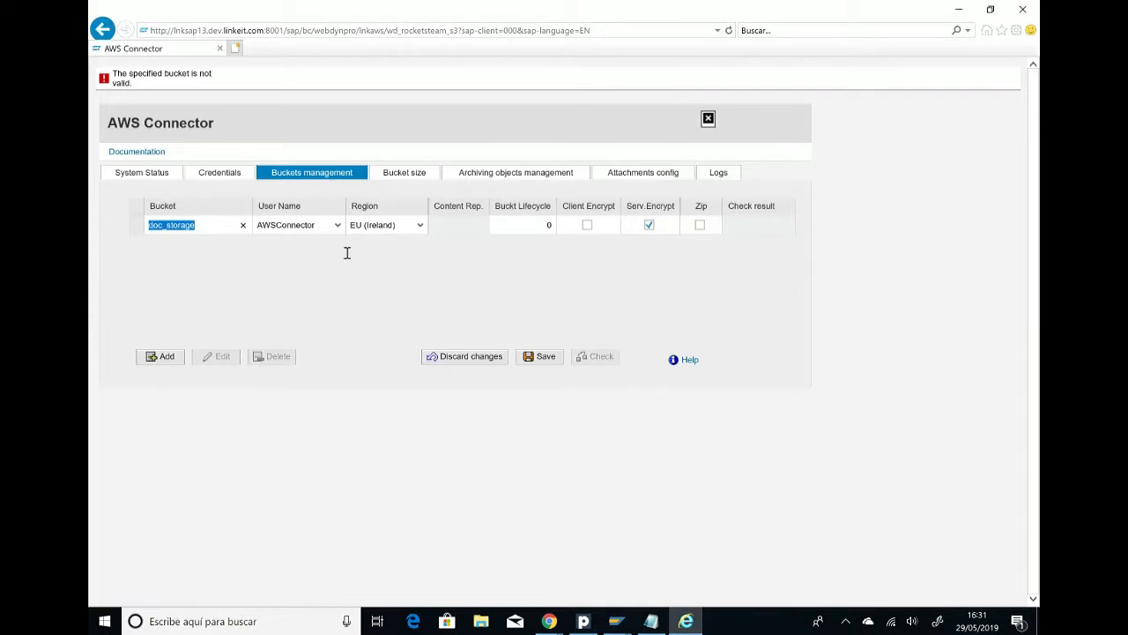
pyautogui.press('Tab')
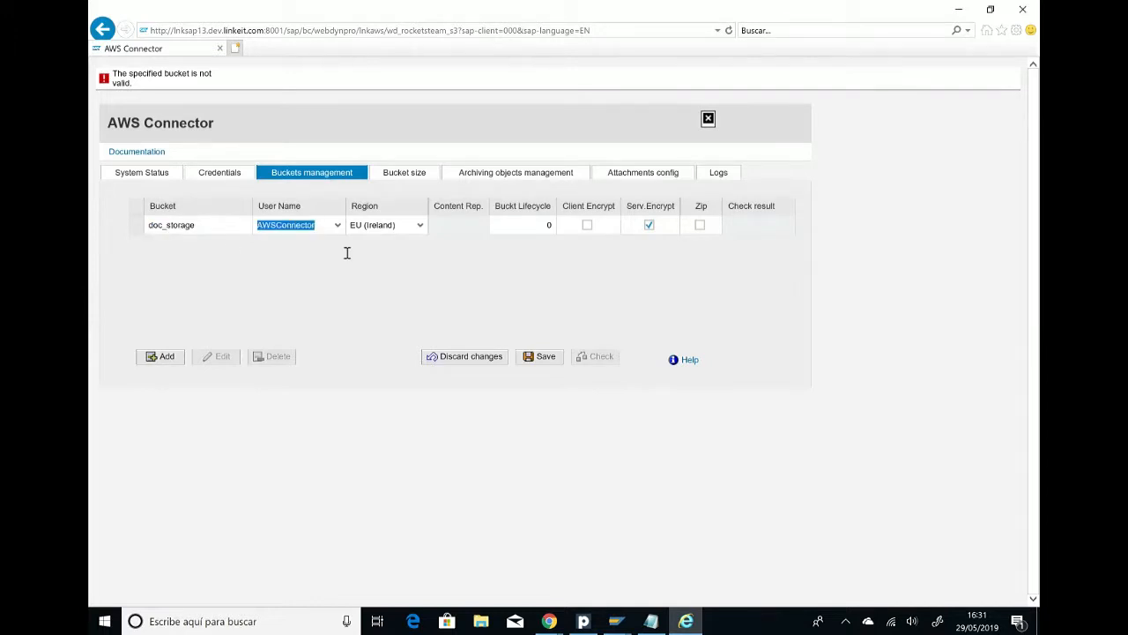
pyautogui.doubleClick(168, 226)
pyautogui.click(165, 226)
pyautogui.press('BackSpace')
pyautogui.click(539, 357)
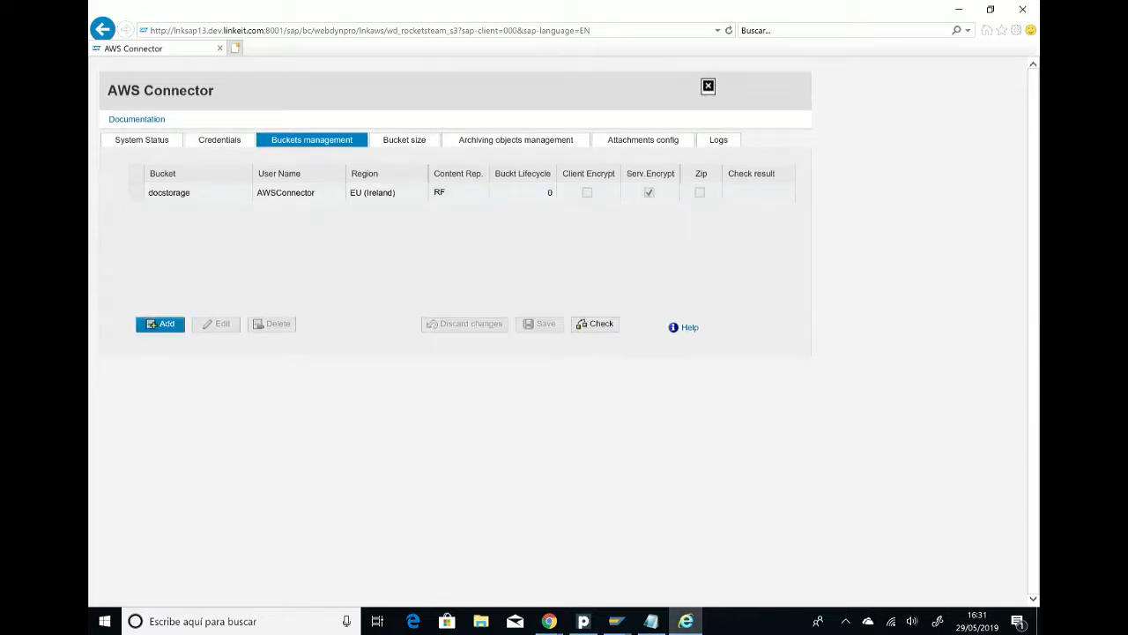
# Step: Add a bucket named datarch in region EU (Ireland) with server encryption enabled, and save it
pyautogui.click(160, 324)
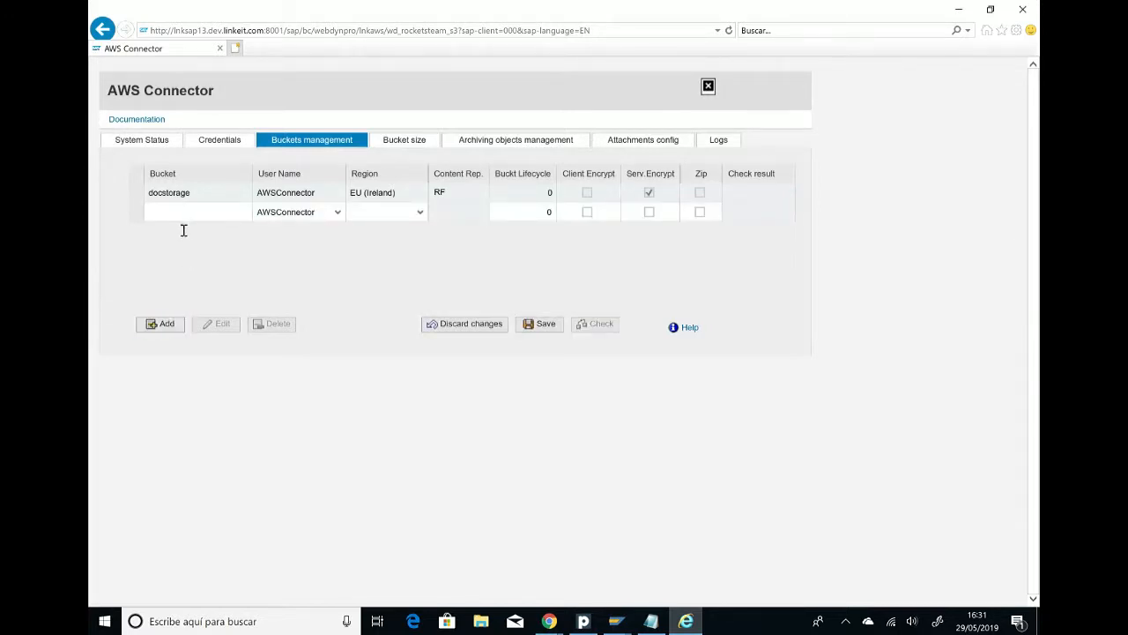
pyautogui.write('datarch')
pyautogui.click(420, 212)
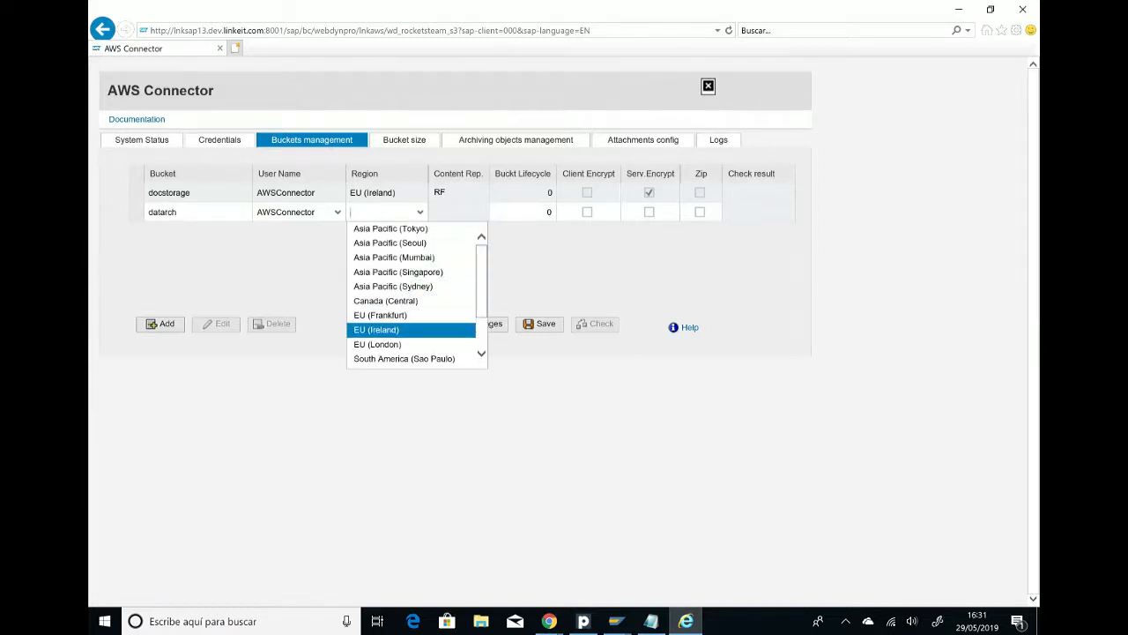
pyautogui.click(377, 330)
pyautogui.click(649, 212)
pyautogui.click(540, 323)
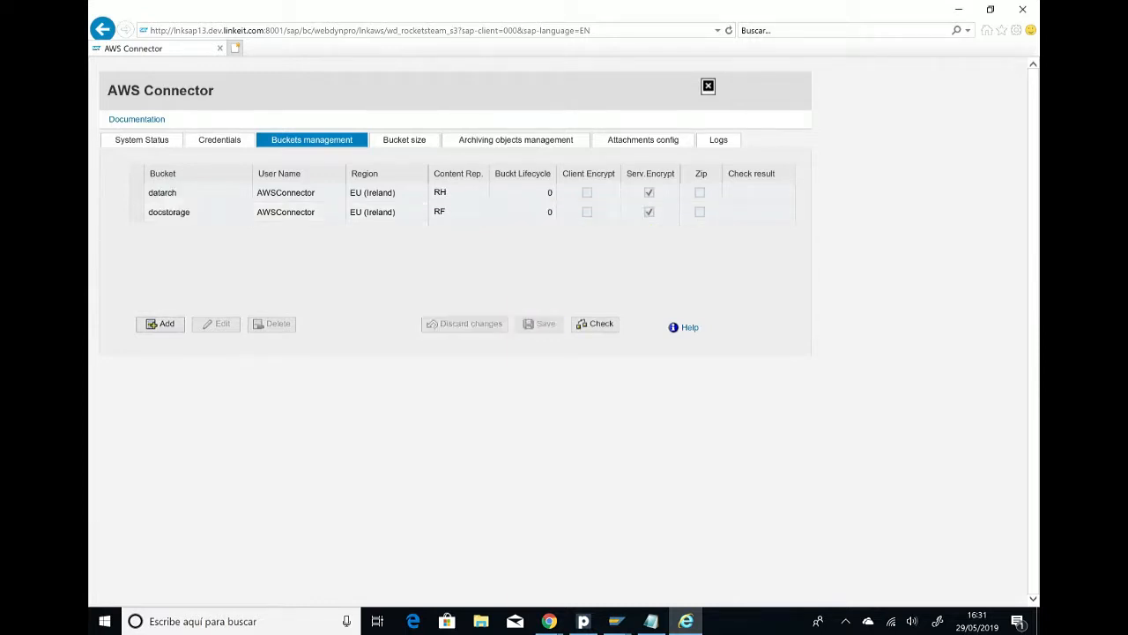
# Step: Add a bucket named datalake with server encryption enabled and region EU (Ireland), and save it
pyautogui.click(160, 323)
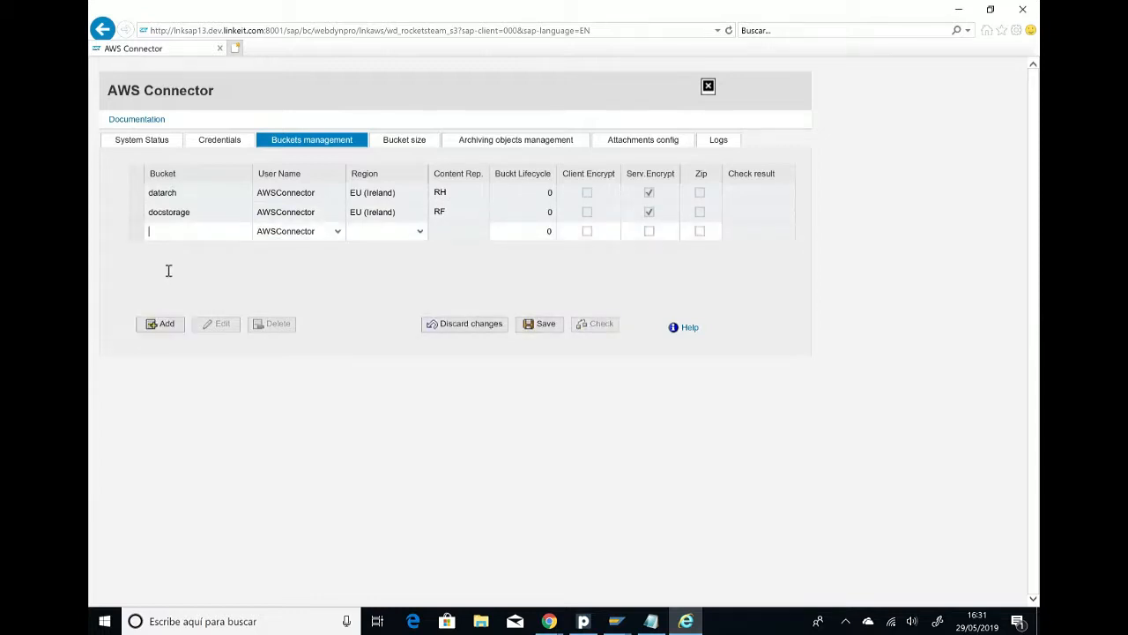
pyautogui.write('datalake')
pyautogui.click(649, 231)
pyautogui.click(539, 323)
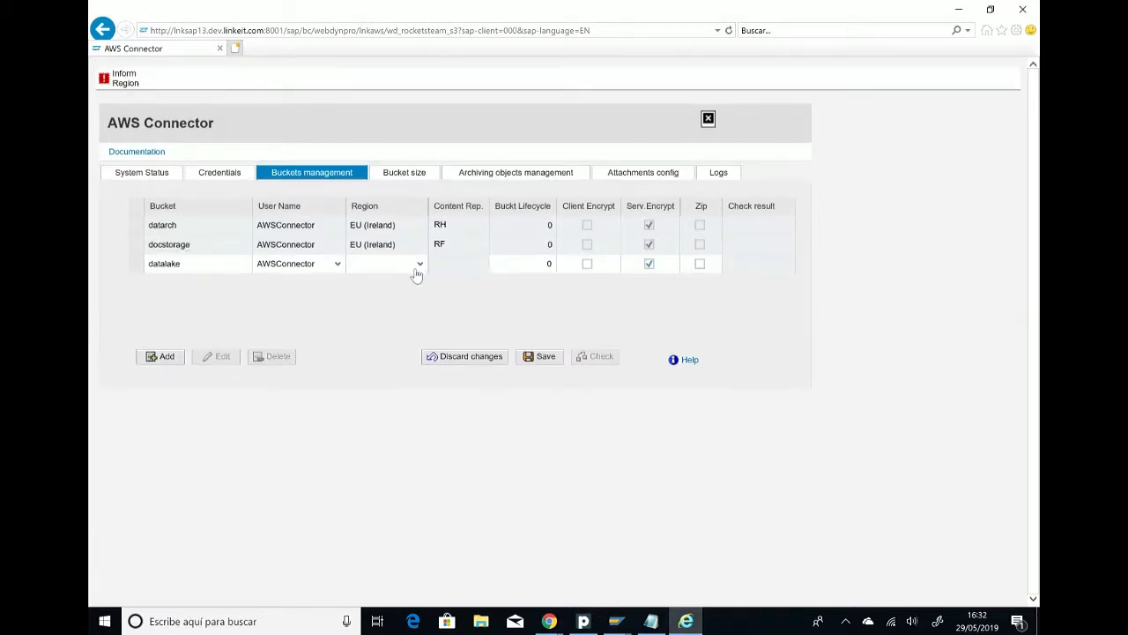
pyautogui.click(418, 265)
pyautogui.click(379, 382)
pyautogui.click(539, 357)
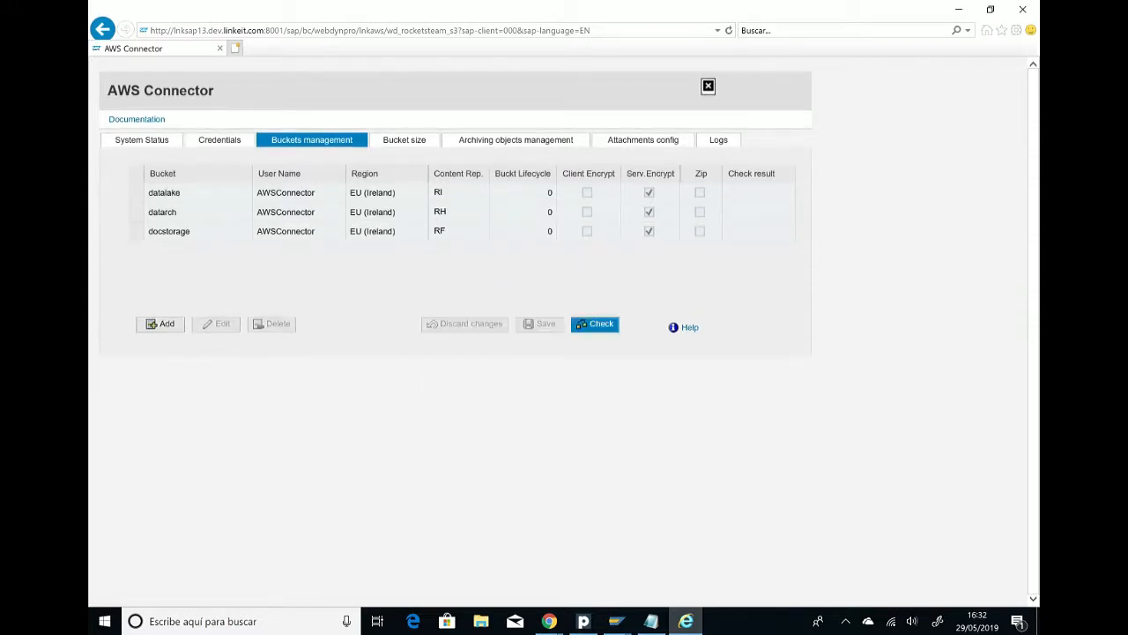
# Step: Run the connection check on the configured buckets and measure their sizes
pyautogui.click(596, 324)
pyautogui.click(595, 324)
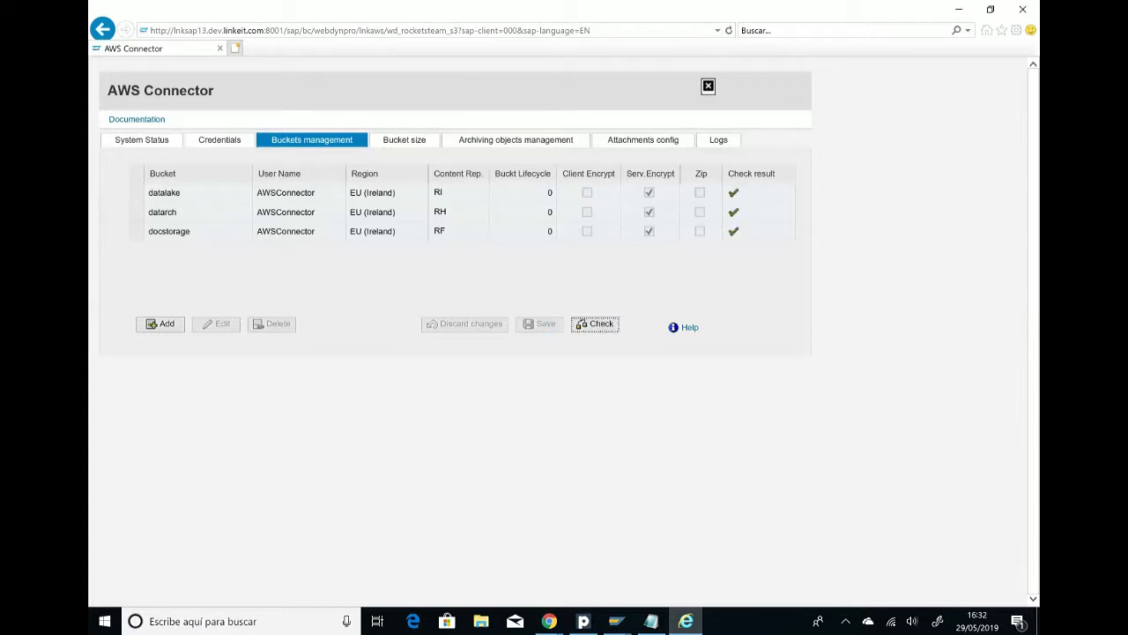
pyautogui.click(407, 148)
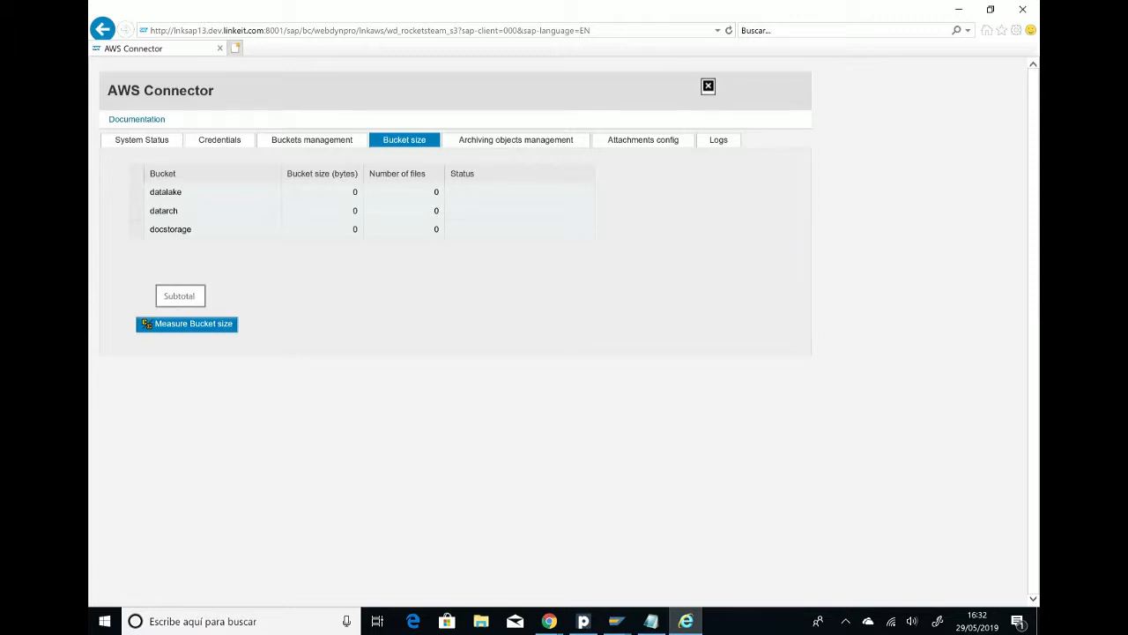
pyautogui.click(186, 323)
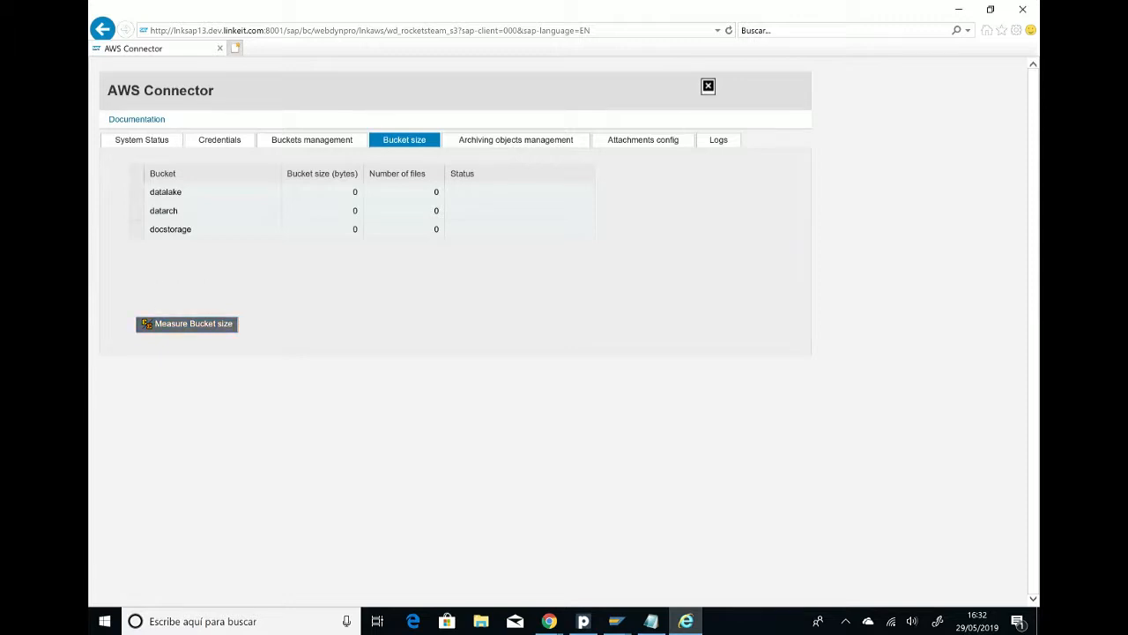
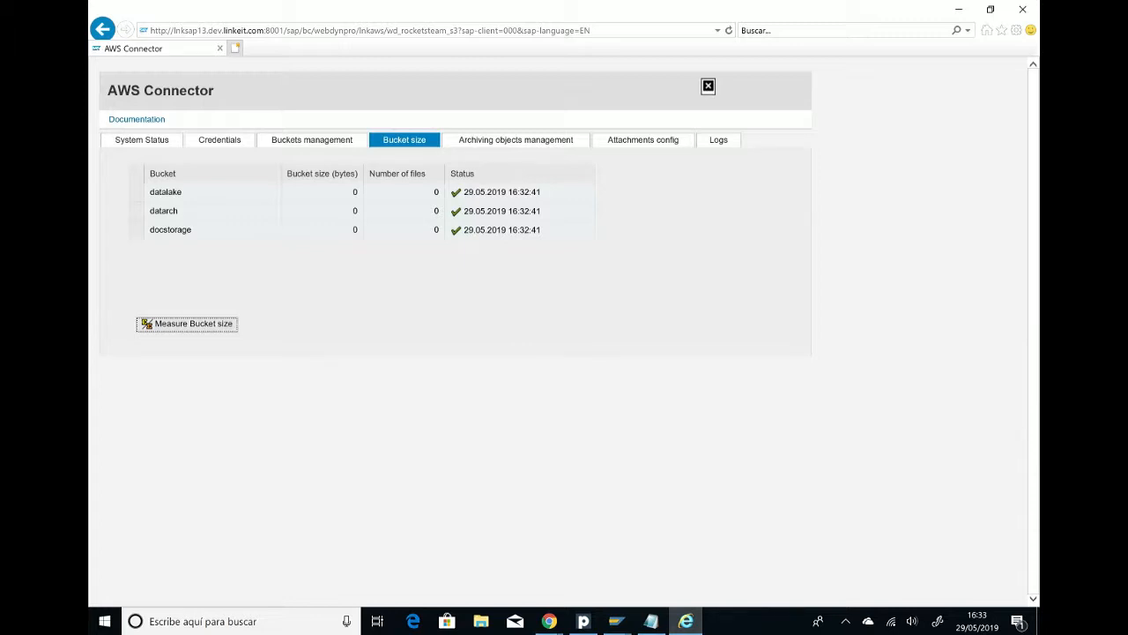
# Step: Reload the AWS Connector page, assign the docstorage bucket to document class SOFFPHIO in the attachments configuration, and save
pyautogui.click(642, 140)
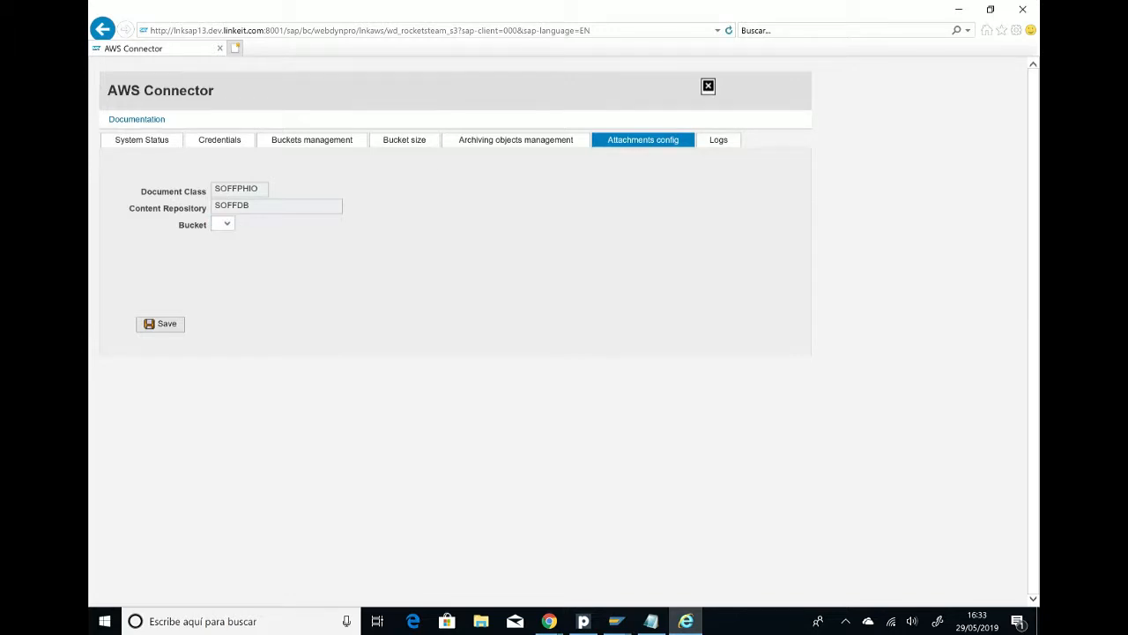
pyautogui.click(729, 31)
pyautogui.click(642, 140)
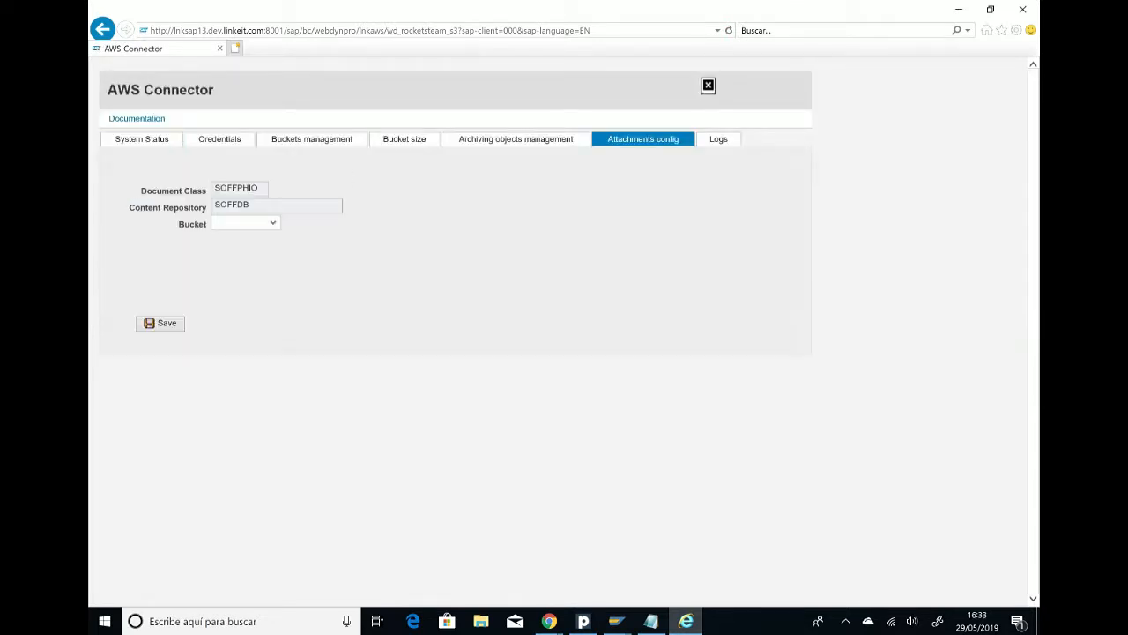
pyautogui.click(272, 222)
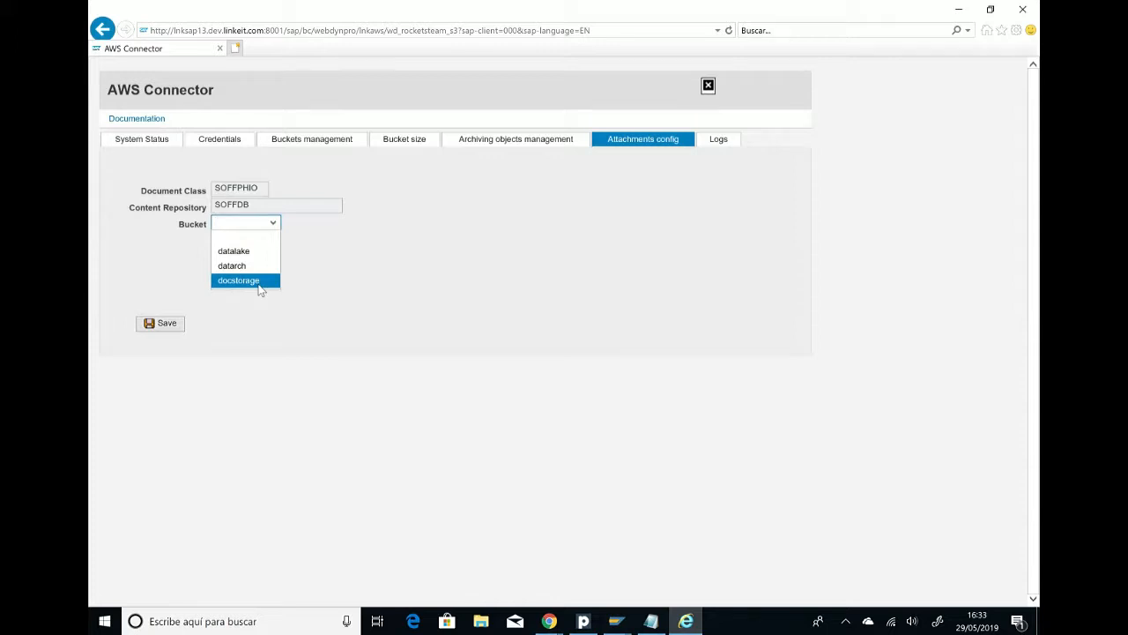
pyautogui.click(259, 281)
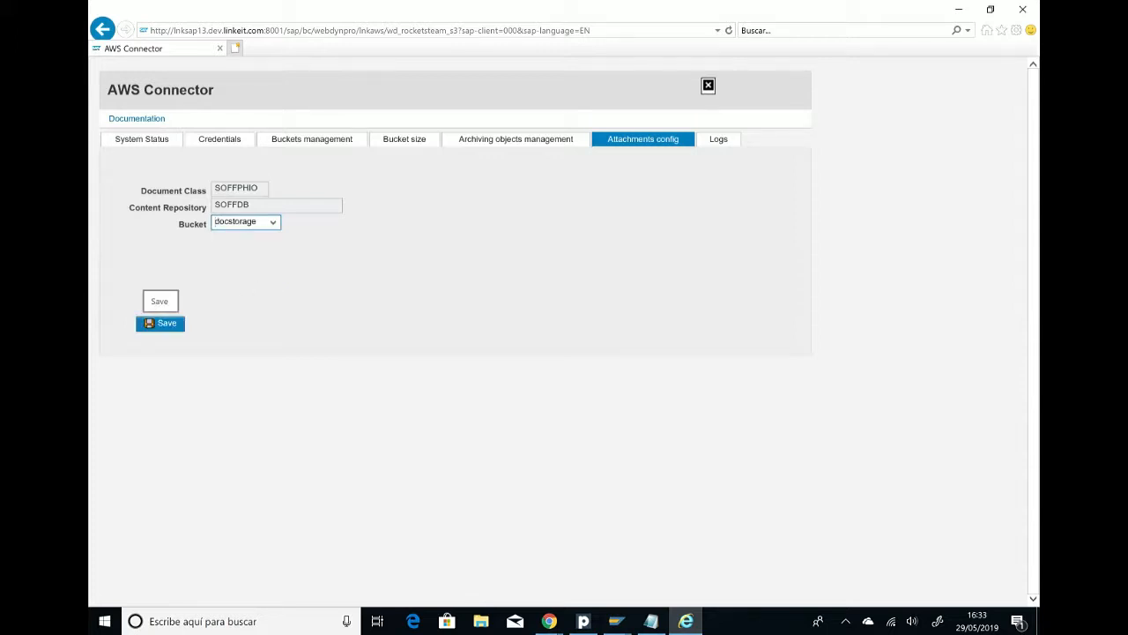
pyautogui.click(159, 323)
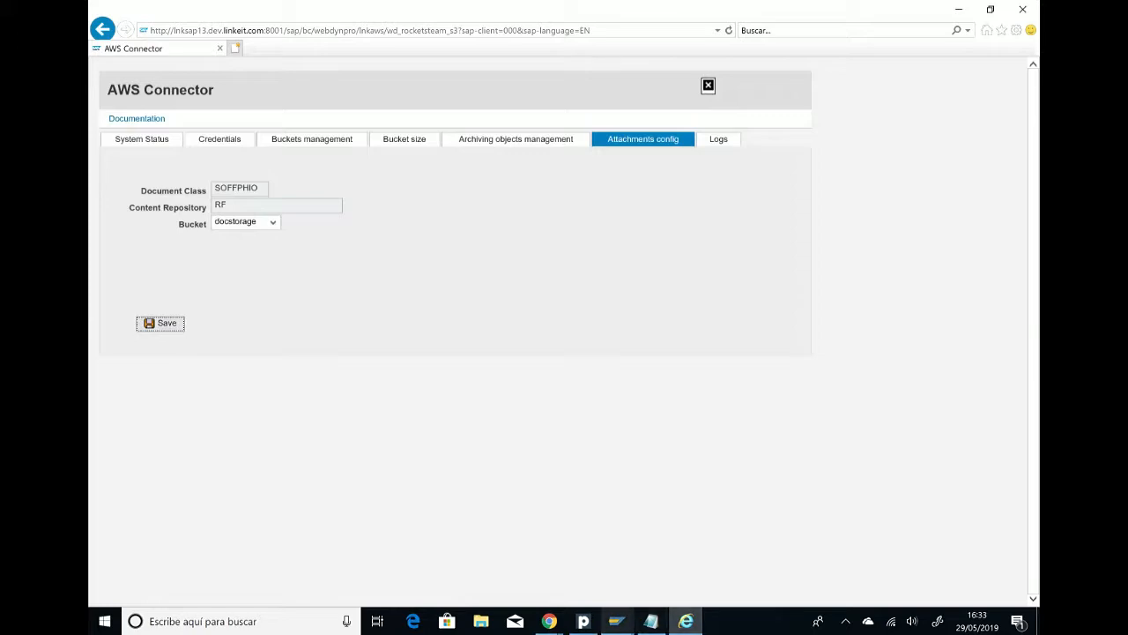
# Step: Switch to SAP GUI, close the client 000 session, and log on to client 800 with the user name and account password
pyautogui.moveTo(616, 620)
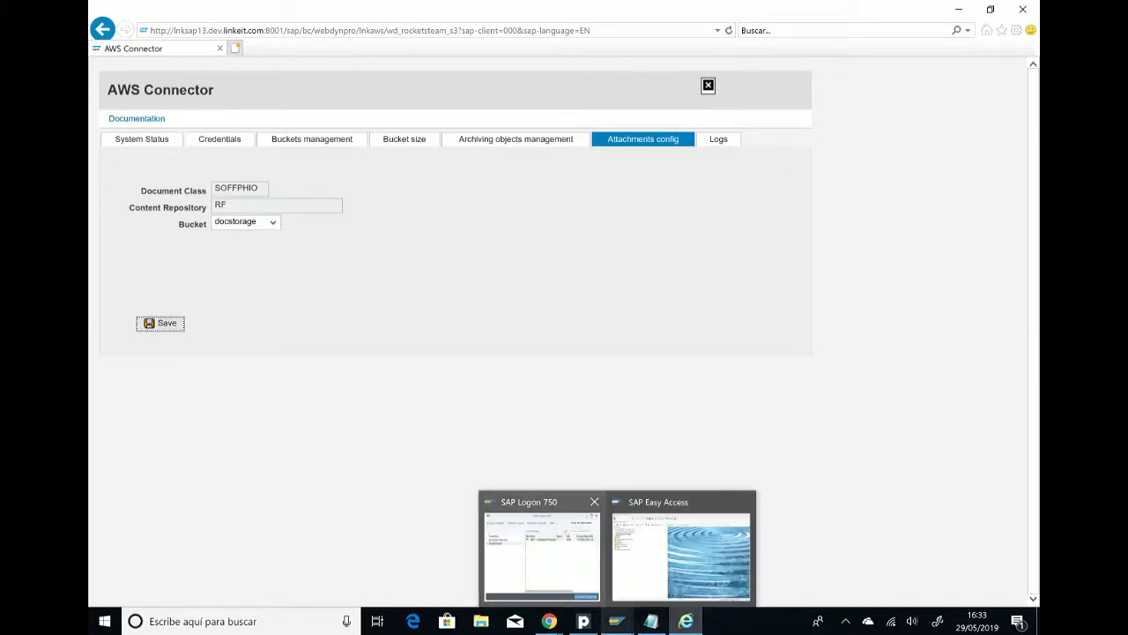
pyautogui.moveTo(681, 551)
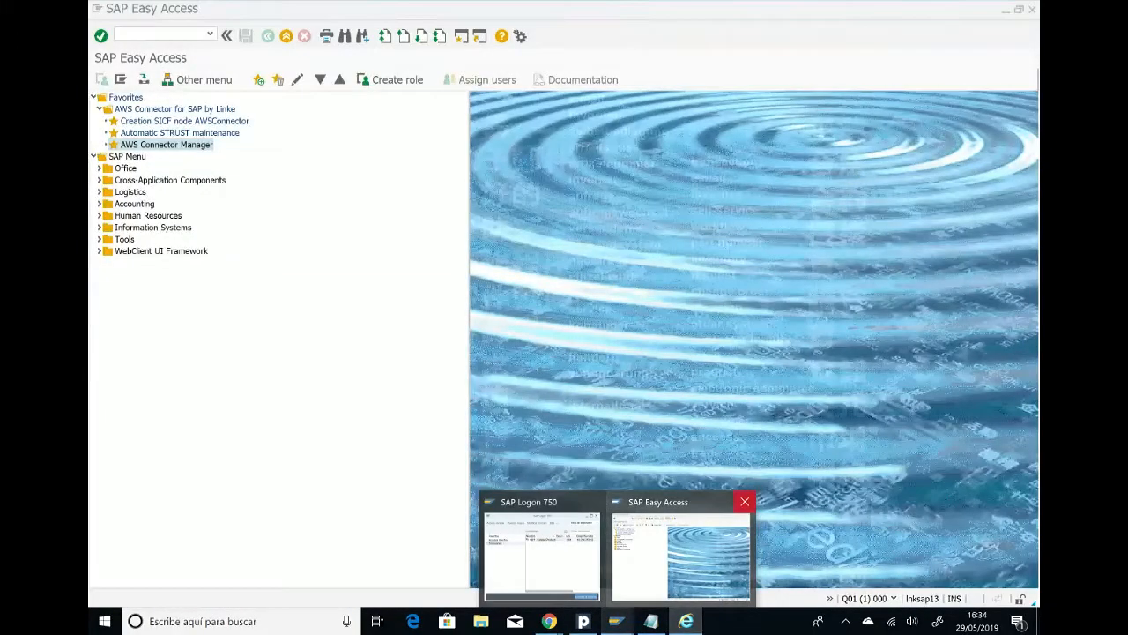
pyautogui.click(744, 501)
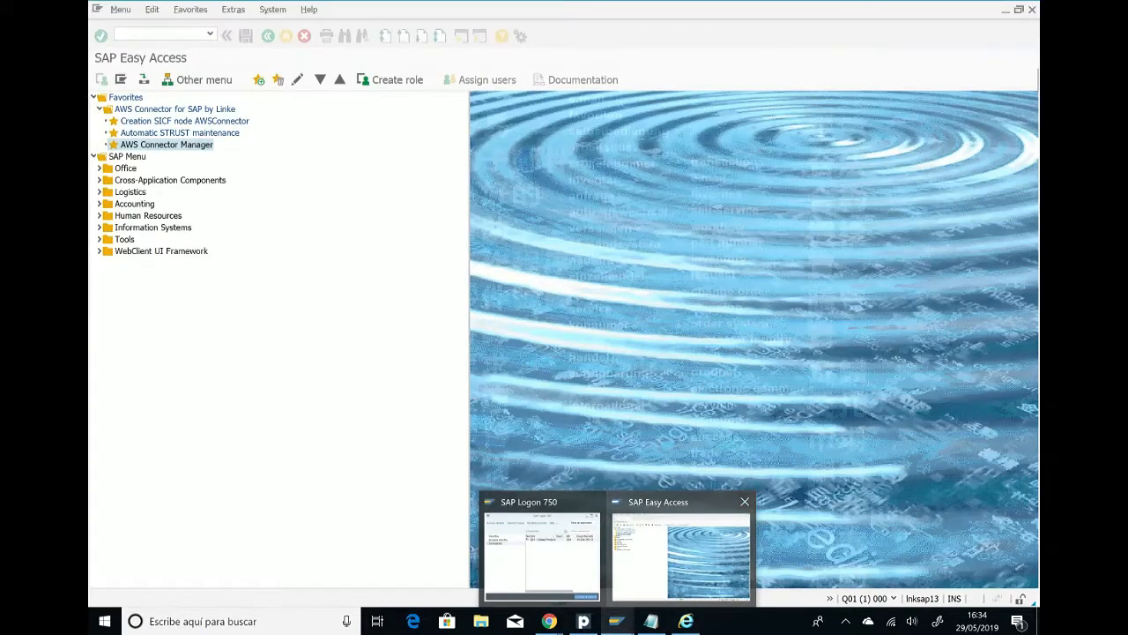
pyautogui.click(239, 246)
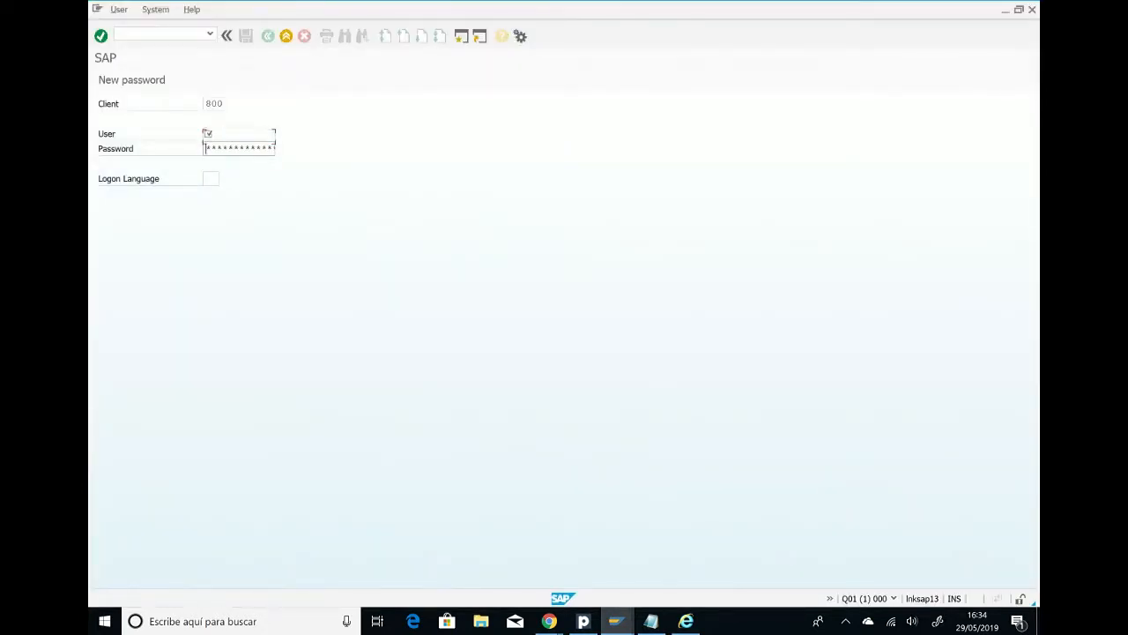
pyautogui.write('lnkabap')
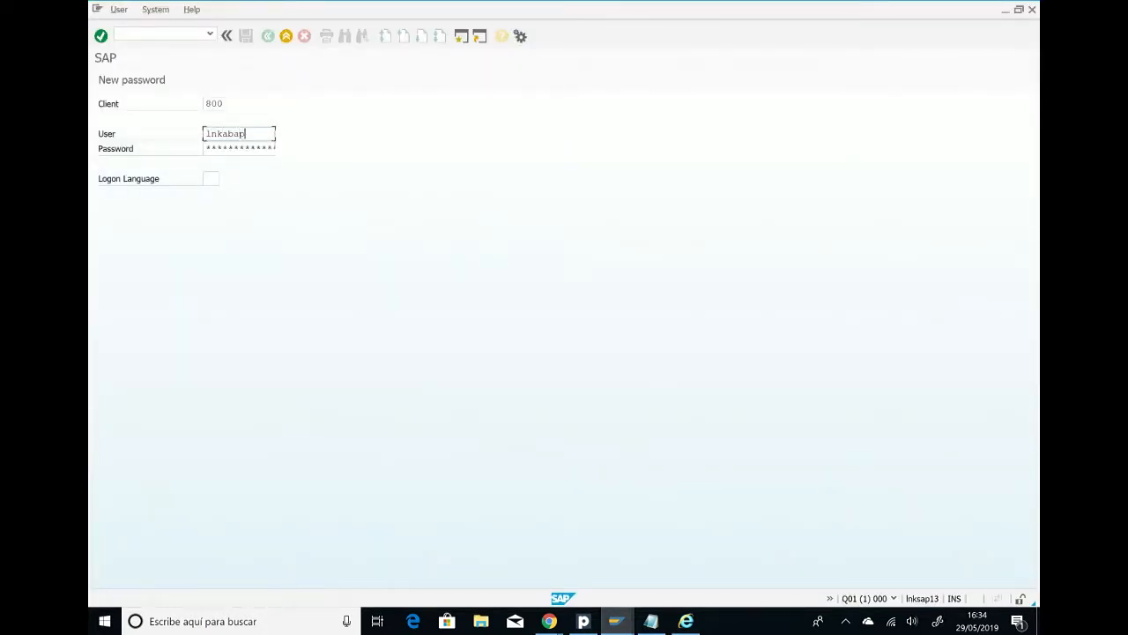
pyautogui.press('Tab')
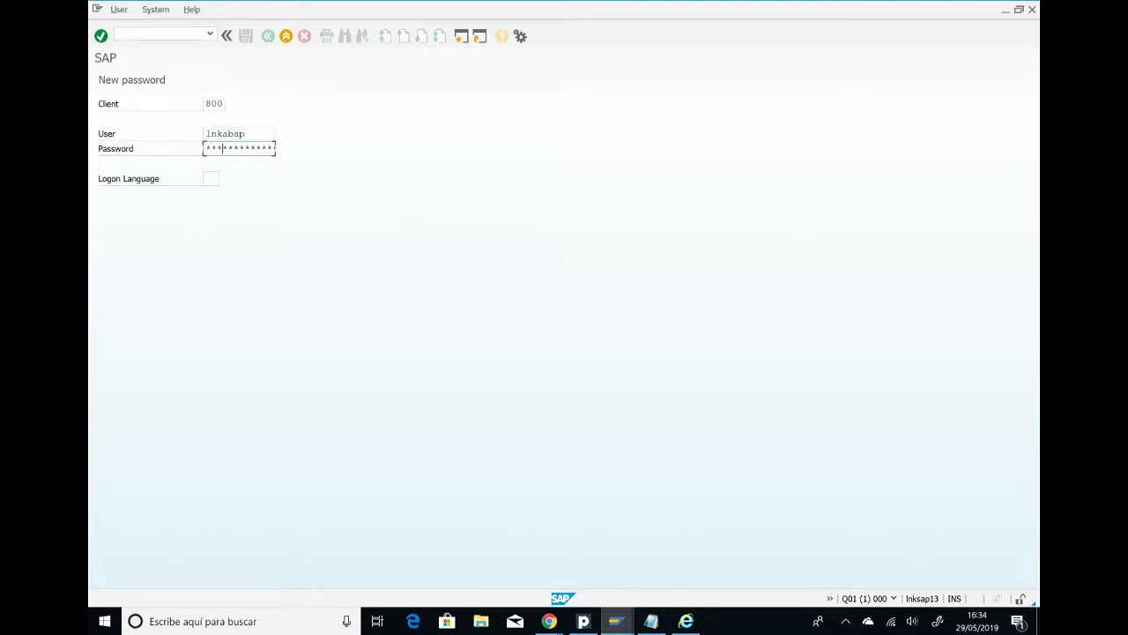
pyautogui.press('Return')
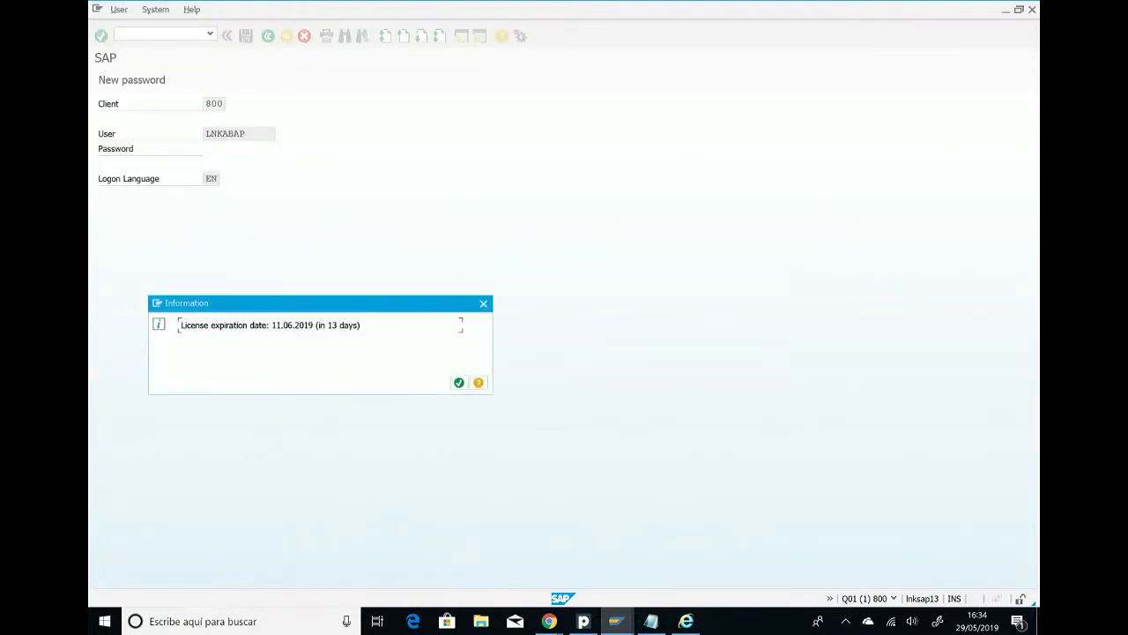
pyautogui.press('Return')
# Step: Run transaction MM03 and display material 11 in the Basic Data 1 view
pyautogui.write('mm')
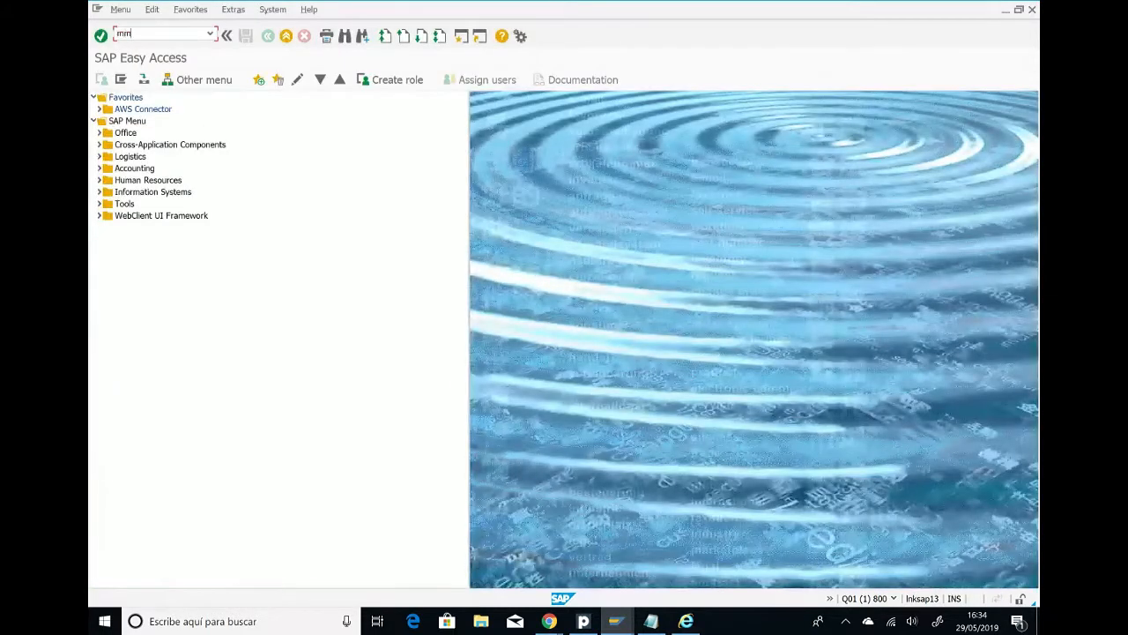
pyautogui.write('03')
pyautogui.press('Return')
pyautogui.write('11')
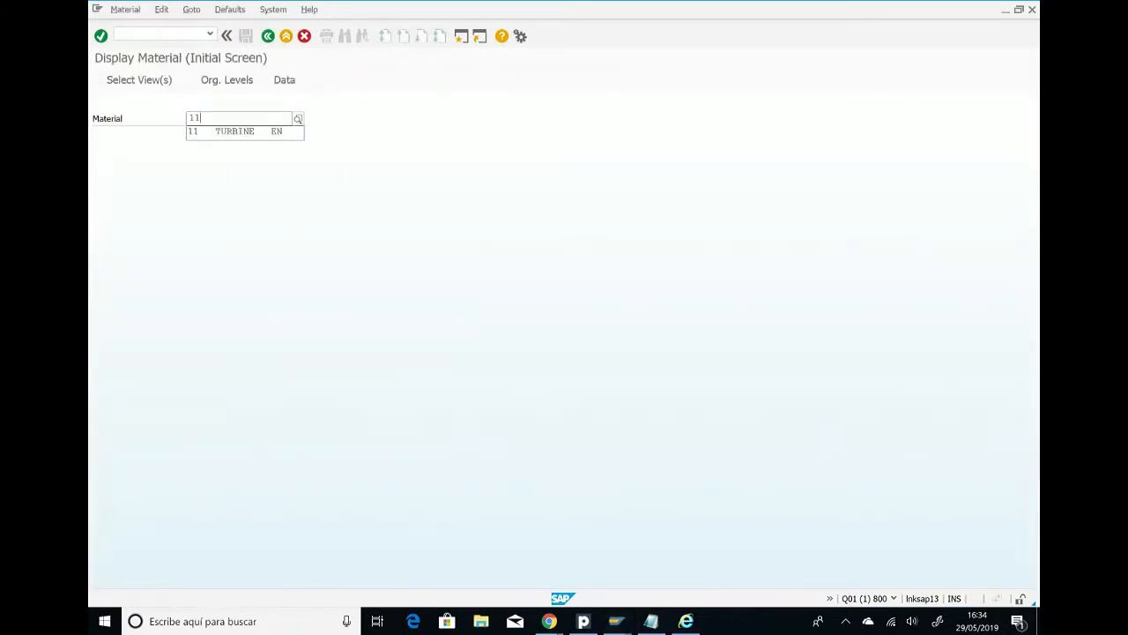
pyautogui.press('Return')
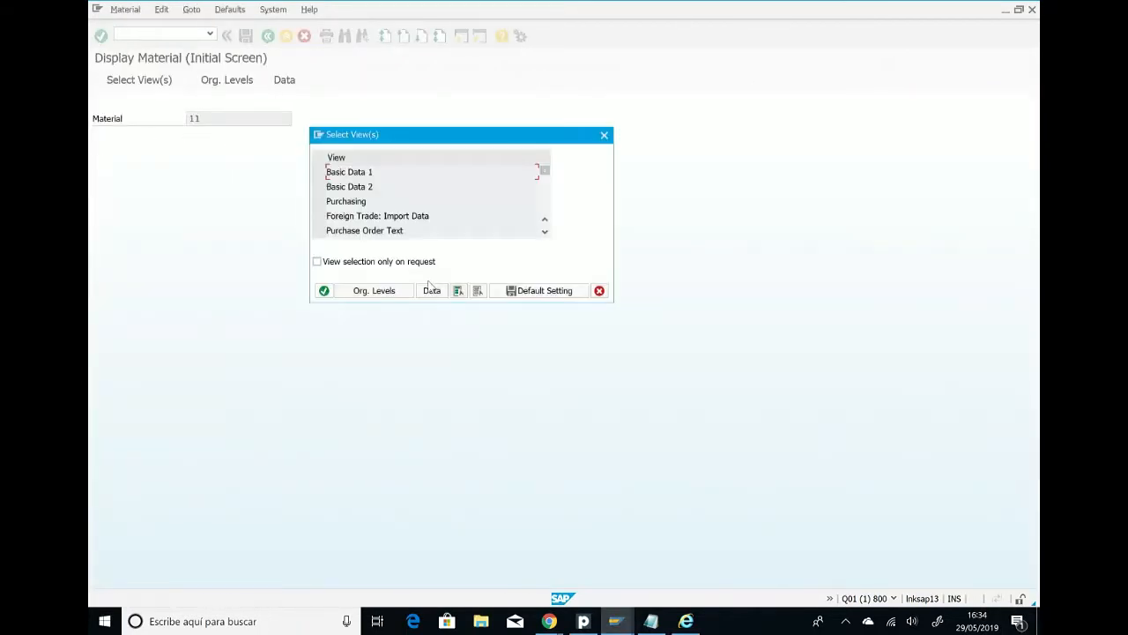
pyautogui.click(319, 172)
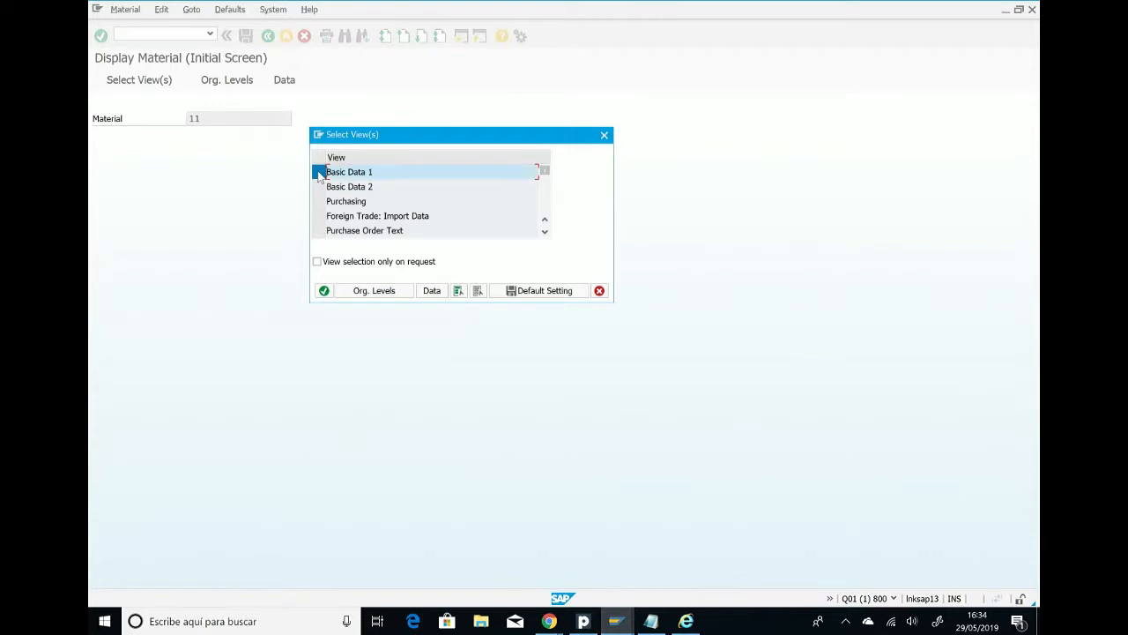
pyautogui.press('Return')
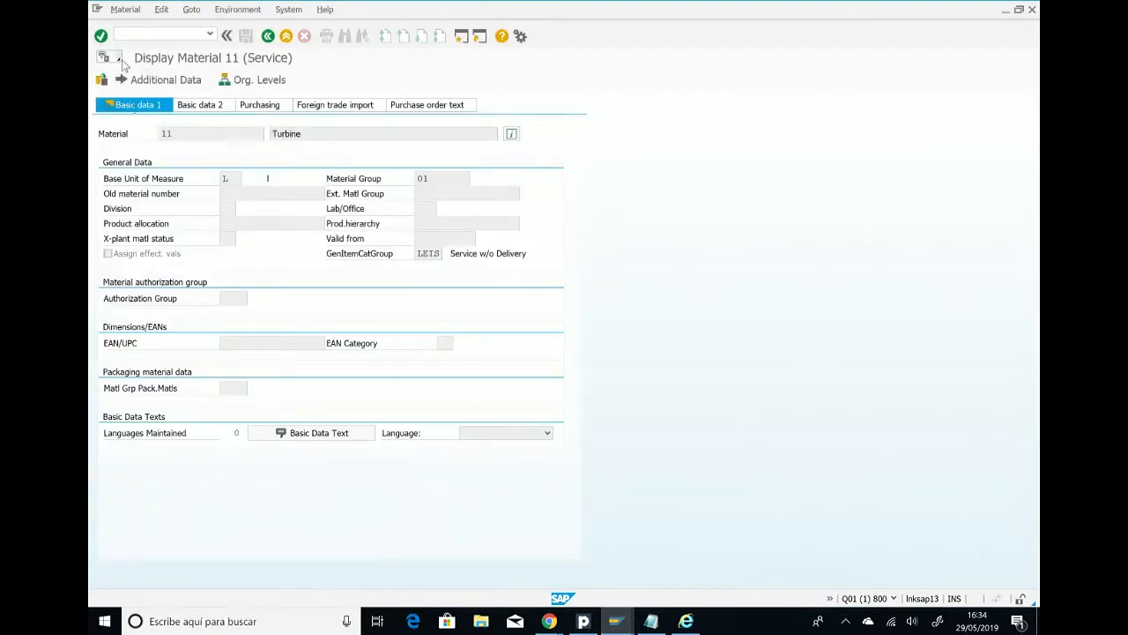
# Step: Try to attach test.xlsx from the desktop folder Linke\Producto\Webinar to material 11, allowing SAP to access the file
pyautogui.click(122, 59)
pyautogui.moveTo(136, 73)
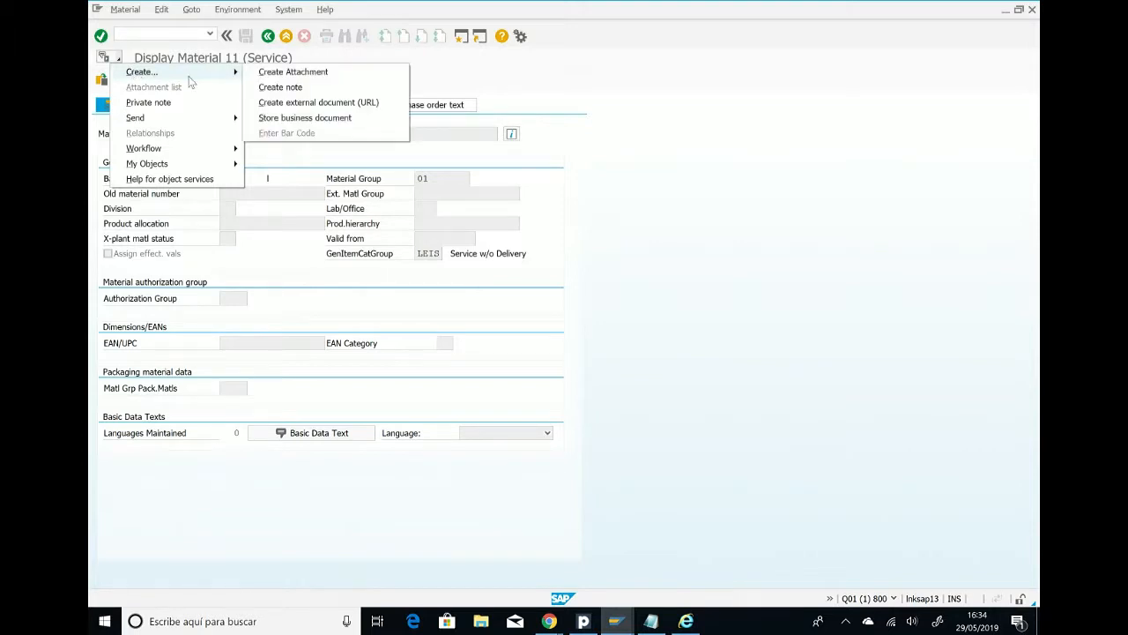
pyautogui.click(291, 72)
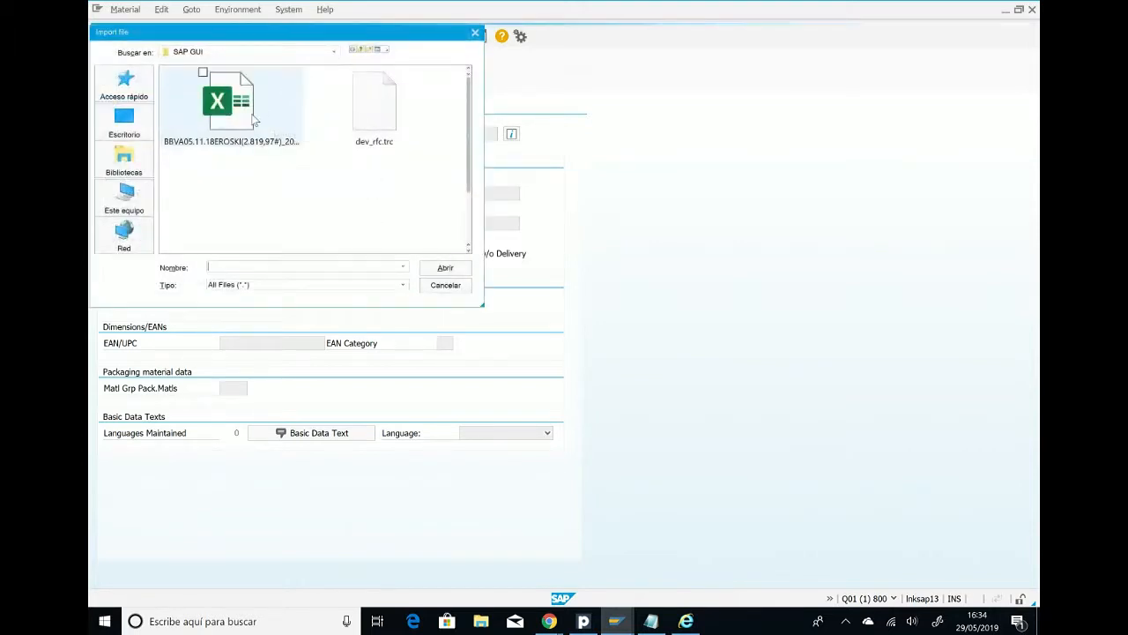
pyautogui.click(123, 123)
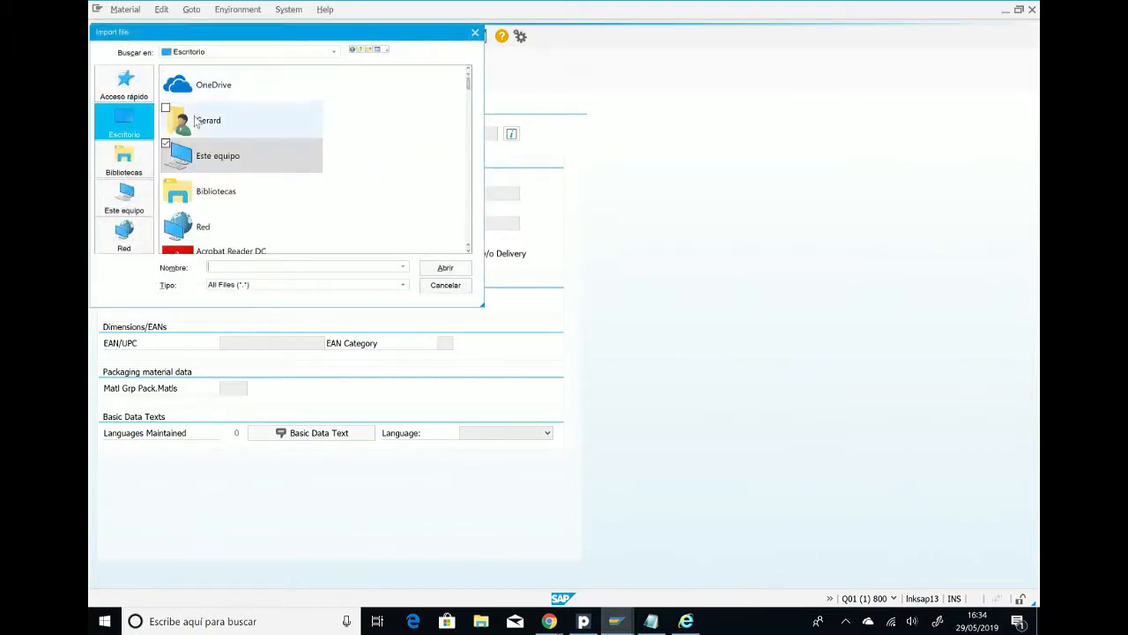
pyautogui.scroll(-3, 250, 154)
pyautogui.scroll(-3, 249, 155)
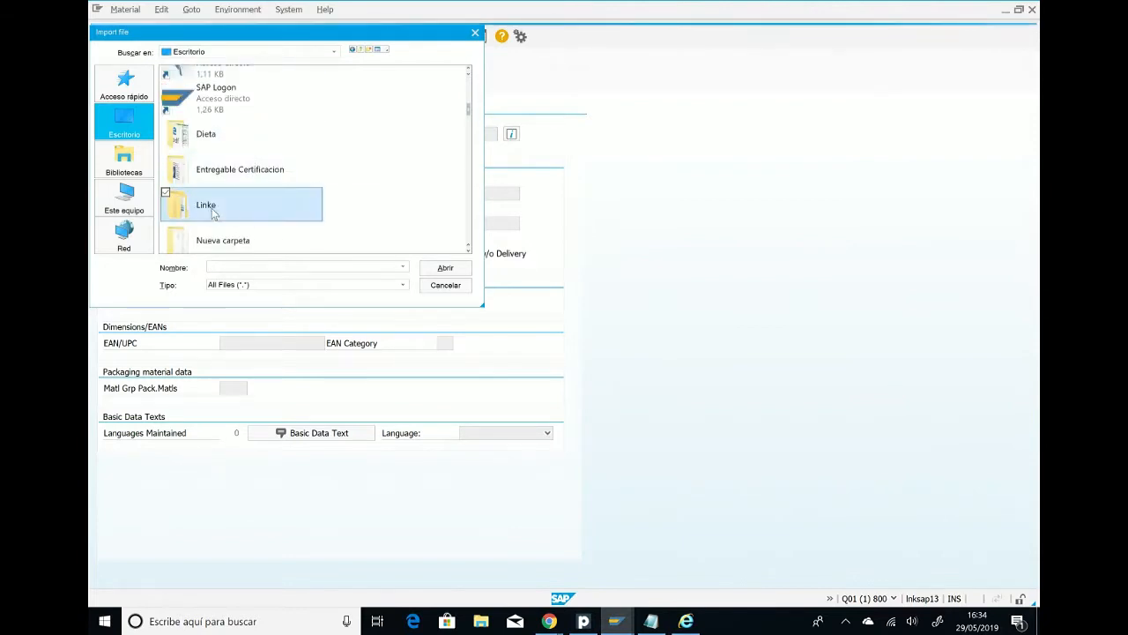
pyautogui.doubleClick(220, 202)
pyautogui.doubleClick(202, 86)
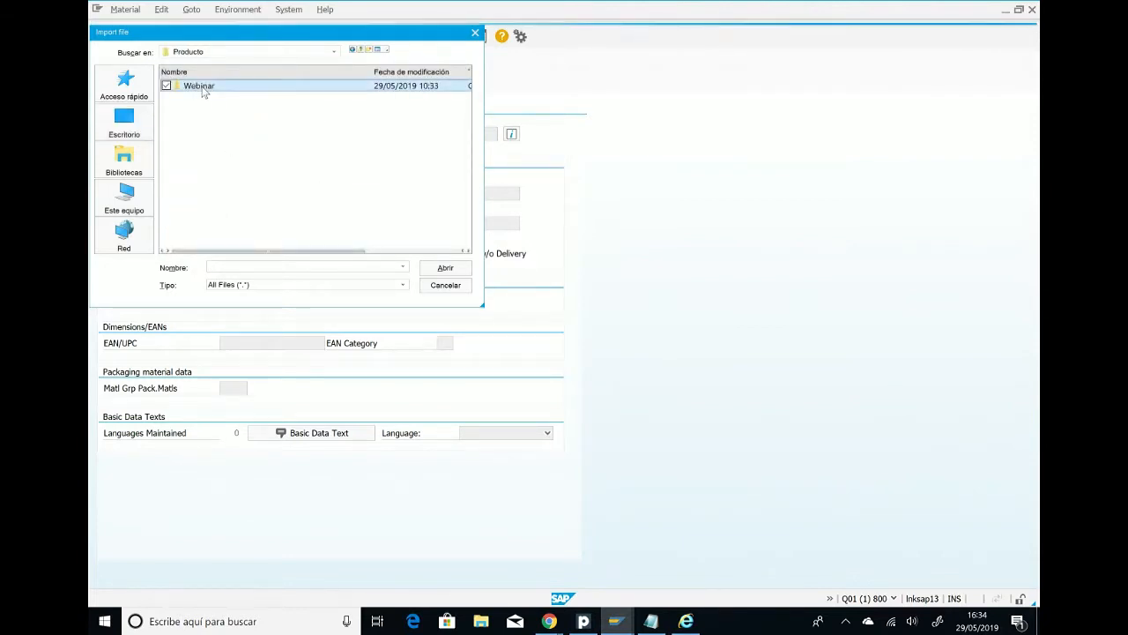
pyautogui.doubleClick(203, 87)
pyautogui.doubleClick(190, 173)
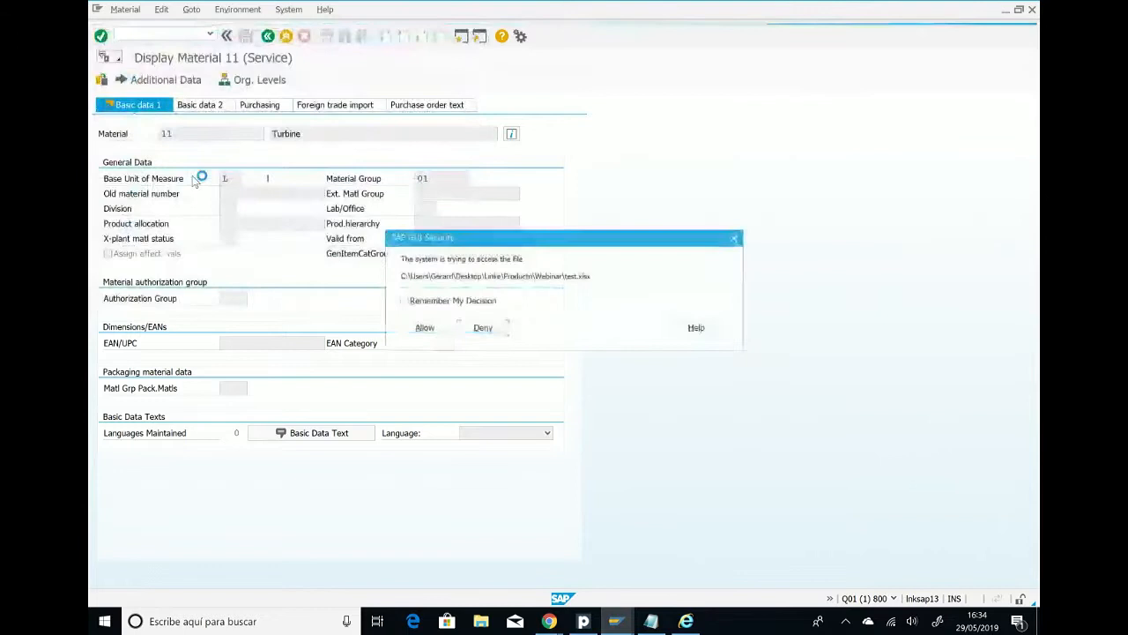
pyautogui.click(424, 328)
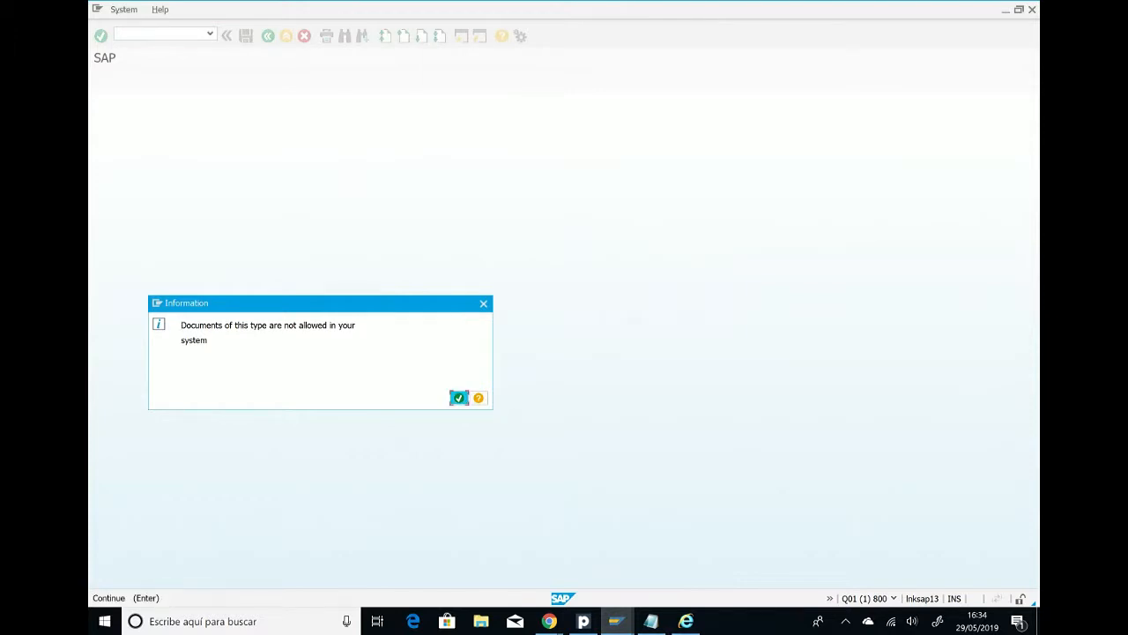
pyautogui.click(458, 397)
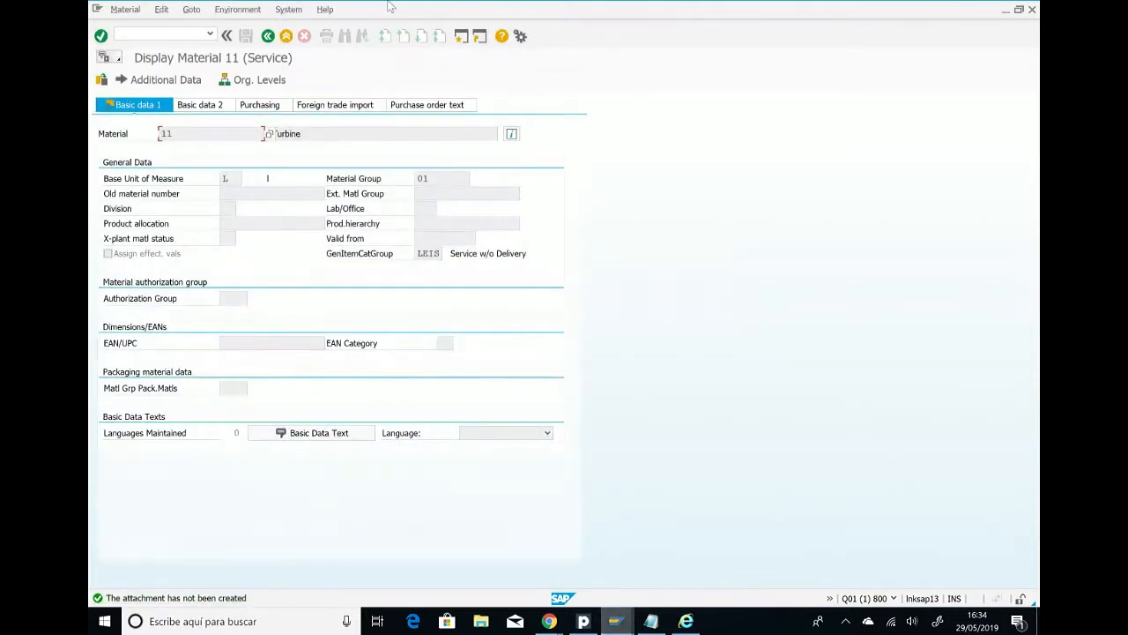
# Step: In a new session, run SICF, list the services, and open awsconnector_s3 under default_host/sap/bc
pyautogui.click(462, 41)
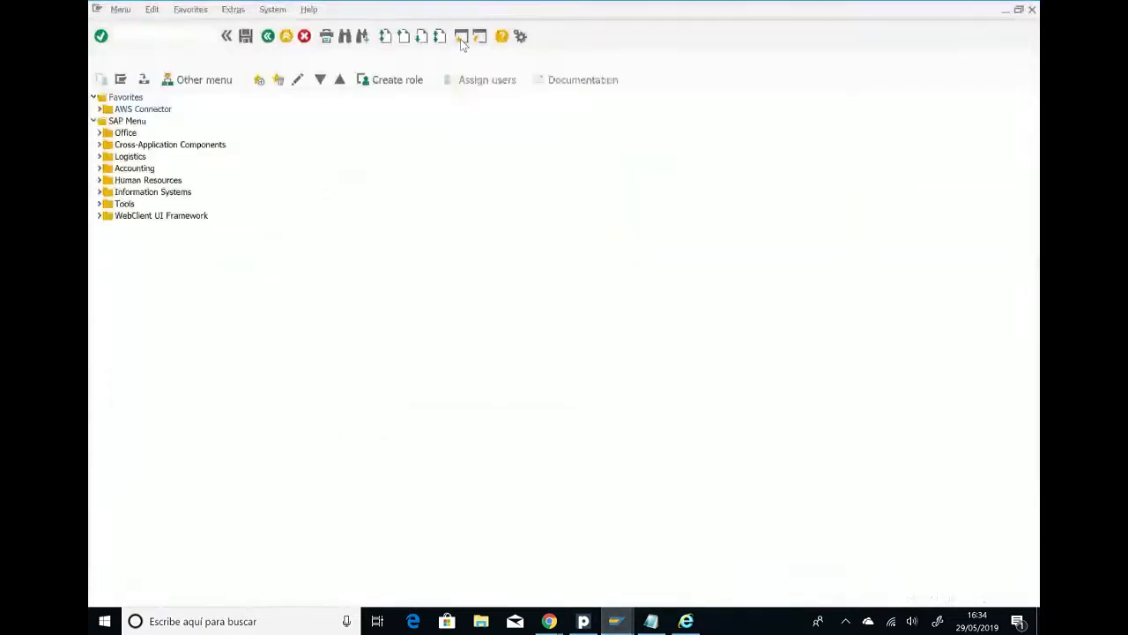
pyautogui.write('SICF')
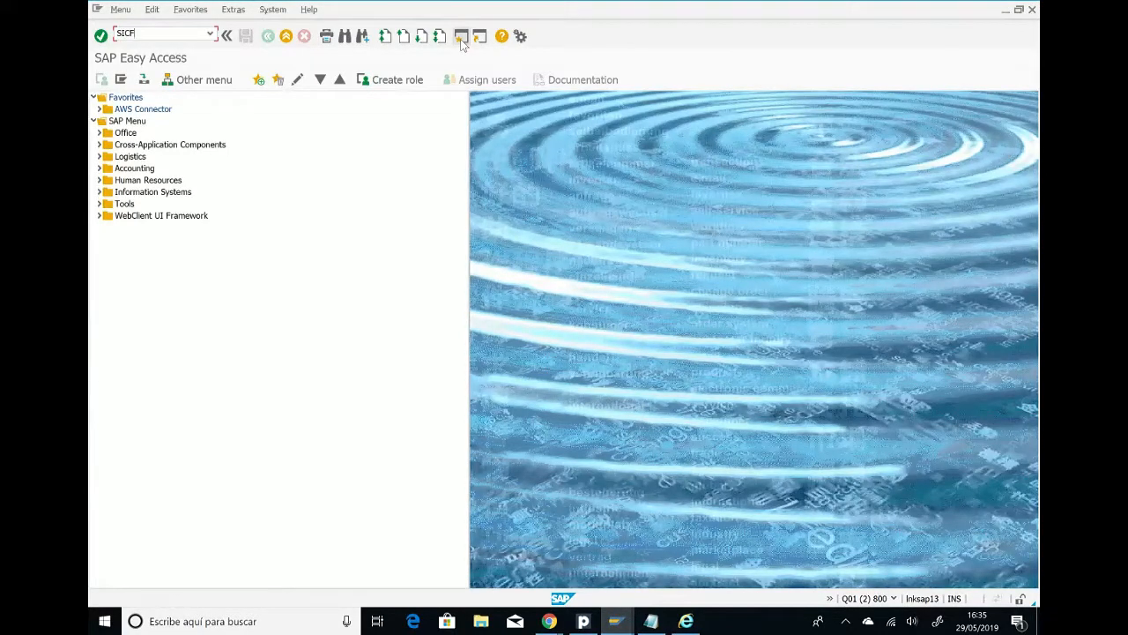
pyautogui.press('Return')
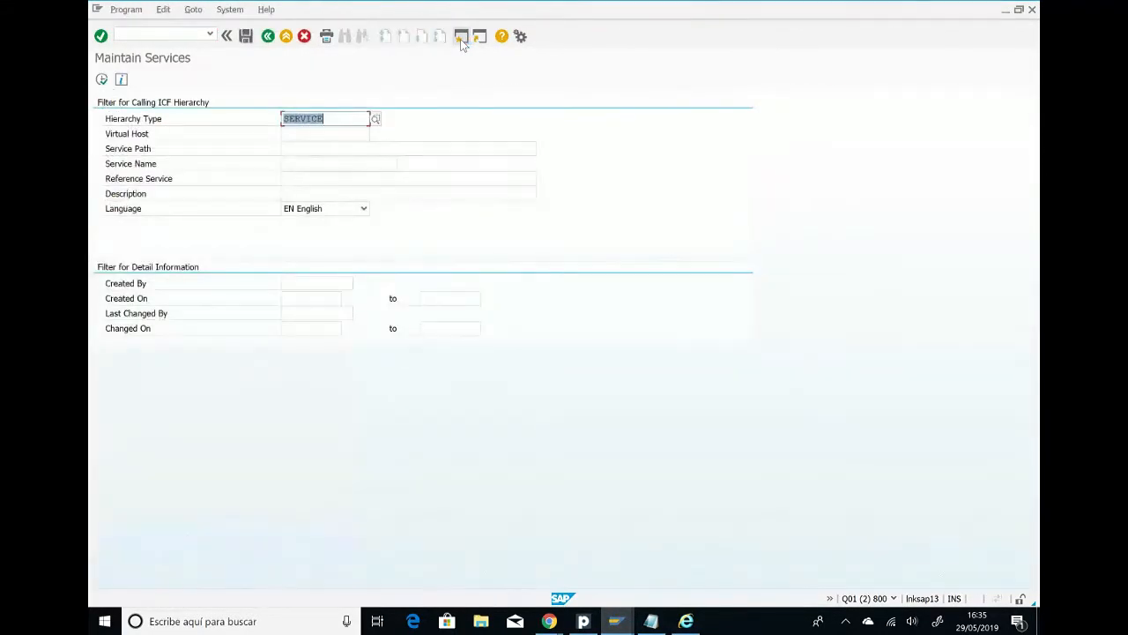
pyautogui.click(102, 80)
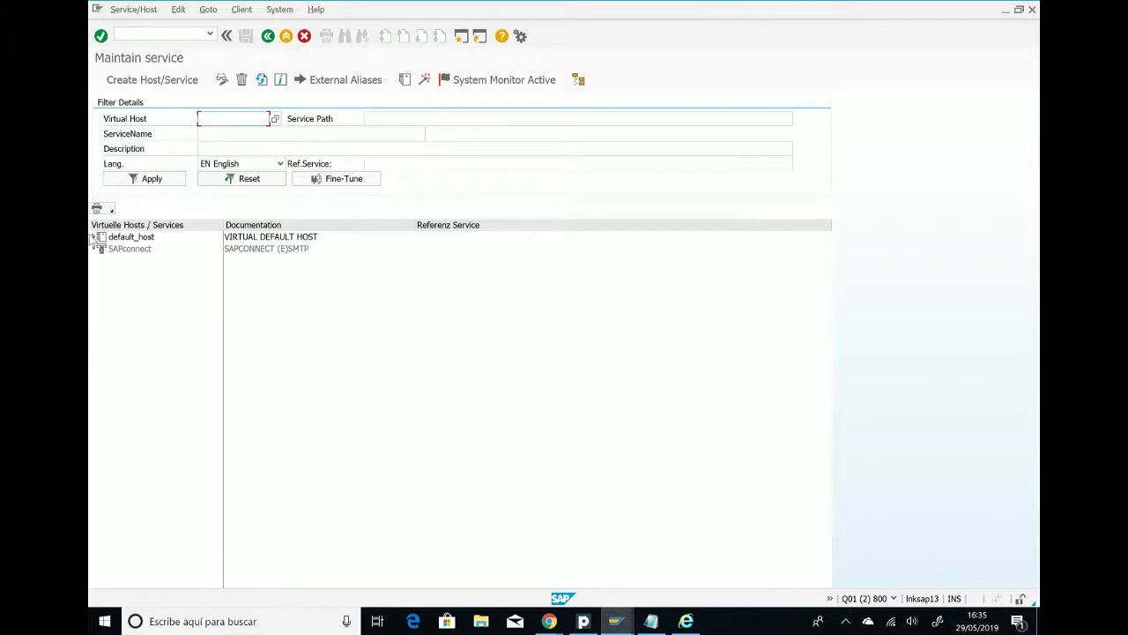
pyautogui.click(97, 238)
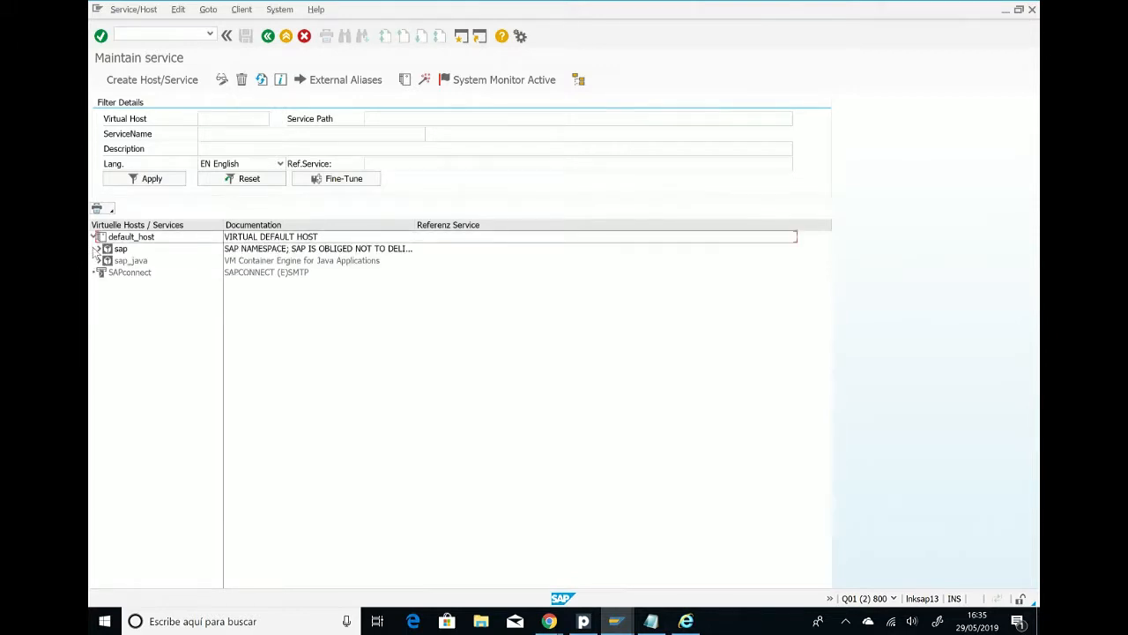
pyautogui.click(100, 250)
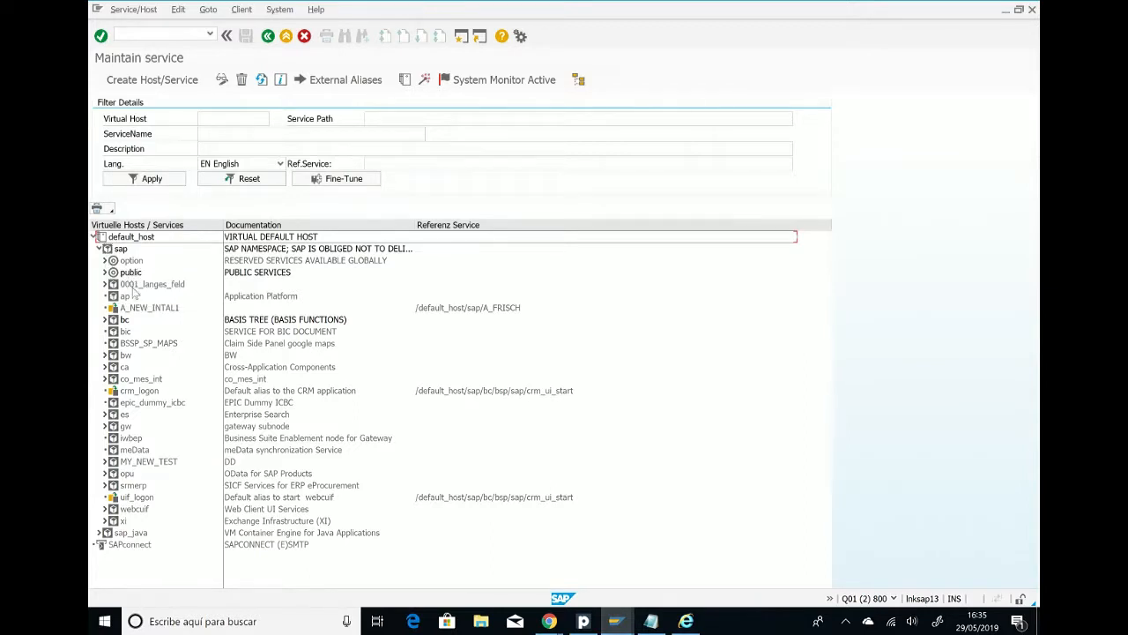
pyautogui.click(104, 319)
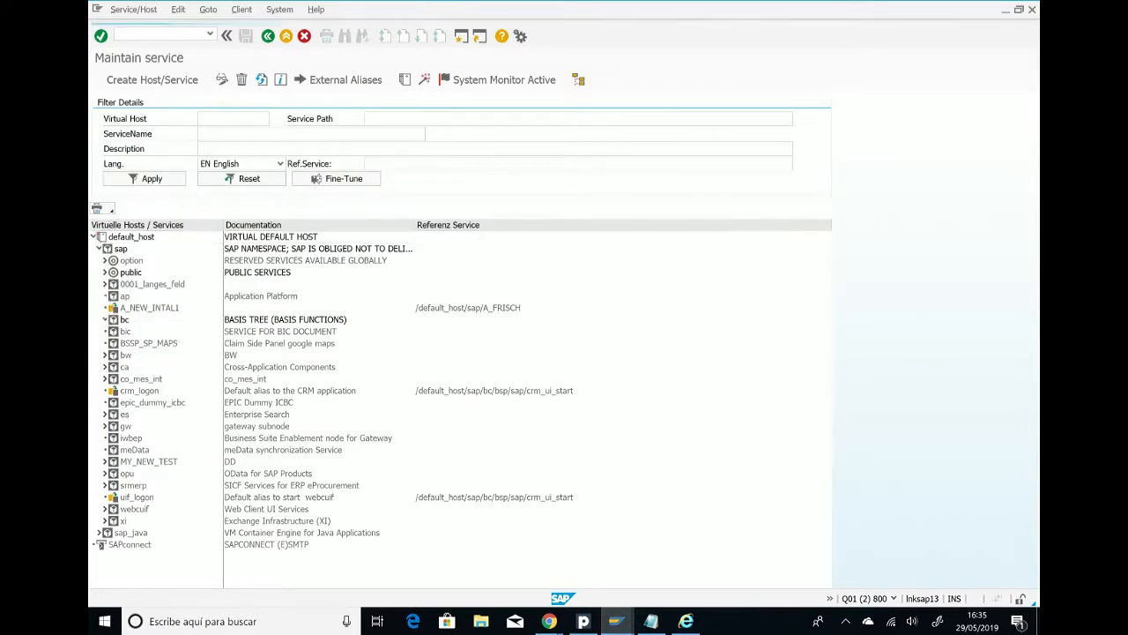
pyautogui.doubleClick(158, 402)
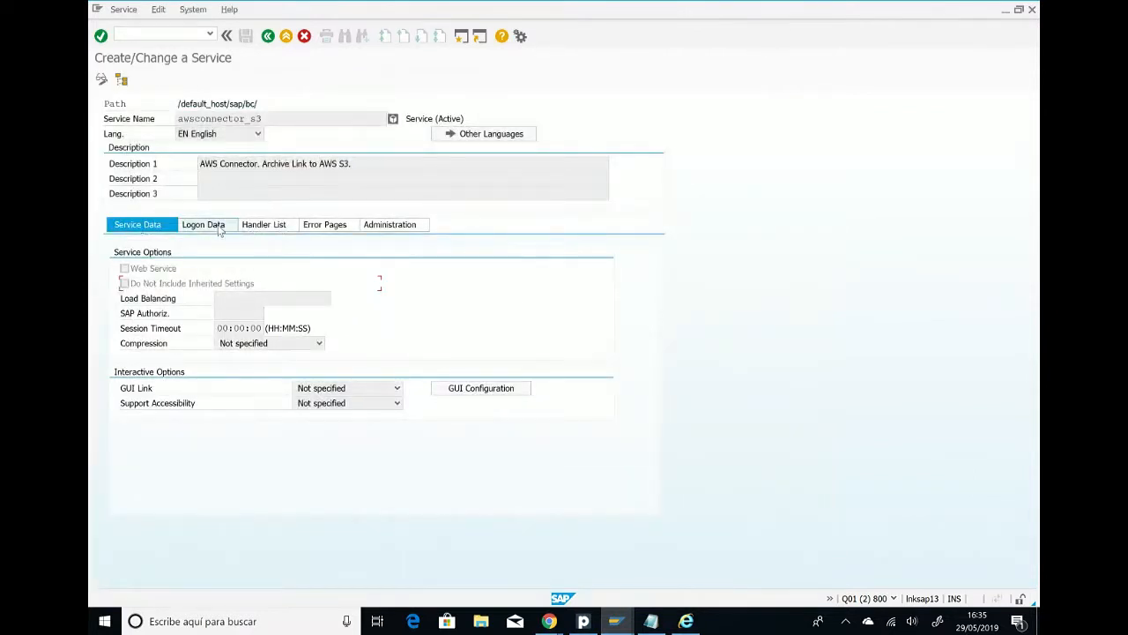
# Step: Set the client to 000 in the awsconnector_s3 service's logon data, save it, and leave service maintenance
pyautogui.click(220, 230)
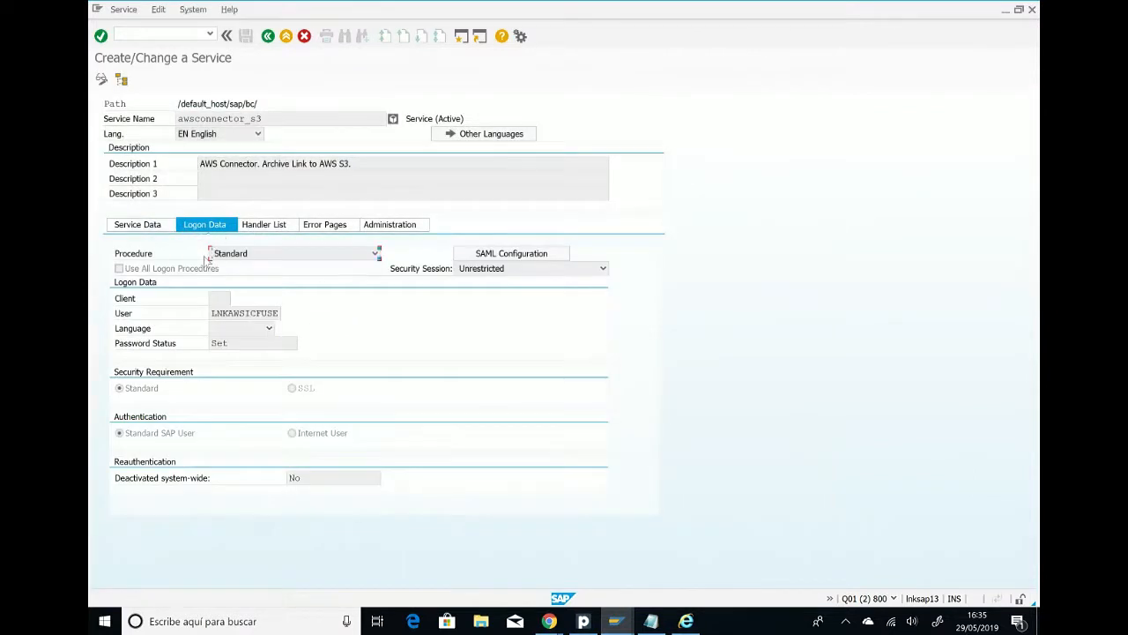
pyautogui.click(102, 80)
pyautogui.click(220, 297)
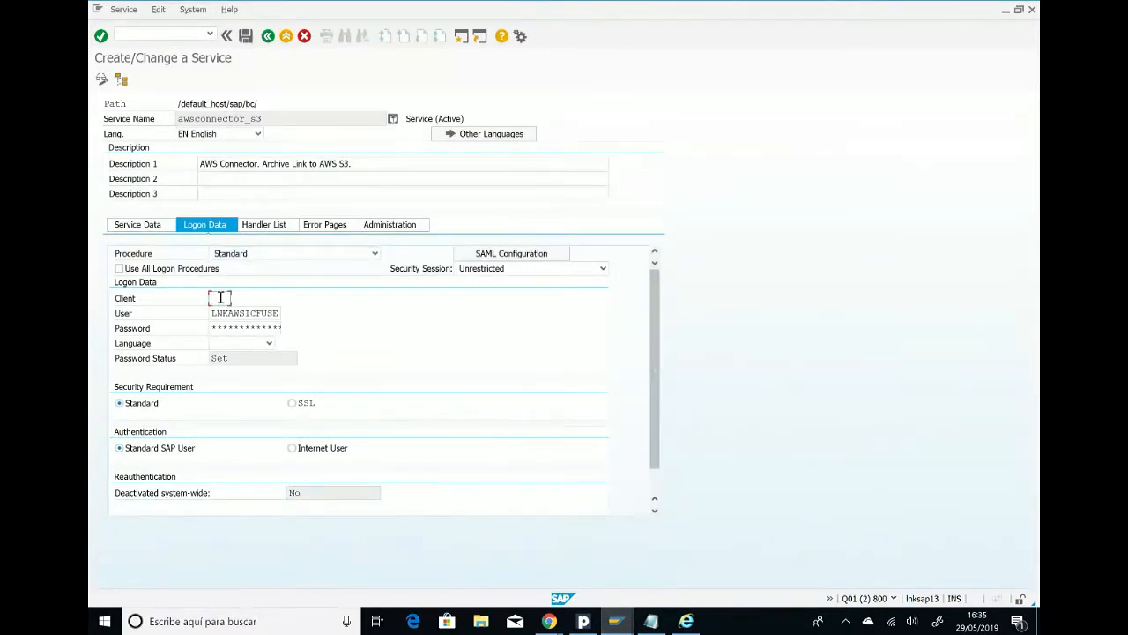
pyautogui.write('000')
pyautogui.click(248, 39)
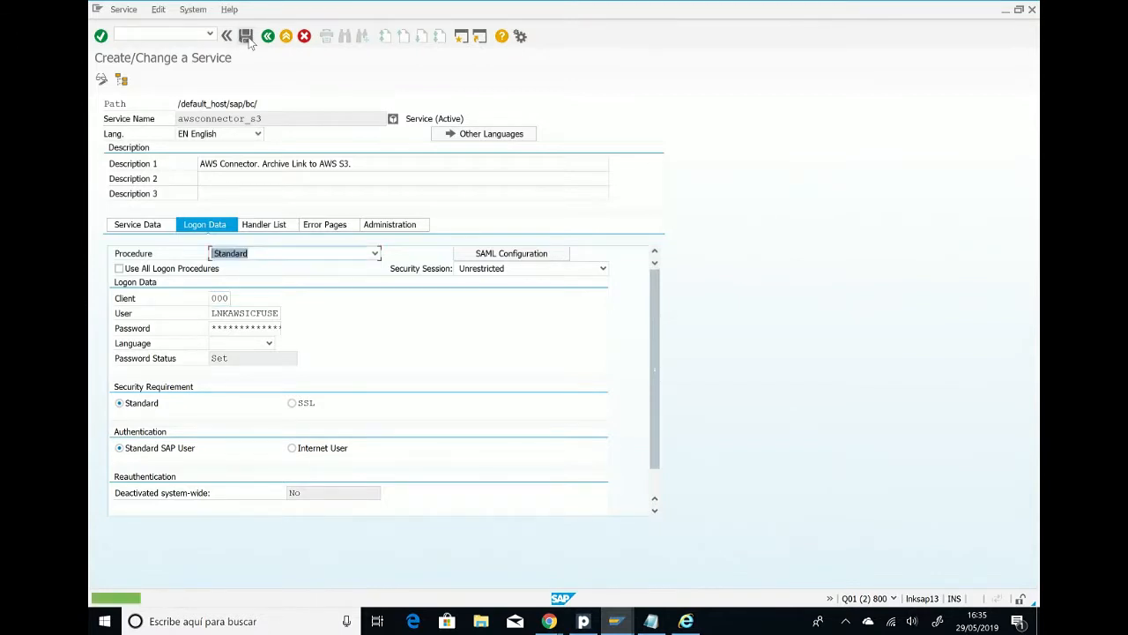
pyautogui.click(287, 39)
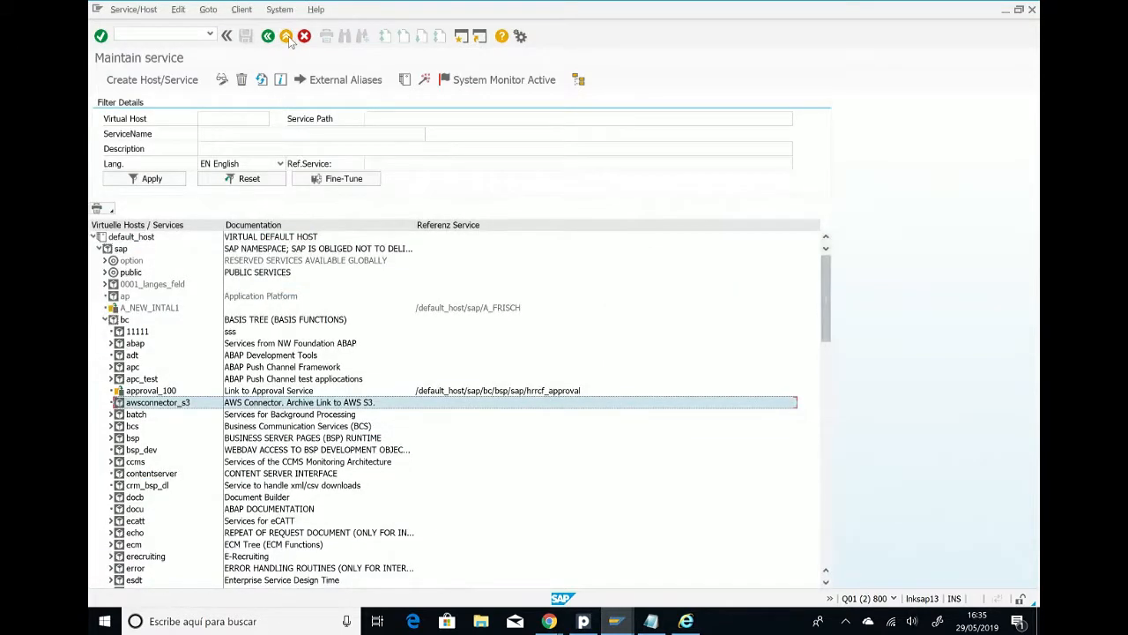
pyautogui.click(287, 37)
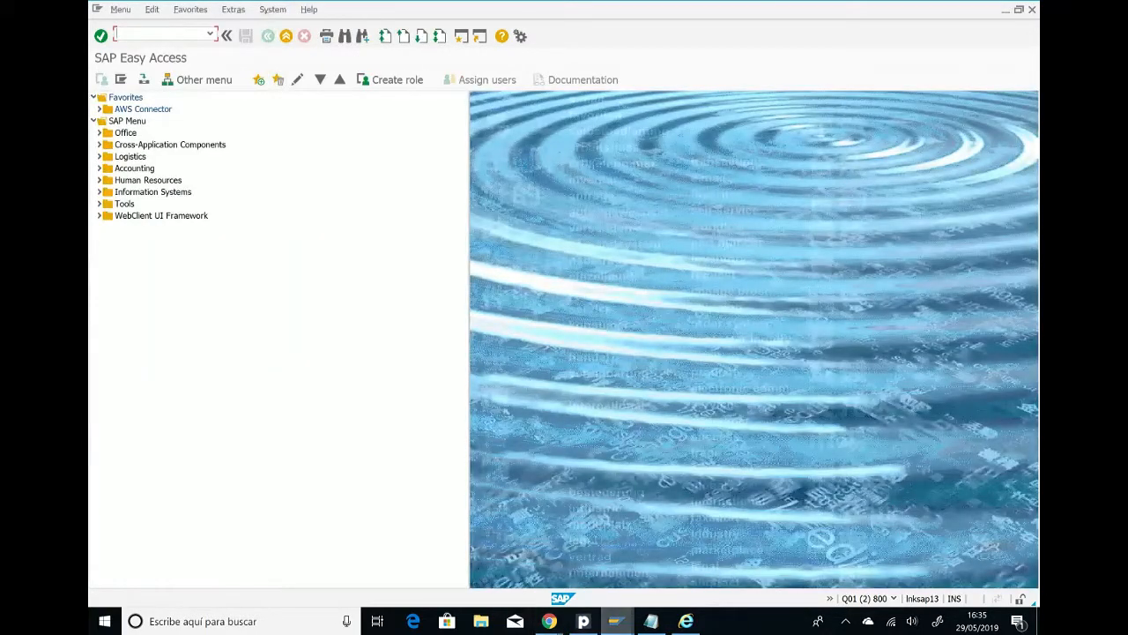
# Step: Return to the material 11 display and attach test.xlsx from the Webinar folder, allowing SAP to access the file
pyautogui.click(615, 620)
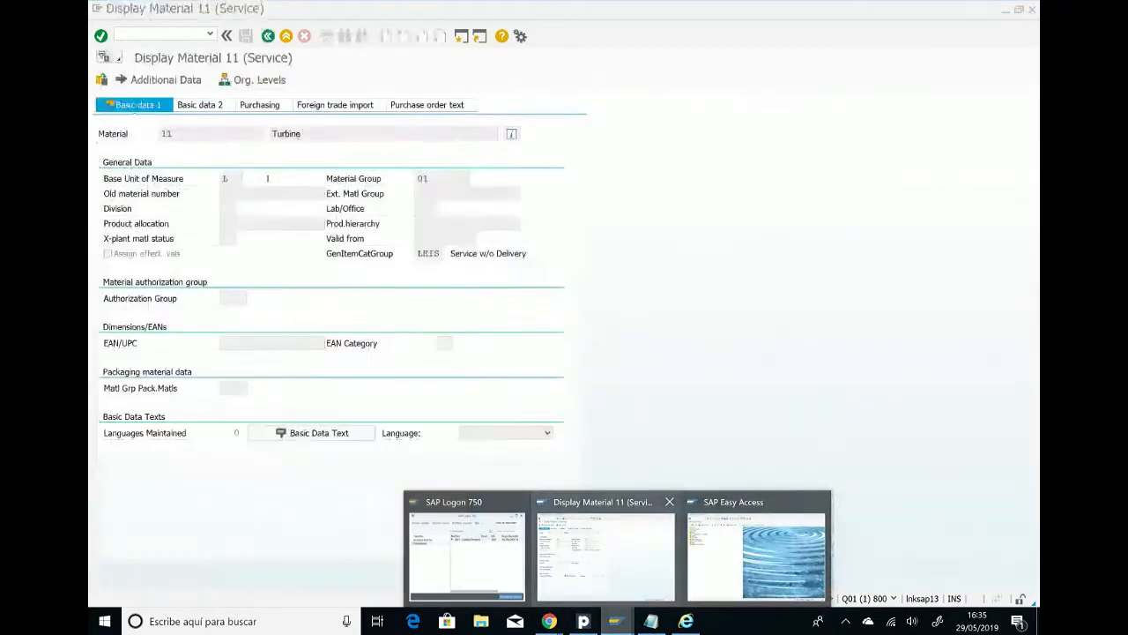
pyautogui.click(606, 555)
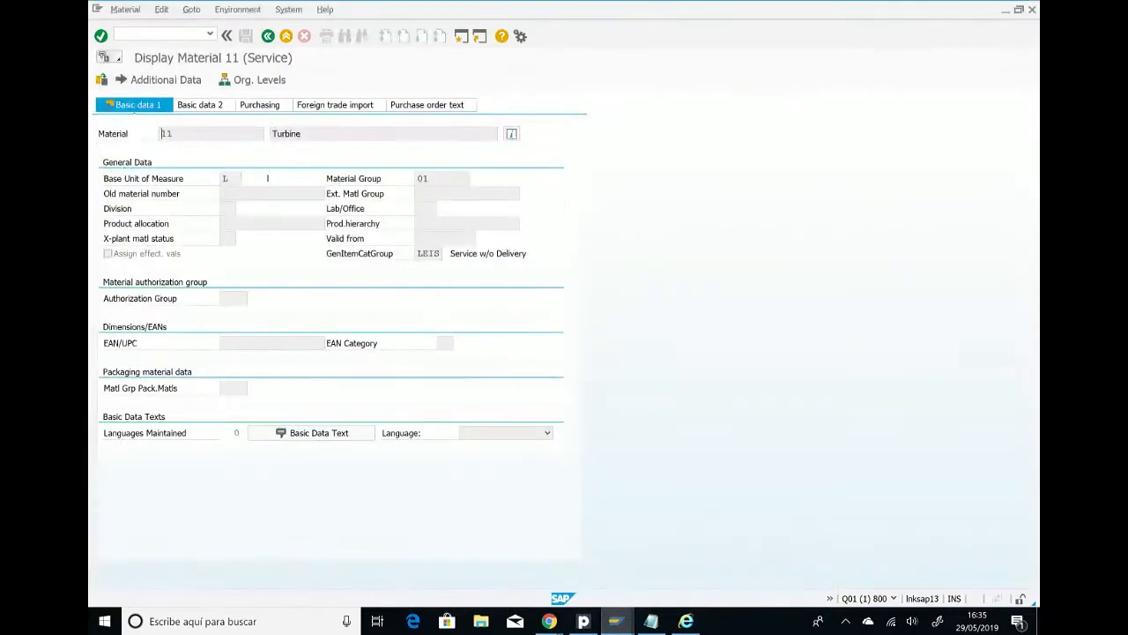
pyautogui.click(119, 59)
pyautogui.moveTo(152, 76)
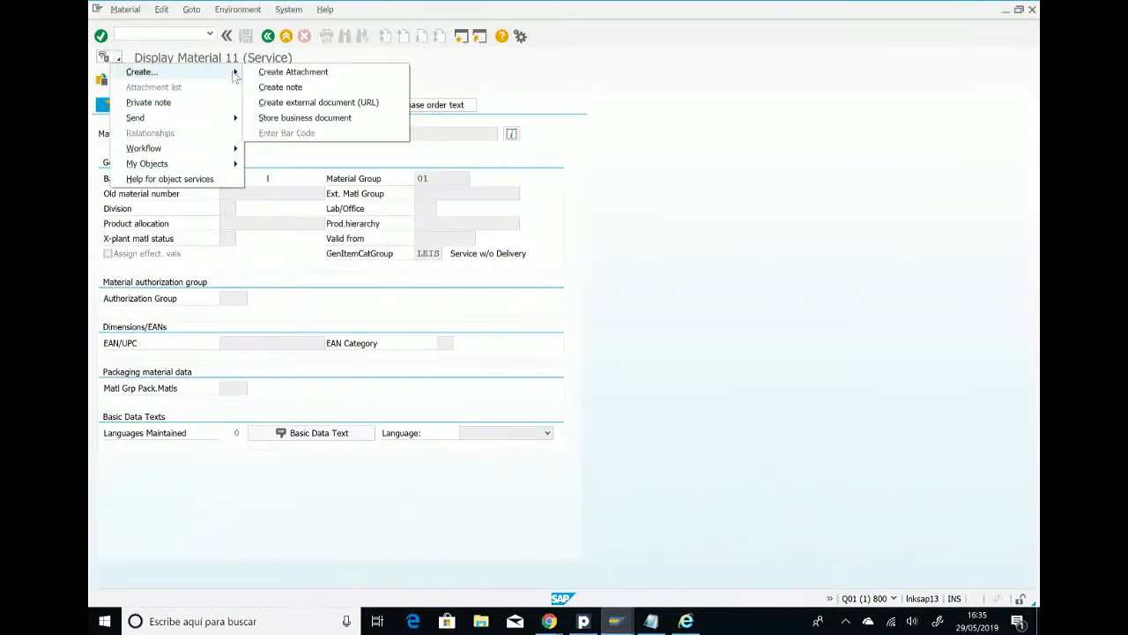
pyautogui.click(326, 75)
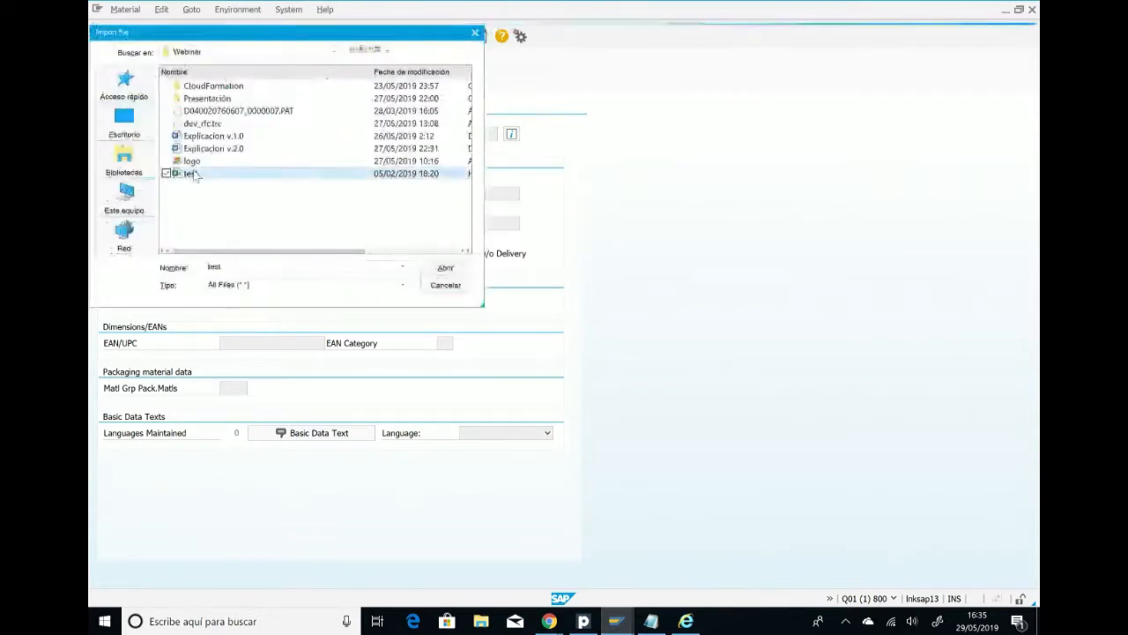
pyautogui.doubleClick(190, 173)
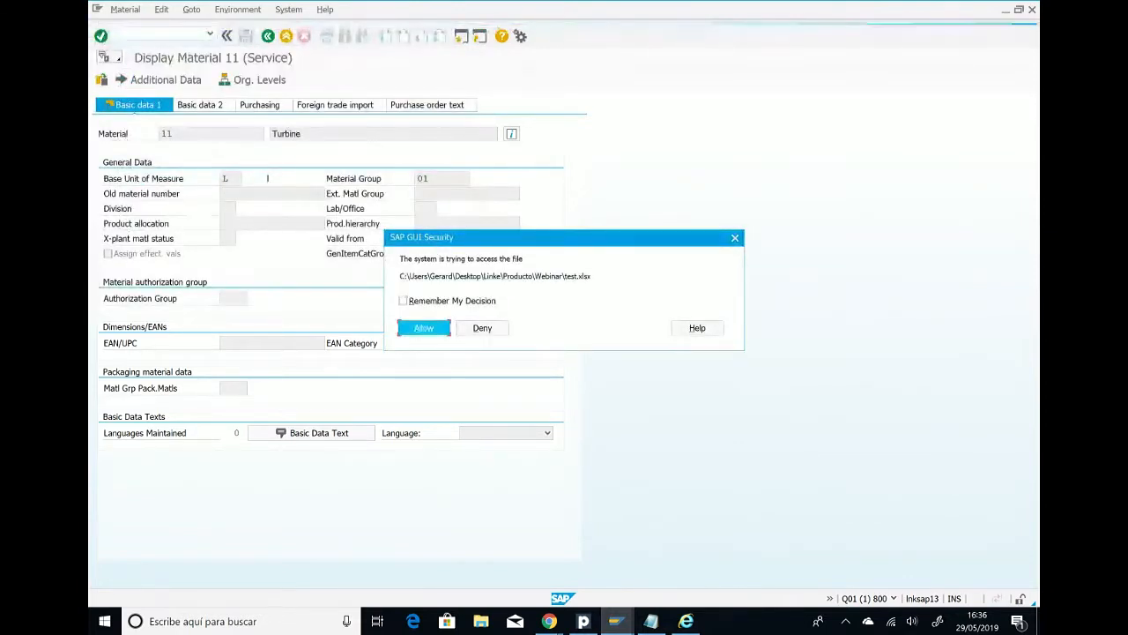
pyautogui.press('Return')
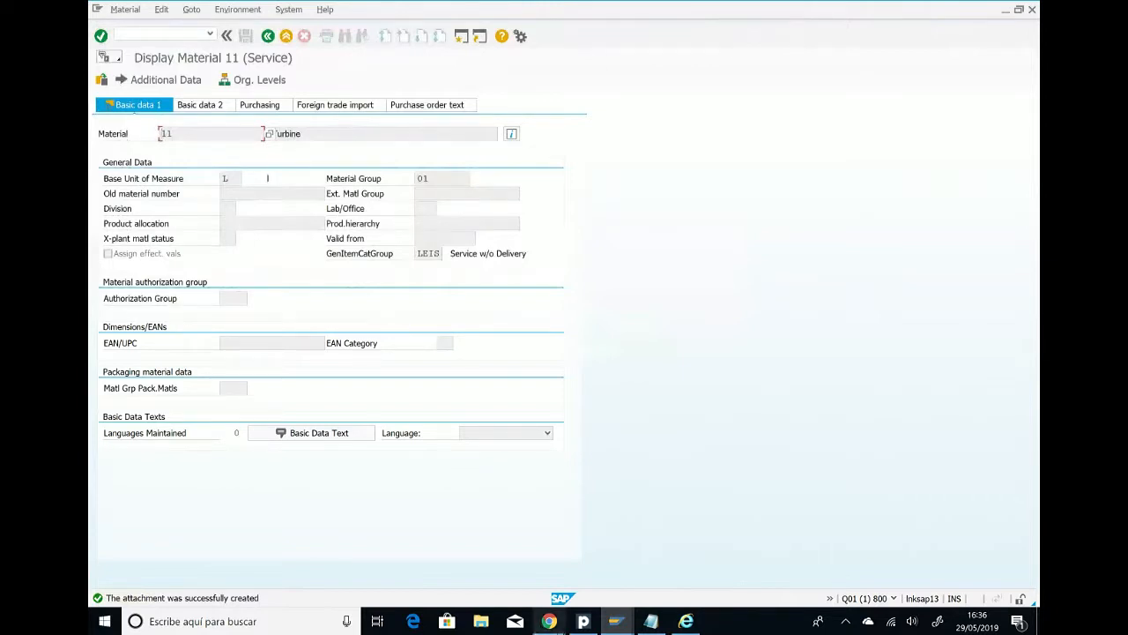
# Step: Switch to the Amazon S3 console in Chrome, filter the buckets by q01, and open q01-docstorage to check its contents
pyautogui.moveTo(549, 620)
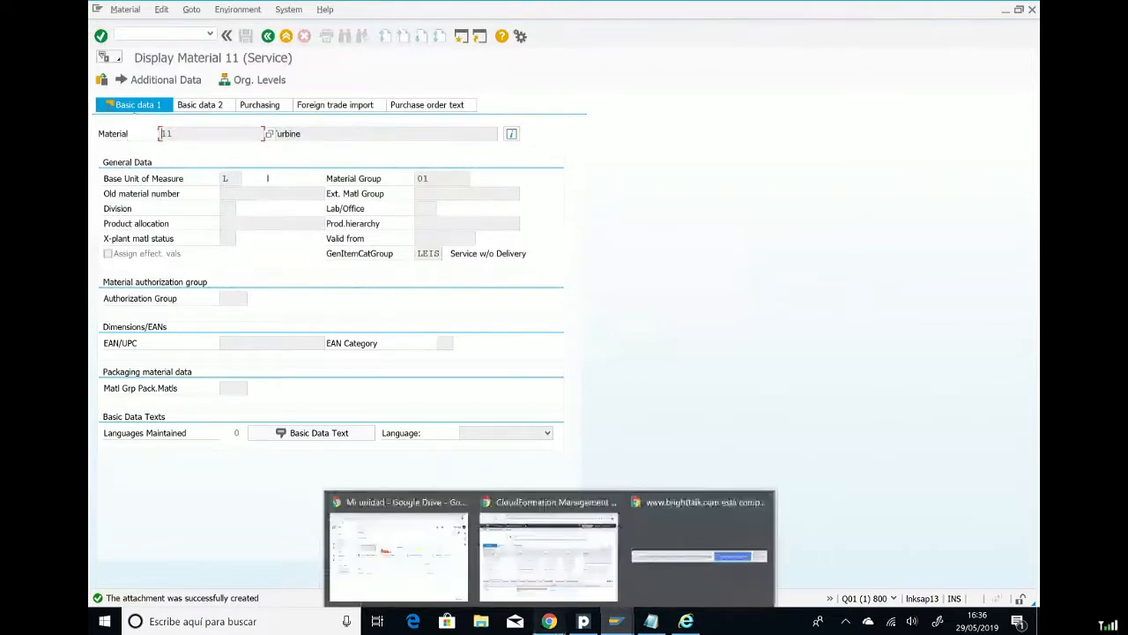
pyautogui.click(548, 551)
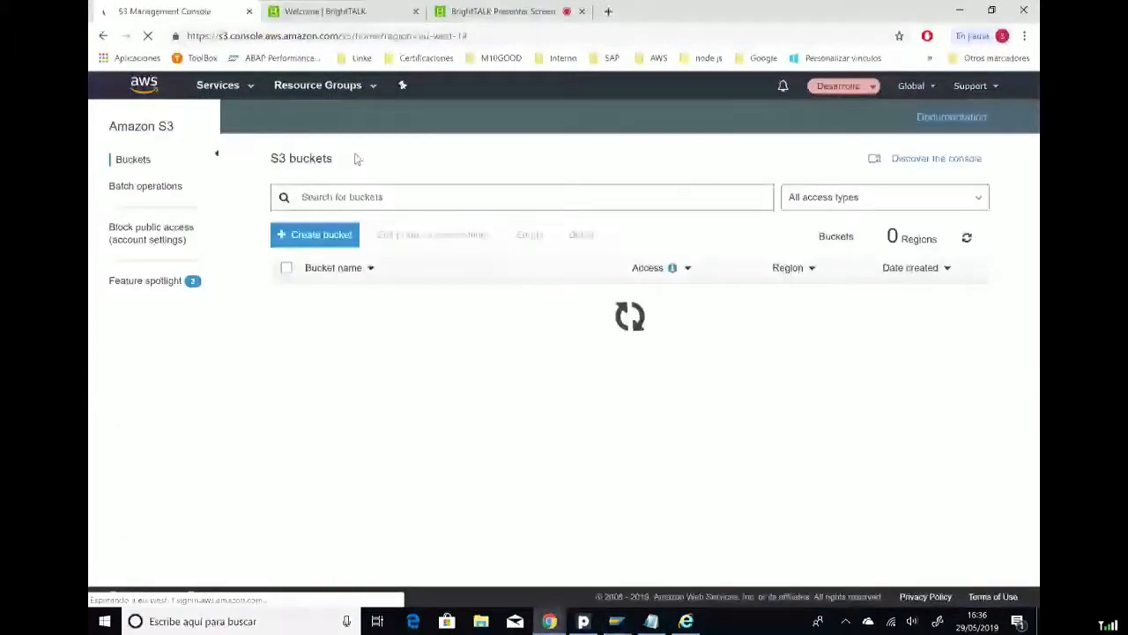
pyautogui.click(338, 191)
pyautogui.write('q01')
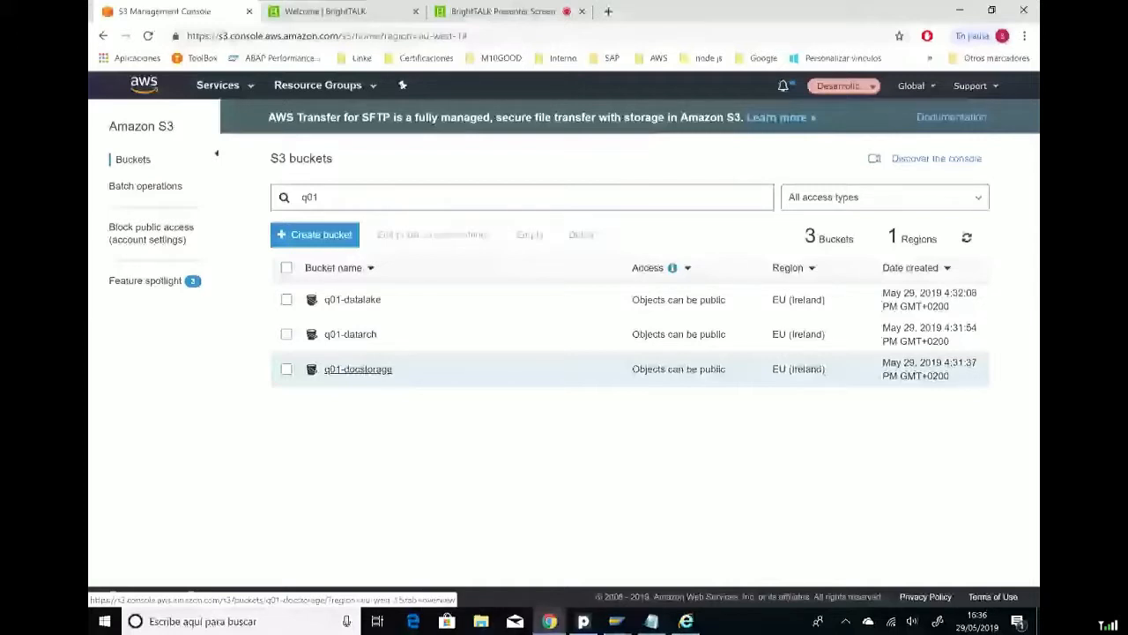
pyautogui.click(357, 368)
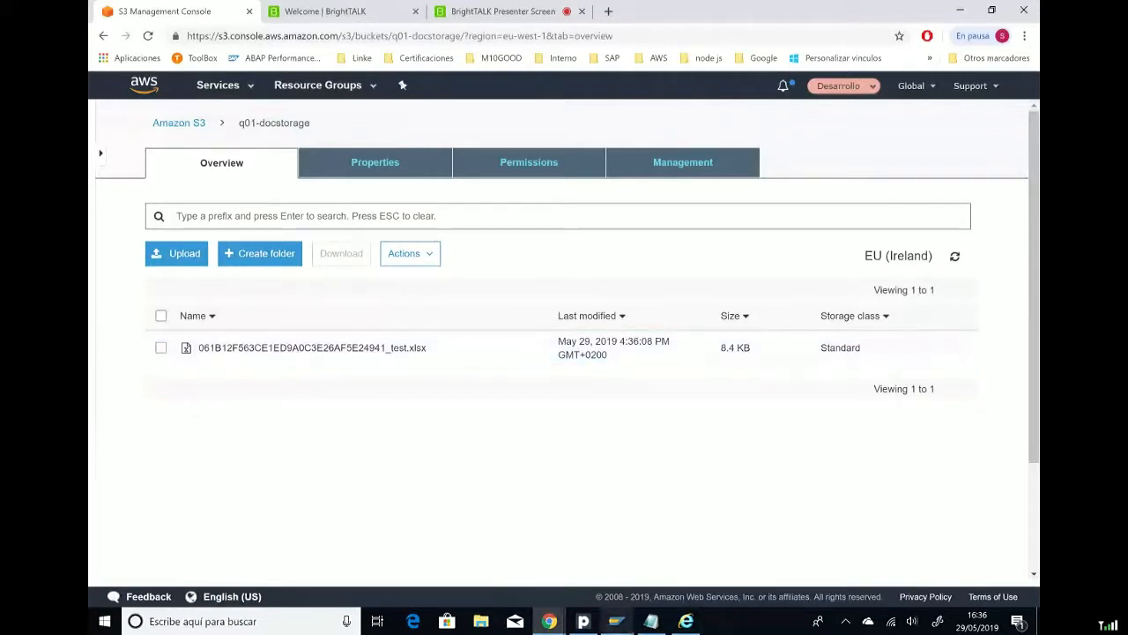
# Step: Switch back to SAP, view the test attachment from material 11's attachment list, close it in Excel, and leave the material display
pyautogui.moveTo(616, 620)
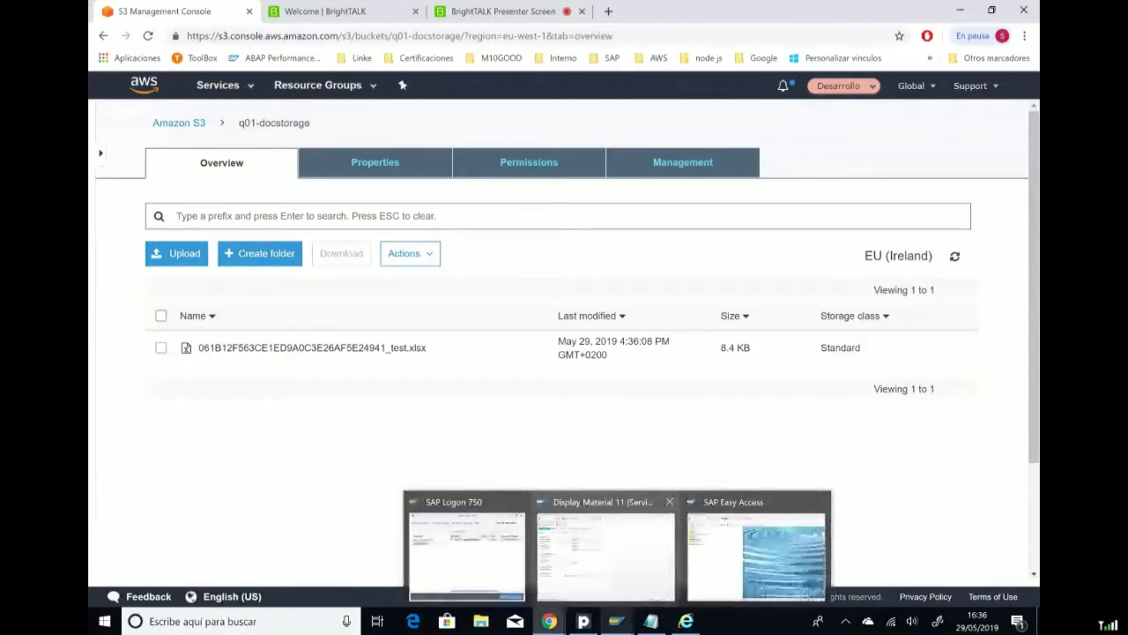
pyautogui.moveTo(606, 550)
pyautogui.click(605, 551)
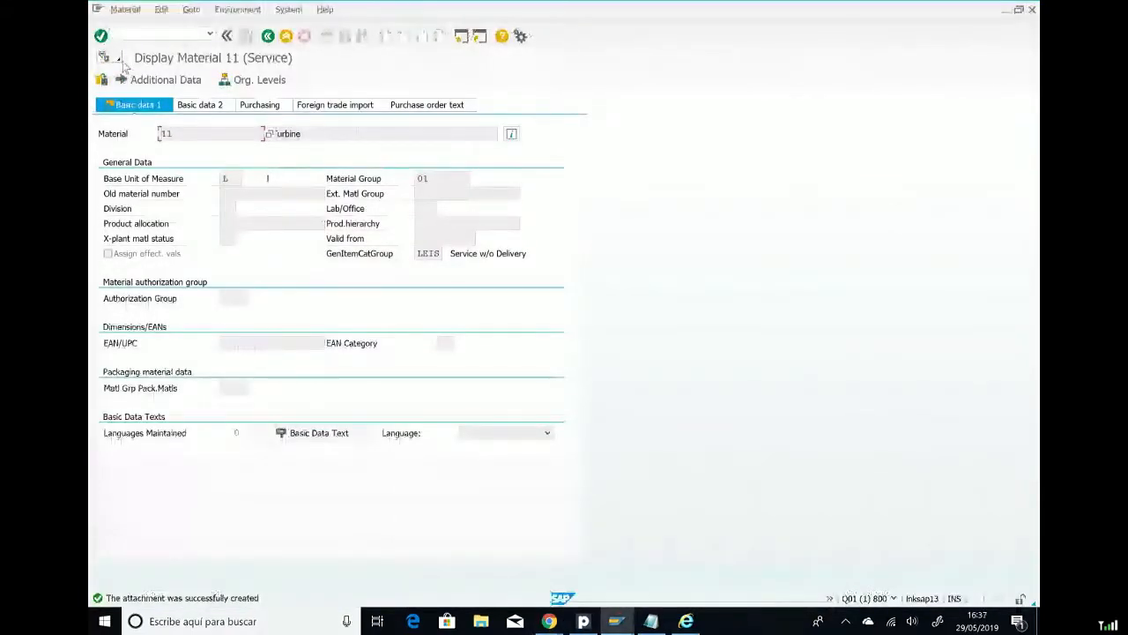
pyautogui.click(119, 58)
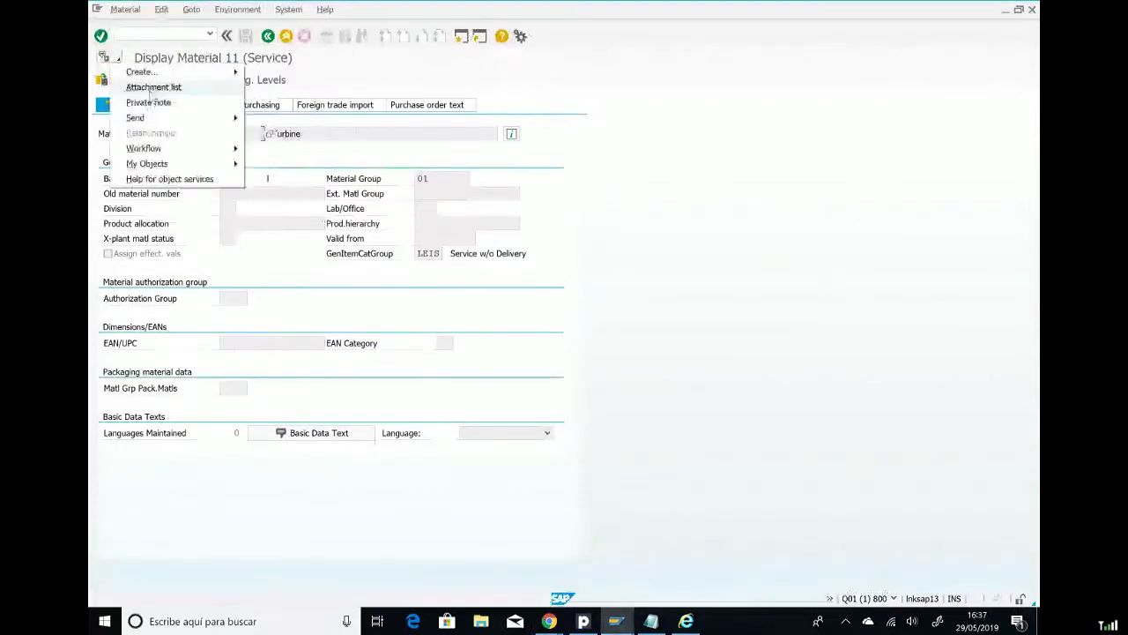
pyautogui.click(152, 89)
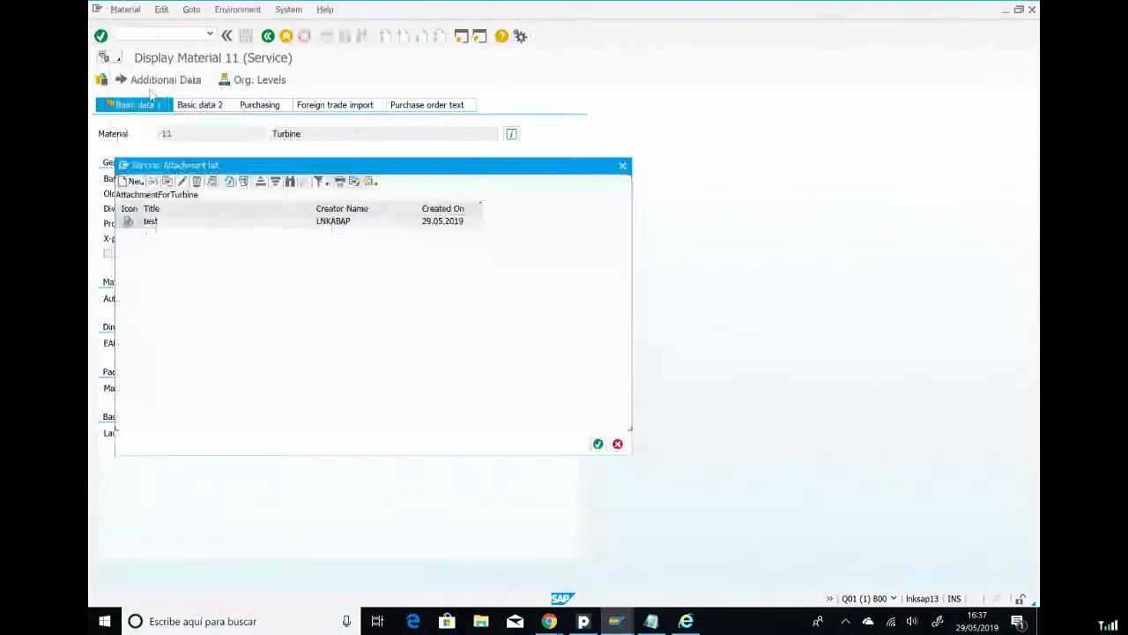
pyautogui.click(195, 223)
pyautogui.click(153, 181)
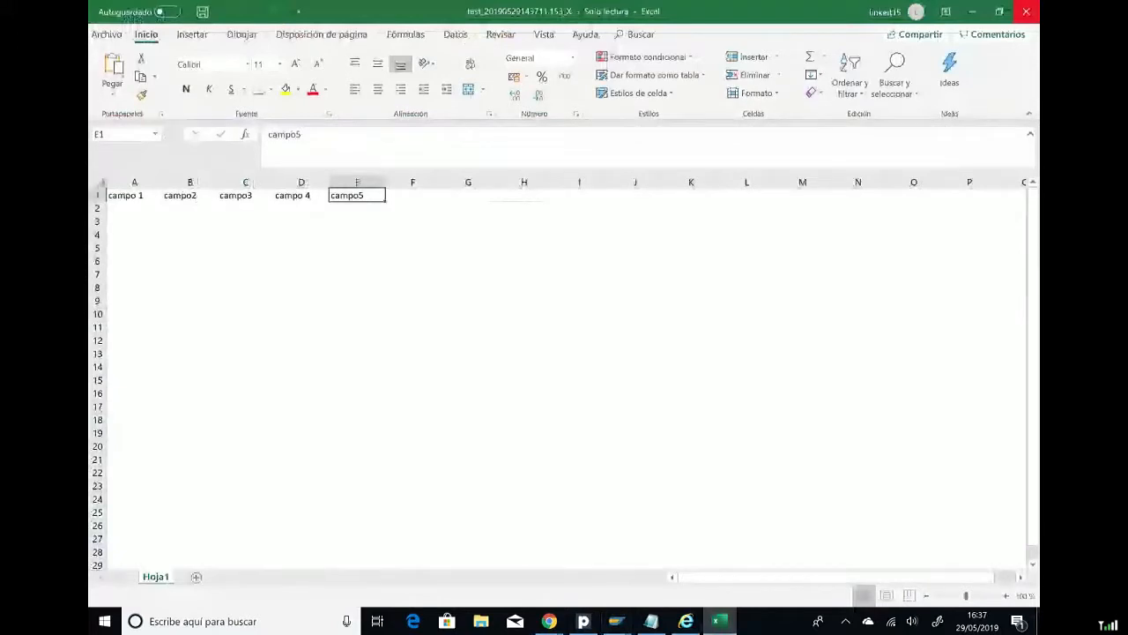
pyautogui.click(1026, 12)
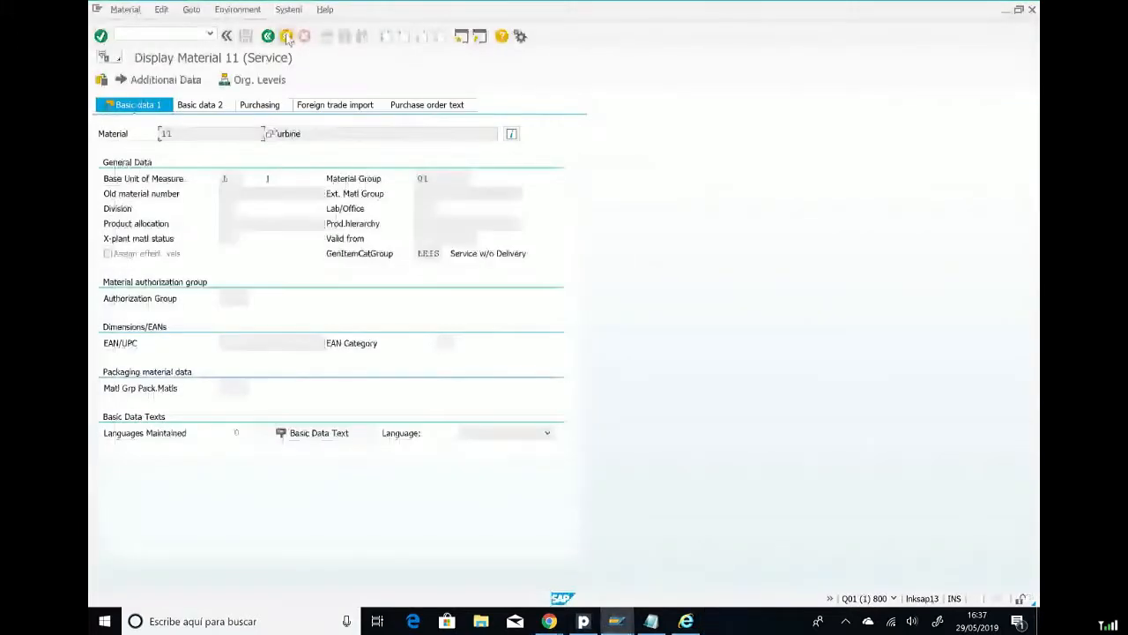
pyautogui.click(287, 37)
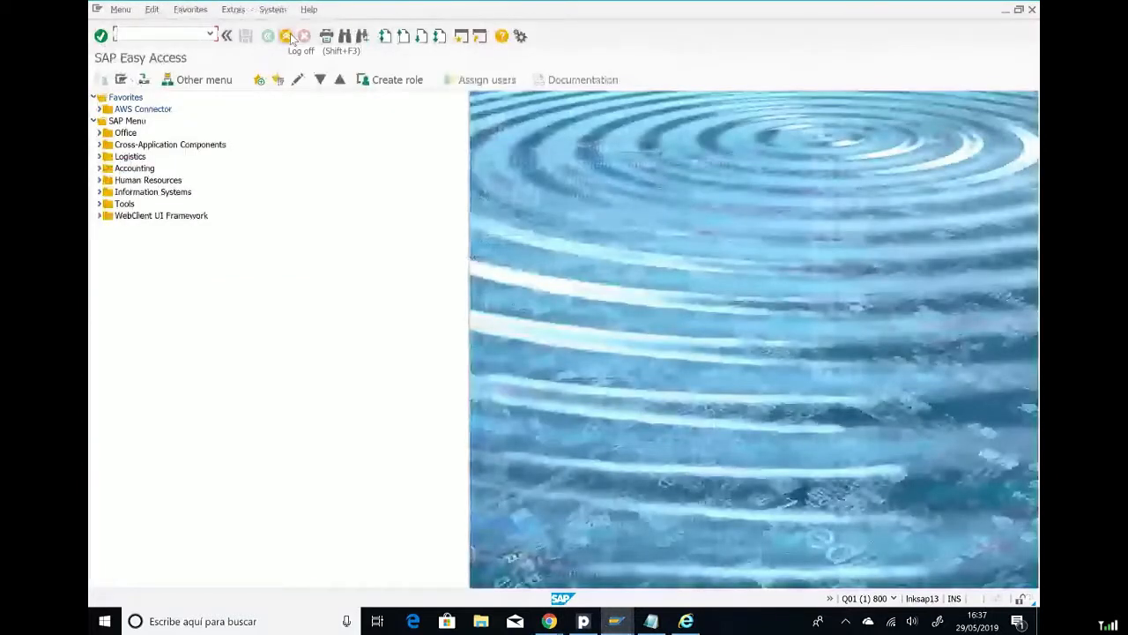
# Step: Run transaction OAC3 and switch the content repository links to change mode
pyautogui.write('oac3')
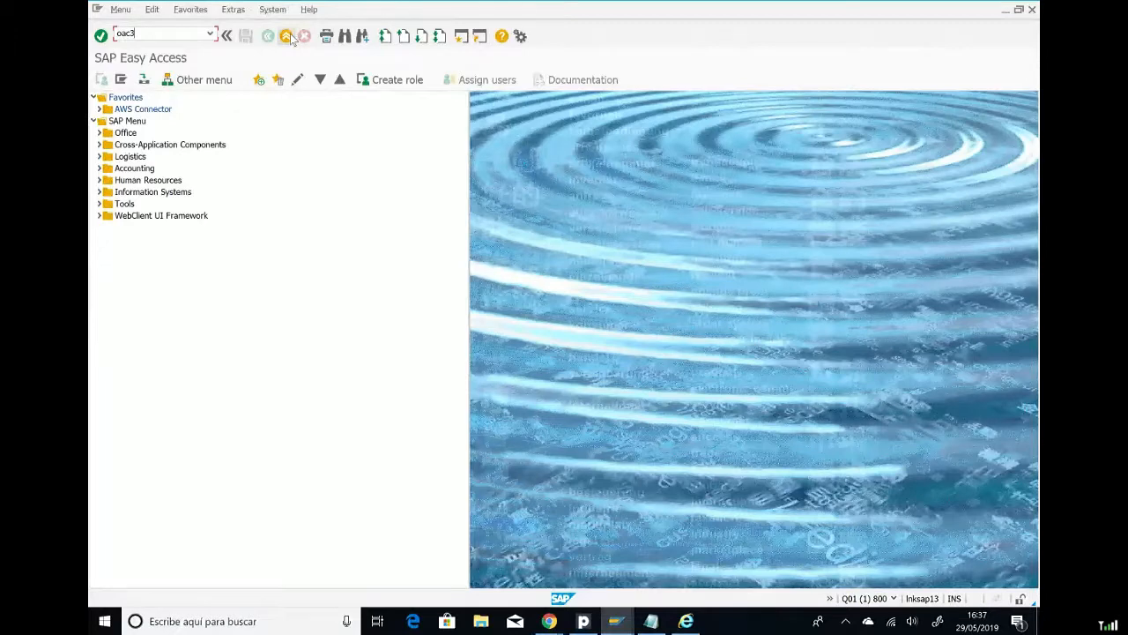
pyautogui.press('Return')
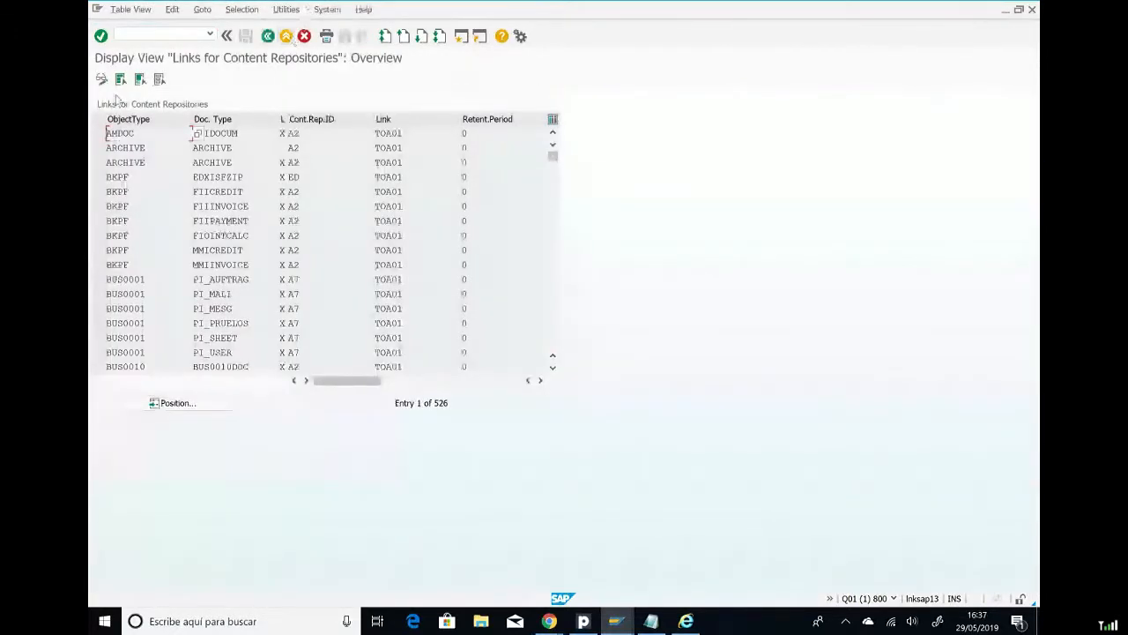
pyautogui.click(102, 78)
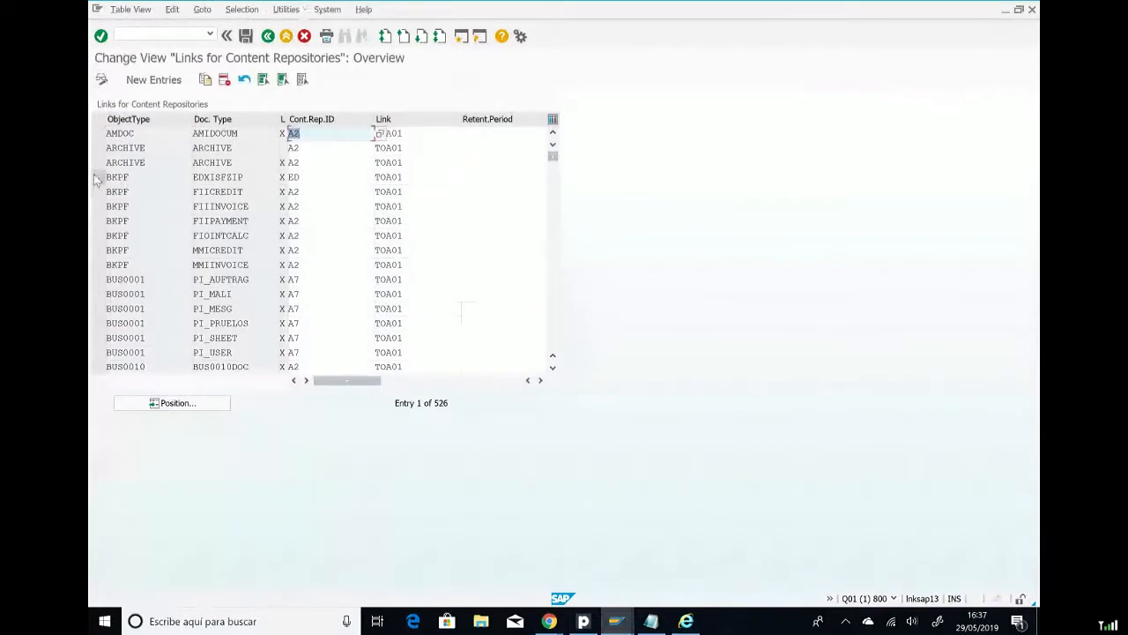
# Step: Set the content repository ID to RF for all seven BKPF document types from EDXISFZIP to MMIINVOICE, save, and leave the table
pyautogui.moveTo(97, 179); pyautogui.dragTo(97, 264)
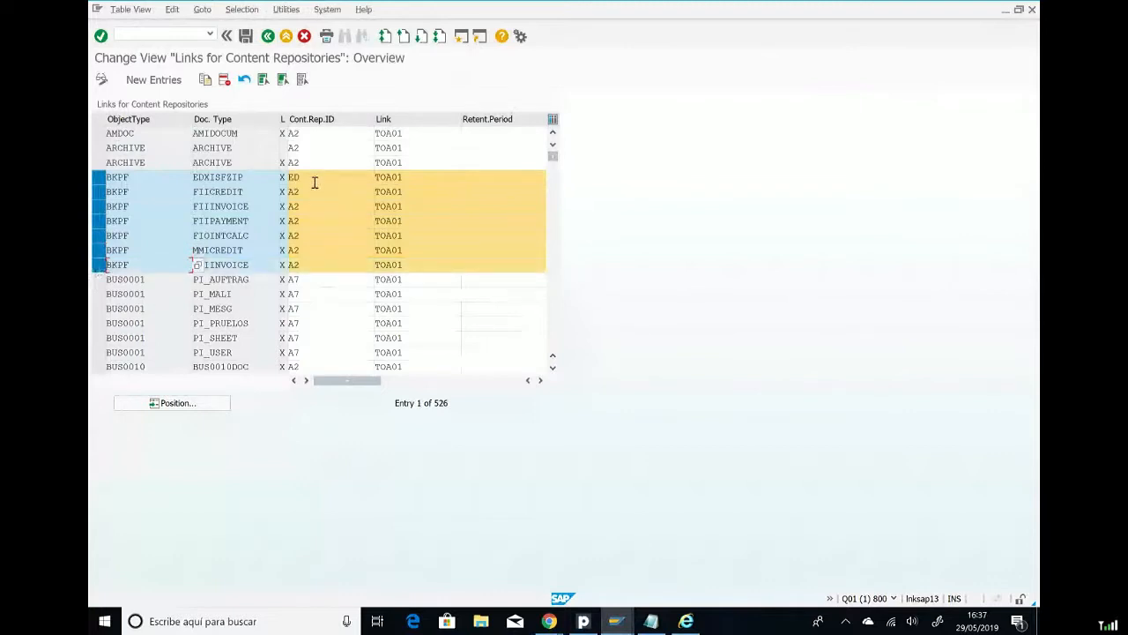
pyautogui.click(315, 182)
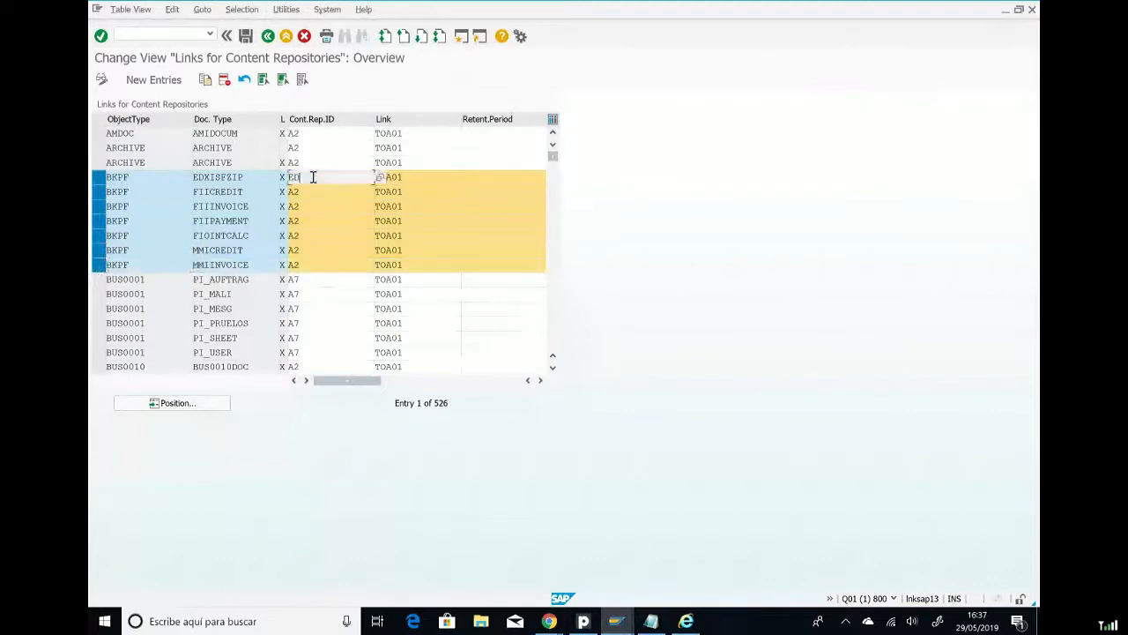
pyautogui.click(380, 177)
pyautogui.click(123, 303)
pyautogui.doubleClick(126, 306)
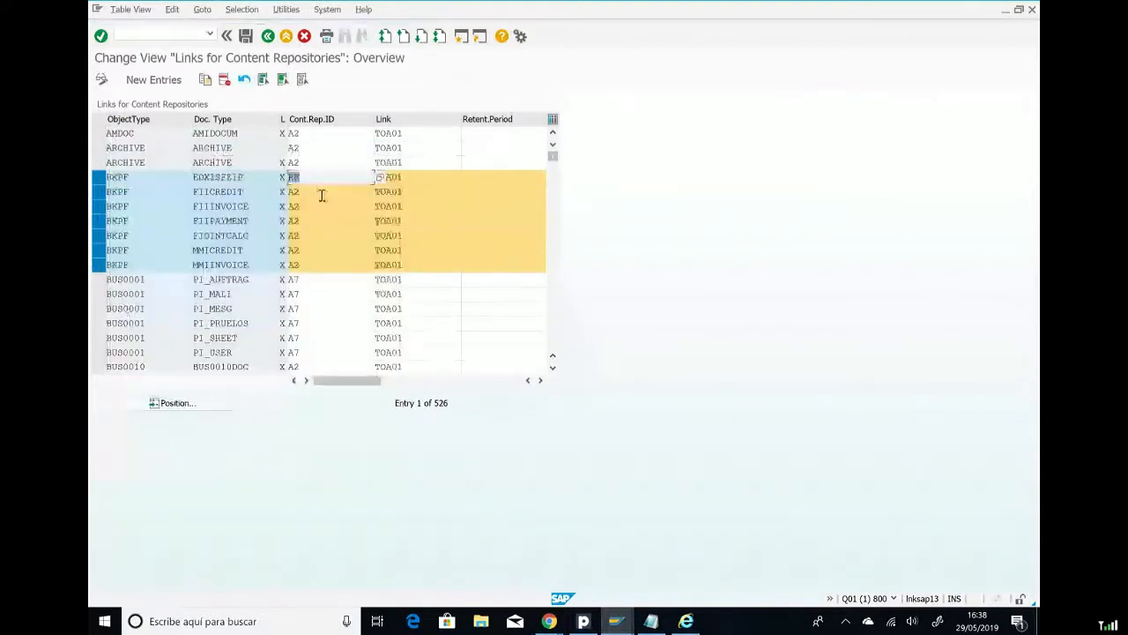
pyautogui.moveTo(304, 192); pyautogui.dragTo(284, 264)
pyautogui.write('RF')
pyautogui.write('RF')
pyautogui.write('RF')
pyautogui.write('RF')
pyautogui.write('RF')
pyautogui.write('RF')
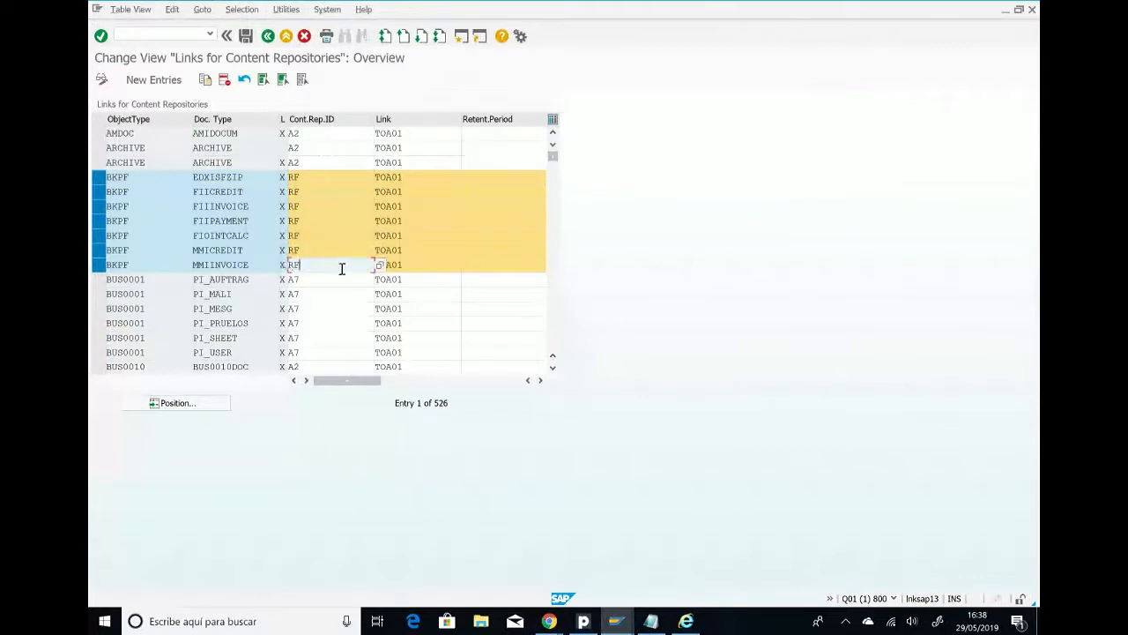
pyautogui.click(247, 39)
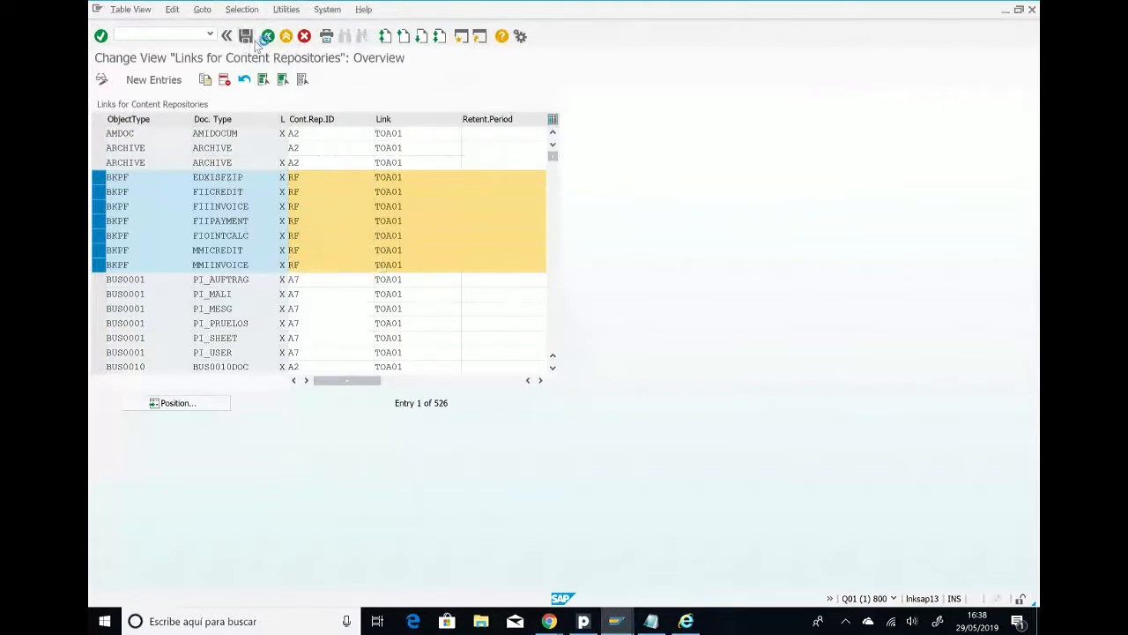
pyautogui.click(292, 230)
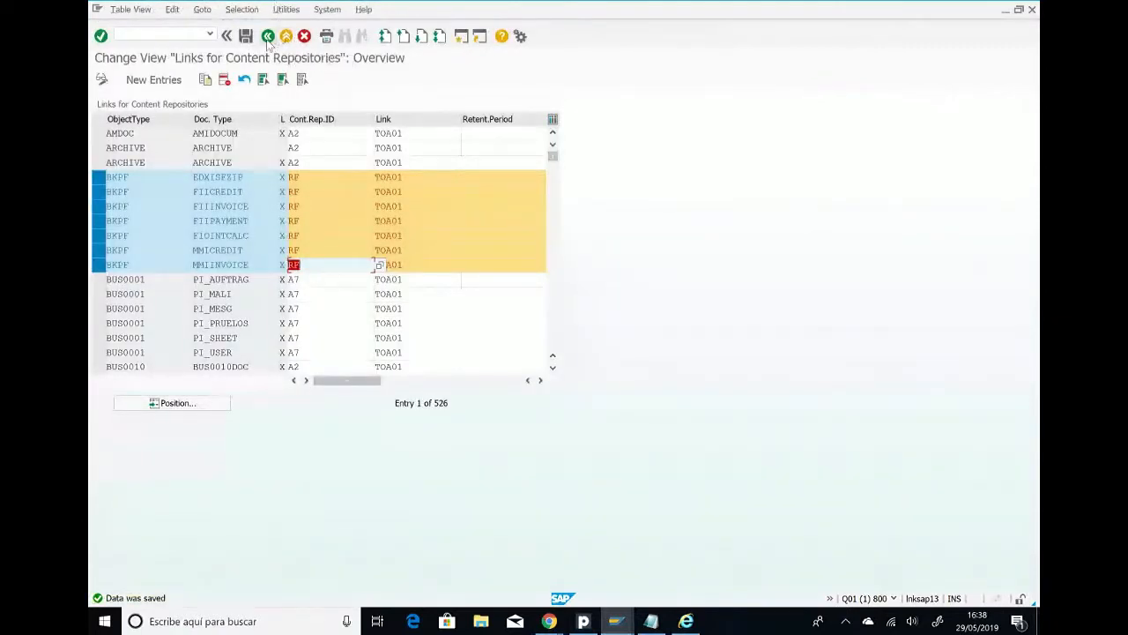
pyautogui.click(268, 40)
pyautogui.write('fb')
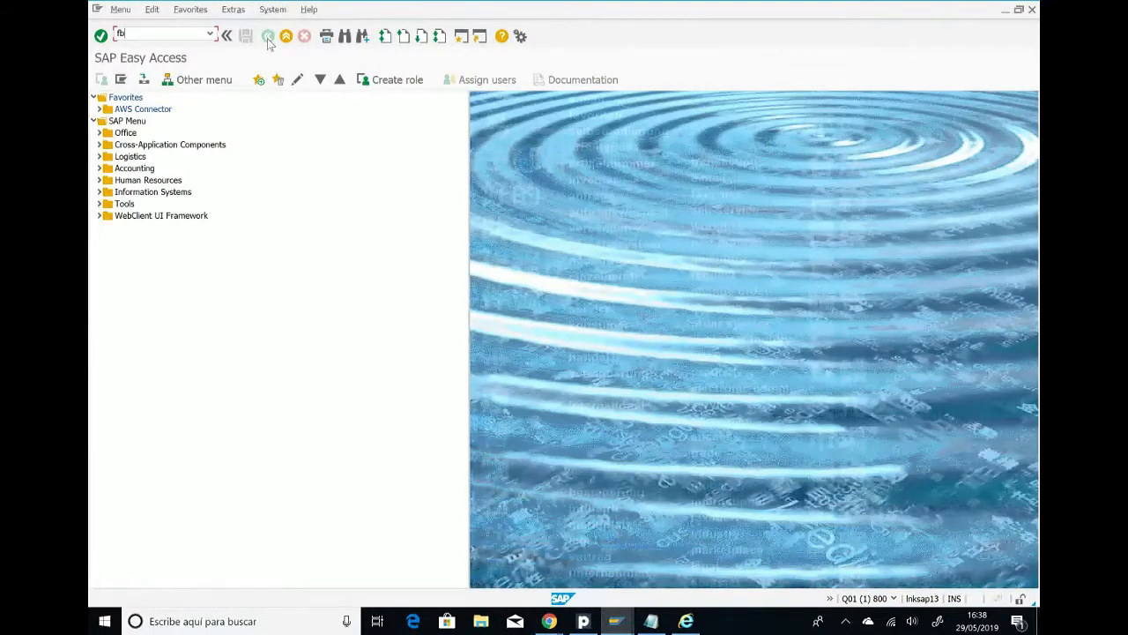
pyautogui.write('03')
pyautogui.press('Return')
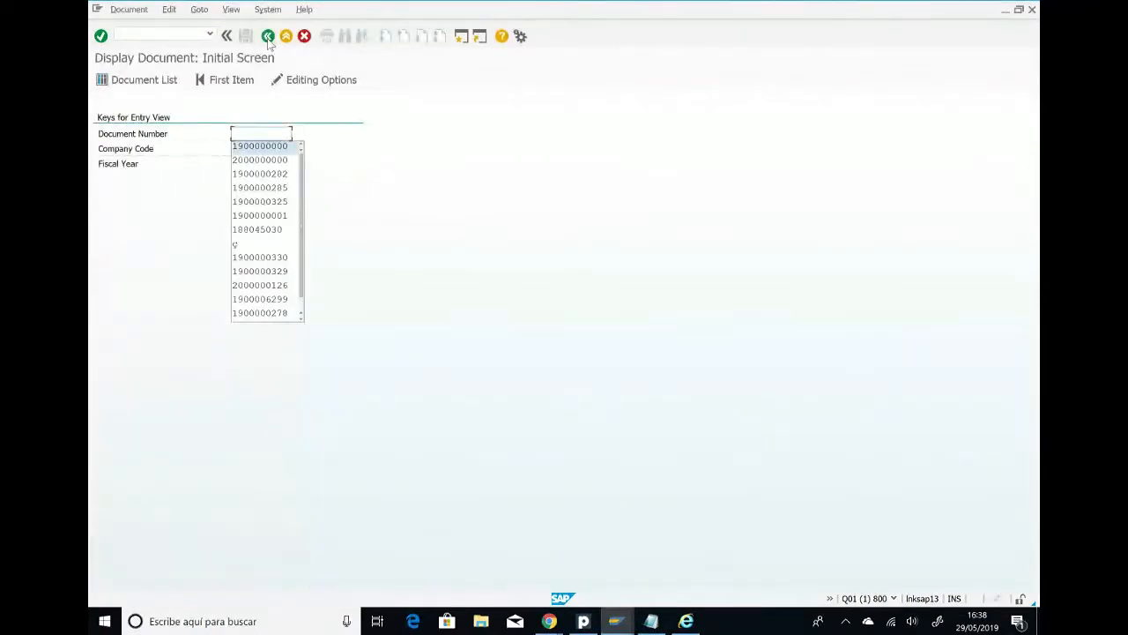
pyautogui.press('Down')
pyautogui.press('Return')
pyautogui.press('Tab')
pyautogui.press('Down')
pyautogui.press('Down')
pyautogui.press('Return')
pyautogui.press('Tab')
pyautogui.press('Down')
pyautogui.press('Down')
pyautogui.press('Return')
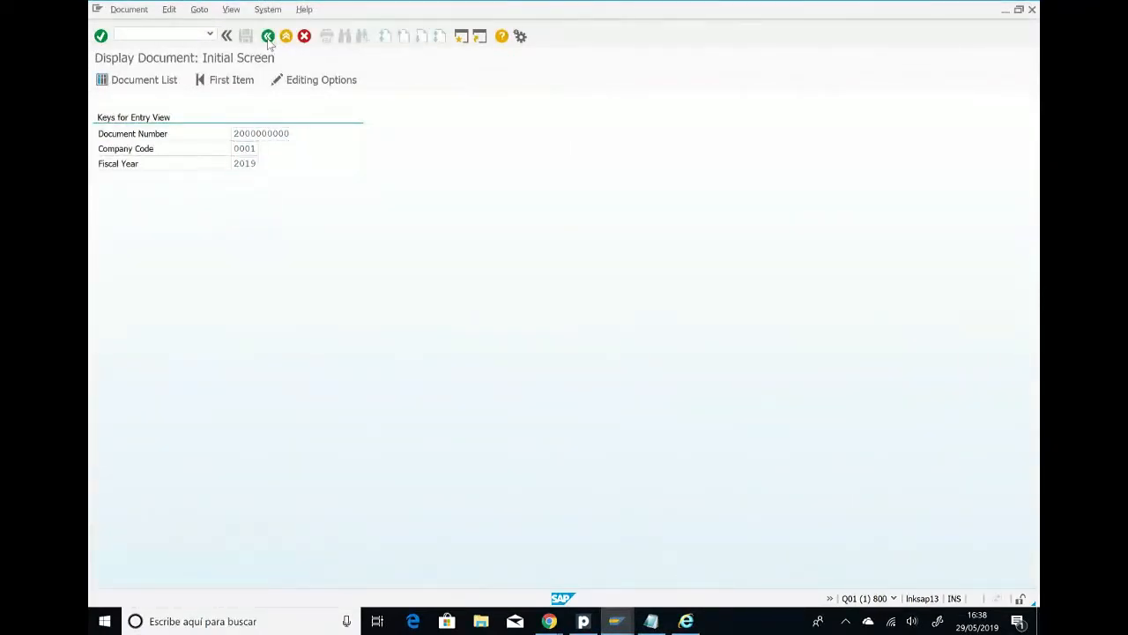
pyautogui.press('Return')
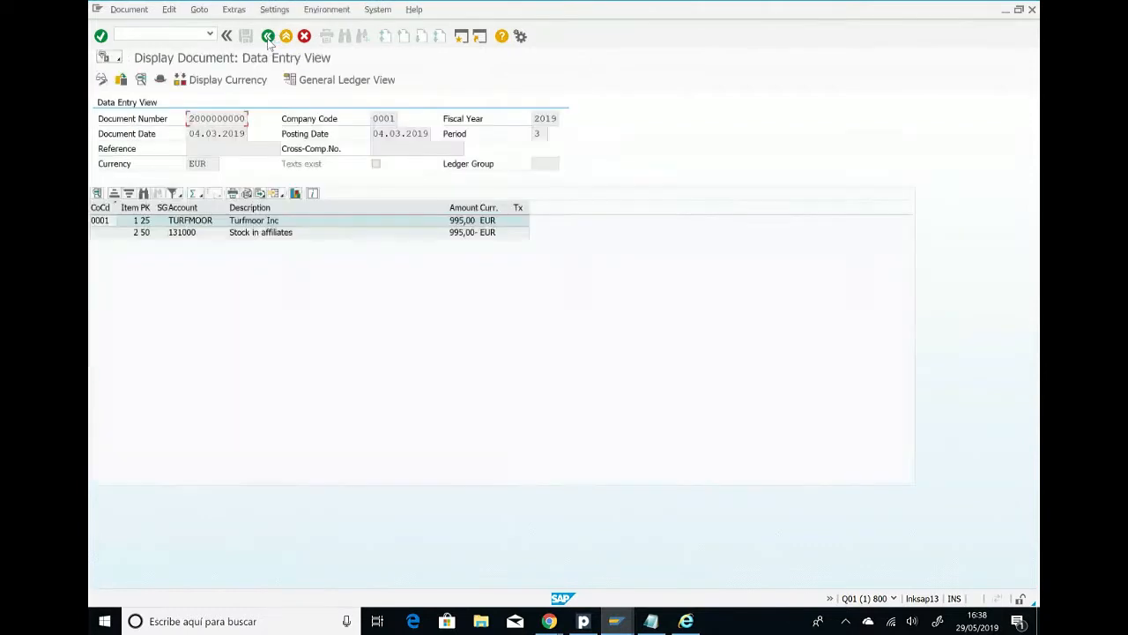
# Step: Store the logo file from the Webinar folder as an Incoming invoice business document on the displayed accounting document, and leave the document
pyautogui.click(120, 61)
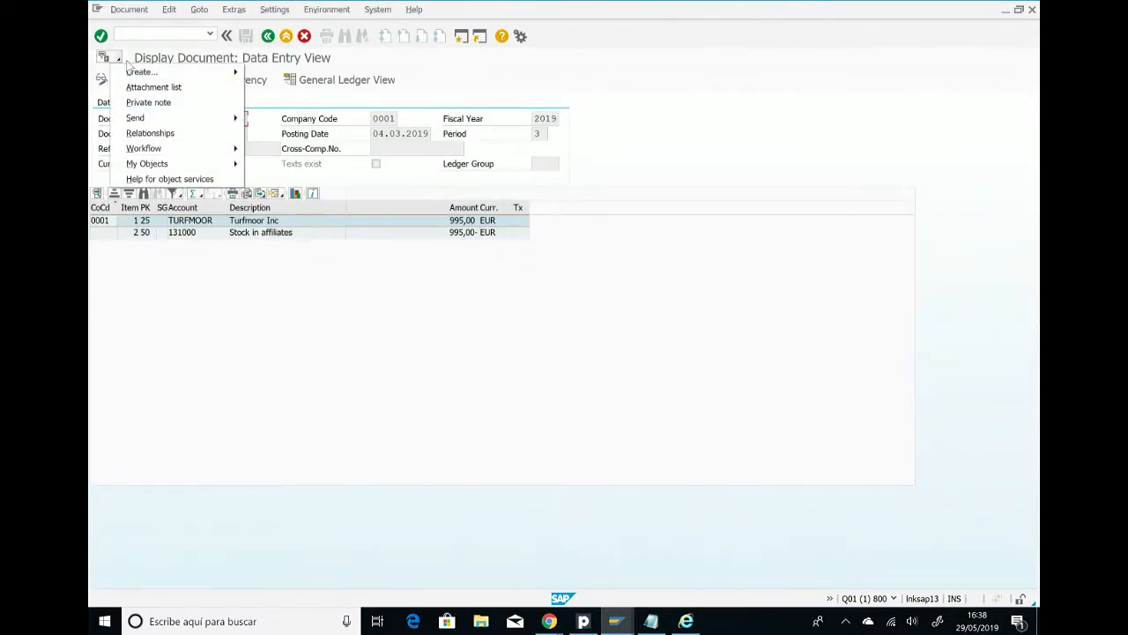
pyautogui.moveTo(138, 74)
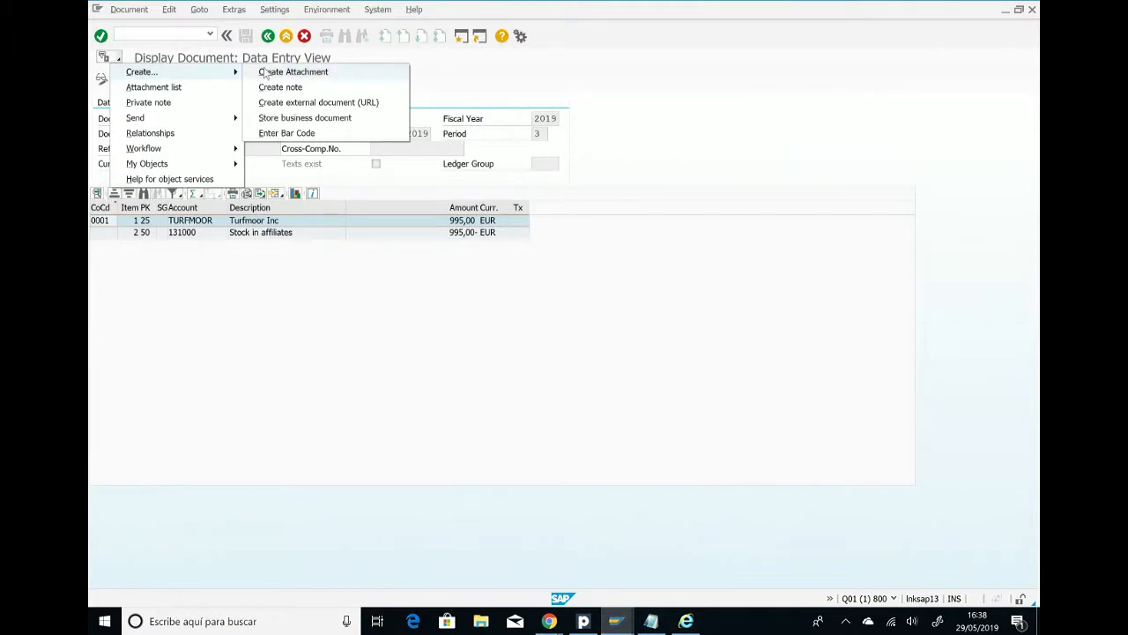
pyautogui.click(298, 120)
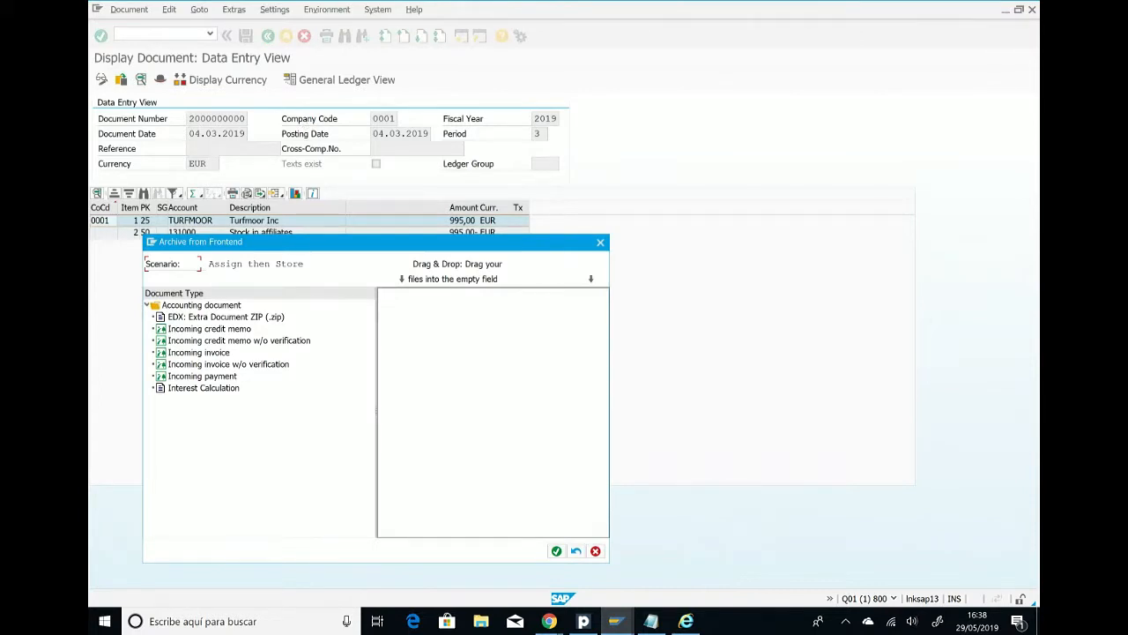
pyautogui.click(199, 353)
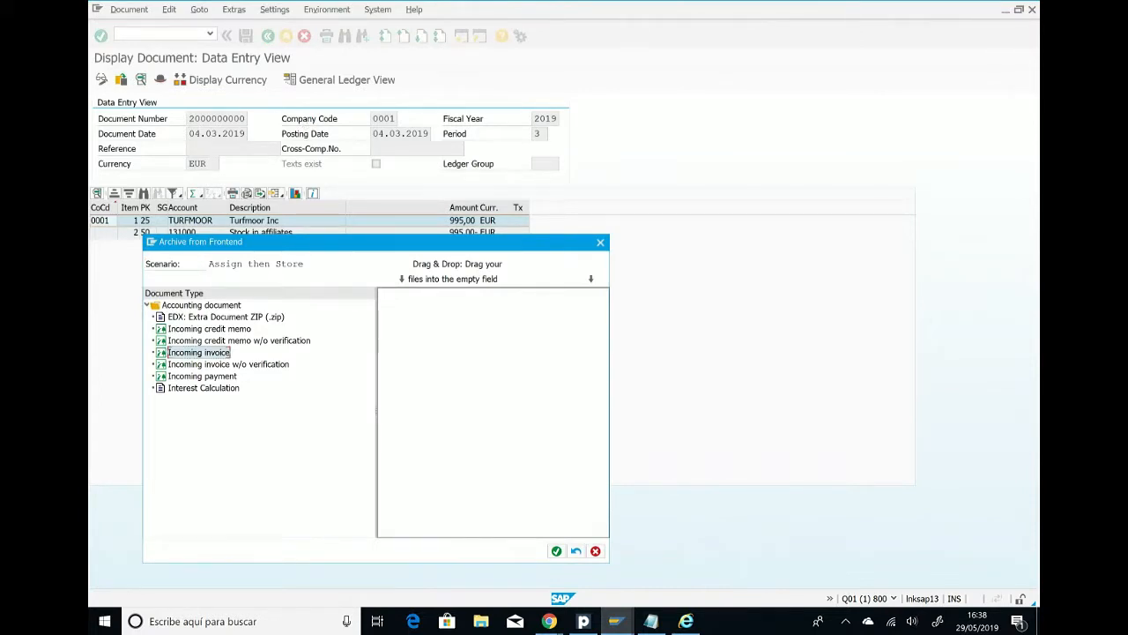
pyautogui.click(209, 329)
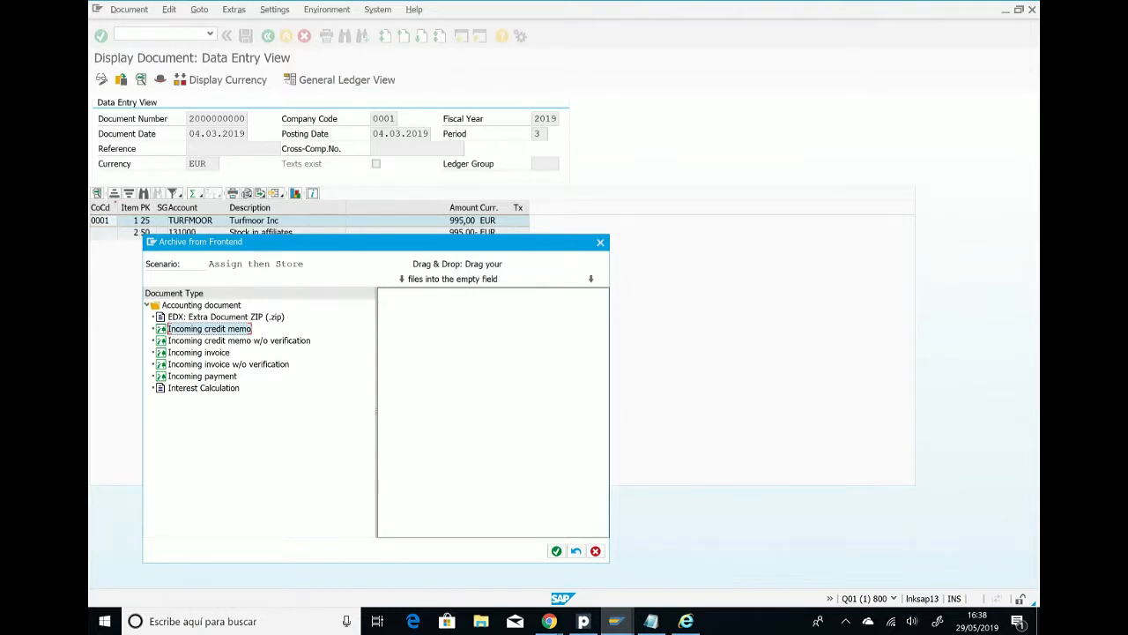
pyautogui.doubleClick(199, 353)
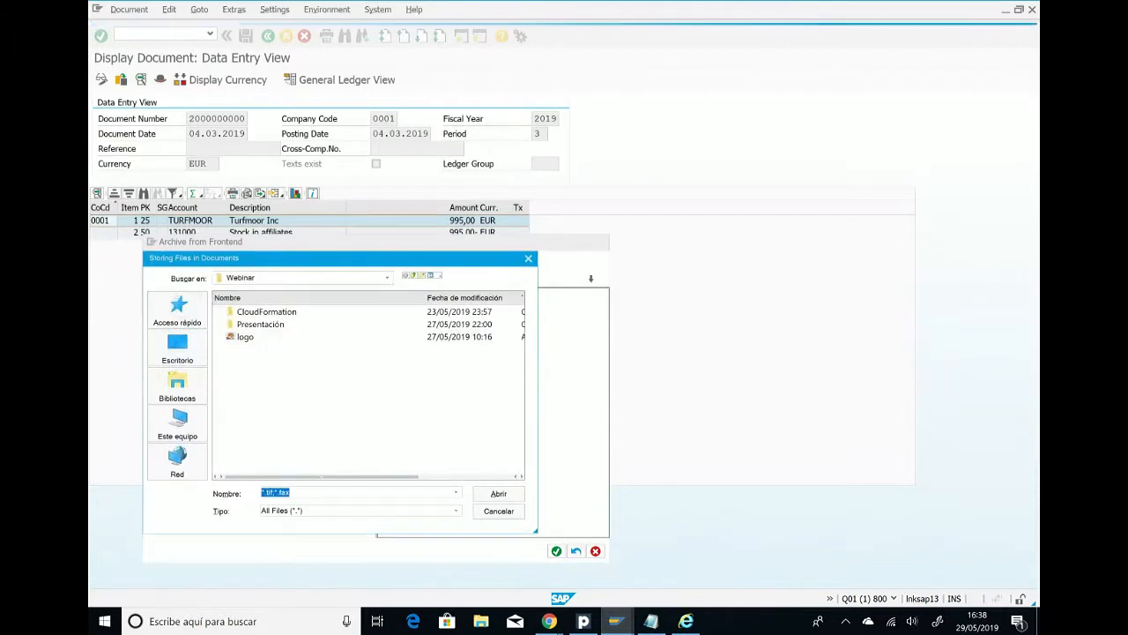
pyautogui.click(245, 336)
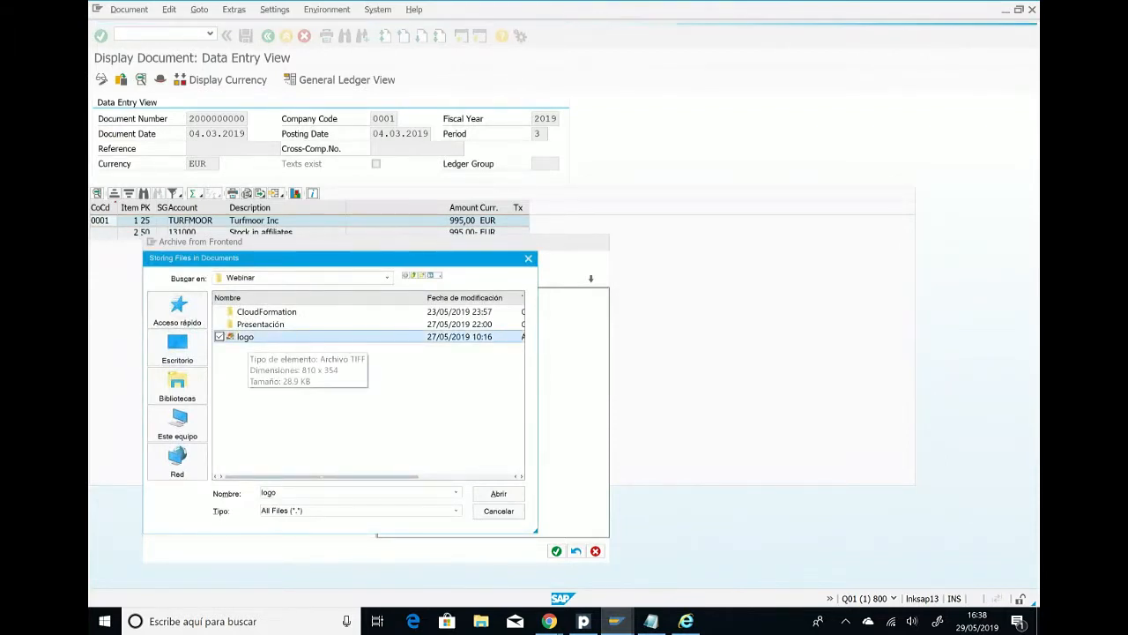
pyautogui.click(499, 493)
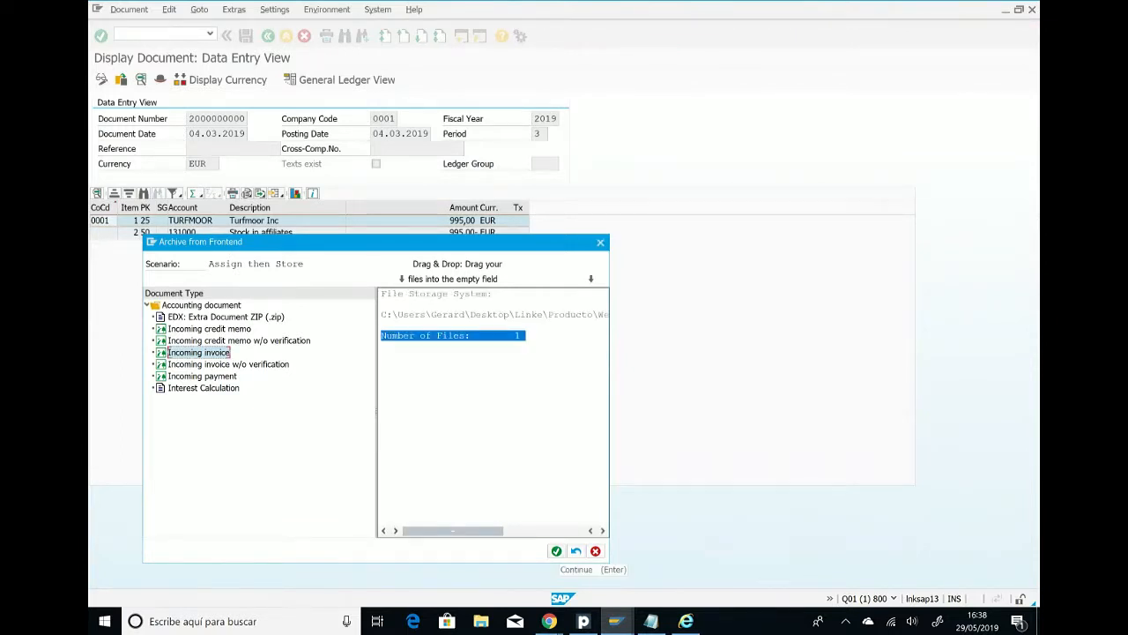
pyautogui.moveTo(459, 530)
pyautogui.mouseDown()
pyautogui.moveTo(540, 530)
pyautogui.moveTo(459, 531)
pyautogui.mouseUp()
pyautogui.press('Return')
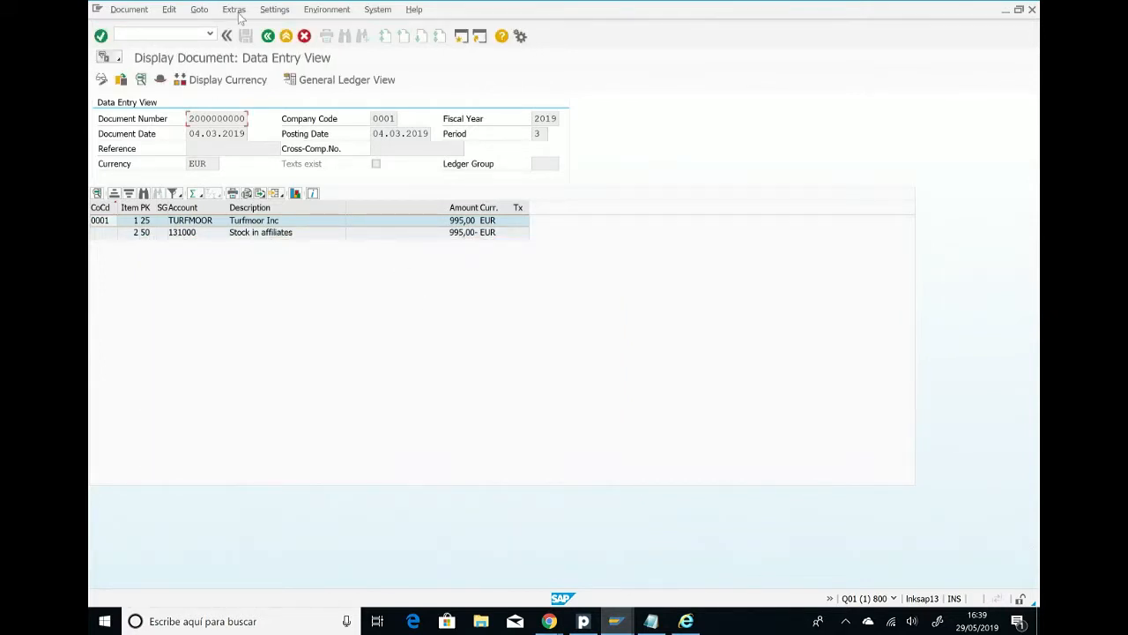
pyautogui.click(268, 36)
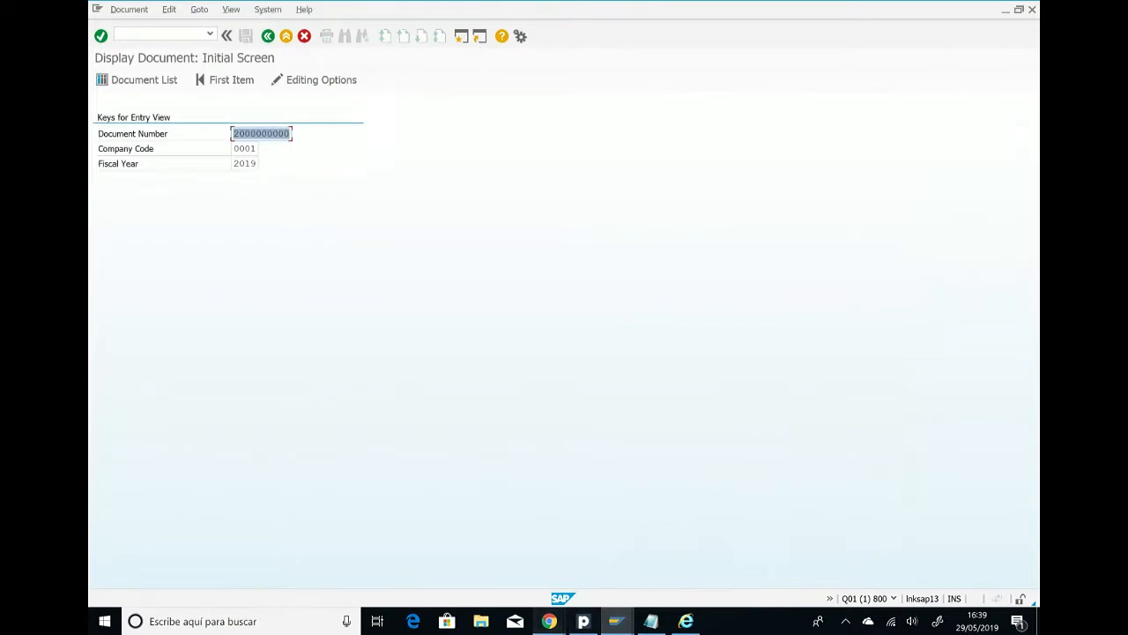
# Step: Switch to the S3 console in Chrome, filter the buckets by q01, open q01-docstorage and refresh its object list
pyautogui.moveTo(549, 620)
pyautogui.click(546, 547)
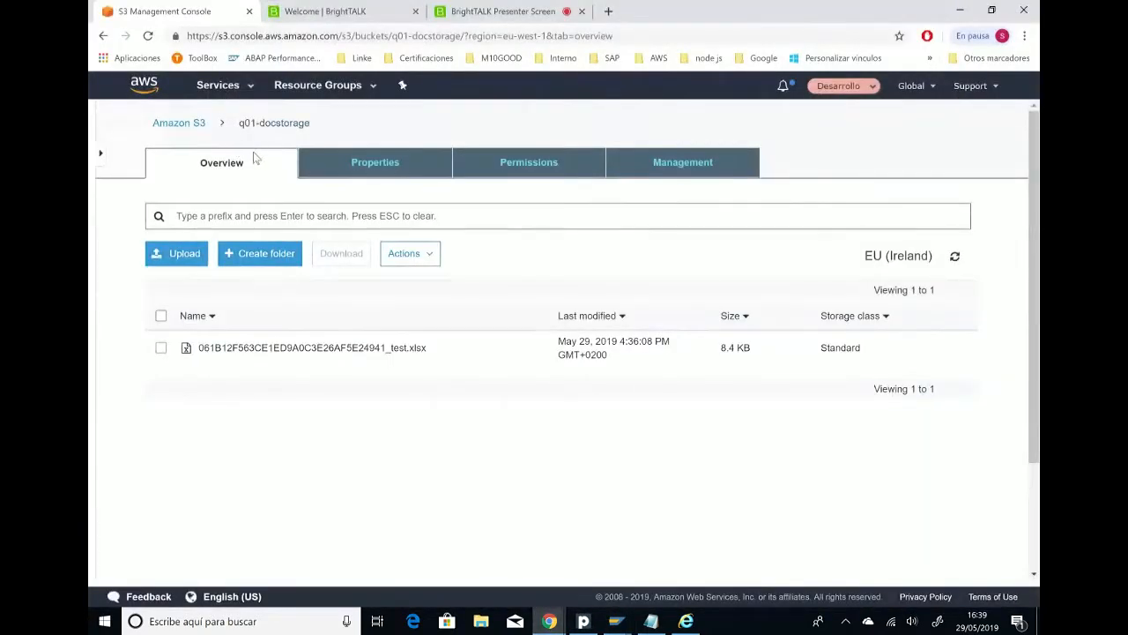
pyautogui.click(179, 123)
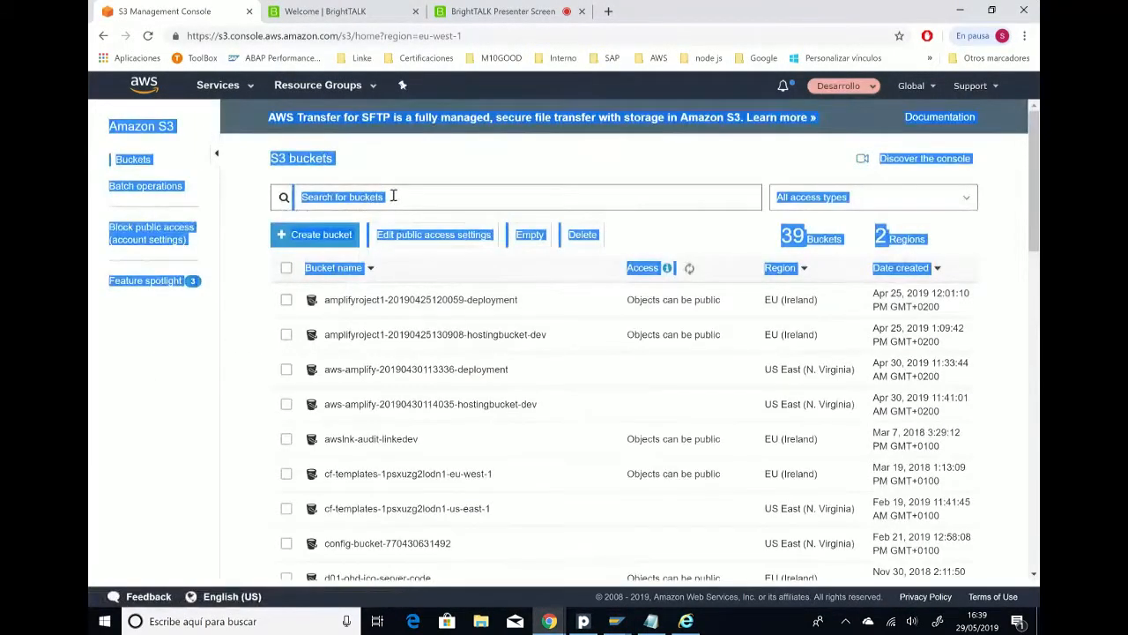
pyautogui.click(396, 195)
pyautogui.write('q01')
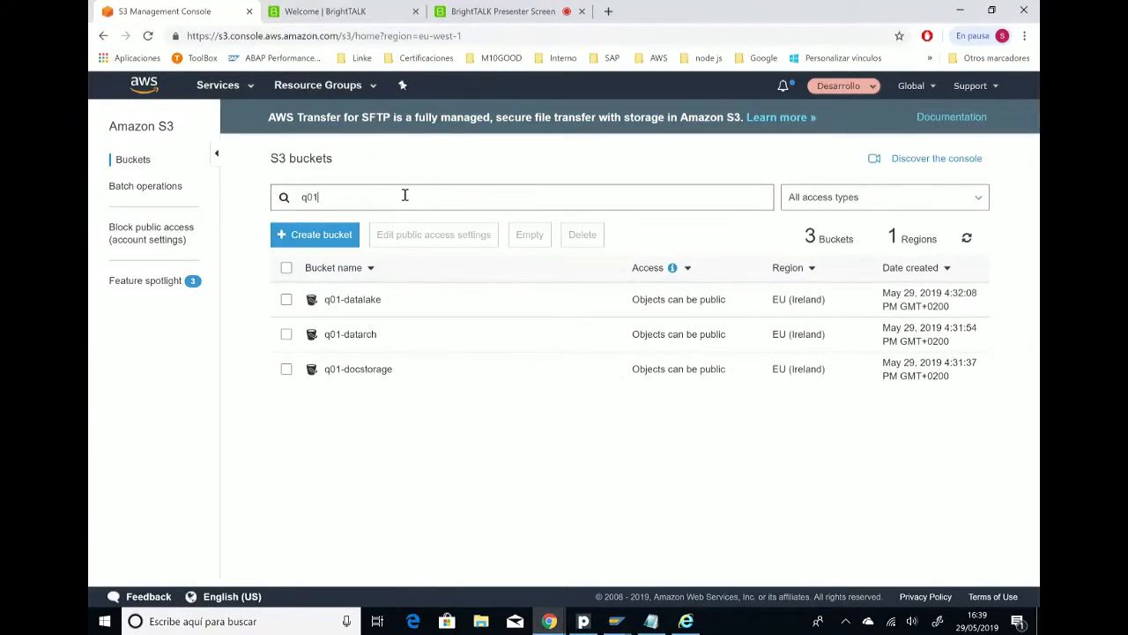
pyautogui.click(423, 369)
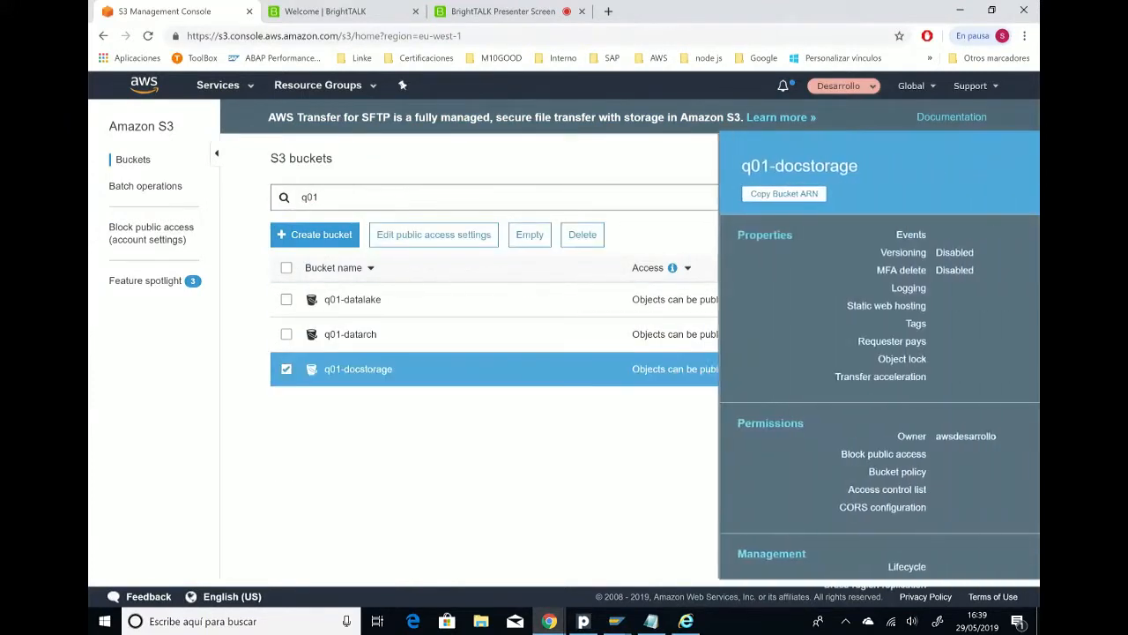
pyautogui.click(360, 369)
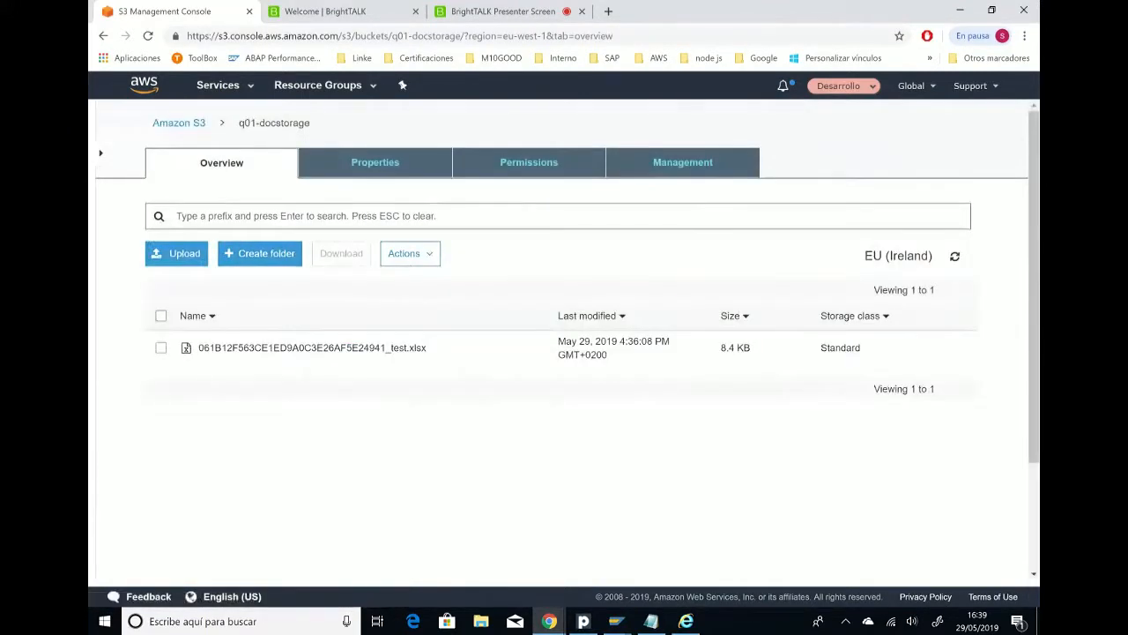
pyautogui.click(955, 256)
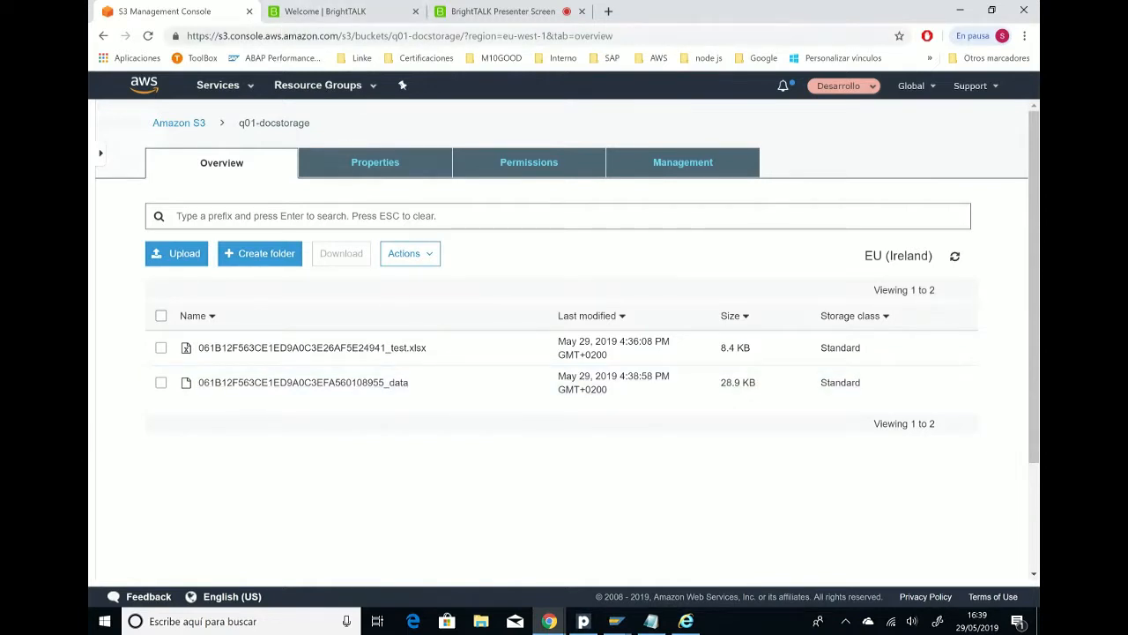
# Step: Switch back to SAP and exit the document display to the SAP Easy Access screen
pyautogui.moveTo(616, 621)
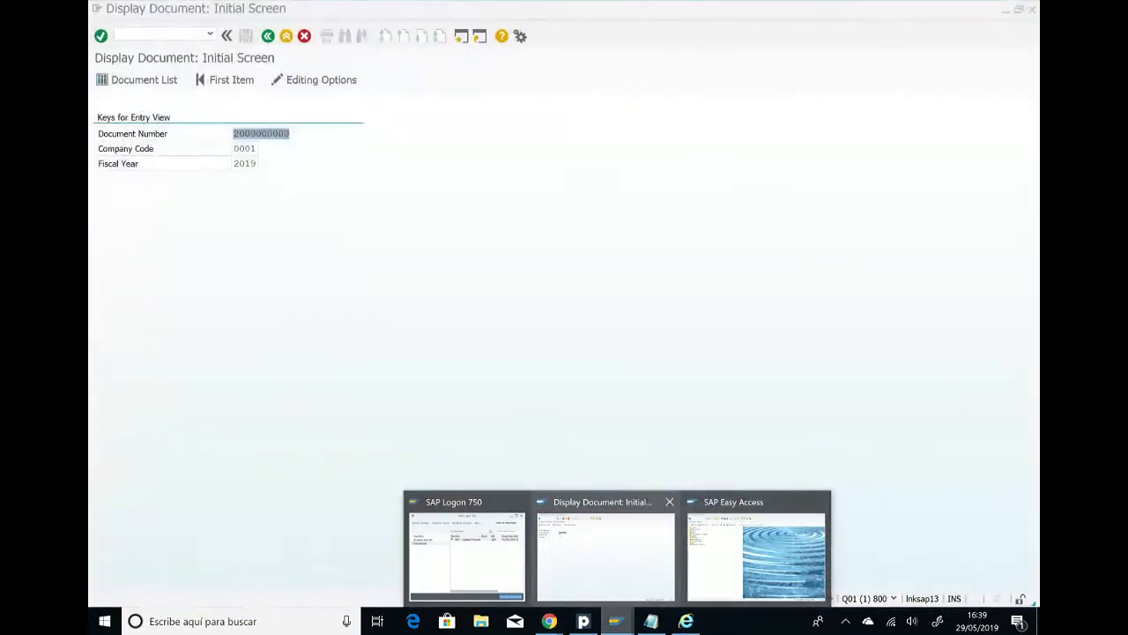
pyautogui.click(605, 555)
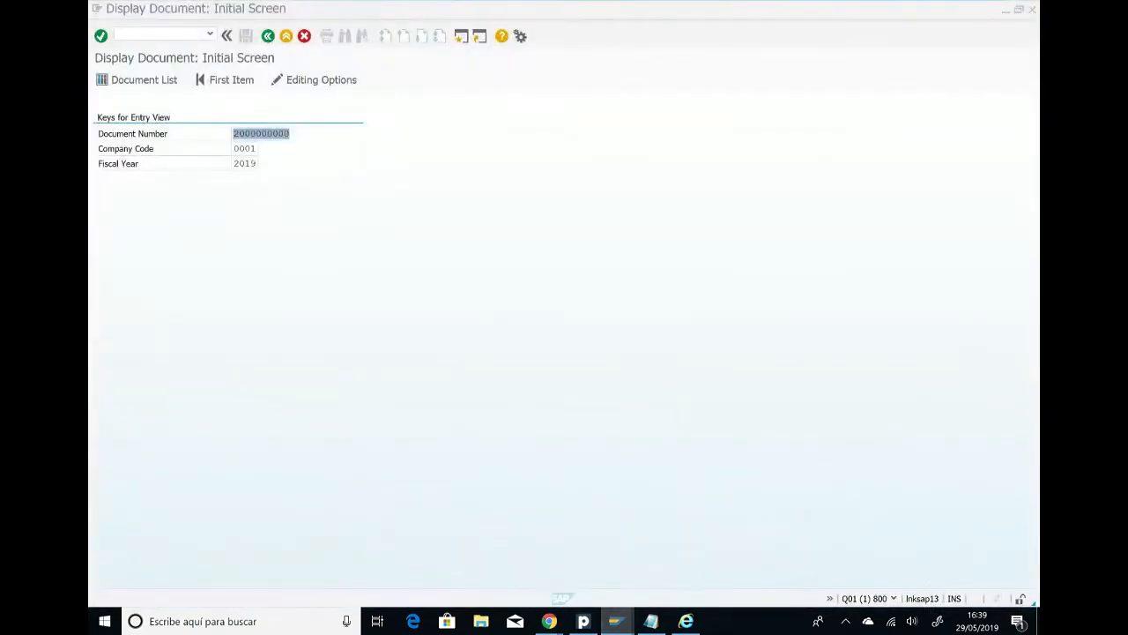
pyautogui.click(287, 36)
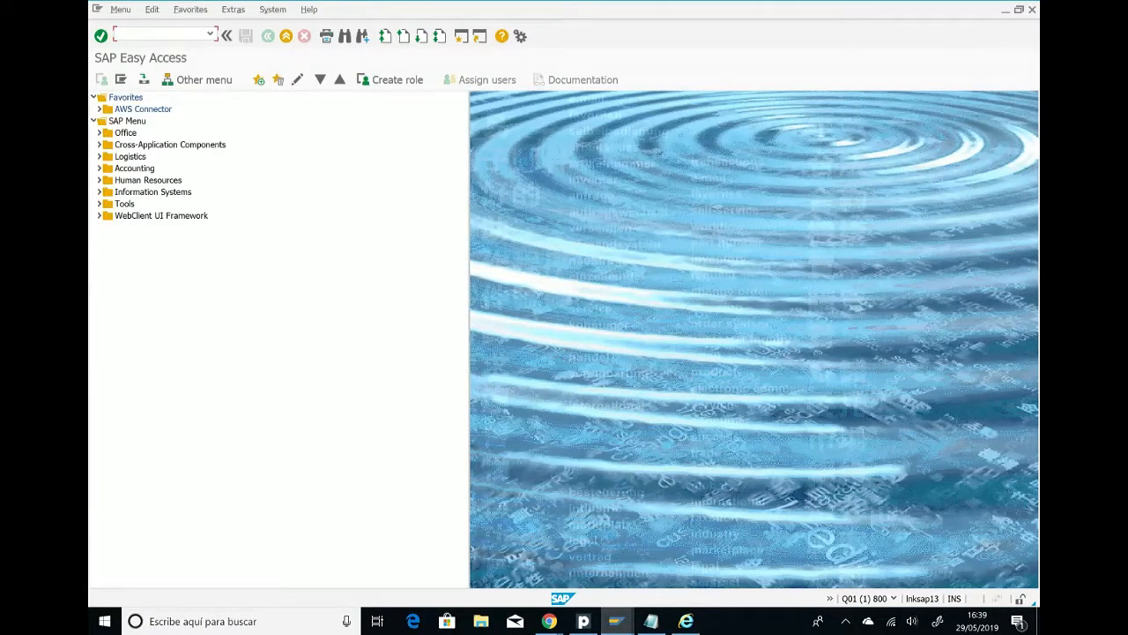
# Step: Switch to the AWS Connector in Internet Explorer and add a new entry in the archiving objects management
pyautogui.moveTo(686, 620)
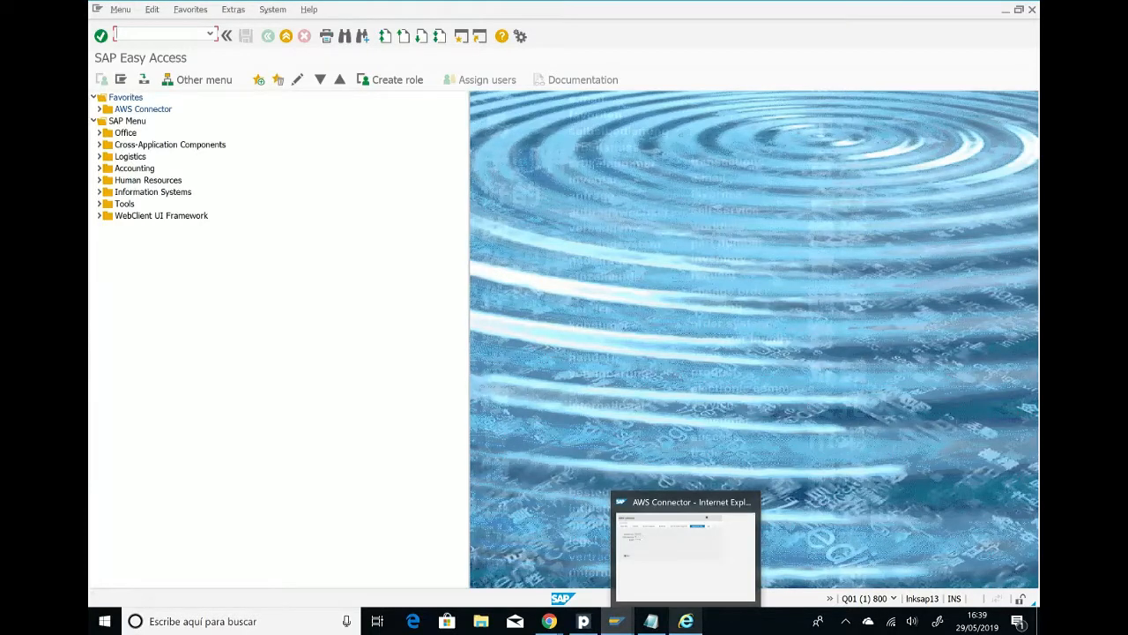
pyautogui.moveTo(686, 557)
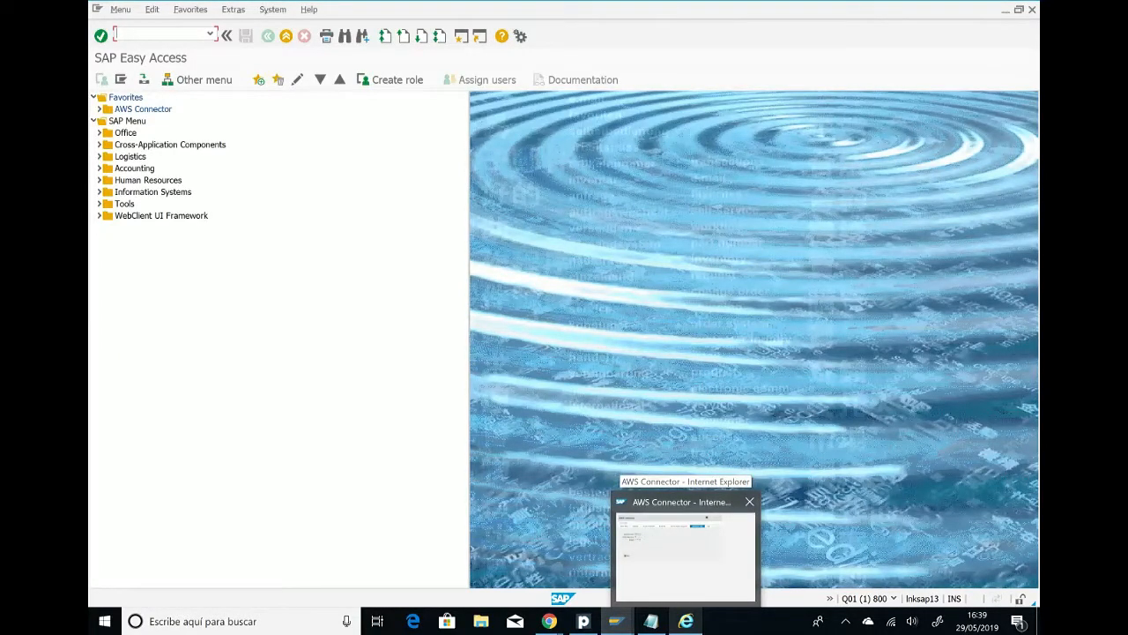
pyautogui.click(650, 620)
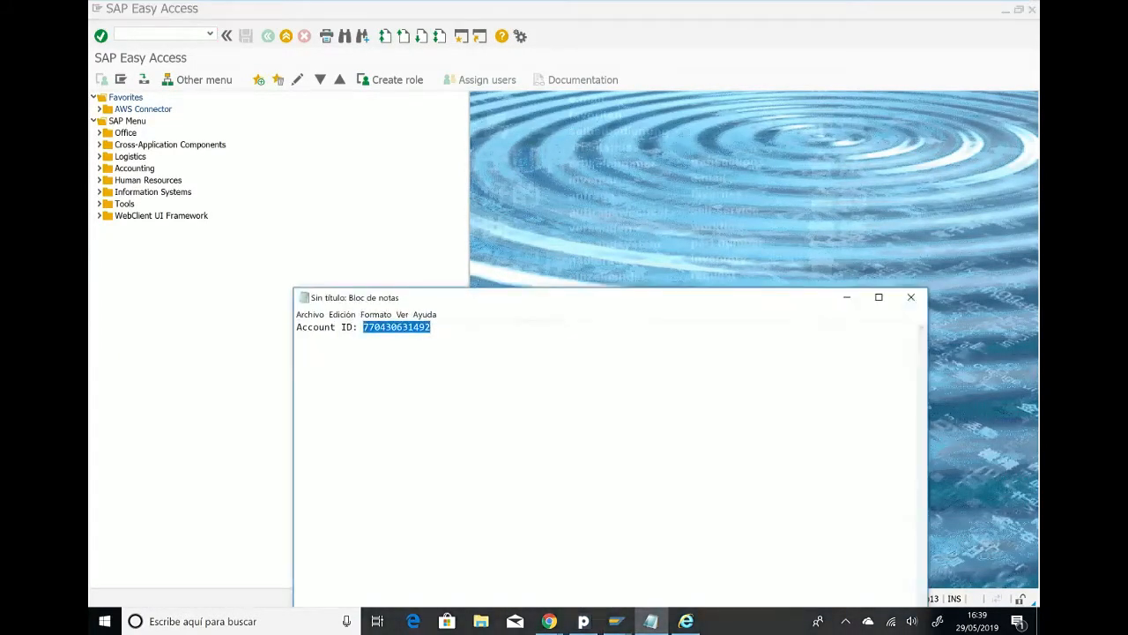
pyautogui.click(685, 621)
pyautogui.click(519, 146)
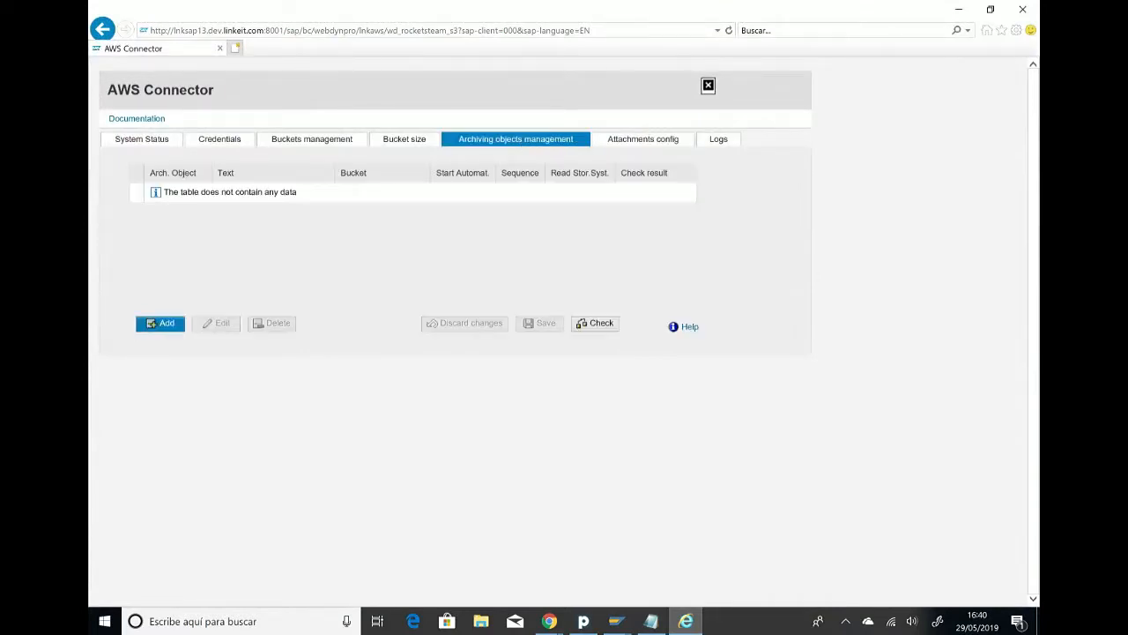
pyautogui.click(161, 324)
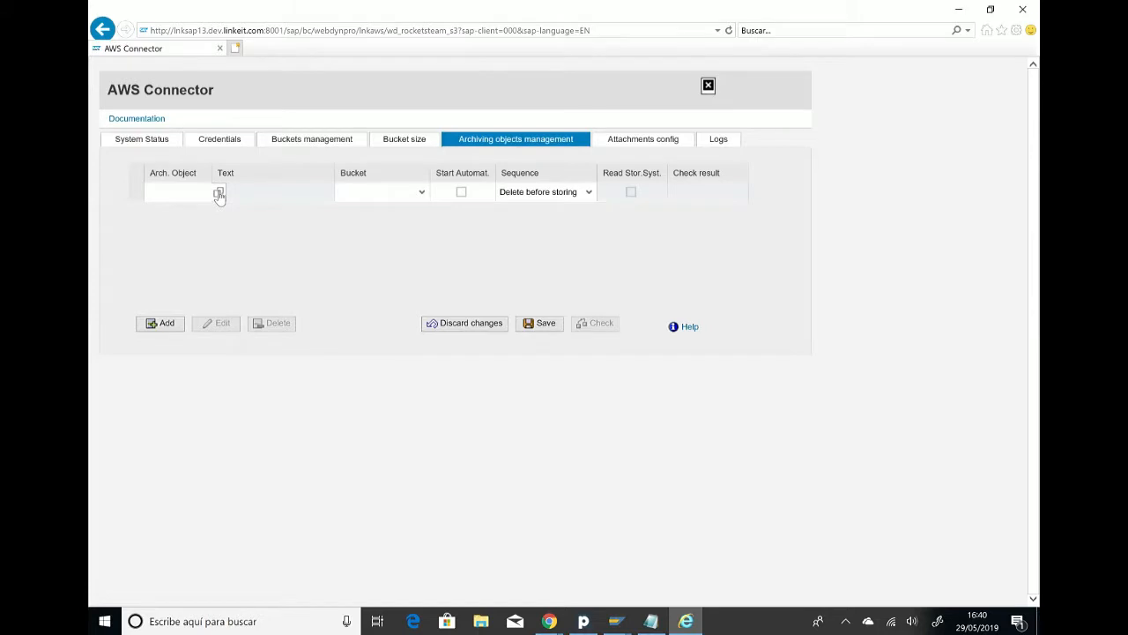
pyautogui.click(219, 193)
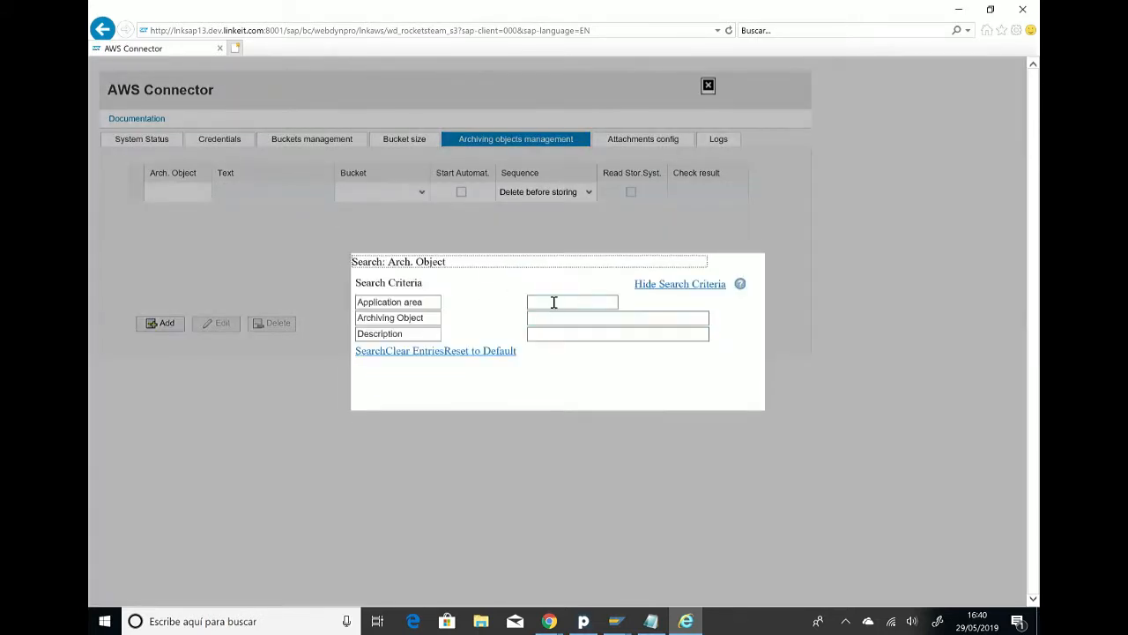
pyautogui.write('BC')
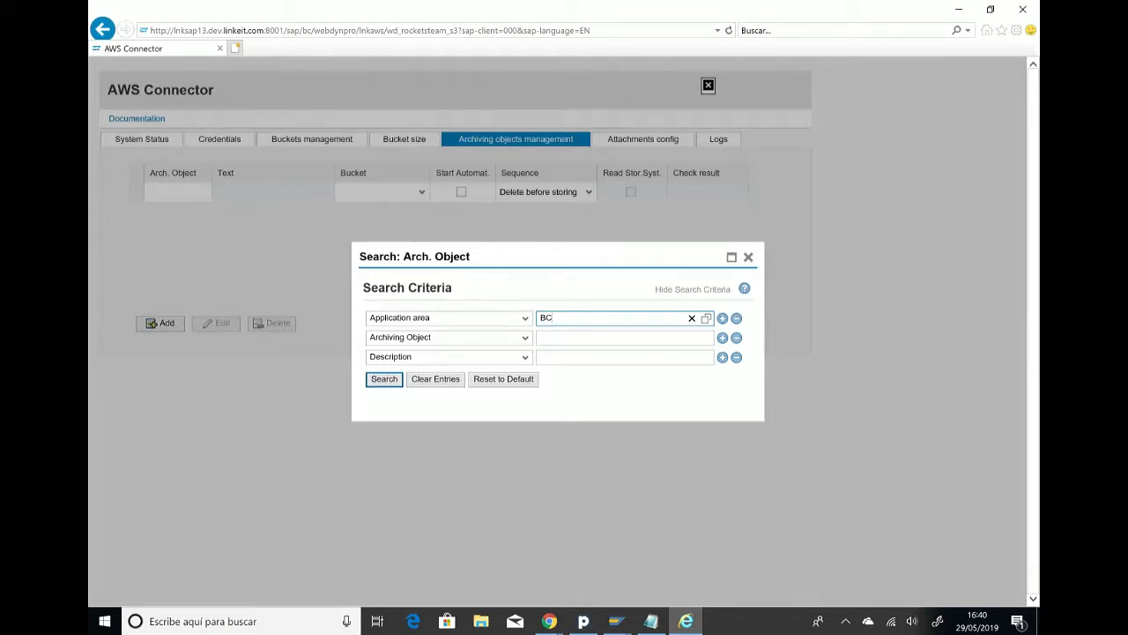
pyautogui.press('Return')
pyautogui.press('Escape')
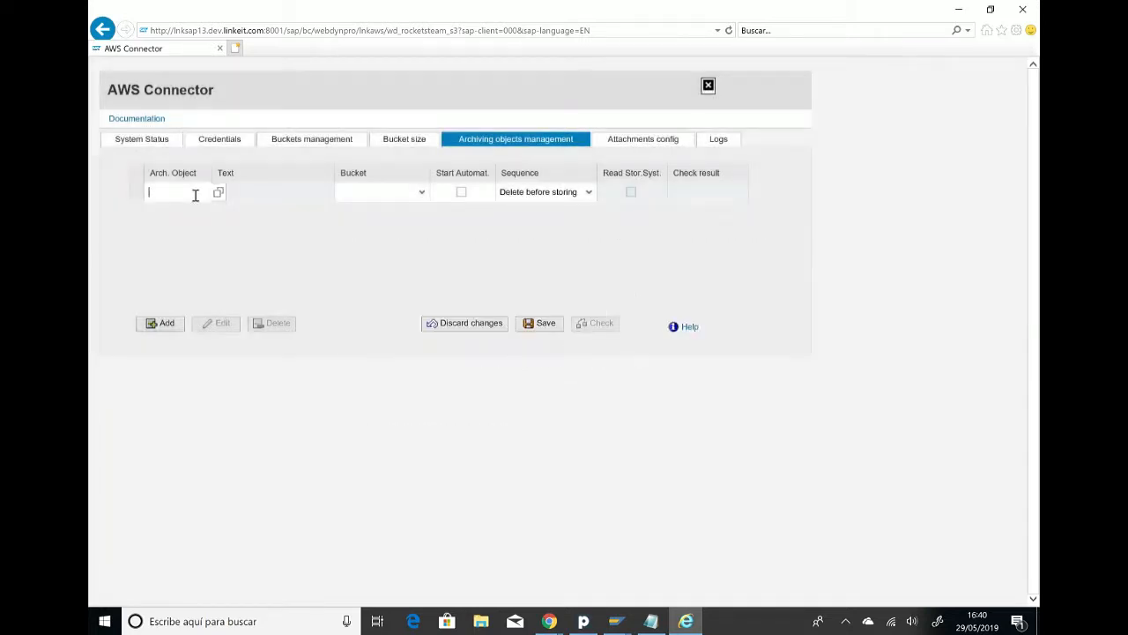
# Step: Search the archiving objects for BC_SFLIG* and assign BC_SFLIGHT to the new entry
pyautogui.write('BC_SFL')
pyautogui.press('Down')
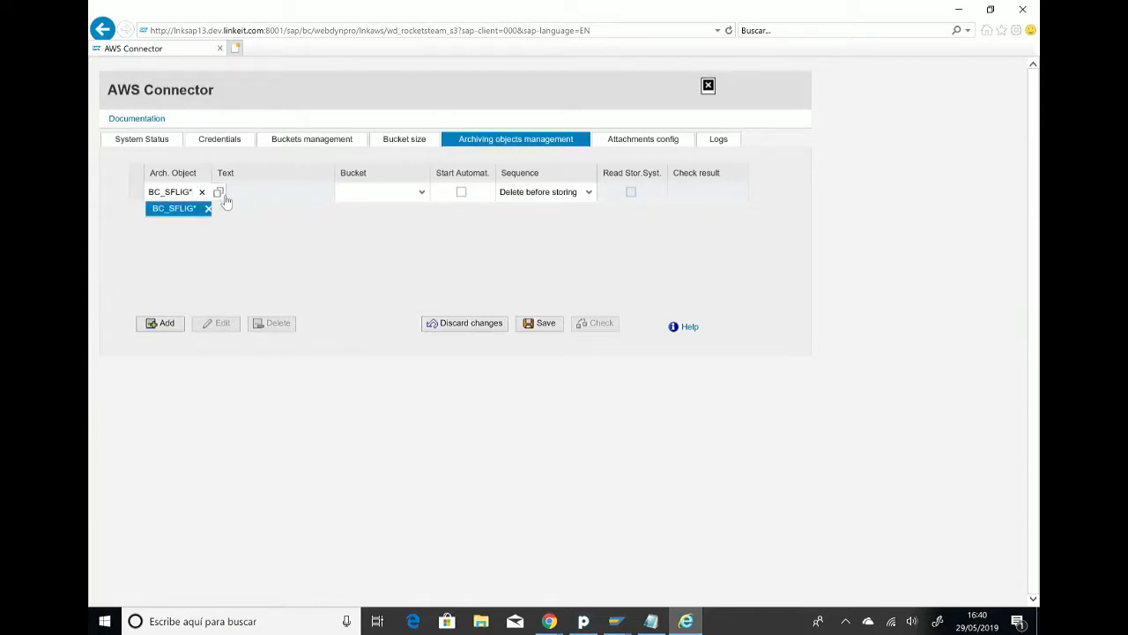
pyautogui.click(220, 193)
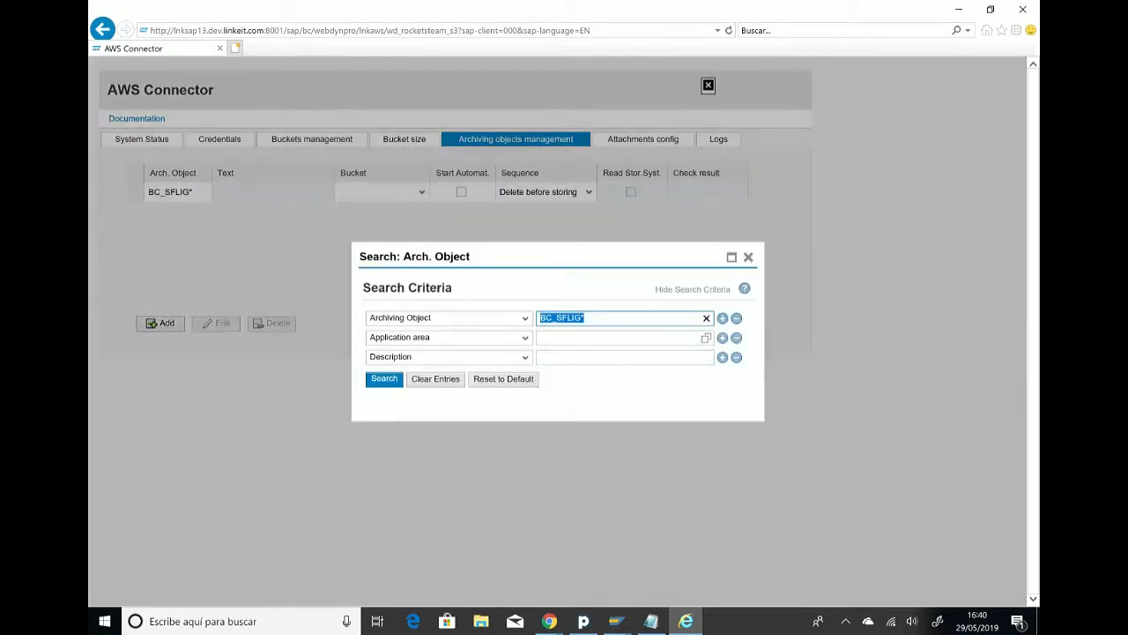
pyautogui.click(384, 379)
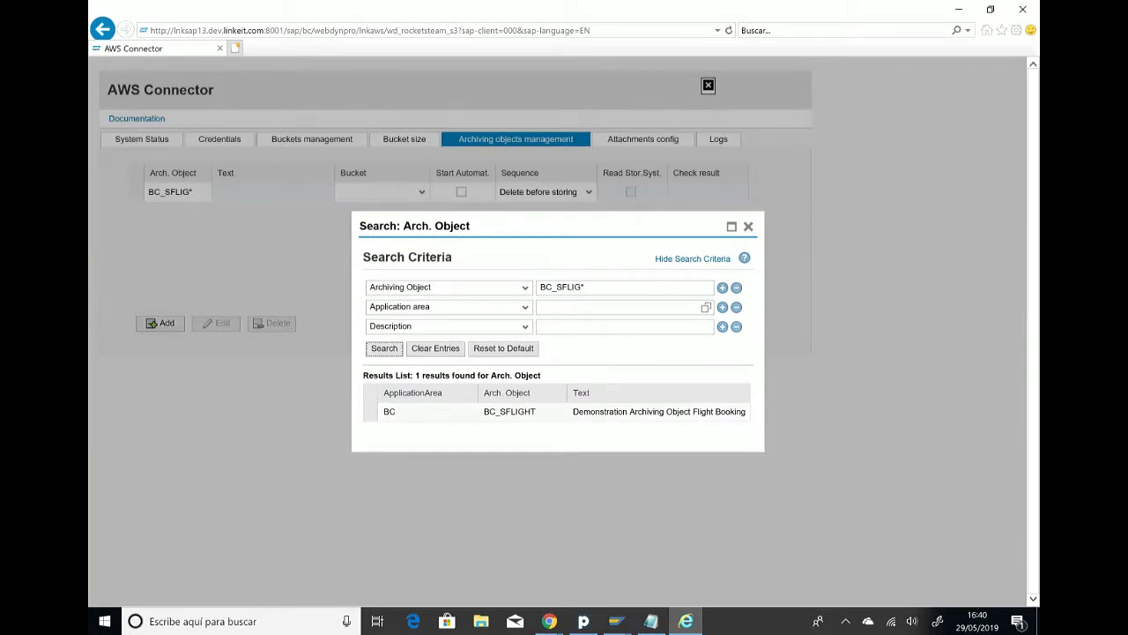
pyautogui.click(509, 412)
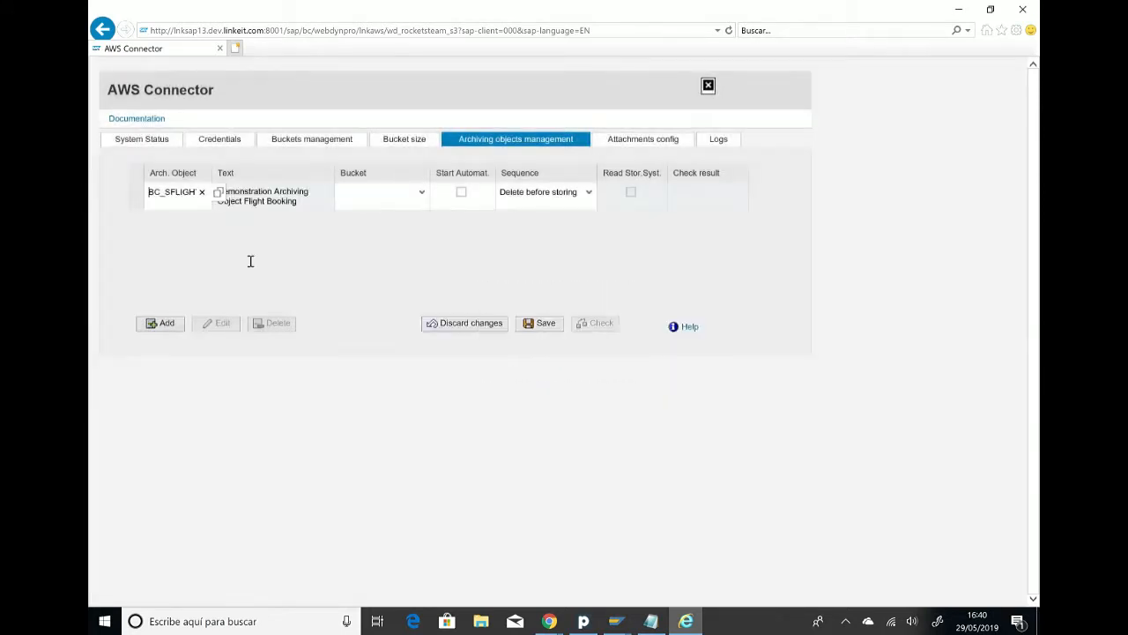
# Step: Assign bucket datarch to the BC_SFLIGHT entry with automatic start and sequence Store before deleting, and save and check it
pyautogui.click(368, 208)
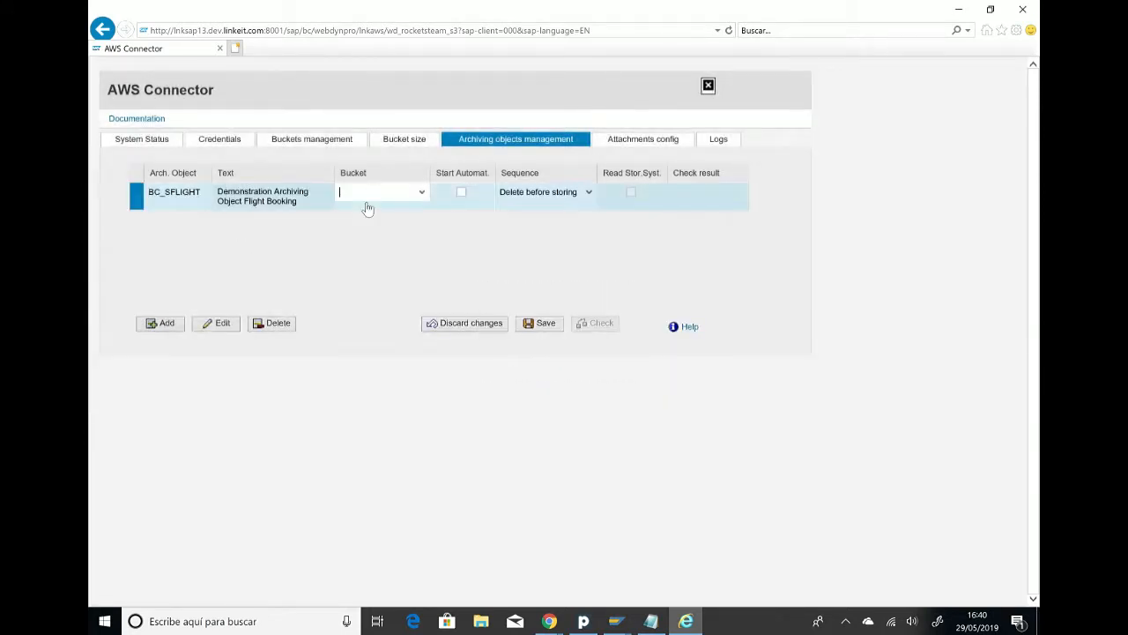
pyautogui.click(422, 194)
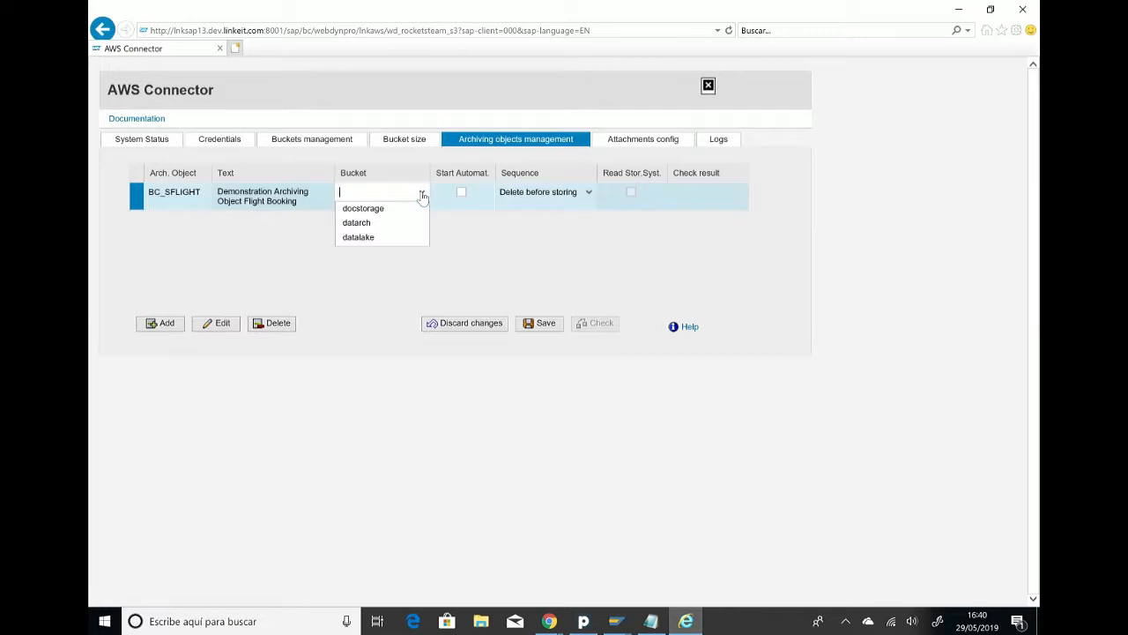
pyautogui.click(386, 226)
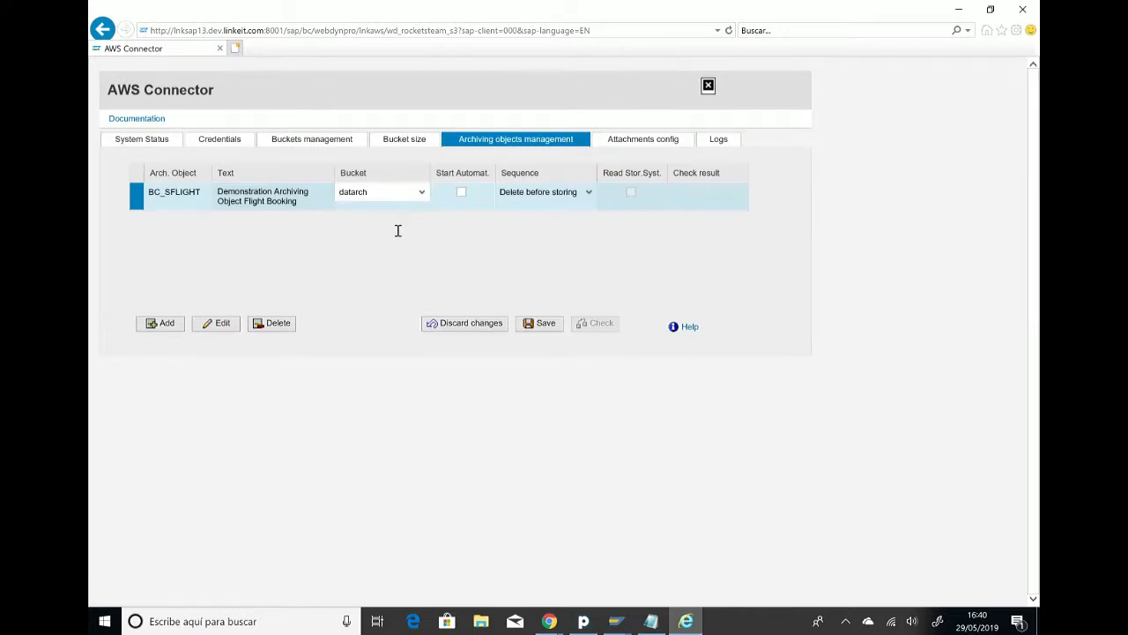
pyautogui.click(461, 192)
pyautogui.click(548, 194)
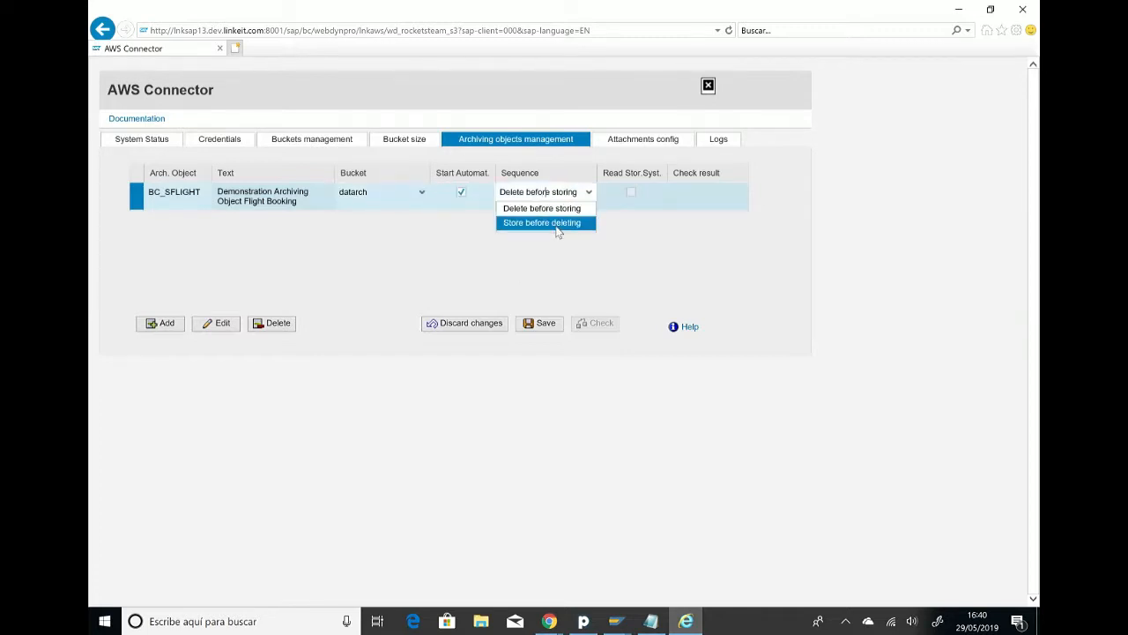
pyautogui.click(557, 226)
pyautogui.click(539, 323)
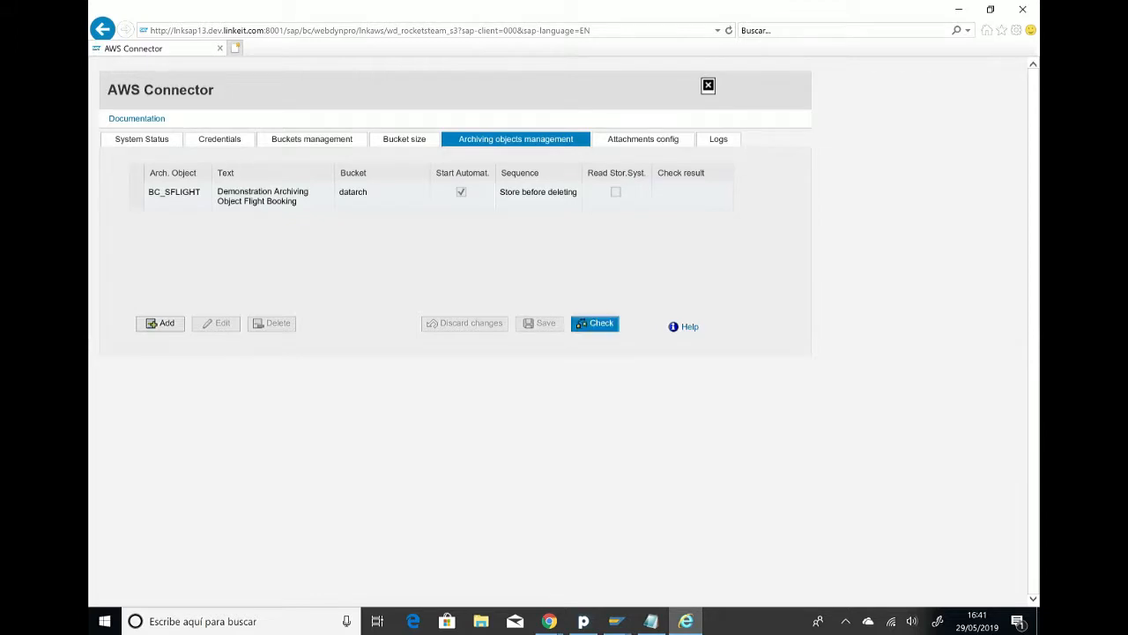
pyautogui.click(595, 322)
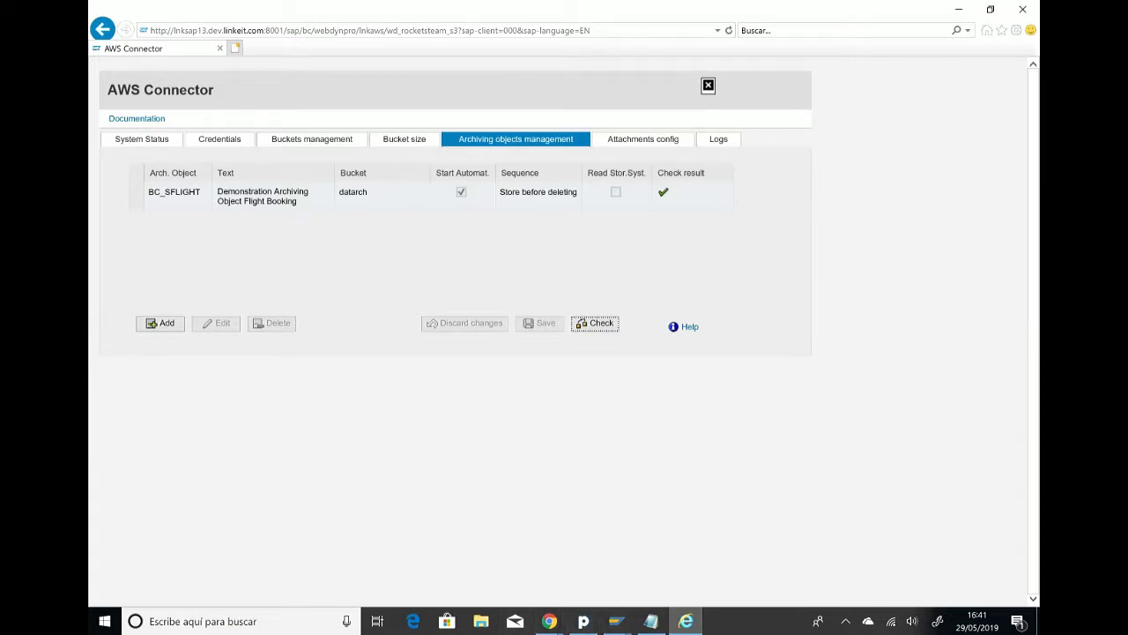
# Step: Switch to SAP, start transaction SARA and enter BC_SFLIGHT as the archiving object
pyautogui.moveTo(614, 621)
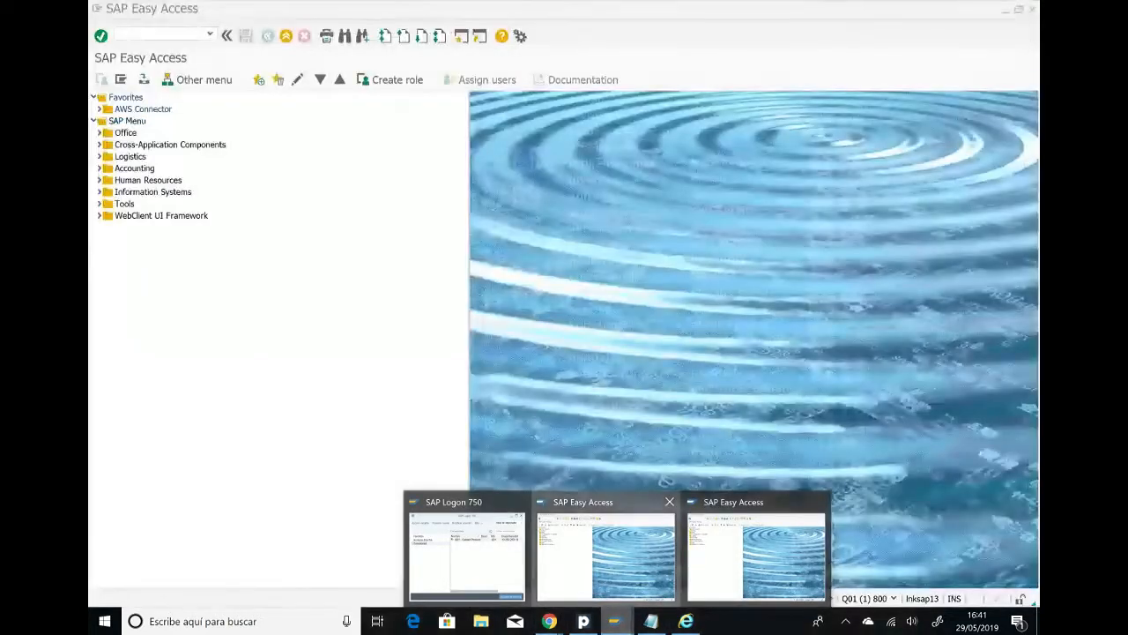
pyautogui.click(606, 551)
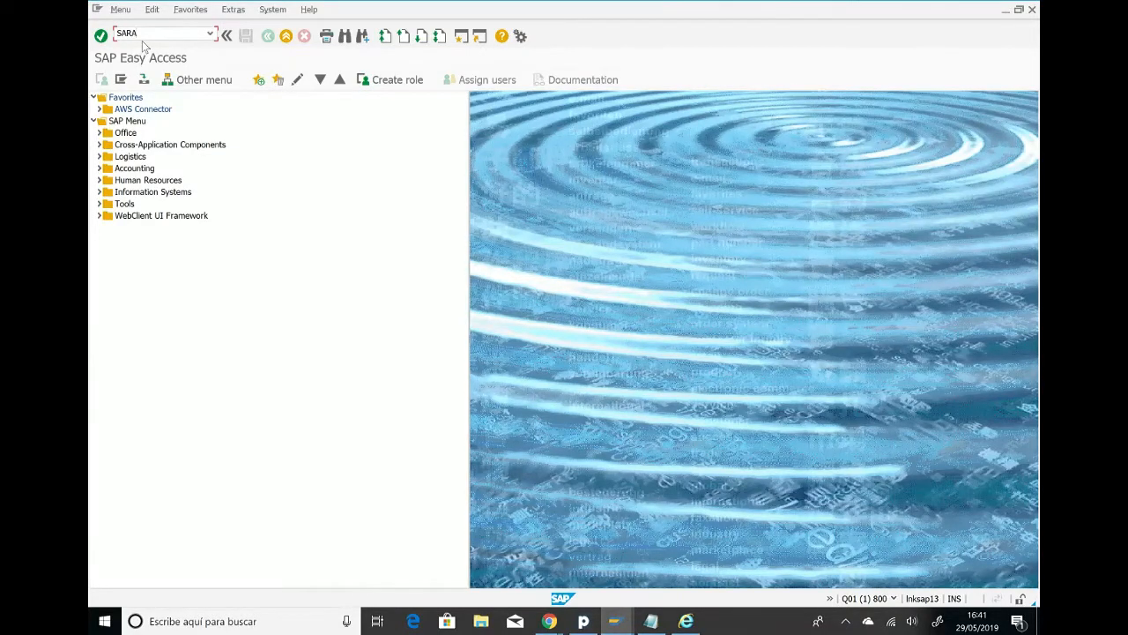
pyautogui.press('Return')
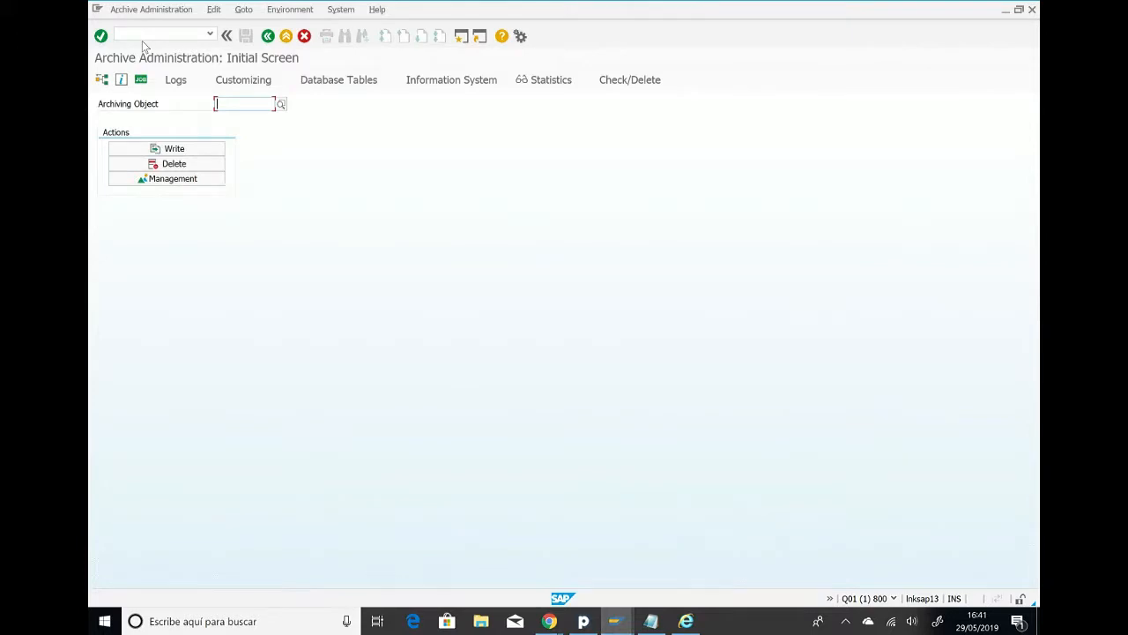
pyautogui.press('Down')
pyautogui.press('Down')
pyautogui.press('Return')
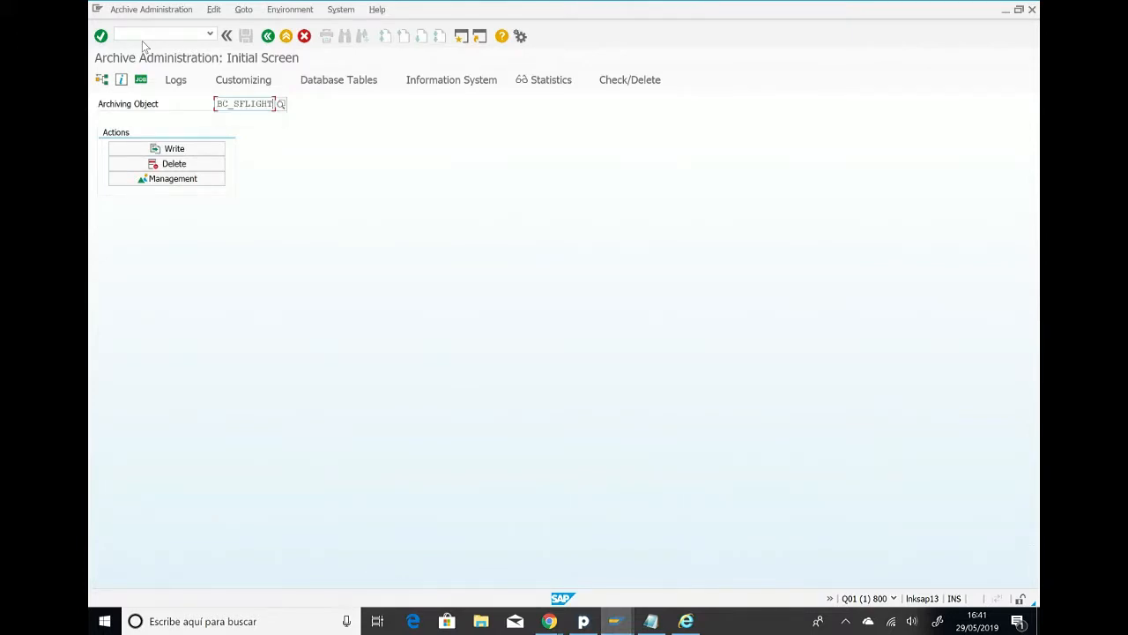
# Step: Open the write action for BC_SFLIGHT, accepting the warning, and set variant DEFAULT with an immediate start
pyautogui.click(163, 152)
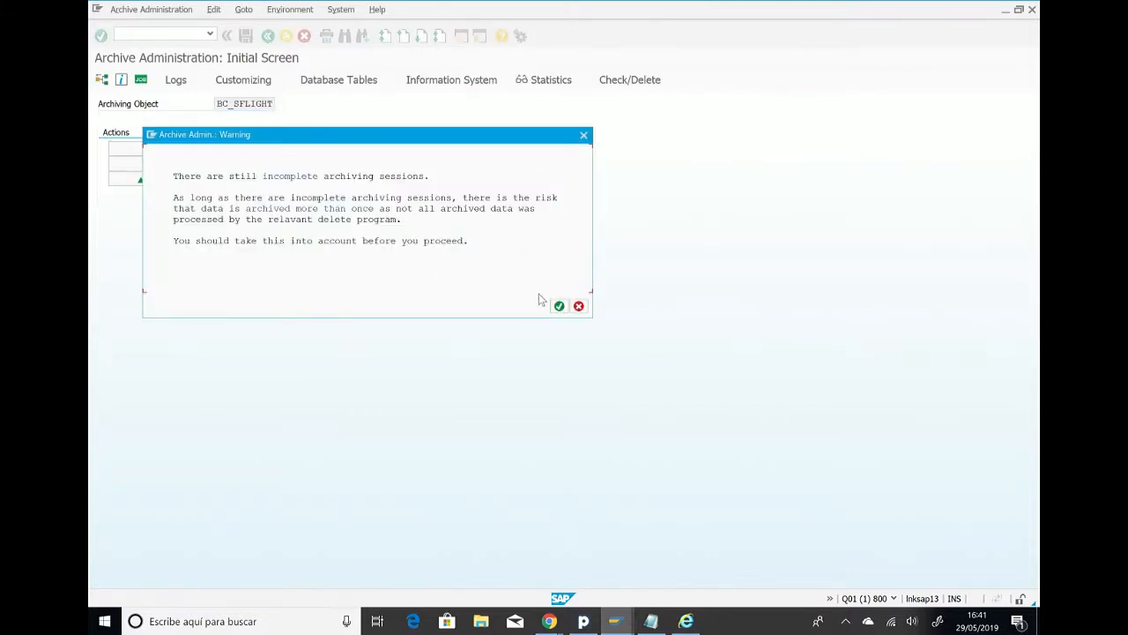
pyautogui.click(559, 306)
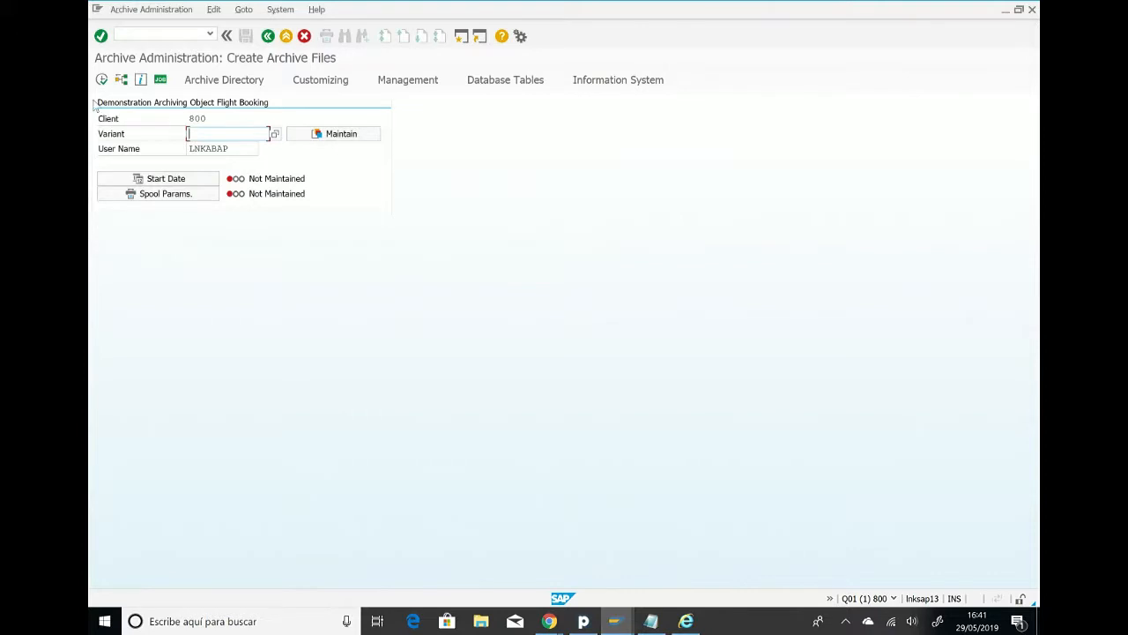
pyautogui.click(189, 134)
pyautogui.click(210, 146)
pyautogui.click(168, 182)
pyautogui.click(139, 144)
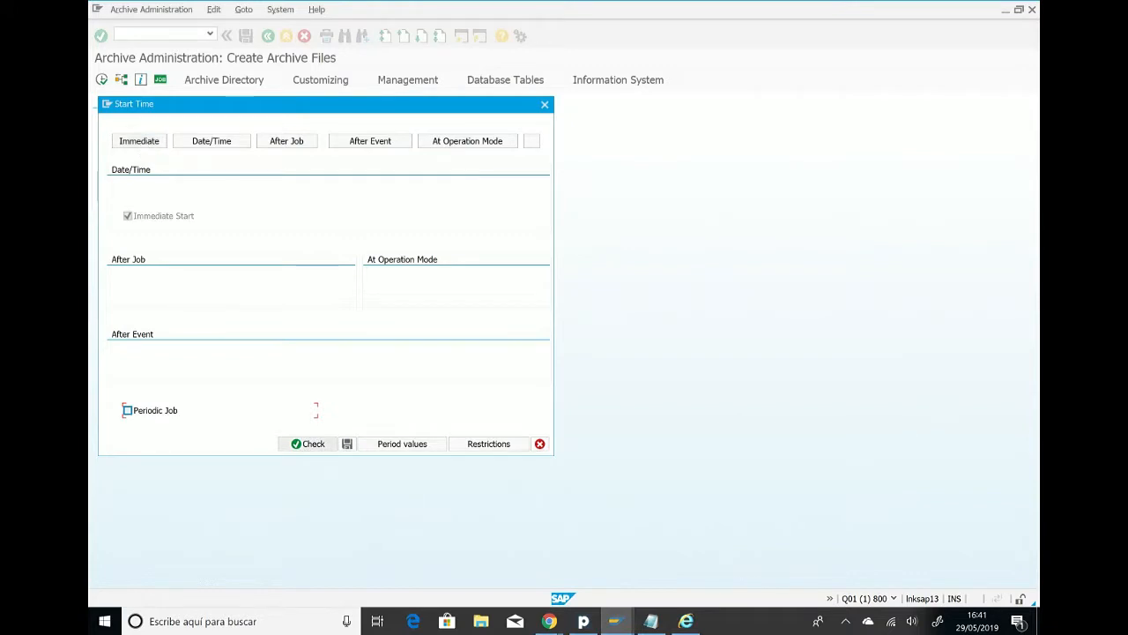
pyautogui.click(347, 444)
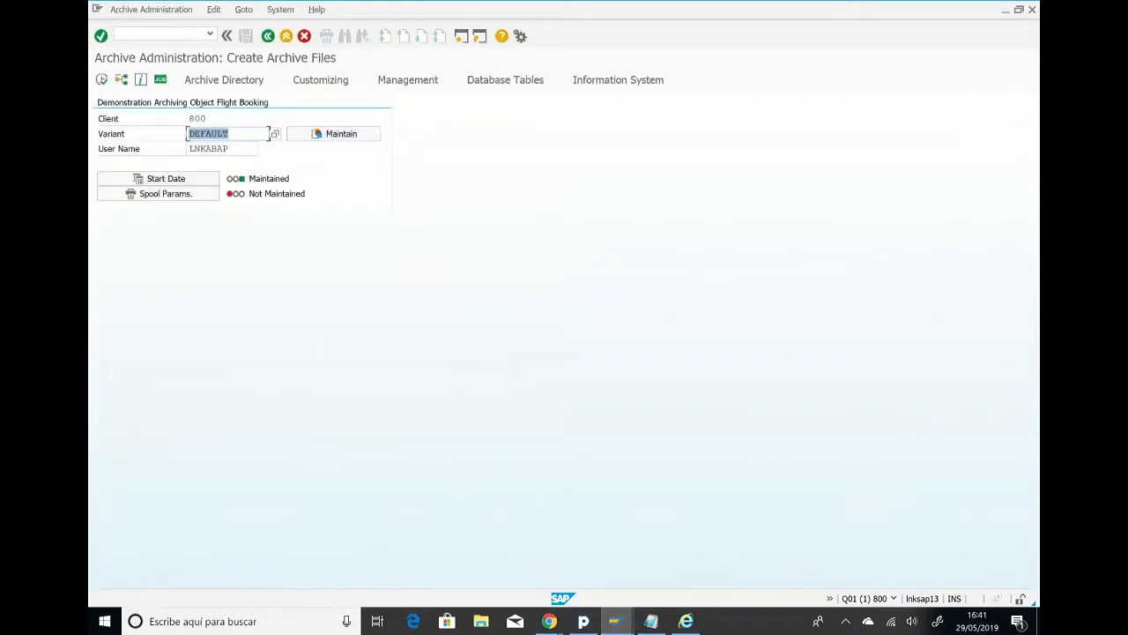
# Step: Set the spool output device to LP01, accept the formatting notice and execute the archive write job
pyautogui.click(164, 193)
pyautogui.click(251, 127)
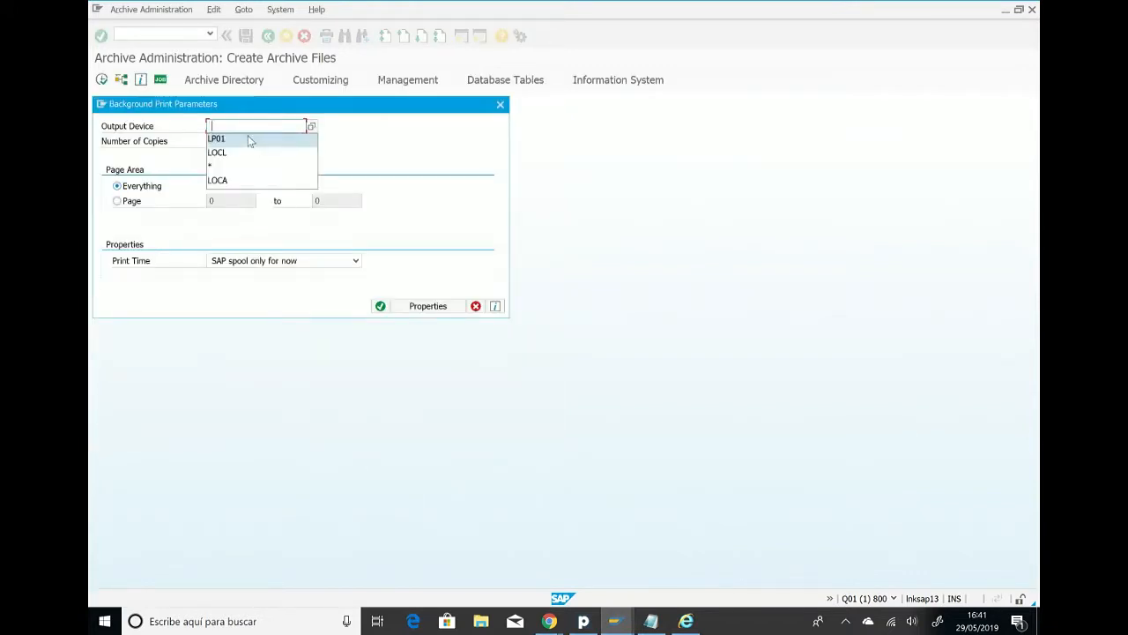
pyautogui.click(250, 140)
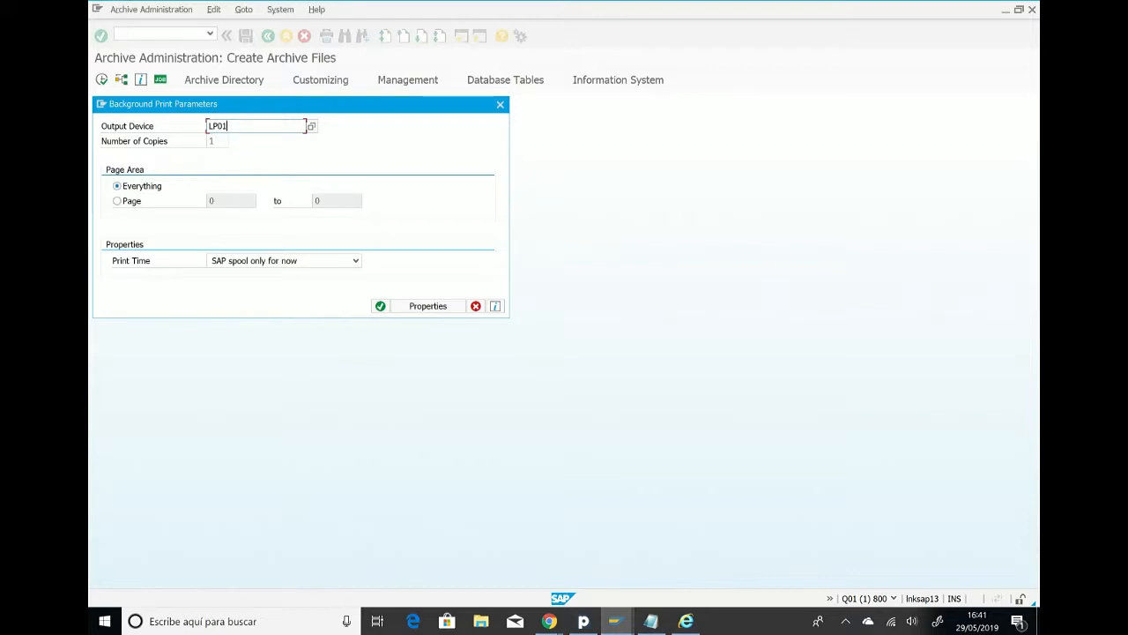
pyautogui.click(381, 307)
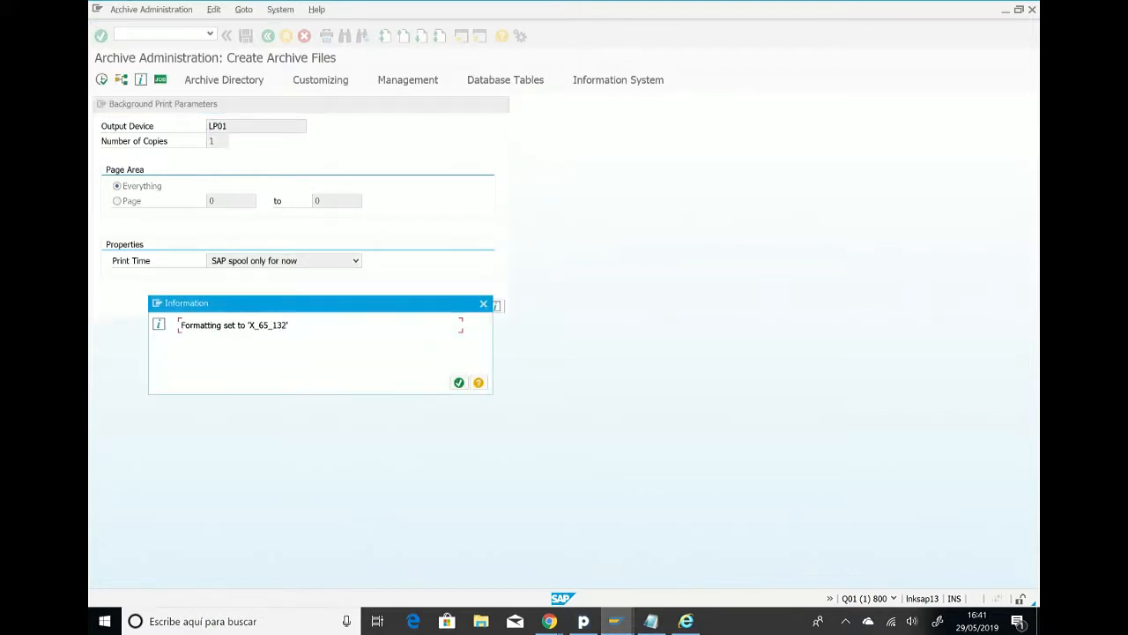
pyautogui.click(459, 383)
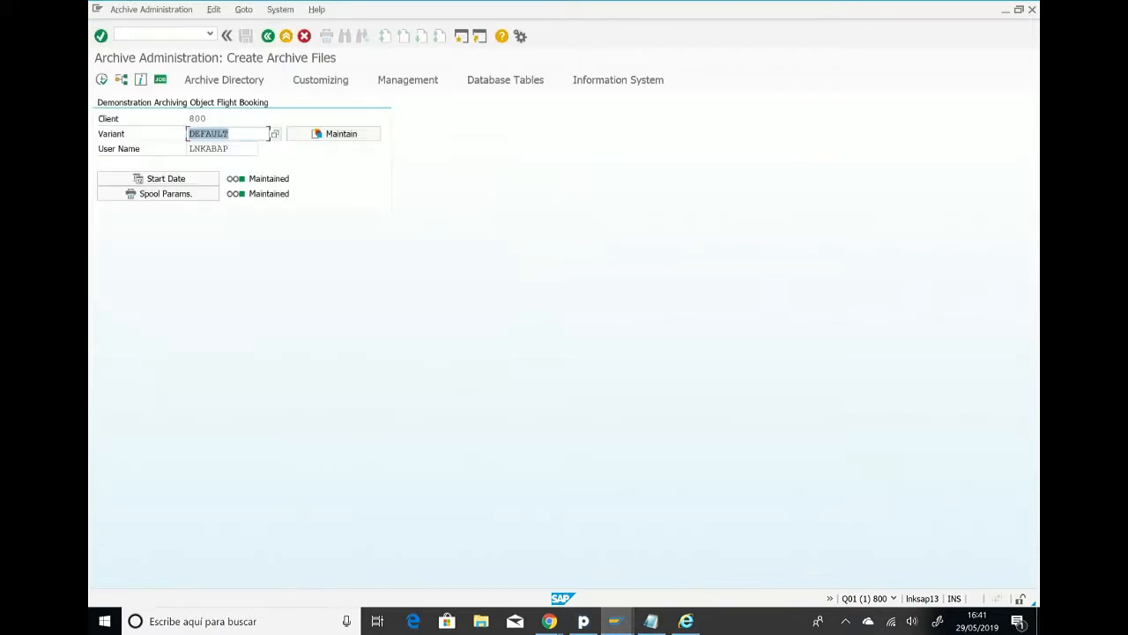
pyautogui.click(102, 80)
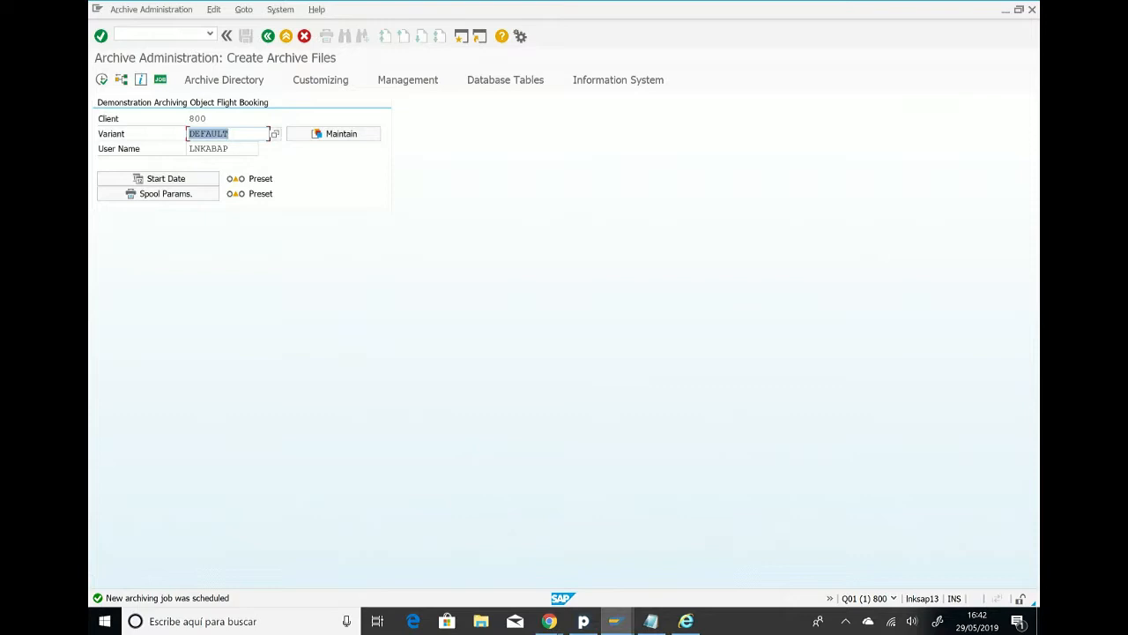
# Step: Review the BC_SFLIGHT archiving jobs in the job overview and return to the initial archive administration screen
pyautogui.click(160, 80)
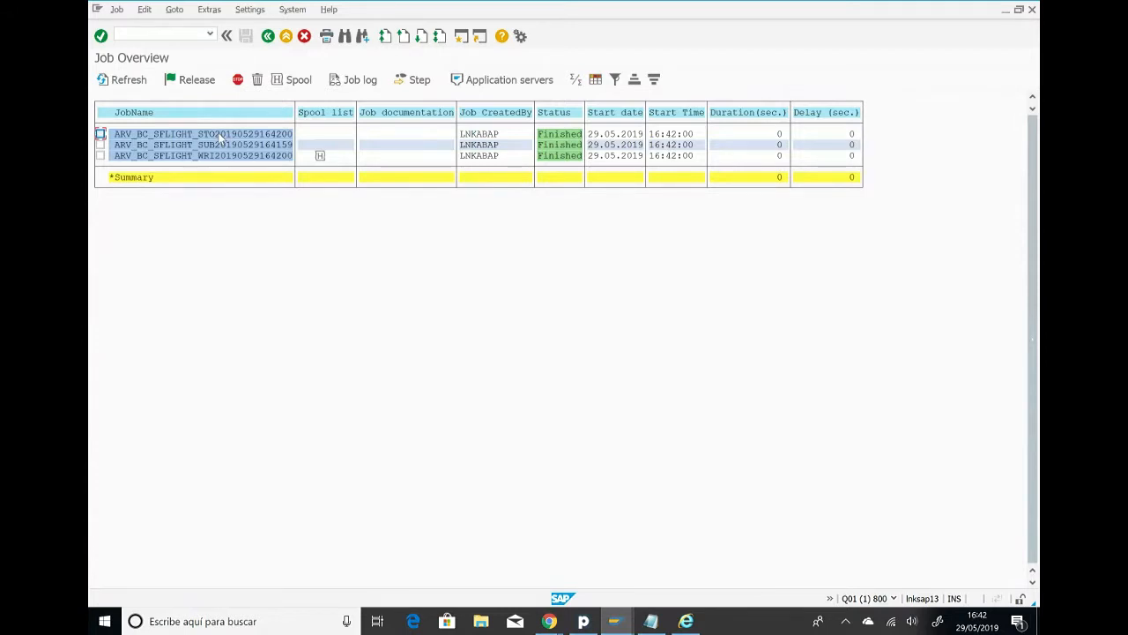
pyautogui.click(268, 36)
pyautogui.click(268, 36)
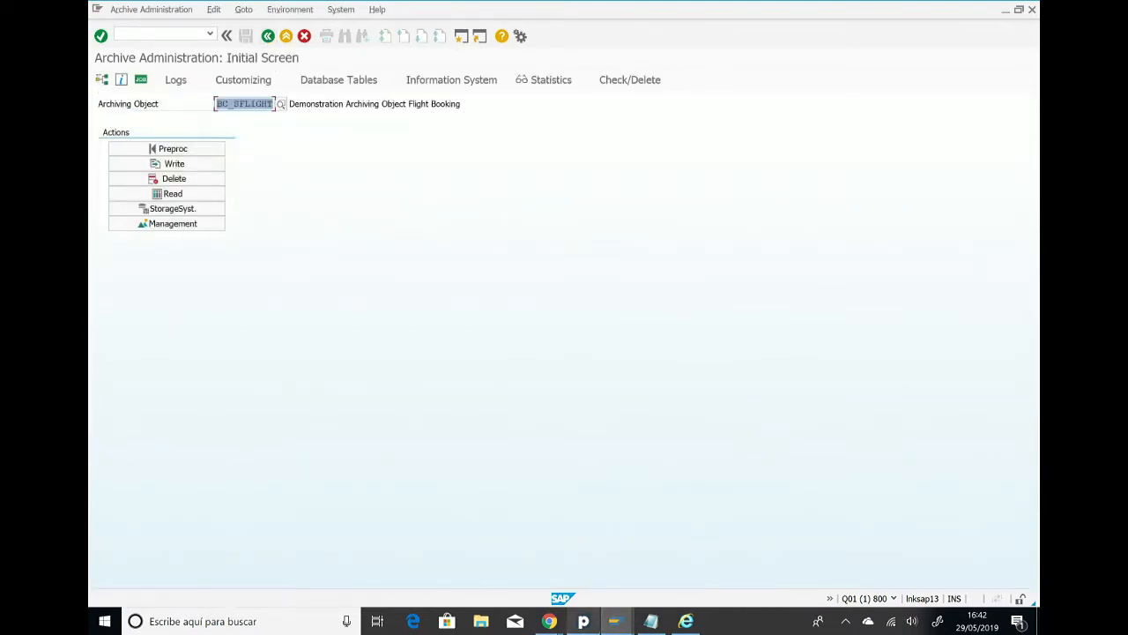
# Step: Switch to the S3 console in Chrome, filter the buckets by q01 and open q01-datarch to examine its objects
pyautogui.click(549, 622)
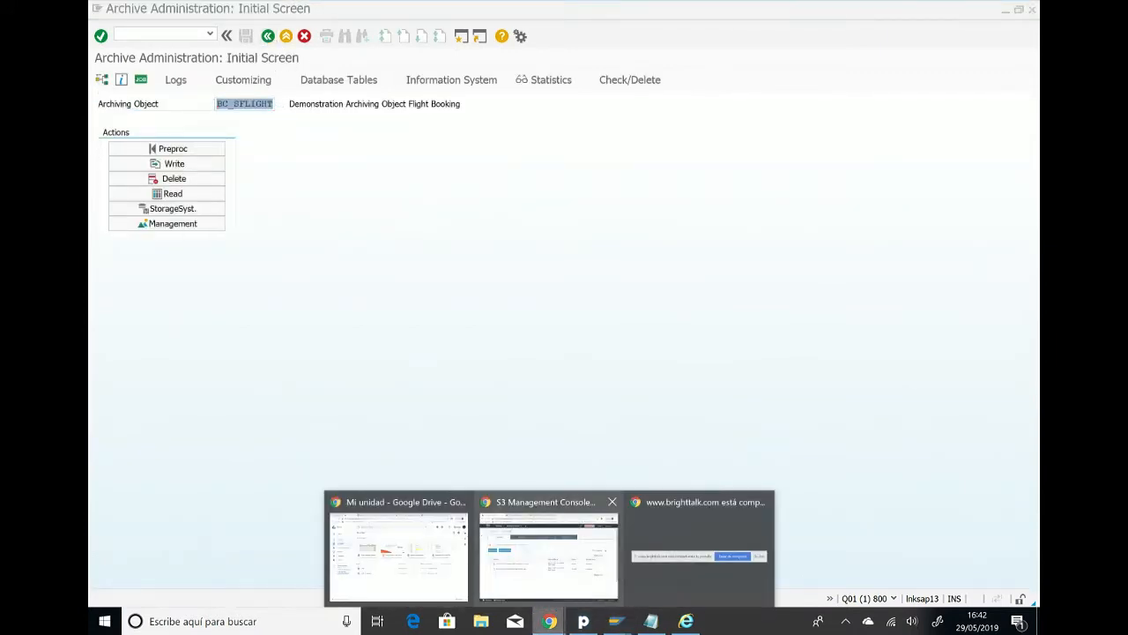
pyautogui.click(548, 547)
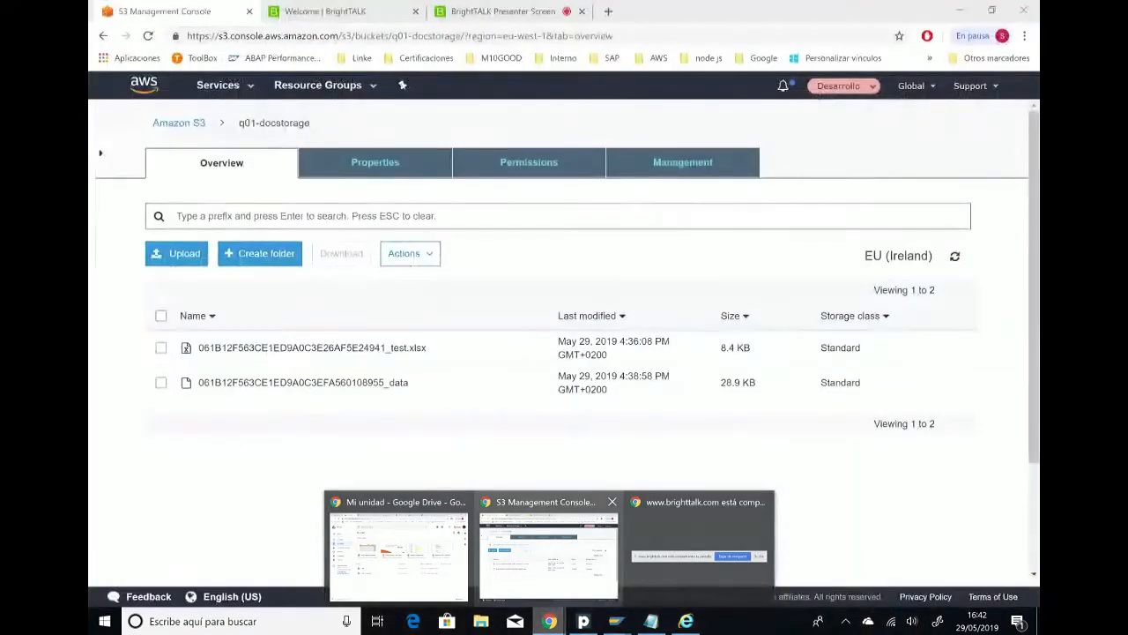
pyautogui.moveTo(171, 131); pyautogui.dragTo(173, 125)
pyautogui.click(175, 127)
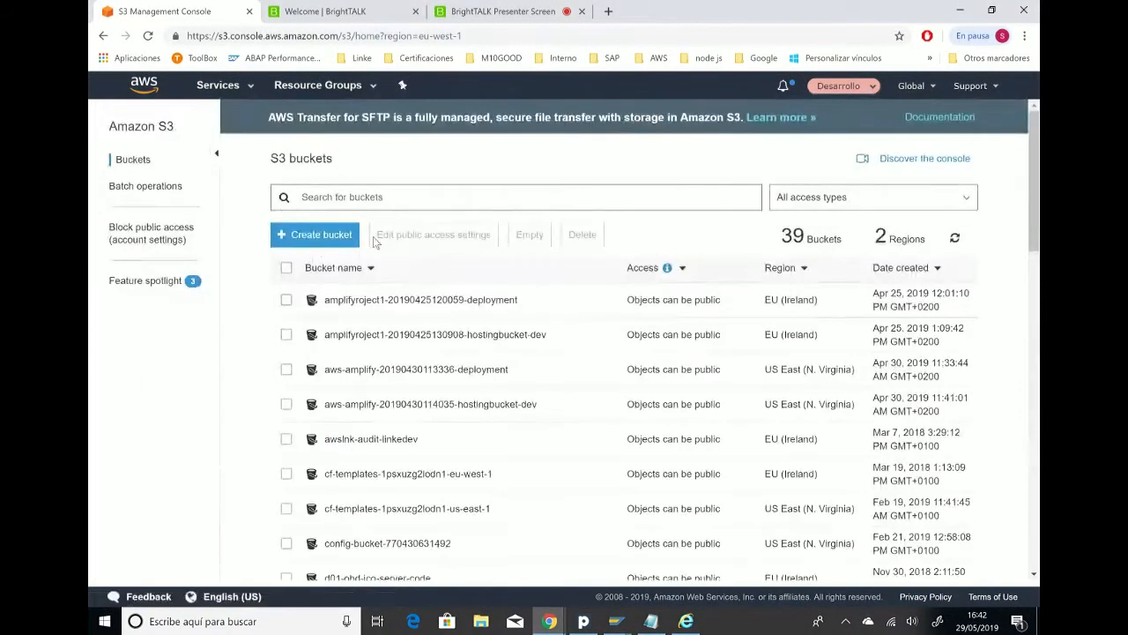
pyautogui.write('q01')
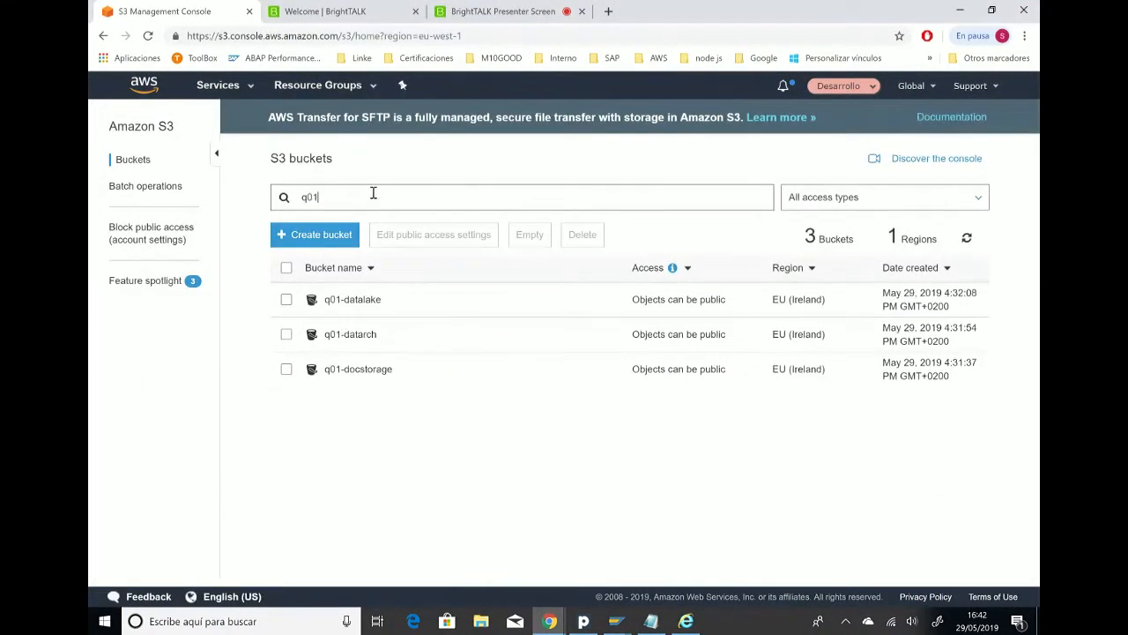
pyautogui.click(423, 334)
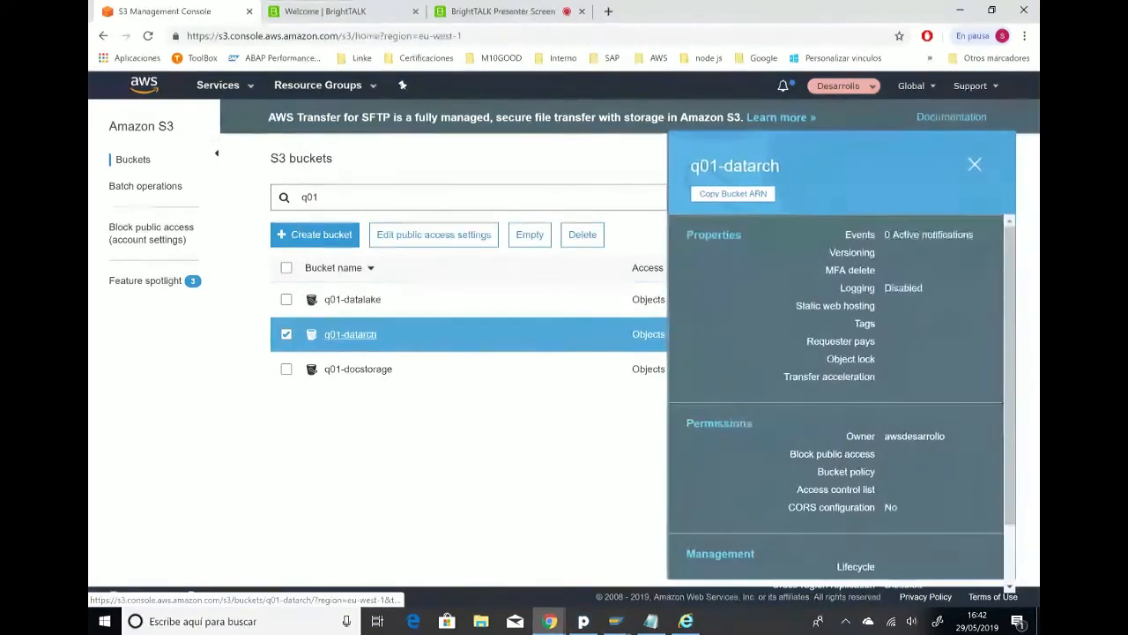
pyautogui.click(350, 334)
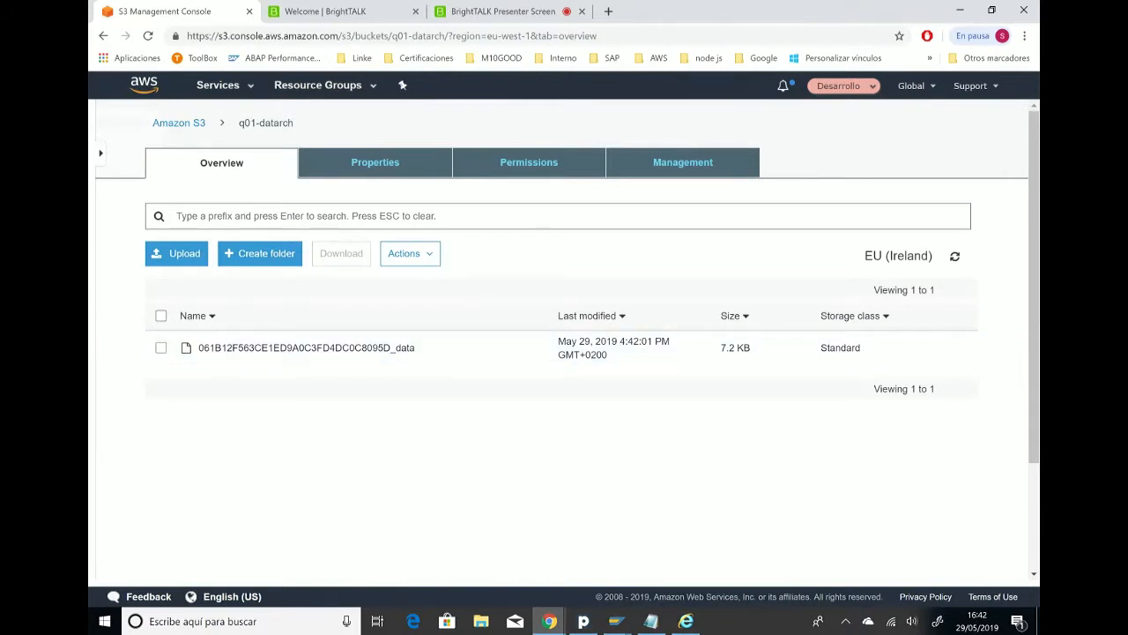
# Step: Switch back to SAP and exit archive administration to the SAP Easy Access screen
pyautogui.moveTo(616, 620)
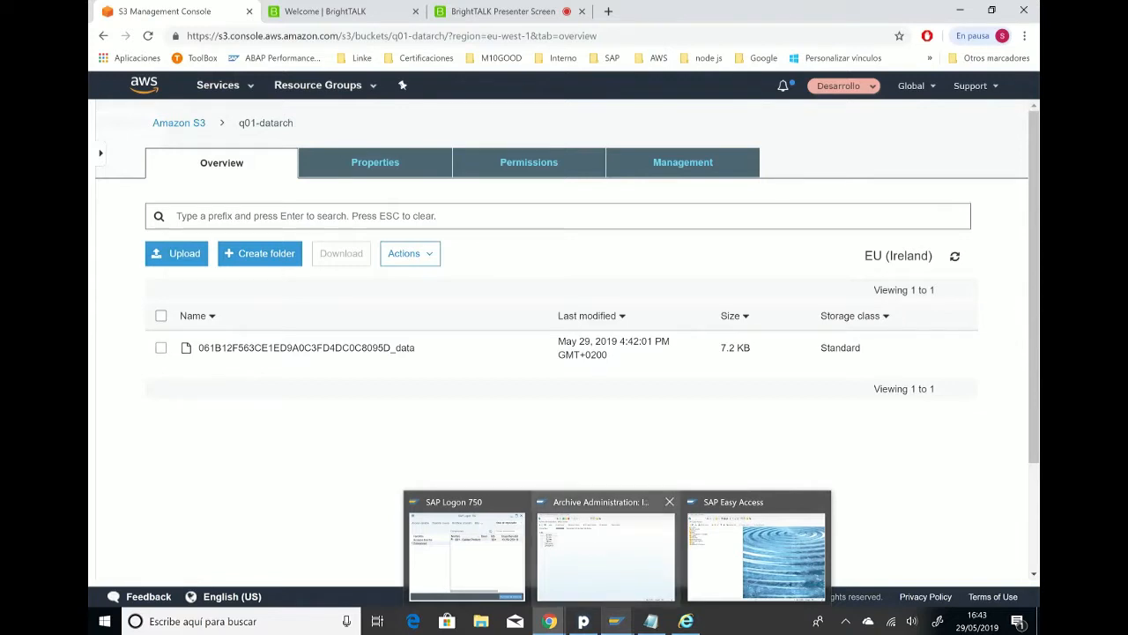
pyautogui.click(606, 551)
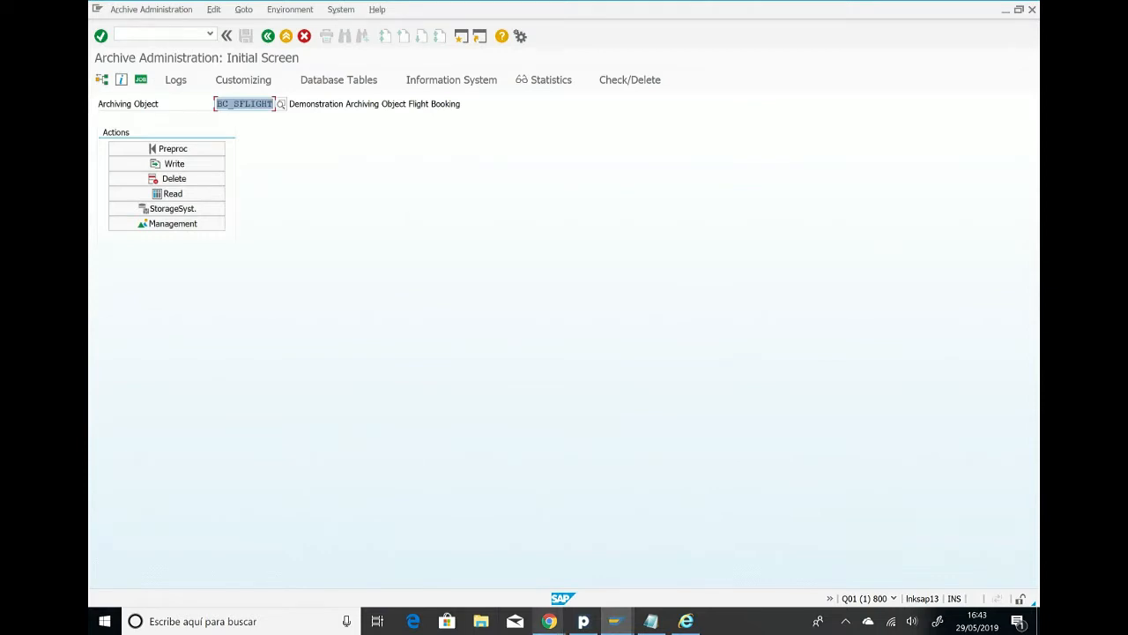
pyautogui.moveTo(549, 620)
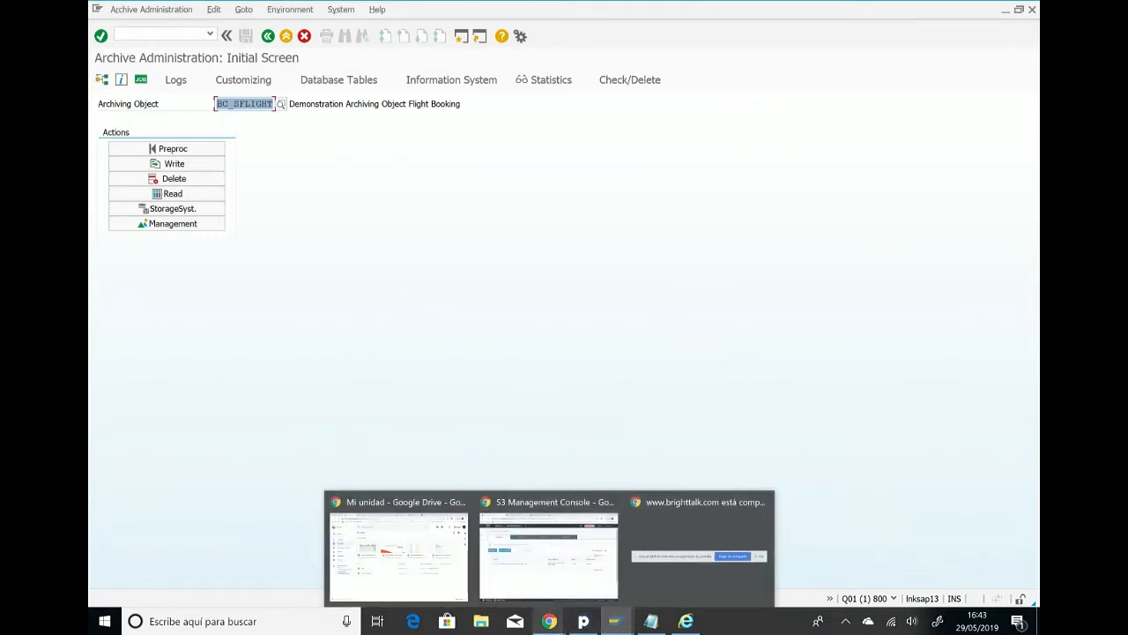
pyautogui.click(548, 553)
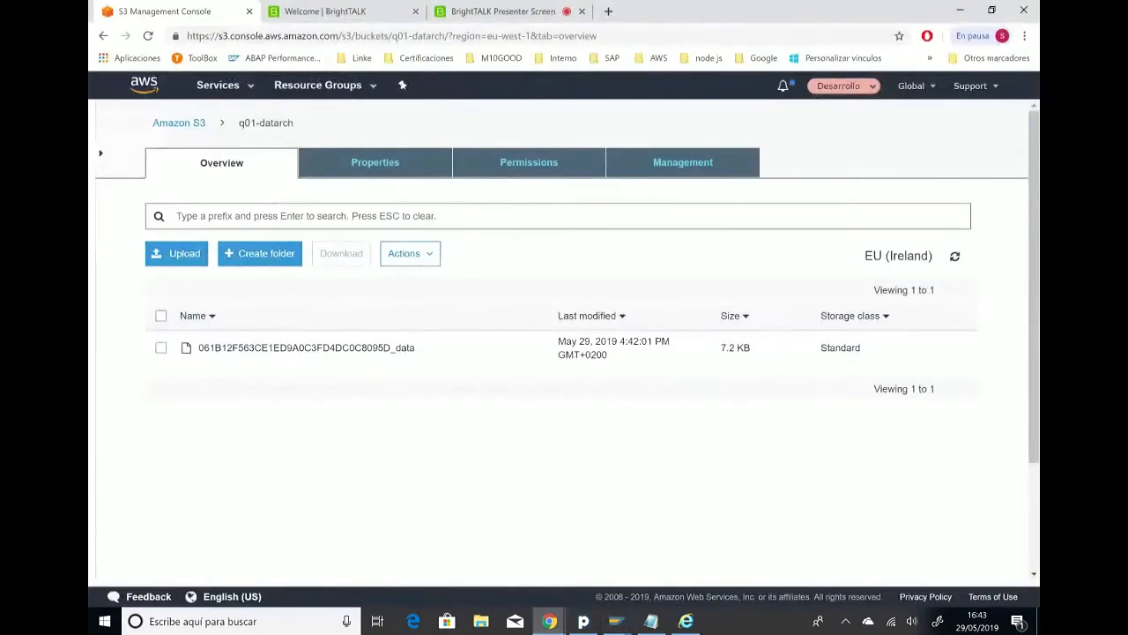
pyautogui.moveTo(614, 620)
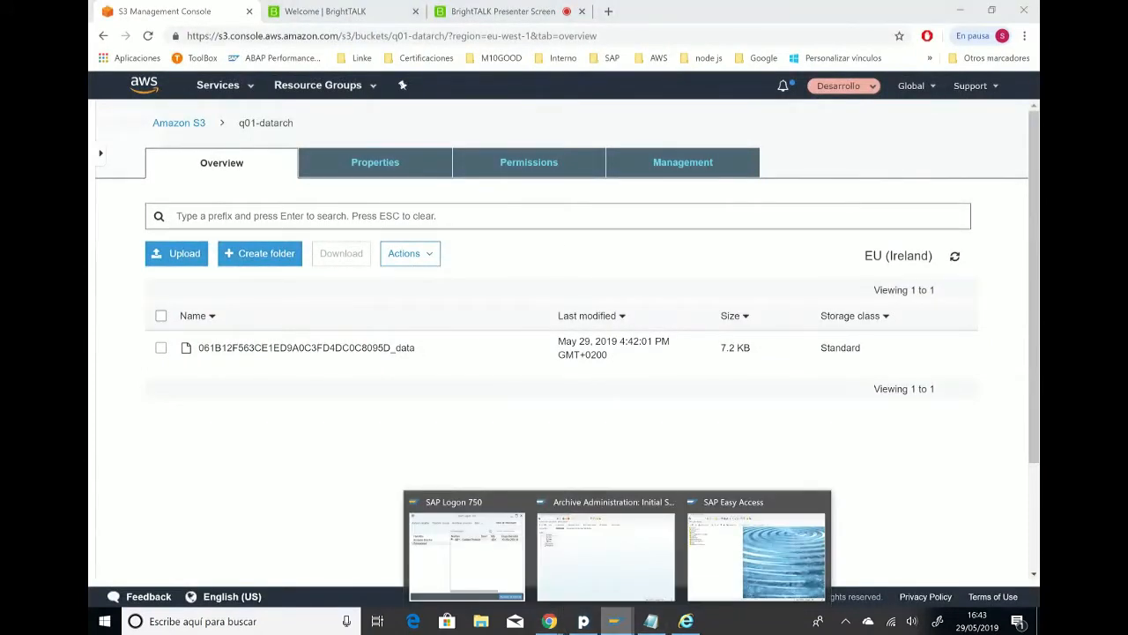
pyautogui.click(605, 555)
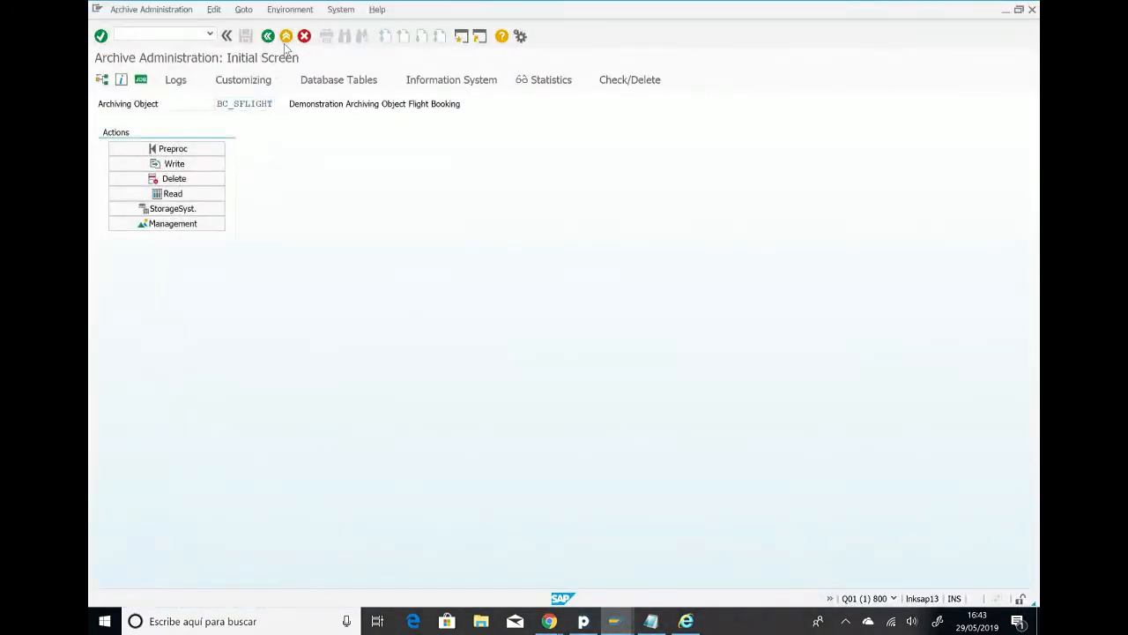
pyautogui.click(284, 44)
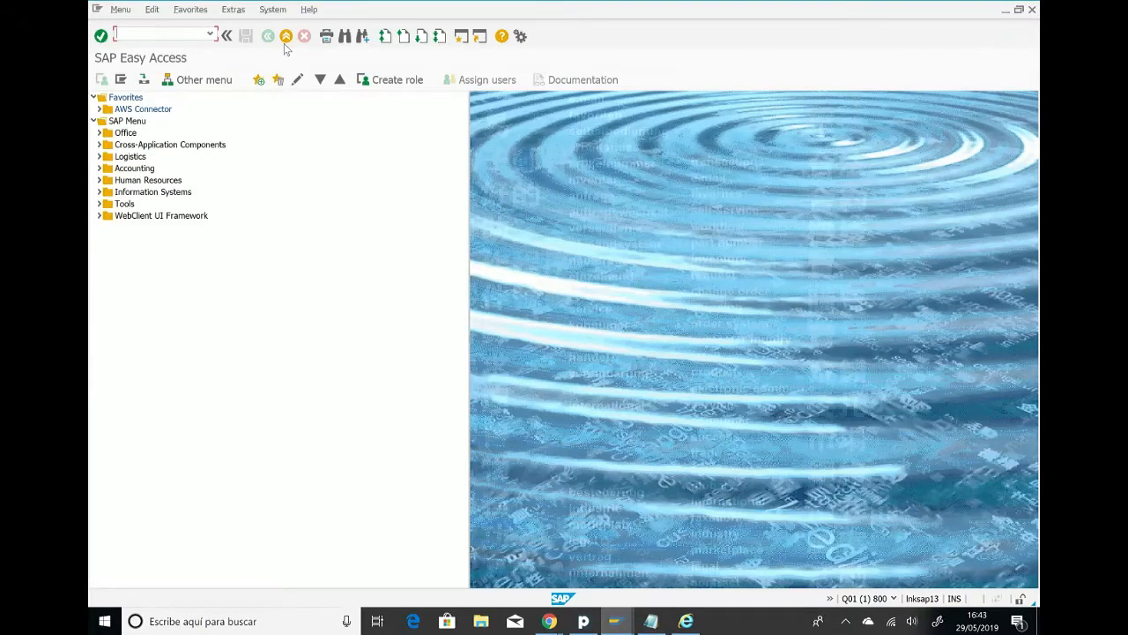
# Step: Open the ABAP Editor with transaction se38 and execute the program /LNKAWS/RSA3_TO_S3
pyautogui.write('se38')
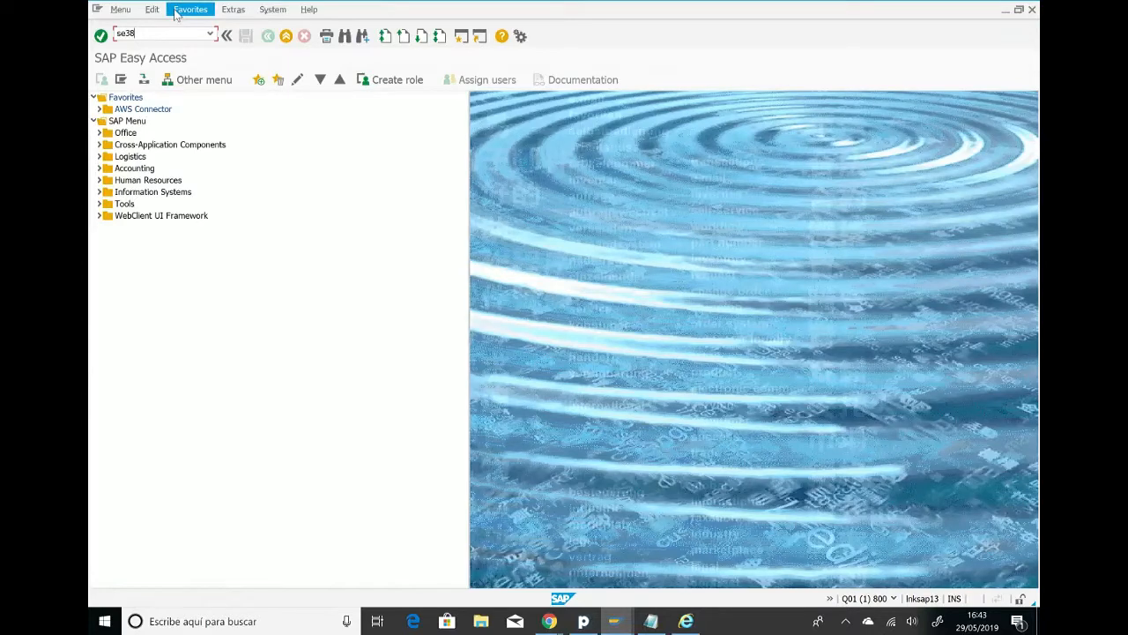
pyautogui.press('Return')
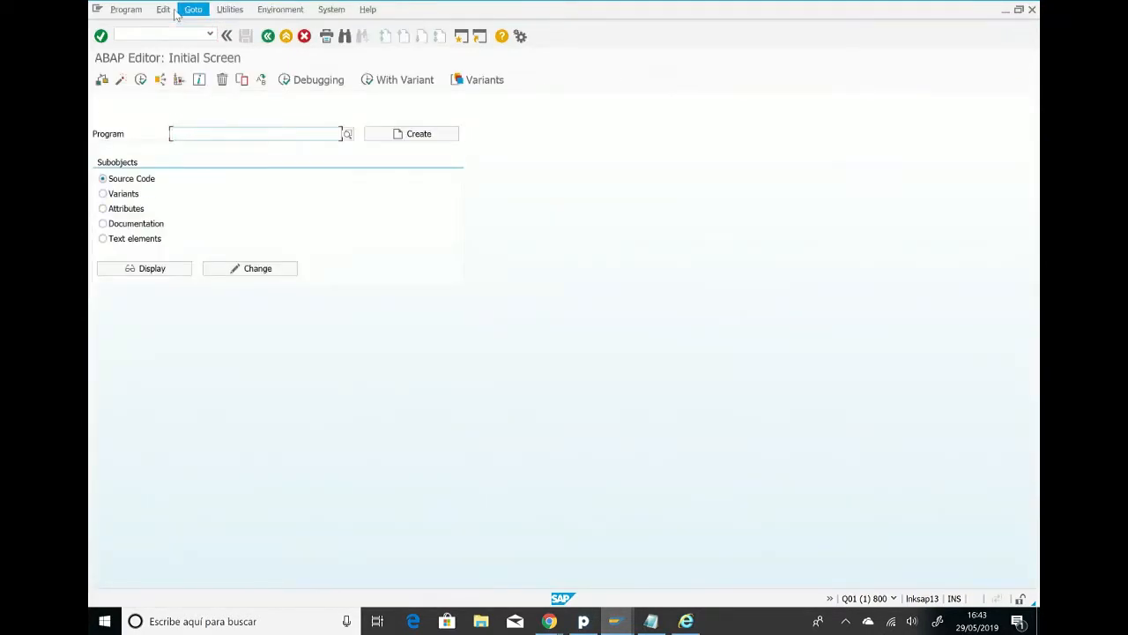
pyautogui.press('Down')
pyautogui.press('Down')
pyautogui.press('Return')
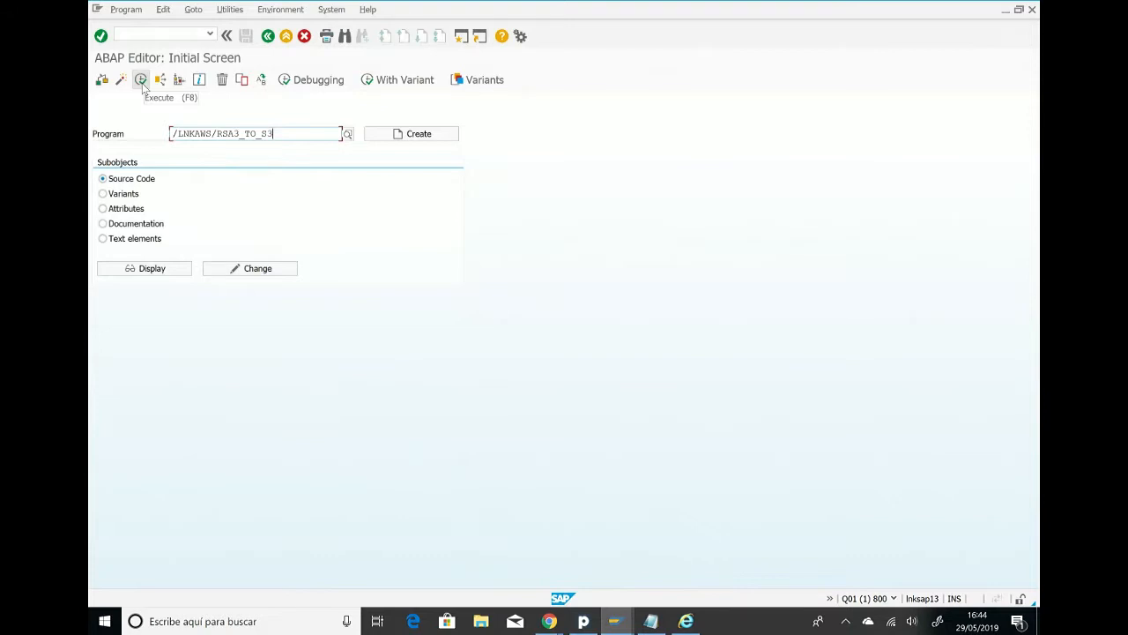
pyautogui.click(142, 83)
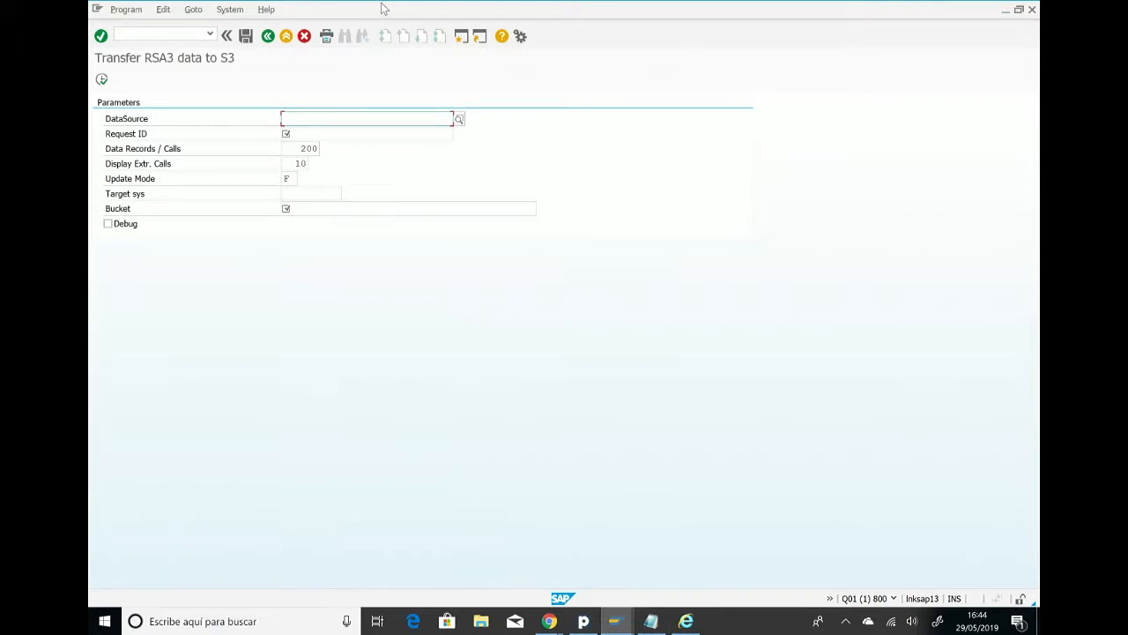
# Step: Set the transfer's DataSource to Z_MAT and its Request ID to Webinar Material
pyautogui.press('Down')
pyautogui.press('Down')
pyautogui.press('Return')
pyautogui.press('Tab')
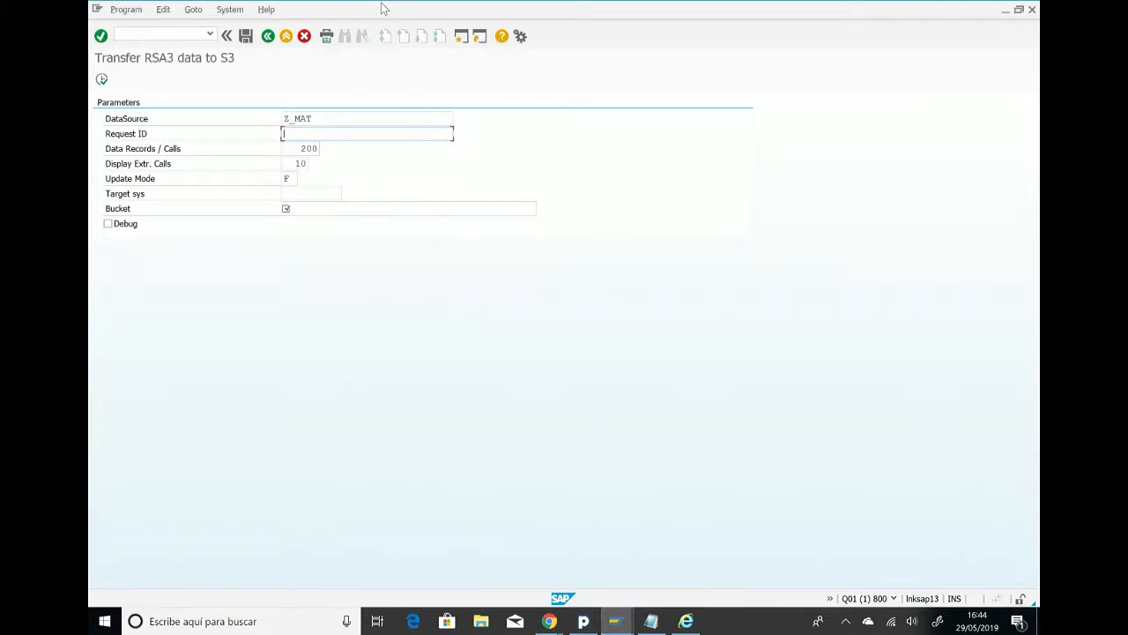
pyautogui.write('WEb')
pyautogui.press('Down')
pyautogui.press('Return')
# Step: Choose datalake as the target bucket, execute the RSA3 data transfer and accept the information notice
pyautogui.click(318, 209)
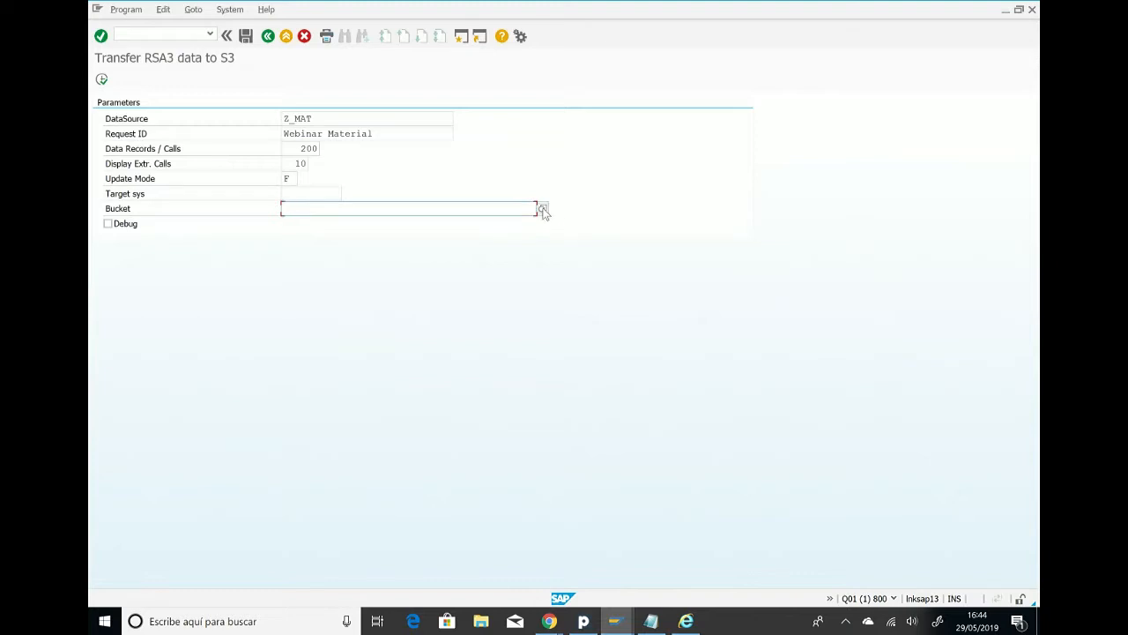
pyautogui.click(543, 208)
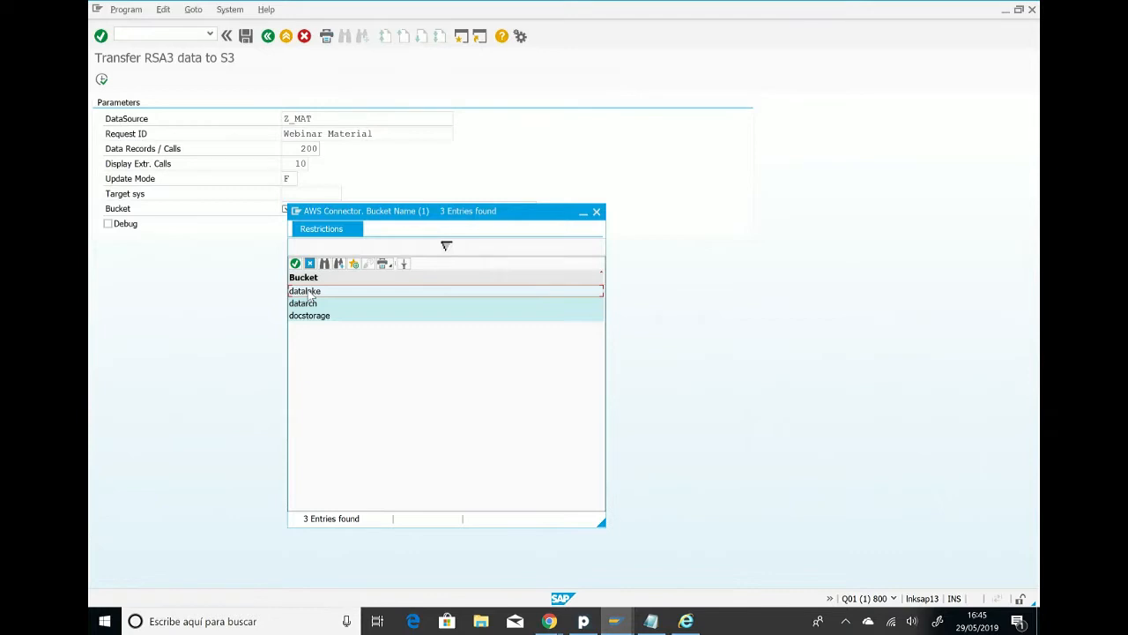
pyautogui.doubleClick(311, 294)
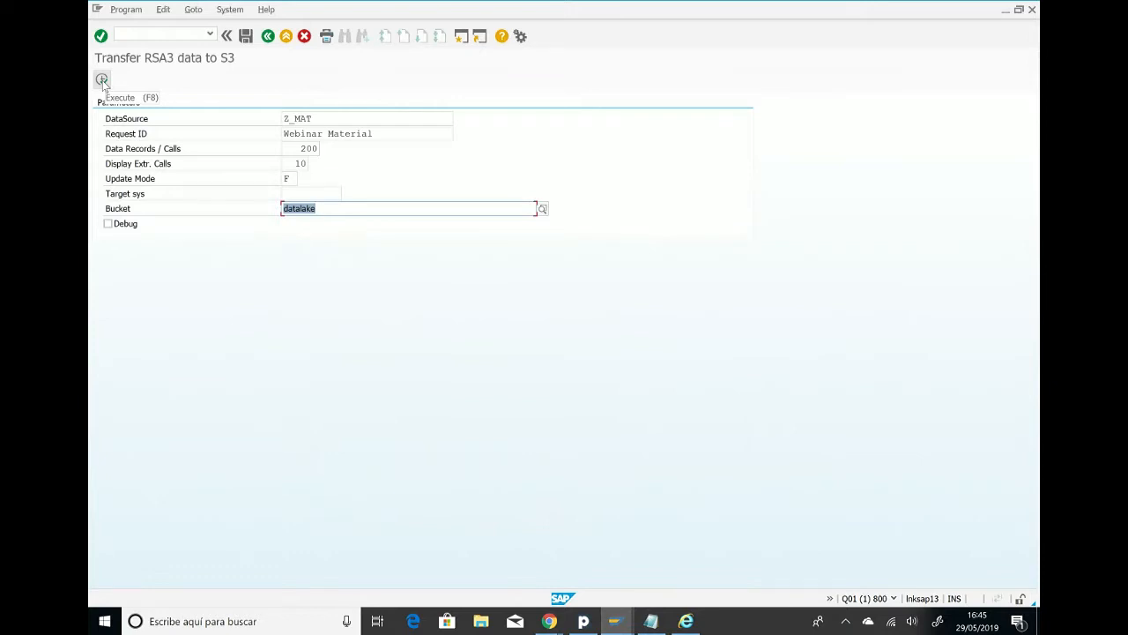
pyautogui.click(102, 80)
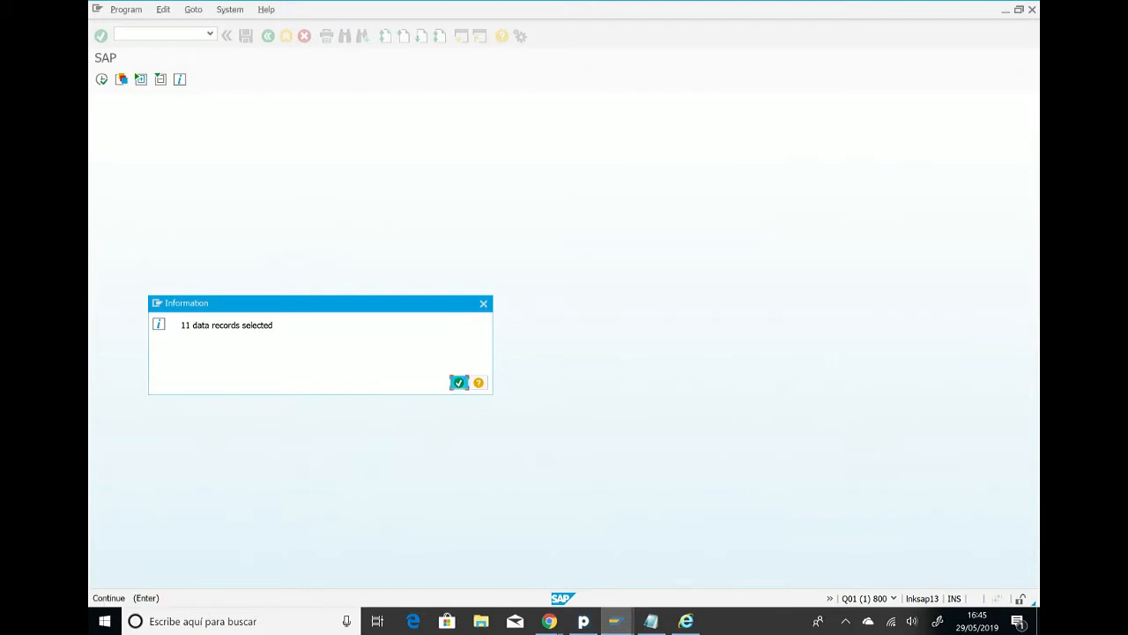
pyautogui.click(458, 382)
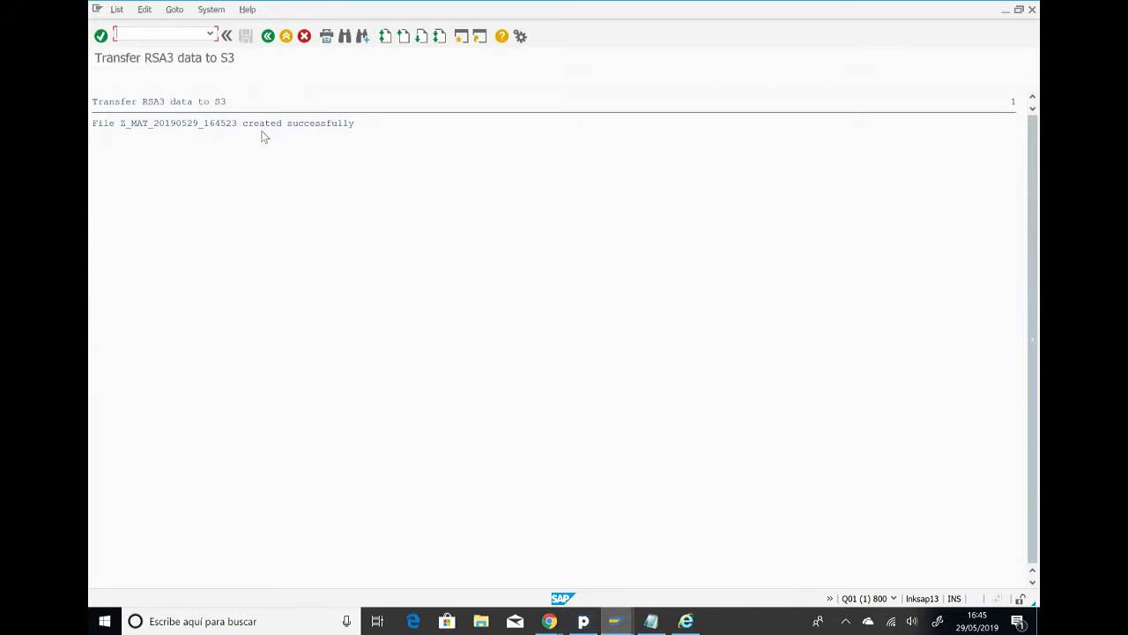
# Step: Switch to the S3 console in Chrome, filter the buckets by q01 and open q01-datalake to examine its objects
pyautogui.moveTo(549, 621)
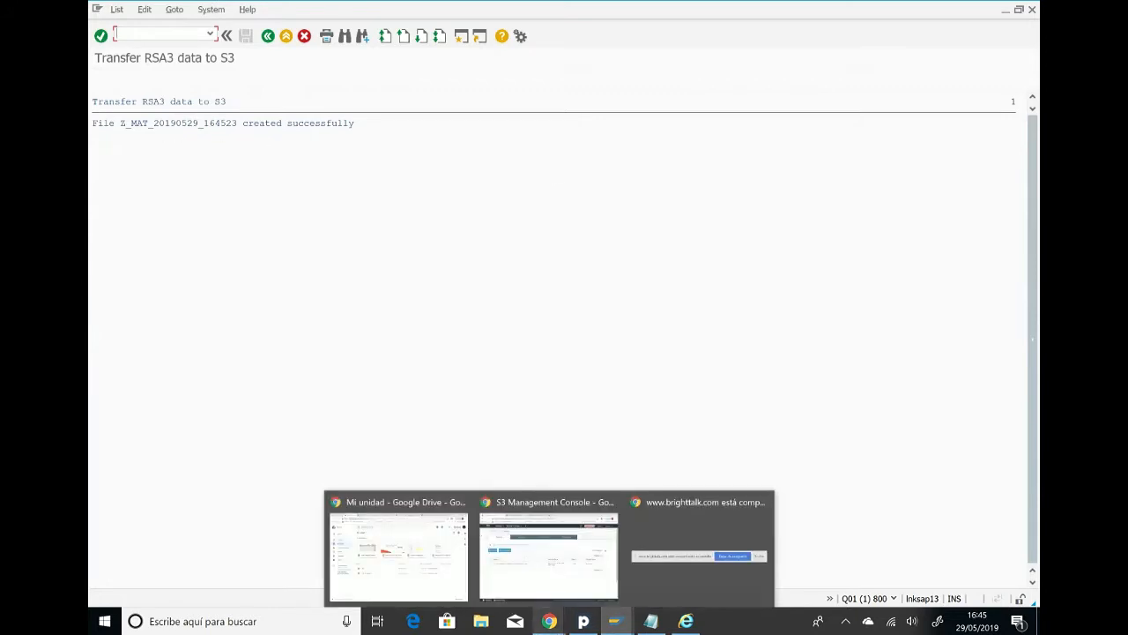
pyautogui.click(548, 550)
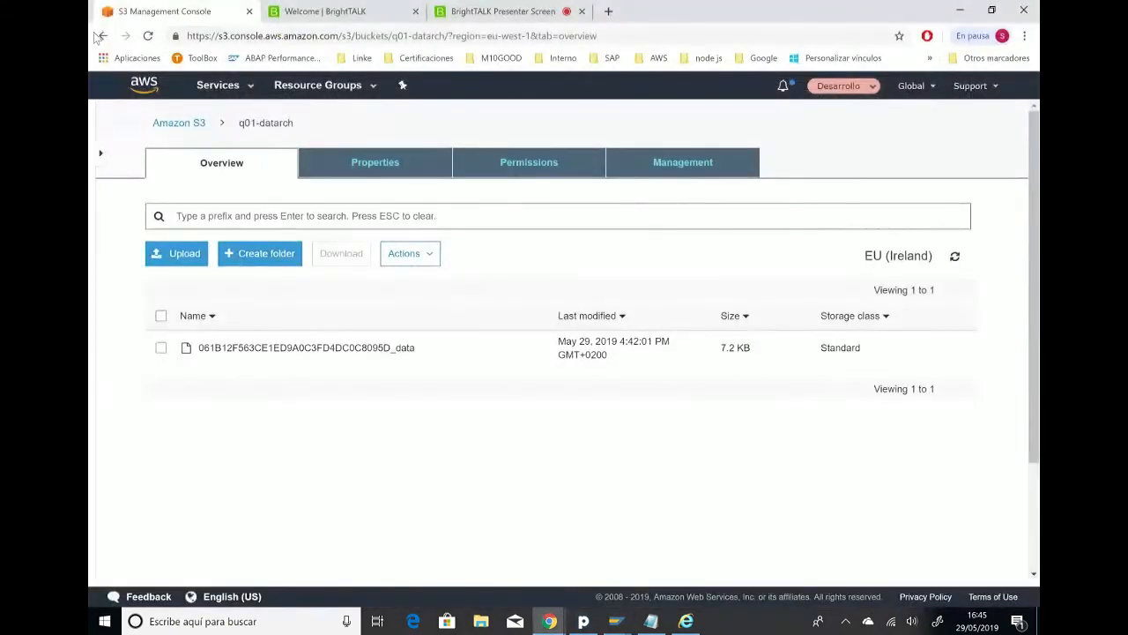
pyautogui.click(179, 123)
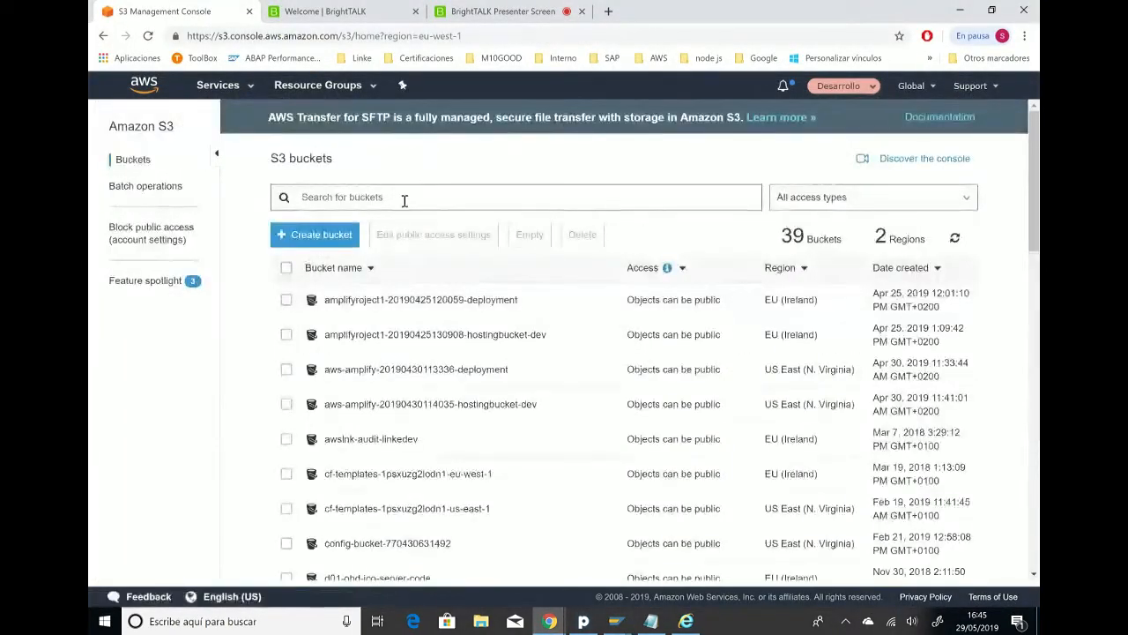
pyautogui.write('q01')
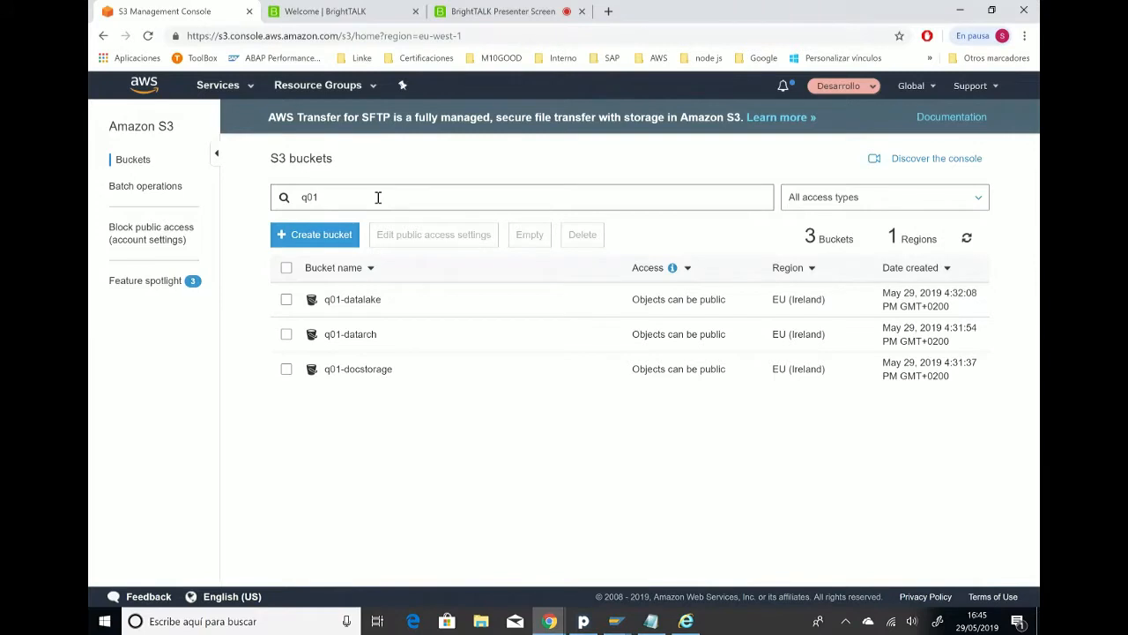
pyautogui.click(362, 302)
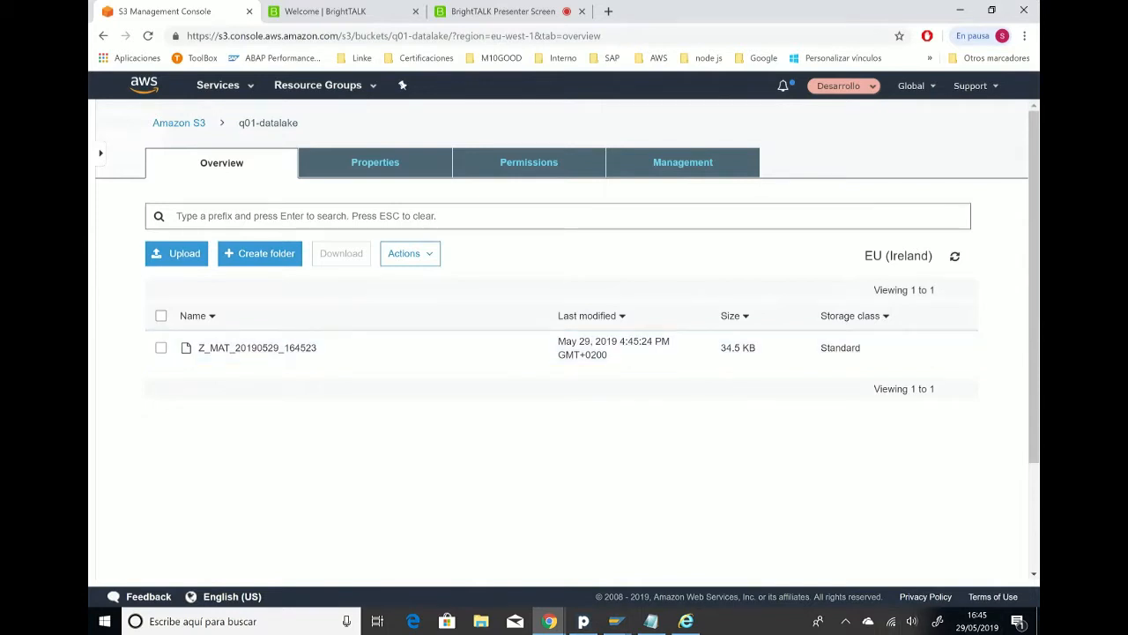
pyautogui.click(490, 15)
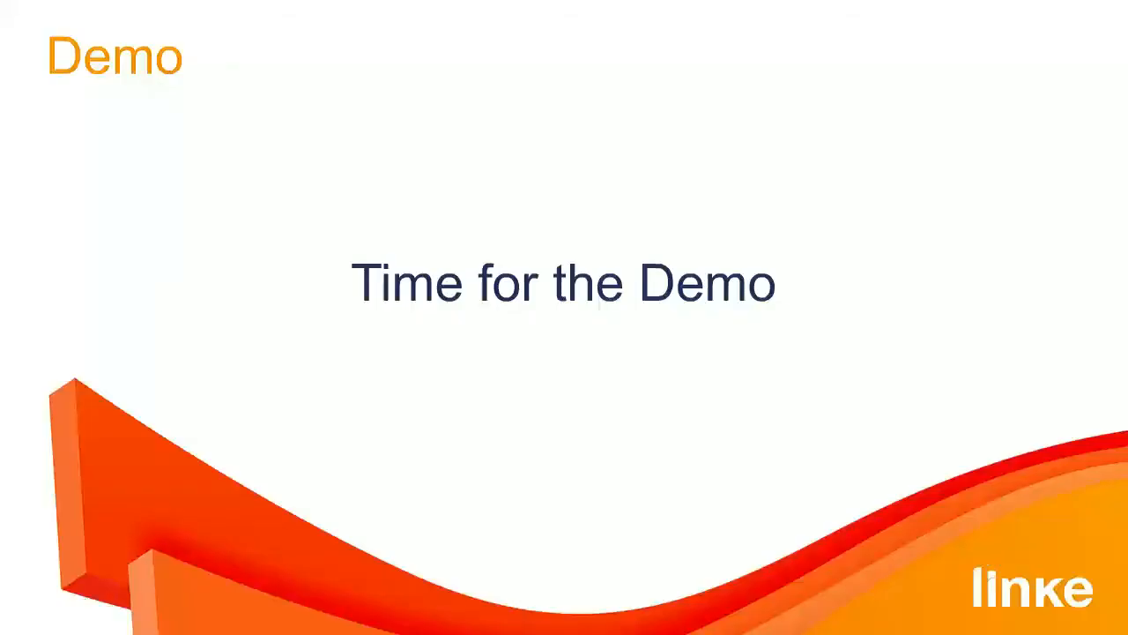